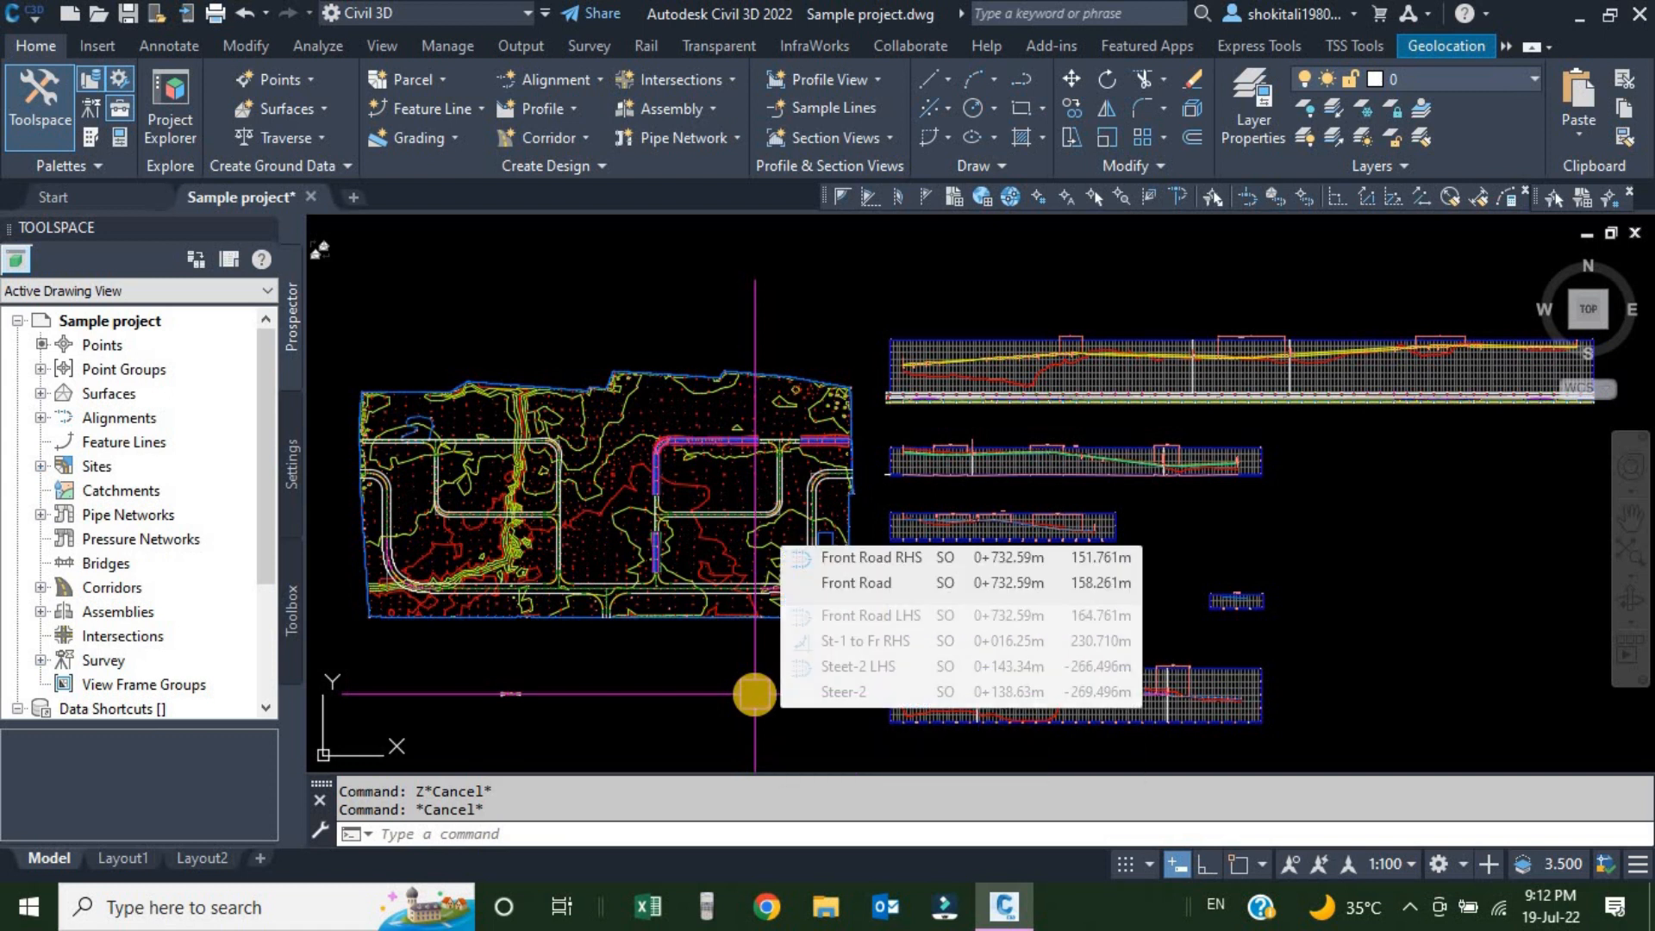
# Examine the existing road corridor along the upper street in the site plan, including its bend and the separate stretch beyond the junction
pyautogui.moveTo(739, 738)
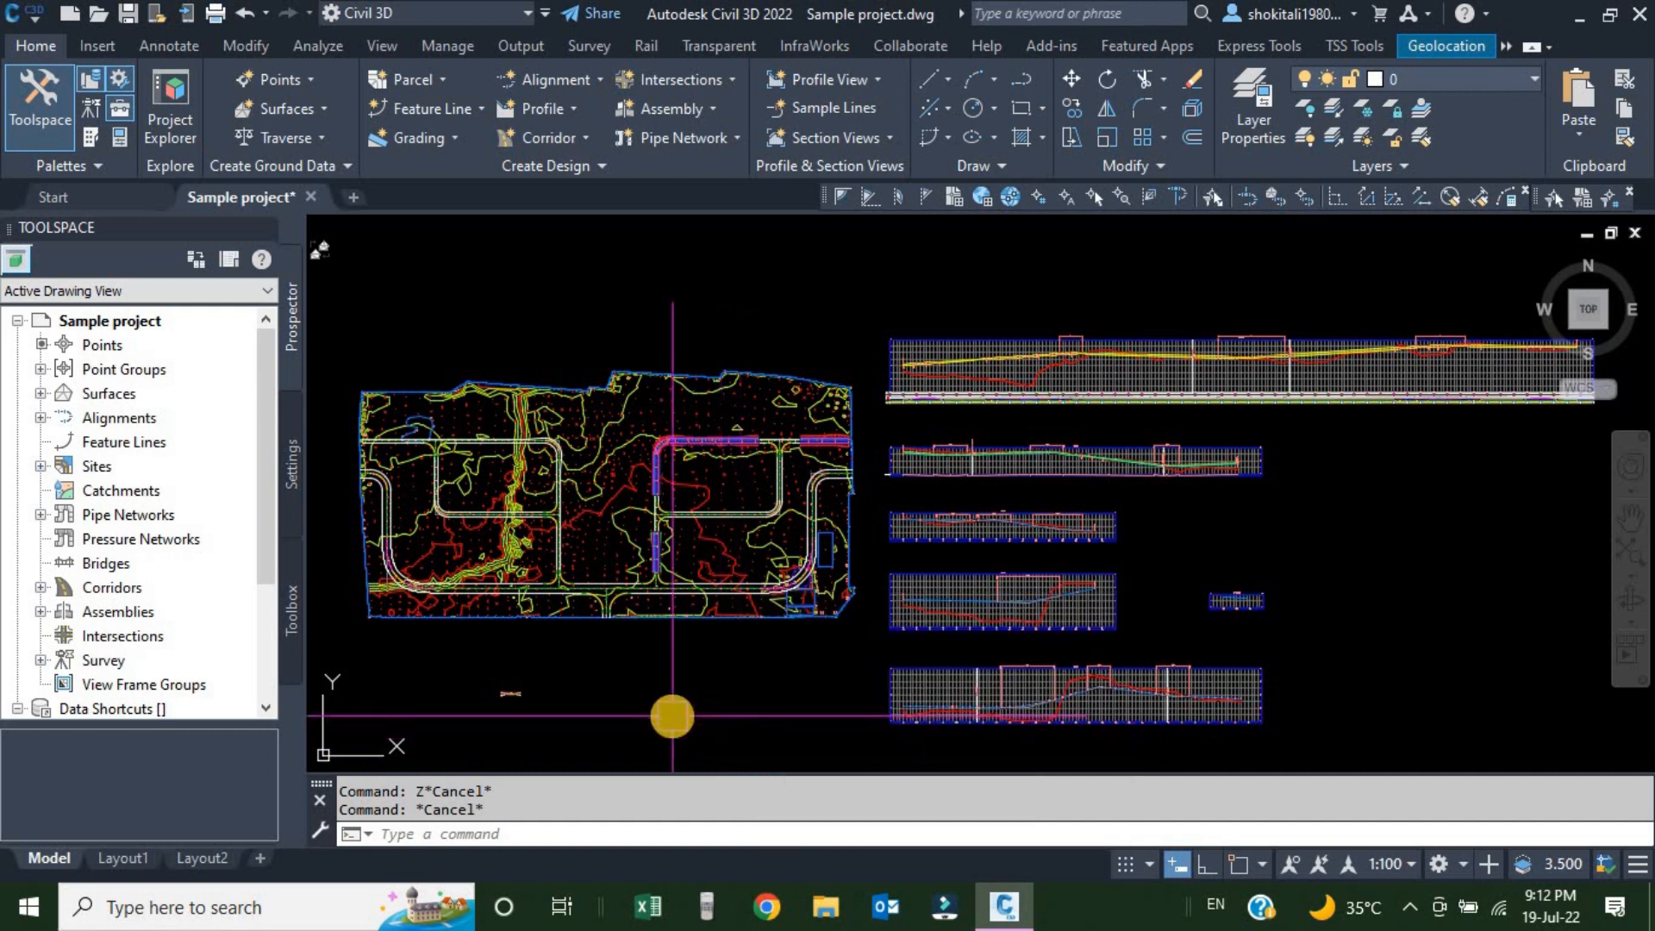
pyautogui.scroll(5, 663, 472)
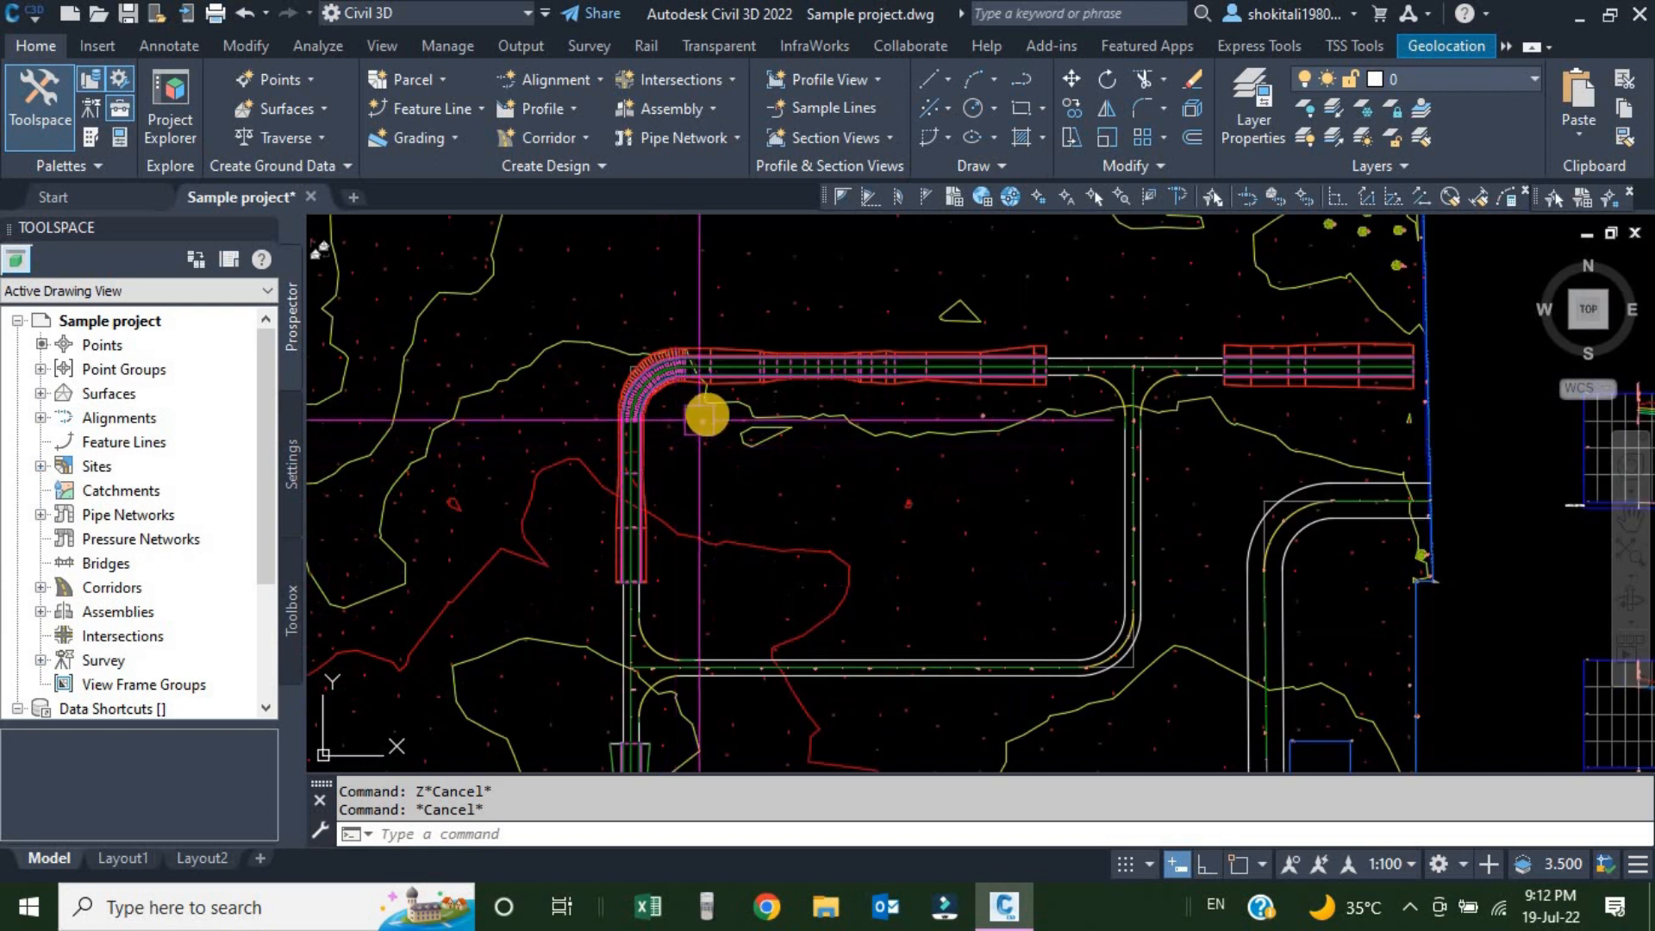
pyautogui.scroll(5, 948, 367)
pyautogui.scroll(-3, 974, 380)
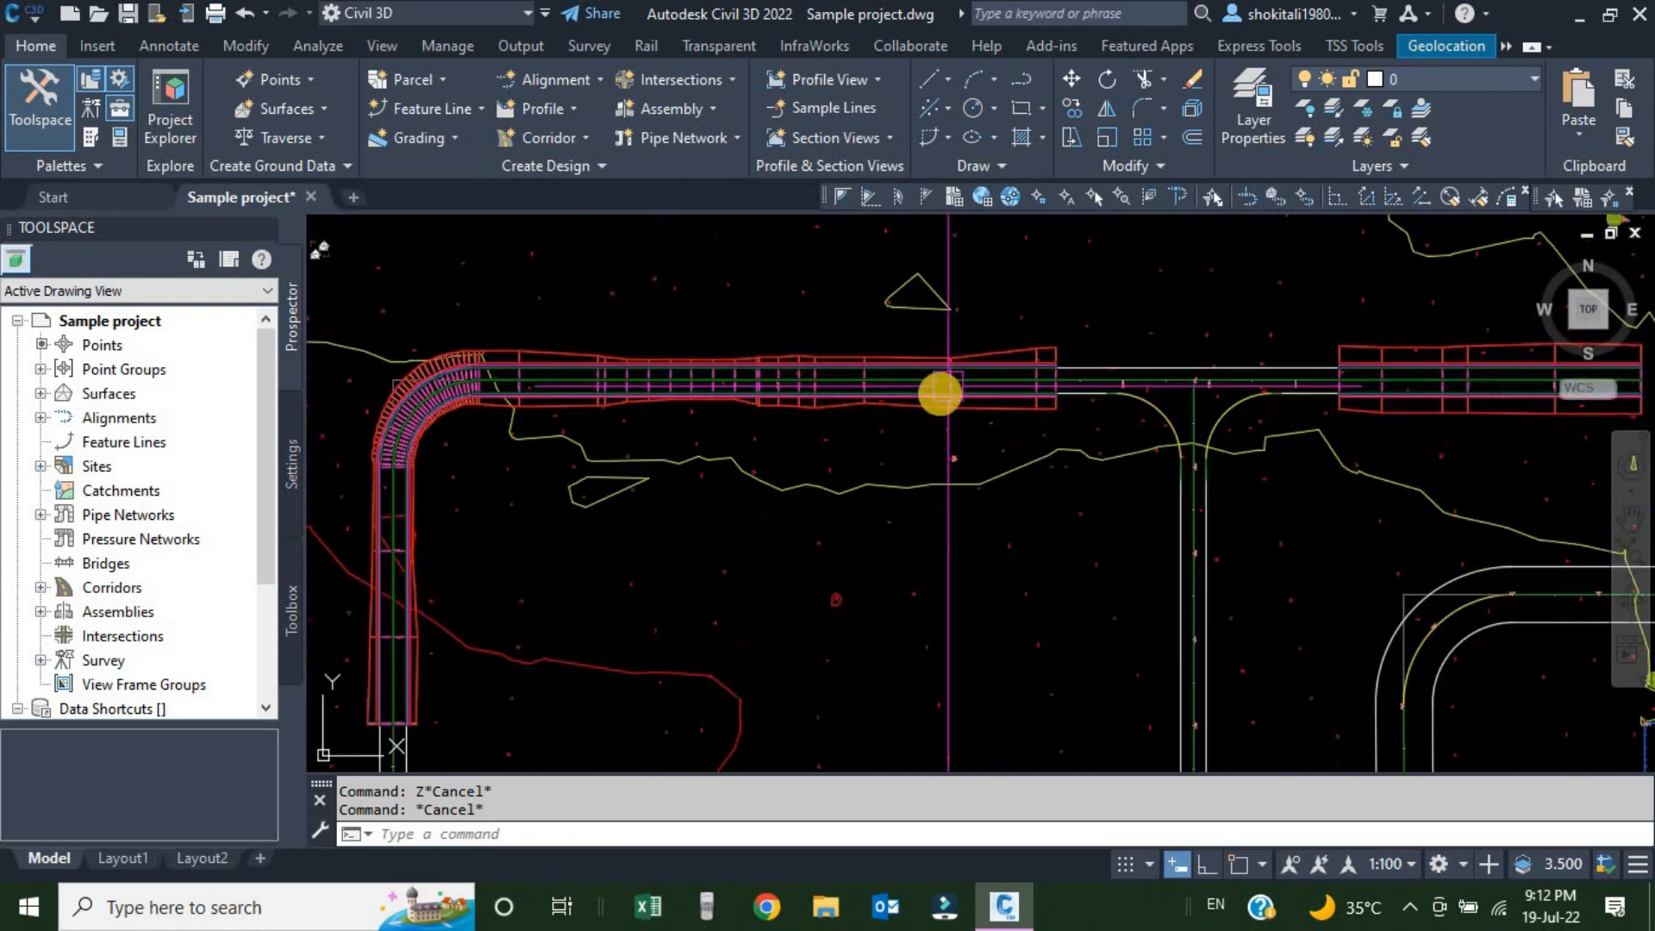
pyautogui.scroll(1, 1050, 351)
pyautogui.scroll(-4, 964, 384)
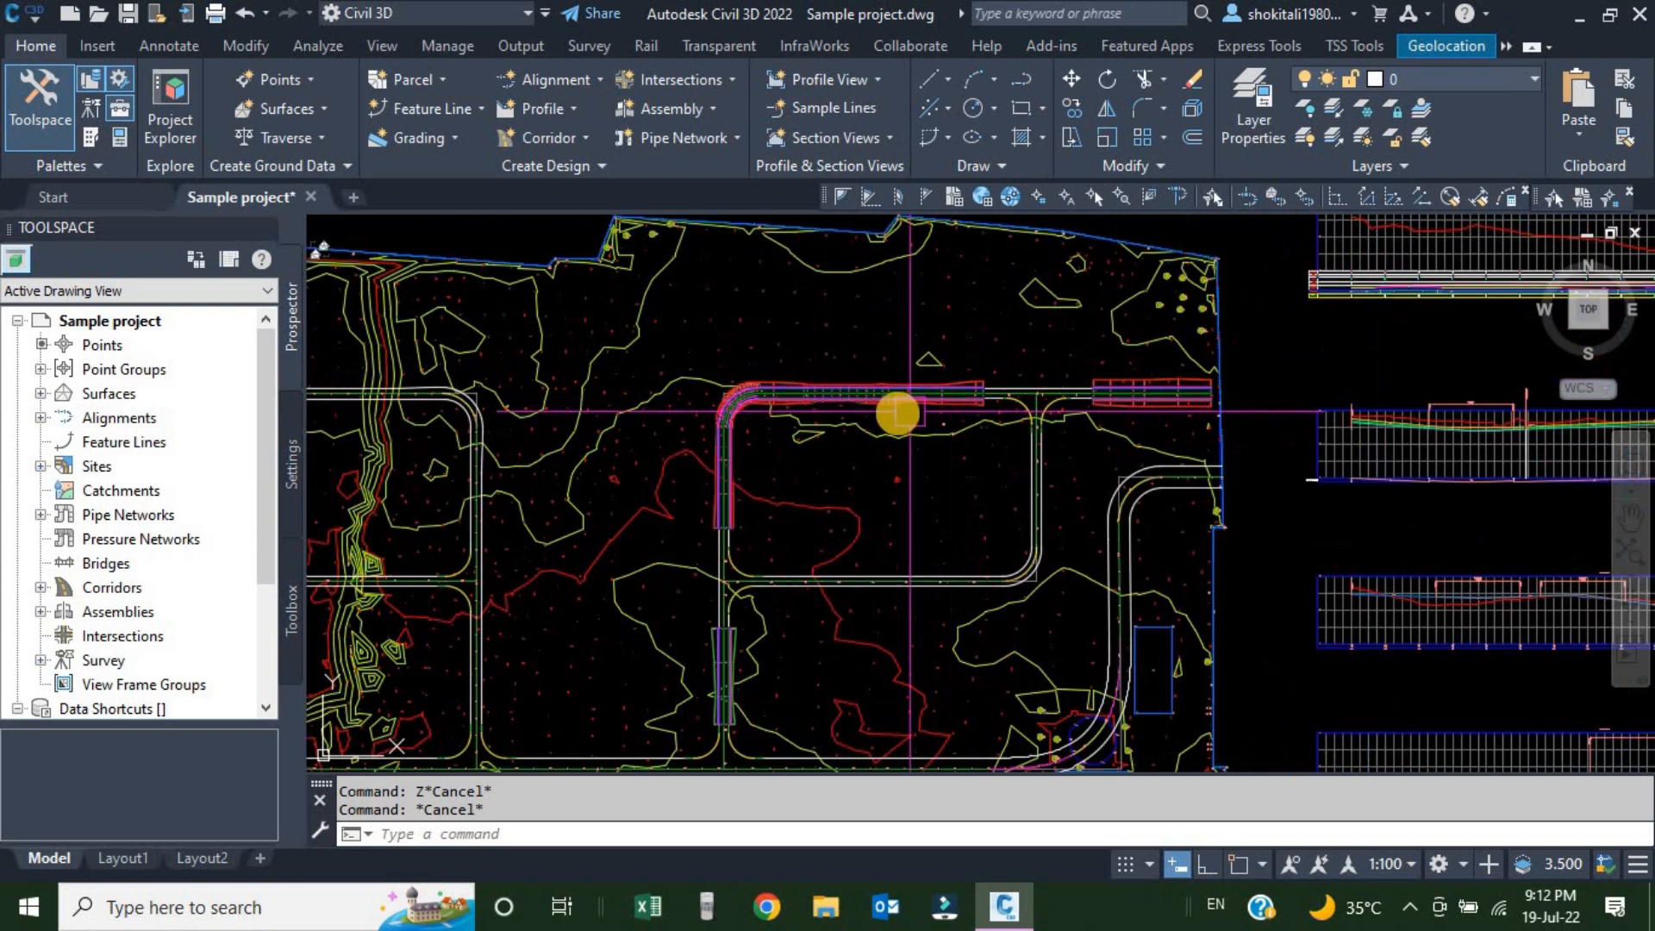
pyautogui.scroll(-5, 776, 446)
pyautogui.moveTo(814, 510)
pyautogui.mouseDown(button='middle')
pyautogui.moveTo(890, 657)
pyautogui.moveTo(809, 627)
pyautogui.mouseUp(button='middle')
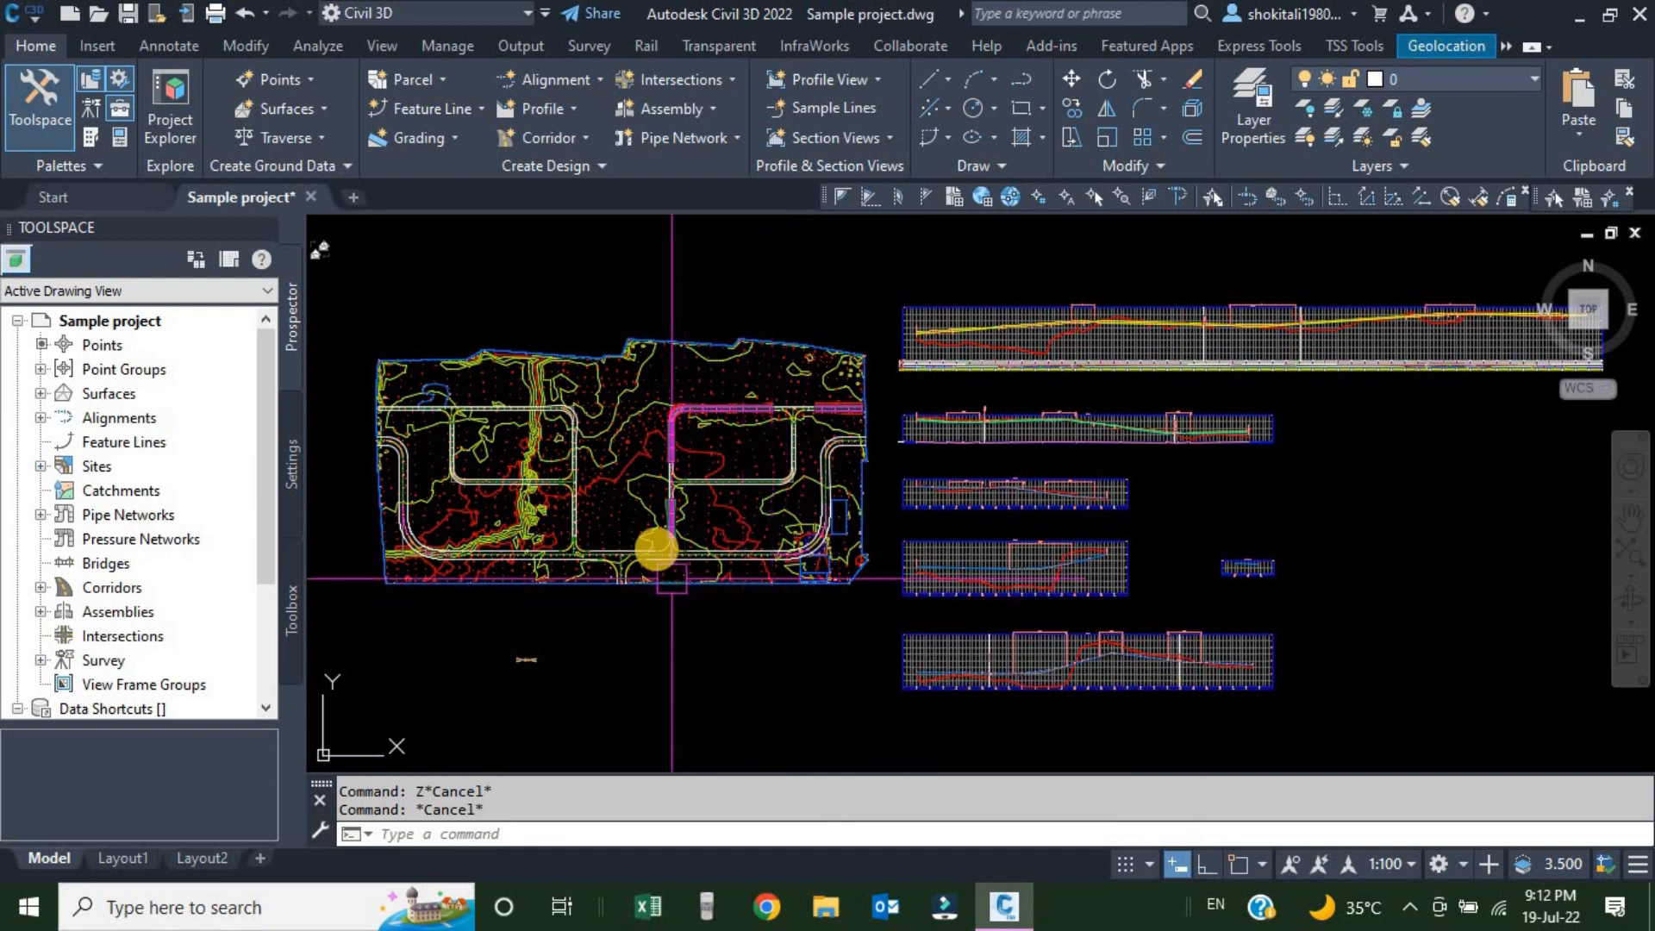
# Examine the centreline alignment of the modelled street and the matching design profile in its profile view
pyautogui.scroll(6, 683, 480)
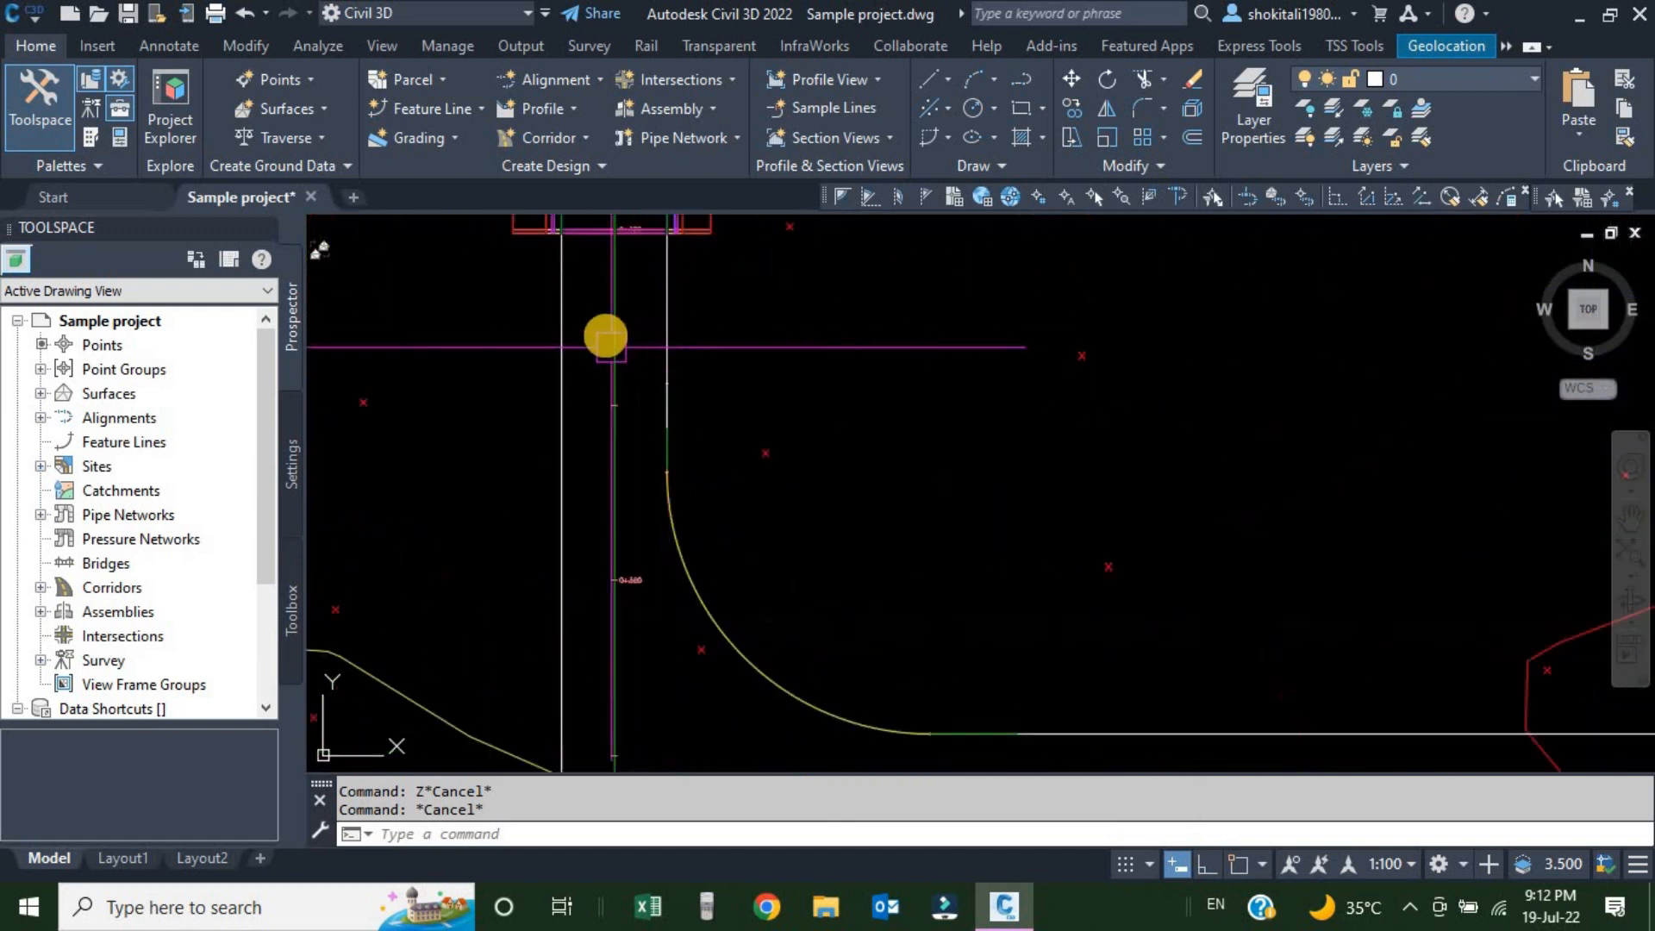
pyautogui.click(616, 339)
pyautogui.scroll(-7, 621, 498)
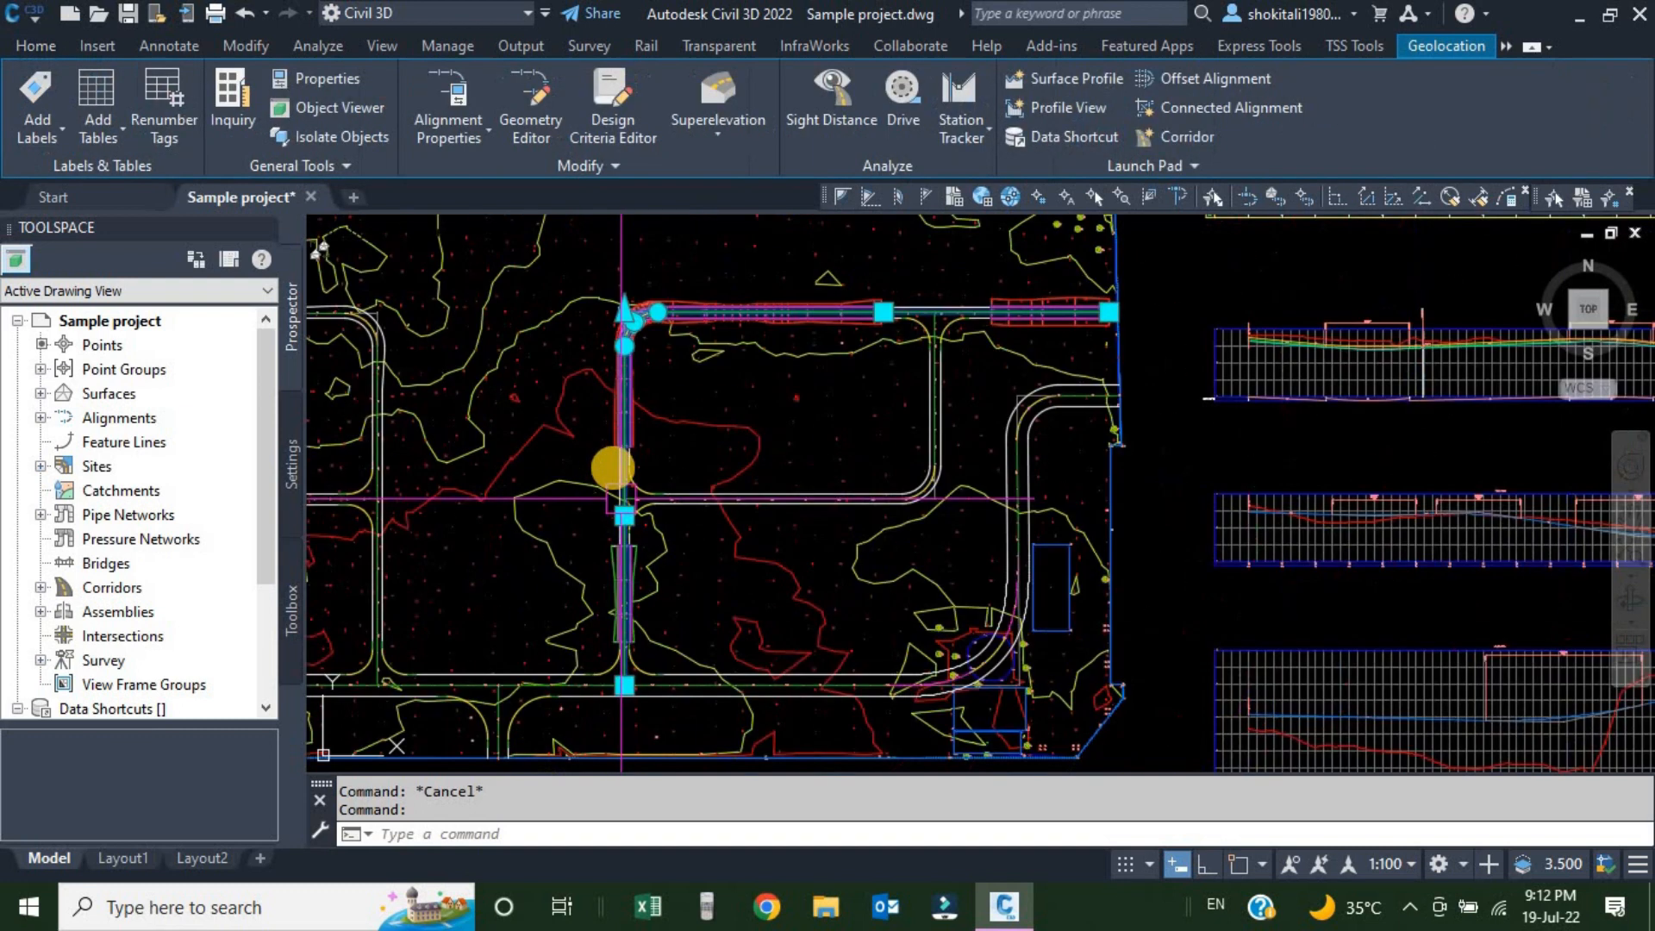
pyautogui.press('Escape')
pyautogui.scroll(-5, 897, 371)
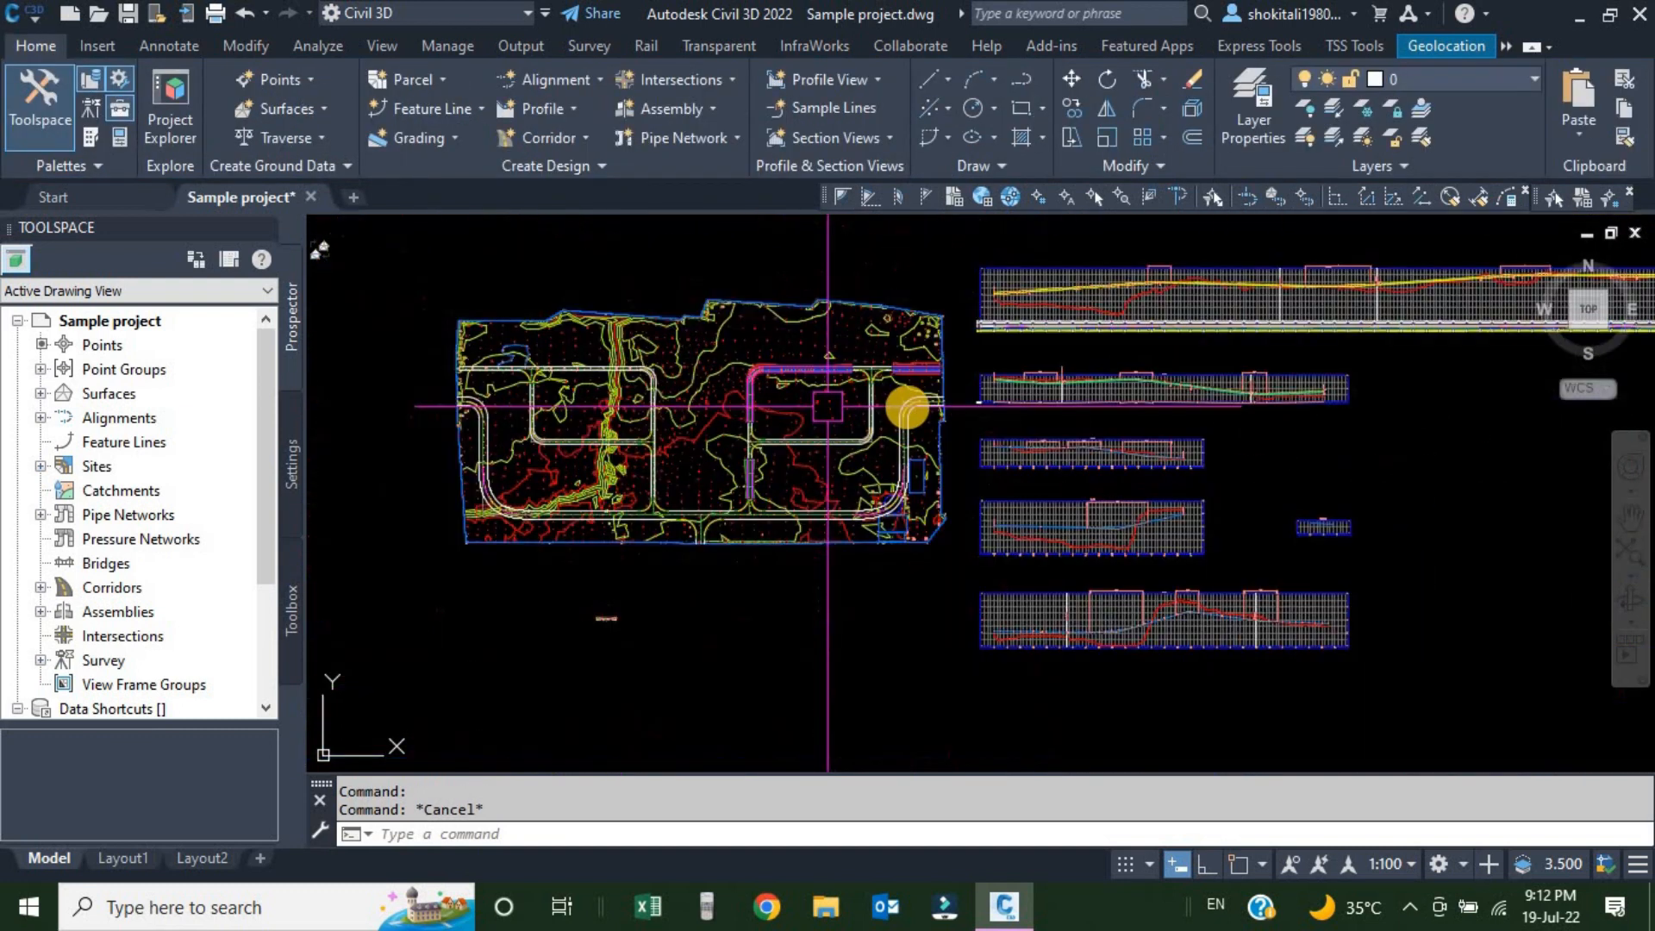
pyautogui.scroll(8, 992, 380)
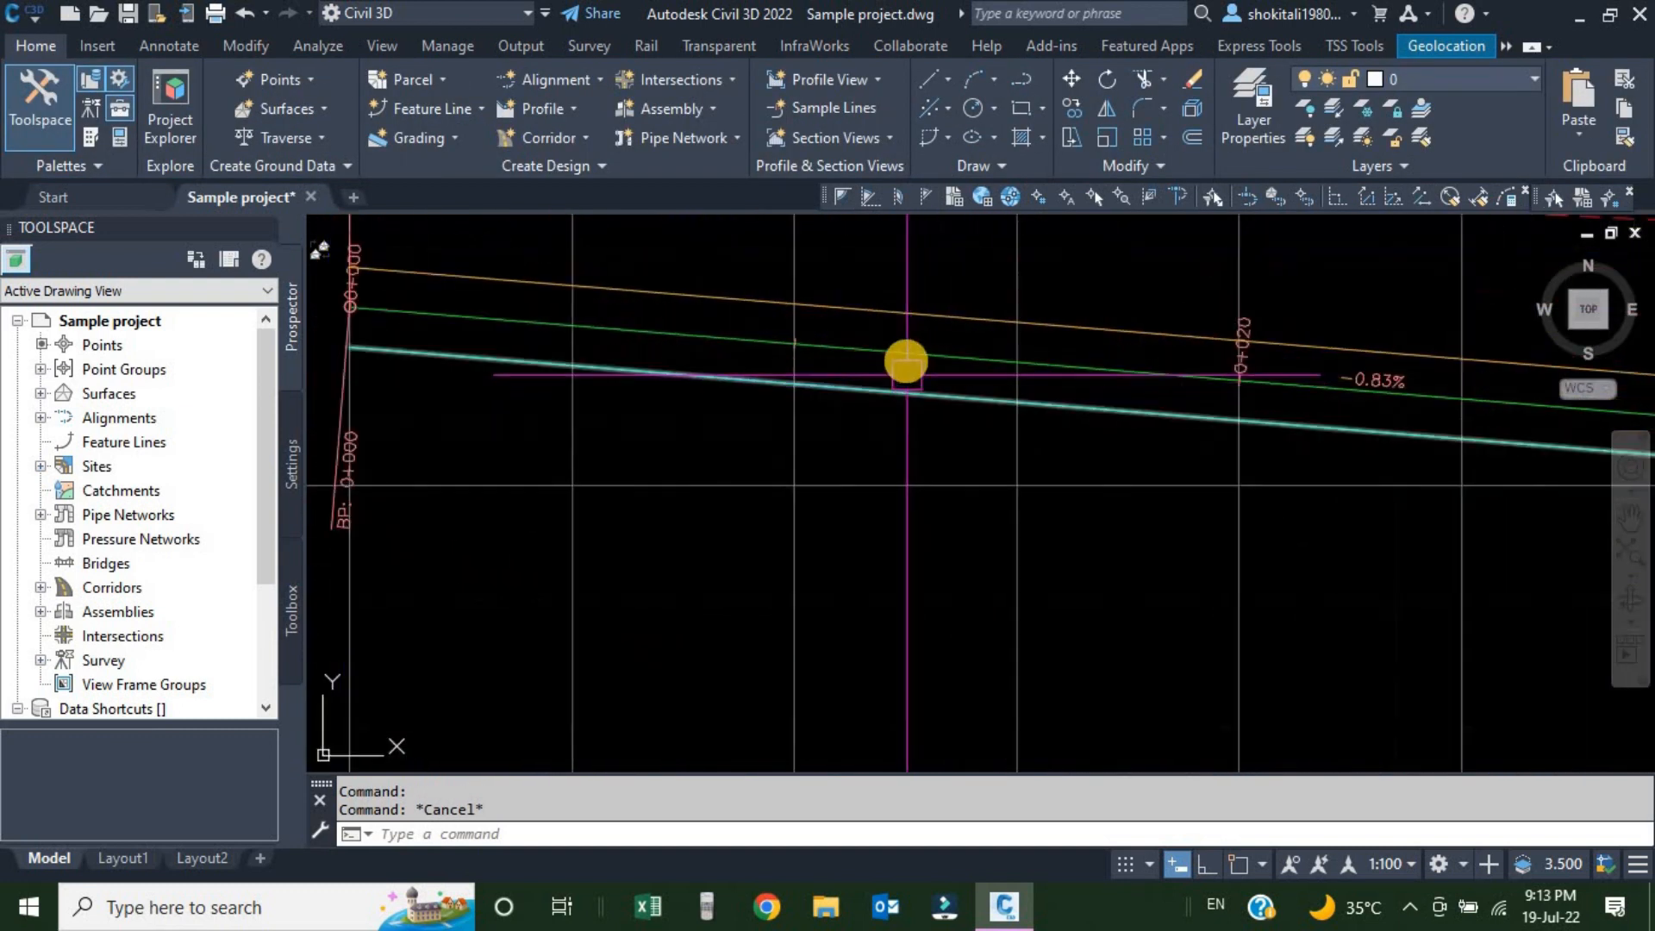
pyautogui.scroll(-2, 897, 360)
pyautogui.click(887, 359)
pyautogui.scroll(4, 886, 358)
pyautogui.press('Escape')
pyautogui.click(883, 357)
pyautogui.scroll(-2, 883, 360)
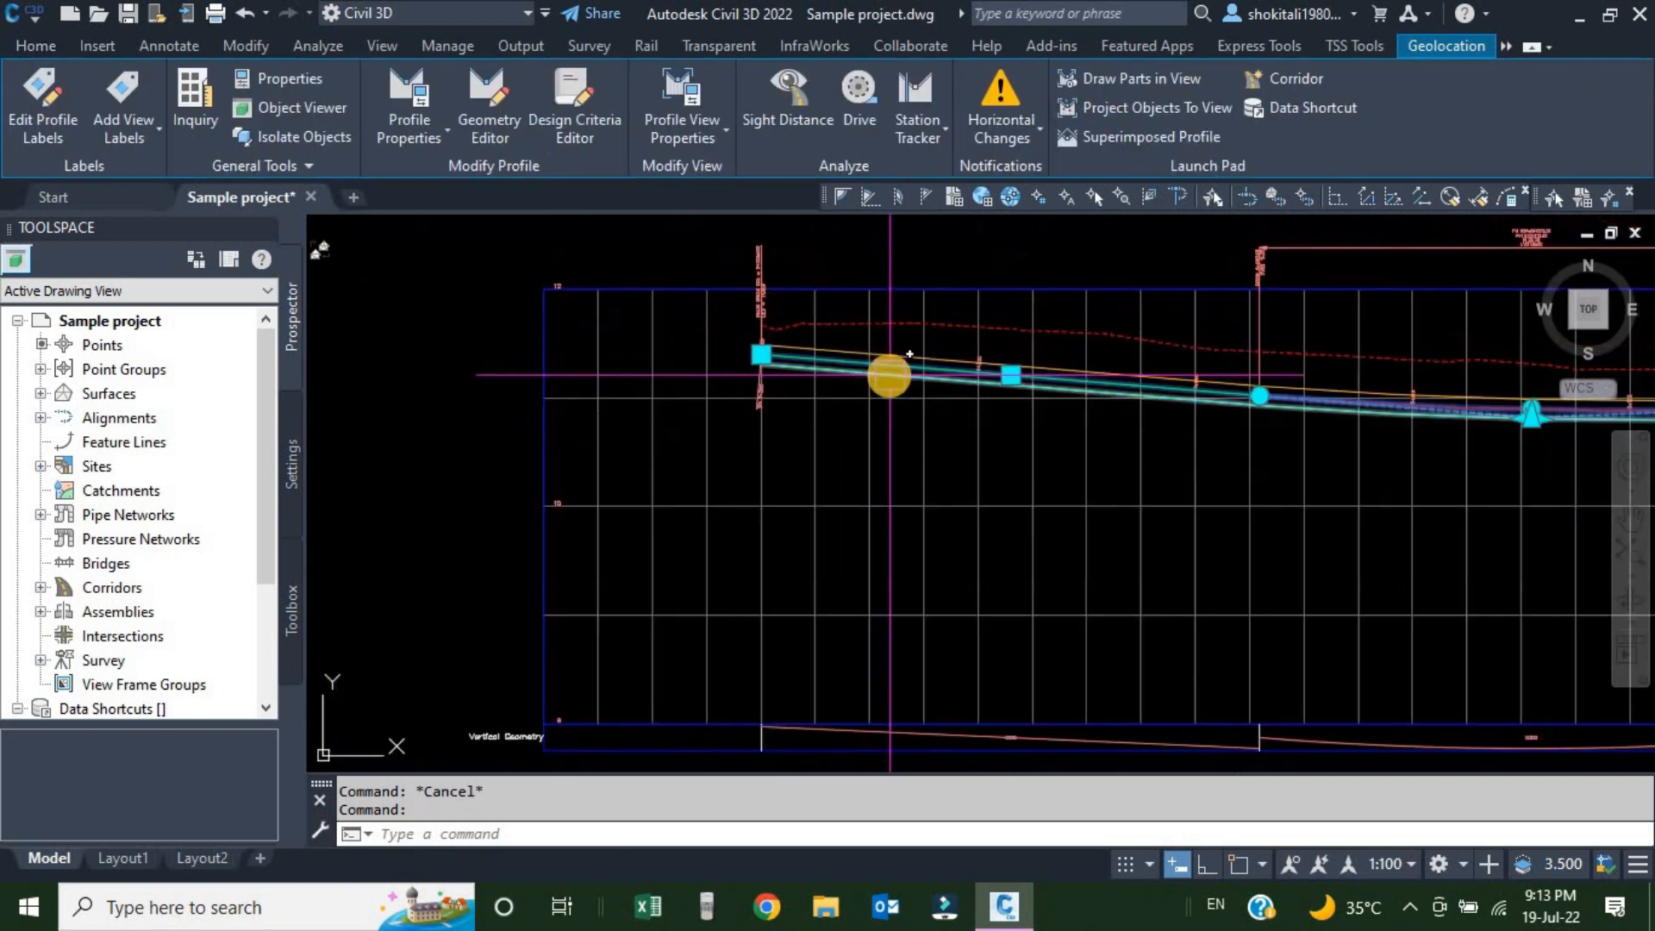
pyautogui.press('Escape')
pyautogui.scroll(-8, 887, 406)
# Inspect the existing street assembly below the plan, including its pavement layers, kerbs and daylight slopes
pyautogui.scroll(15, 664, 535)
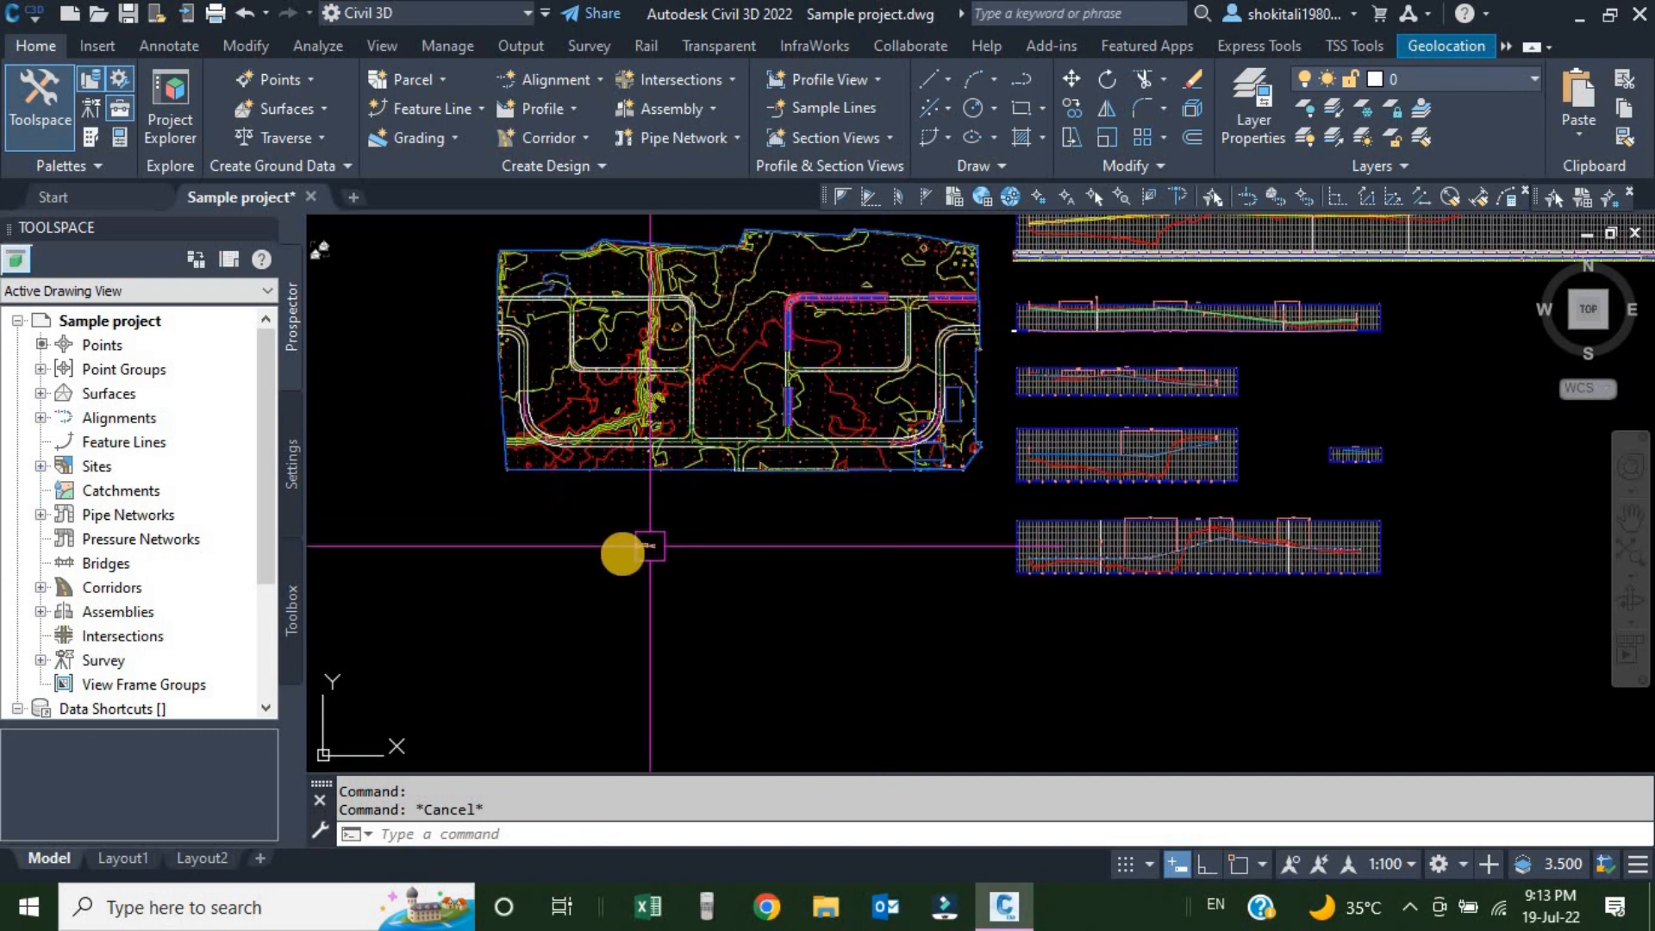
pyautogui.scroll(3, 725, 462)
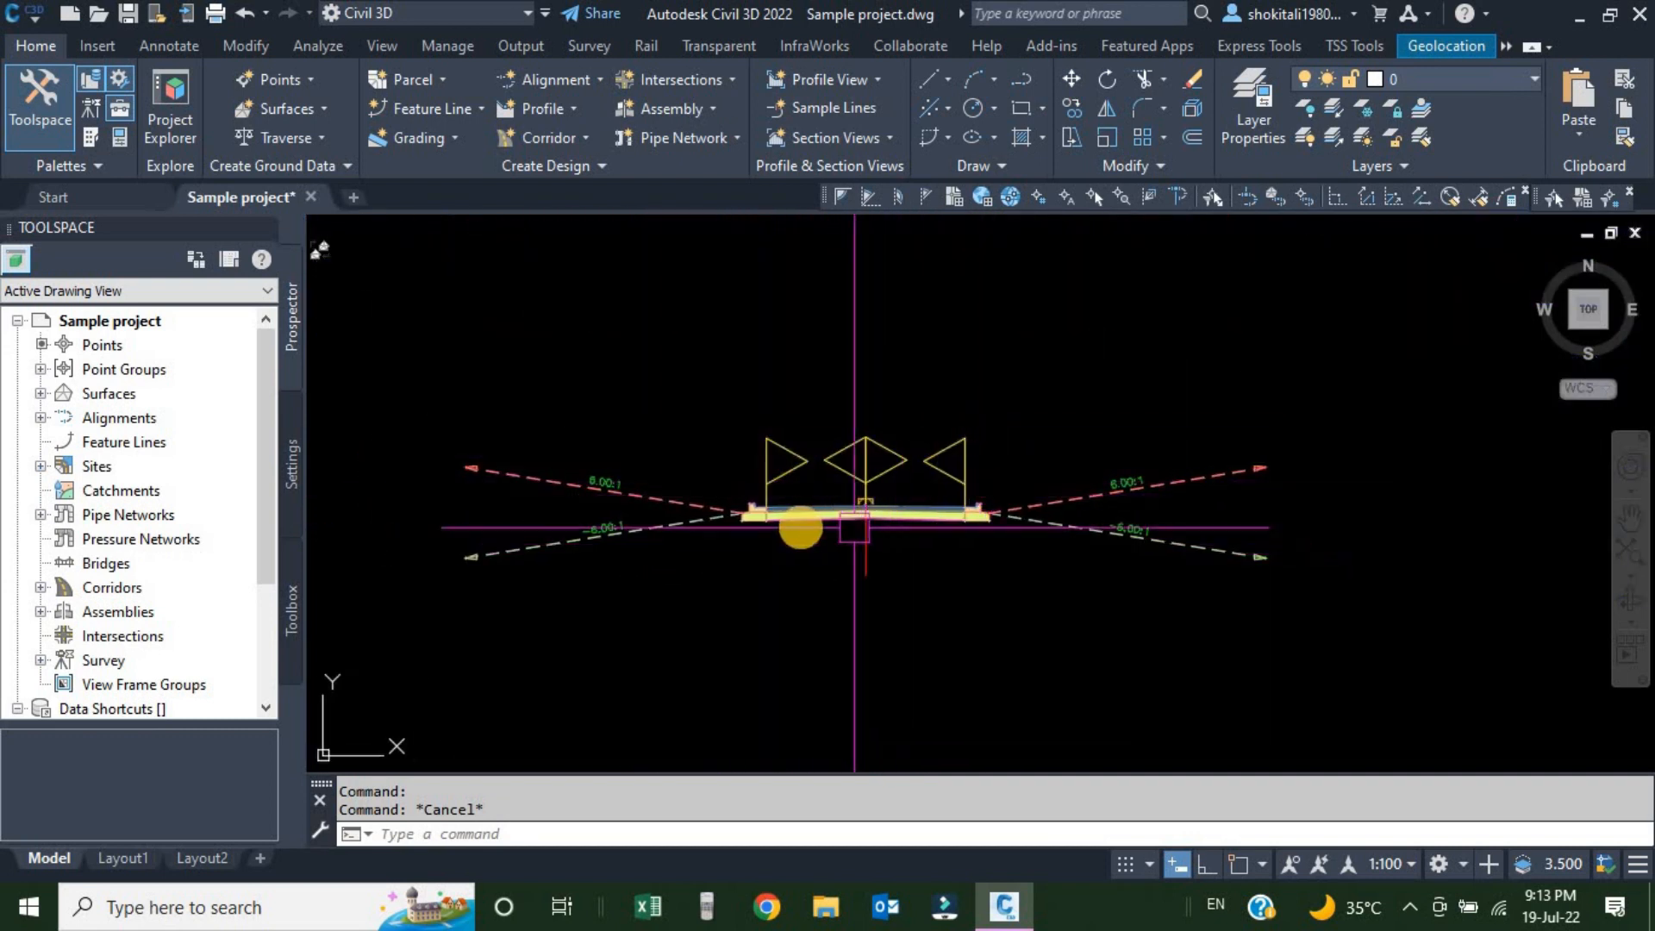
pyautogui.scroll(5, 791, 518)
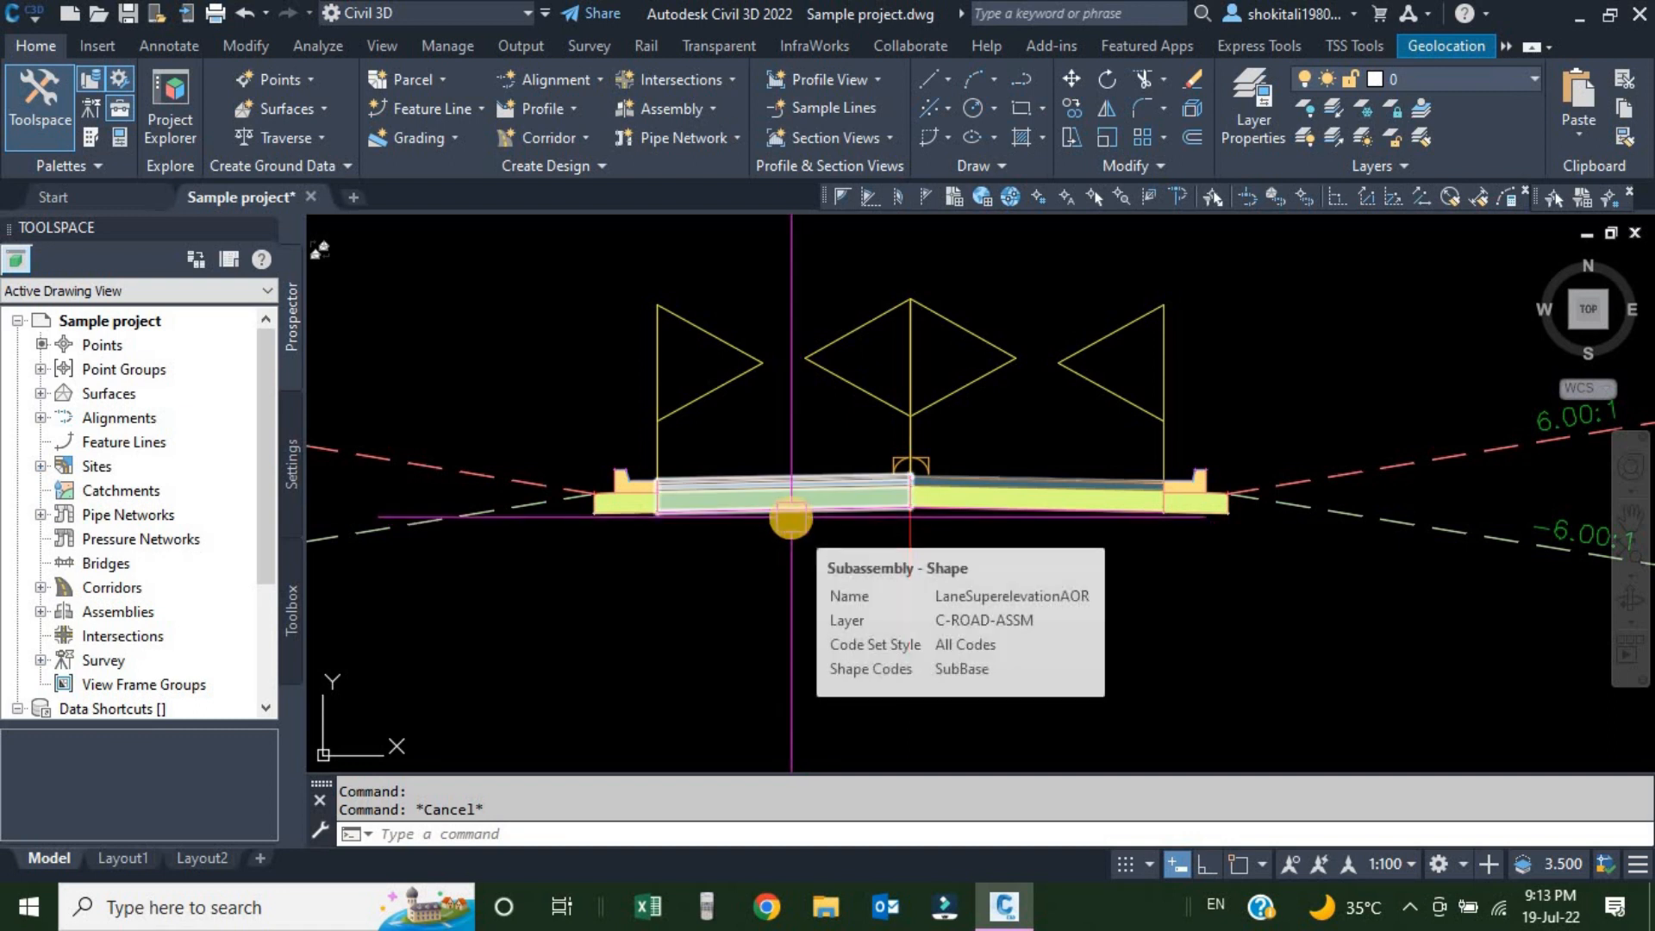
pyautogui.scroll(4, 633, 510)
pyautogui.scroll(4, 633, 511)
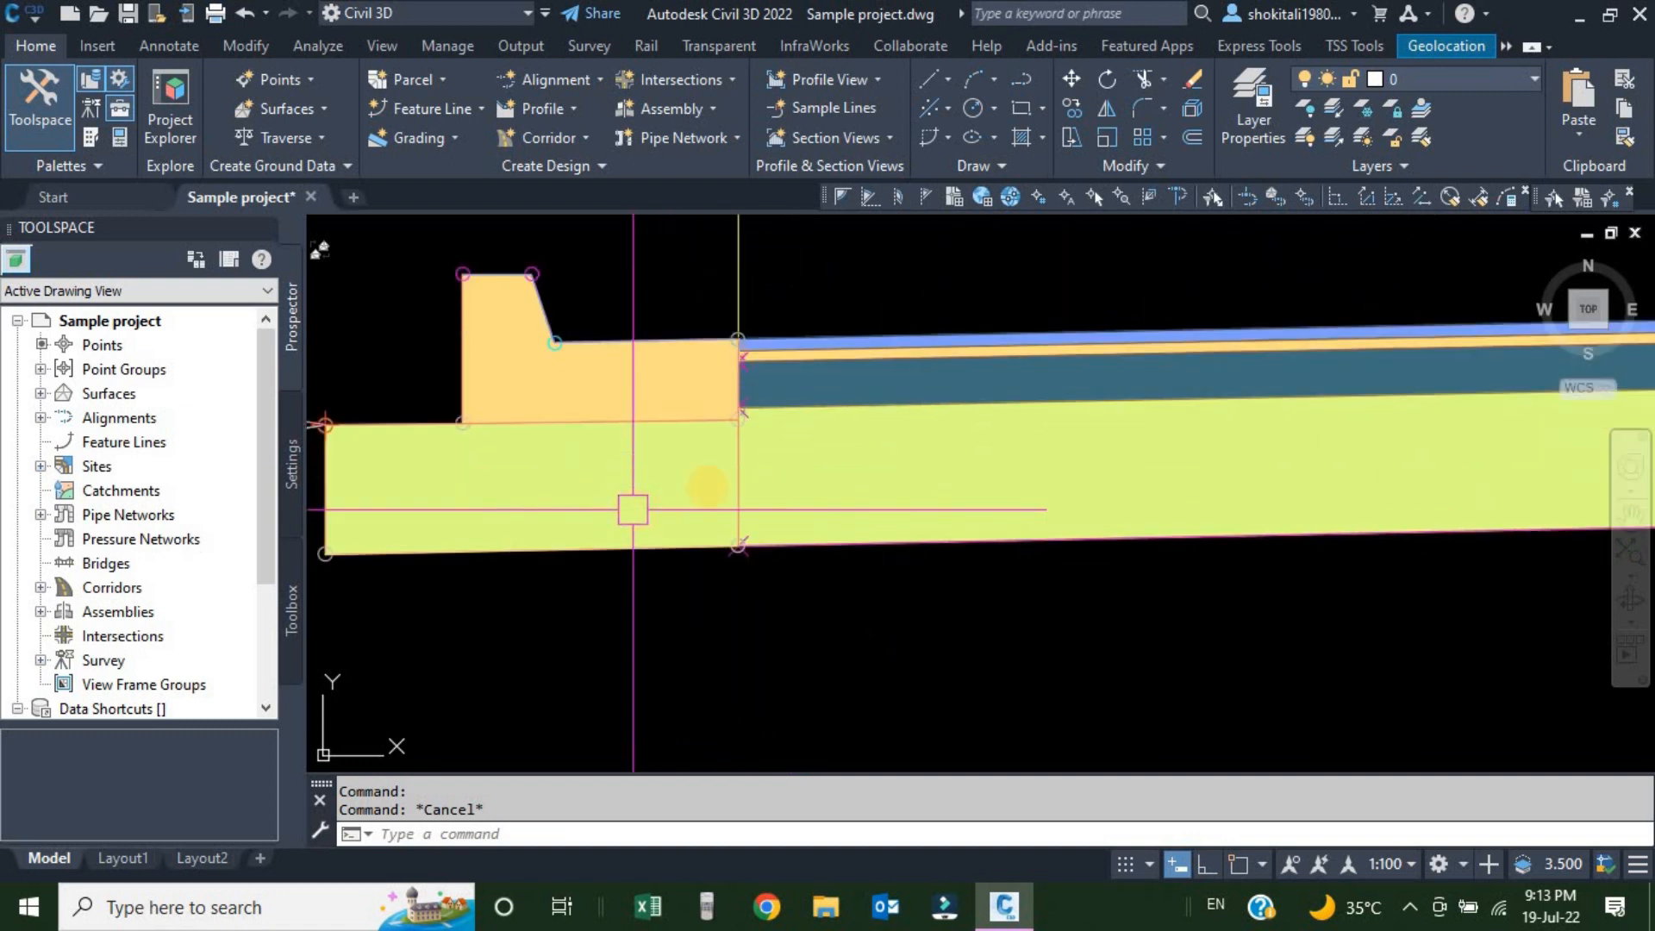
pyautogui.scroll(4, 761, 335)
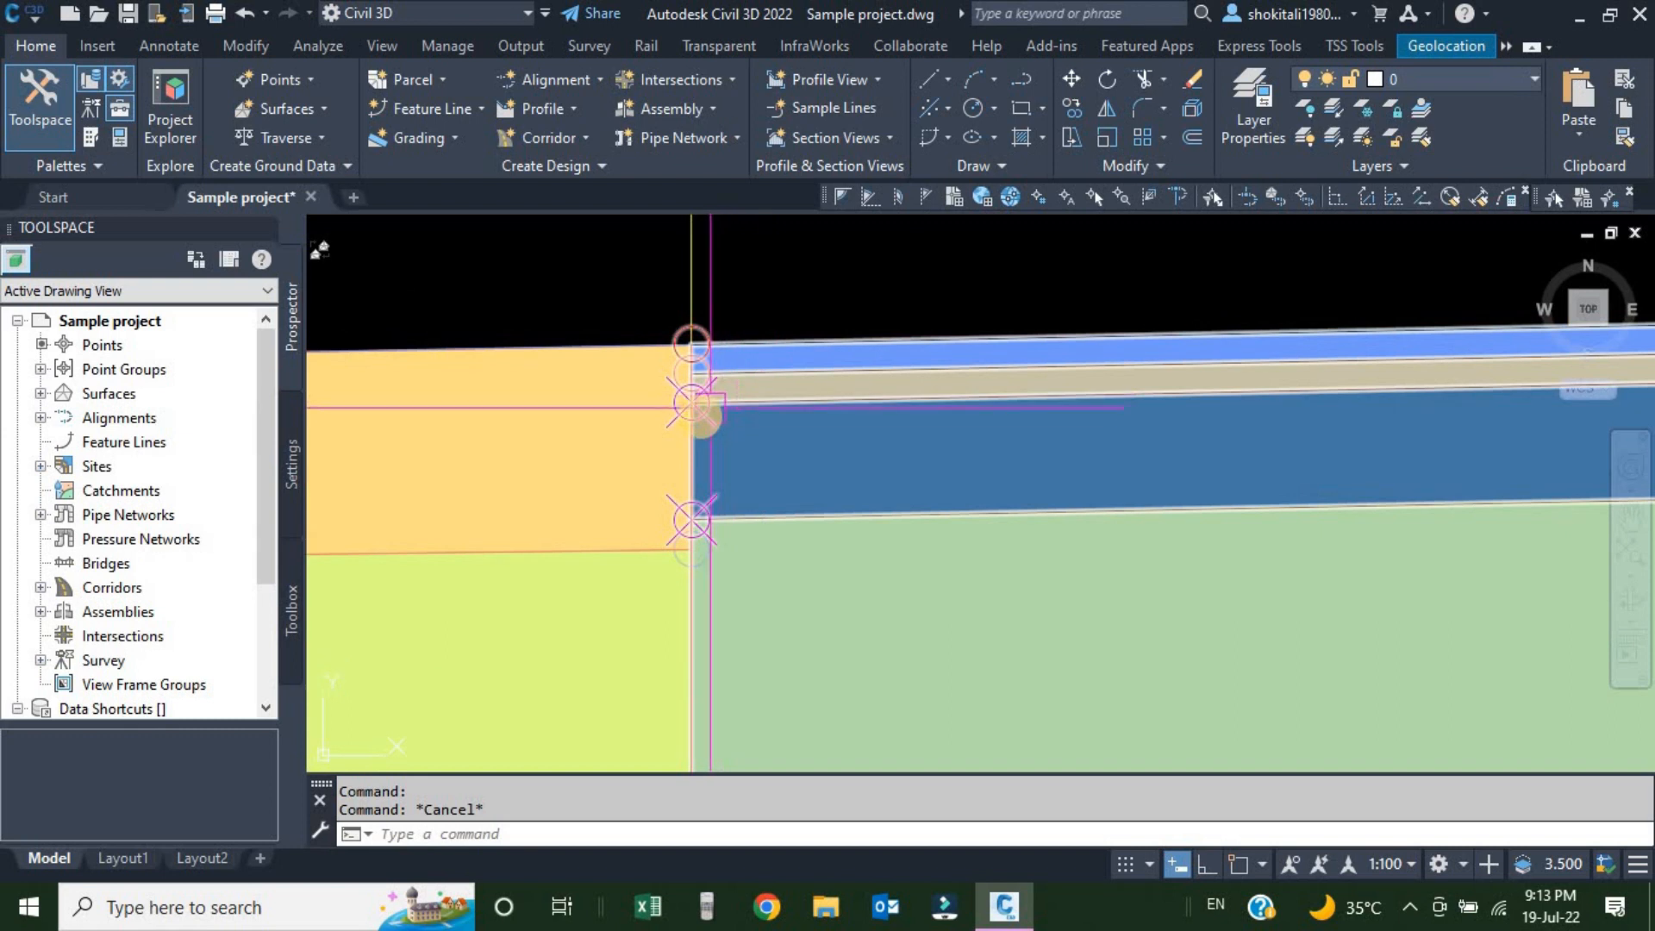
pyautogui.scroll(-3, 703, 353)
pyautogui.scroll(5, 694, 405)
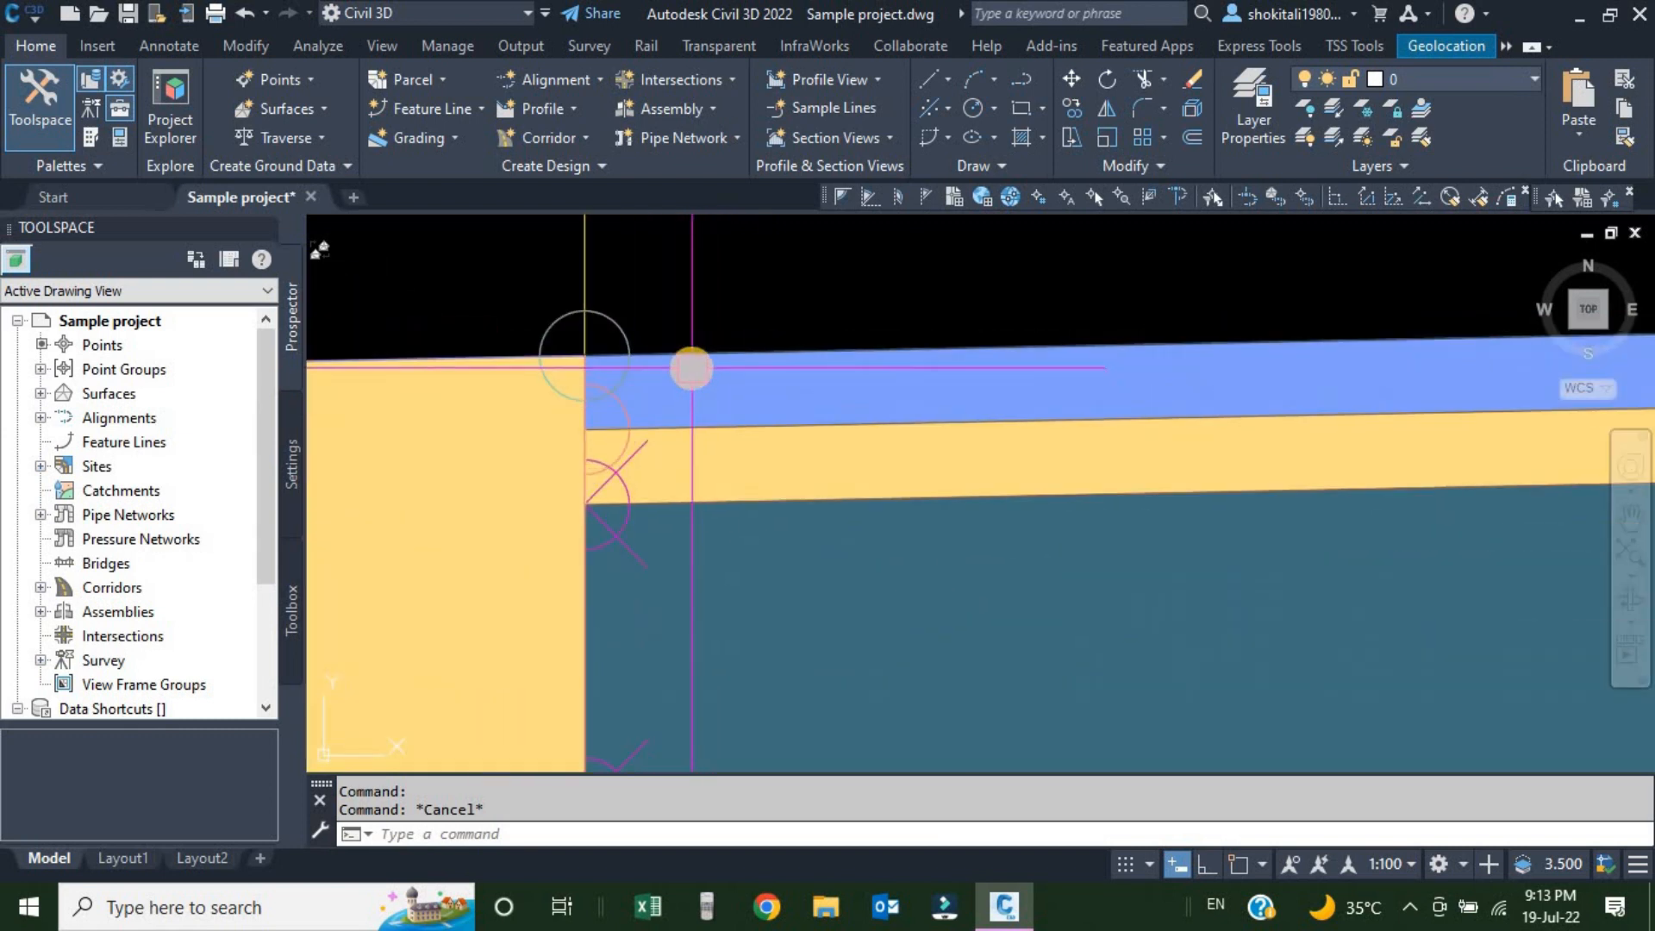
pyautogui.scroll(-4, 818, 471)
pyautogui.scroll(-2, 818, 472)
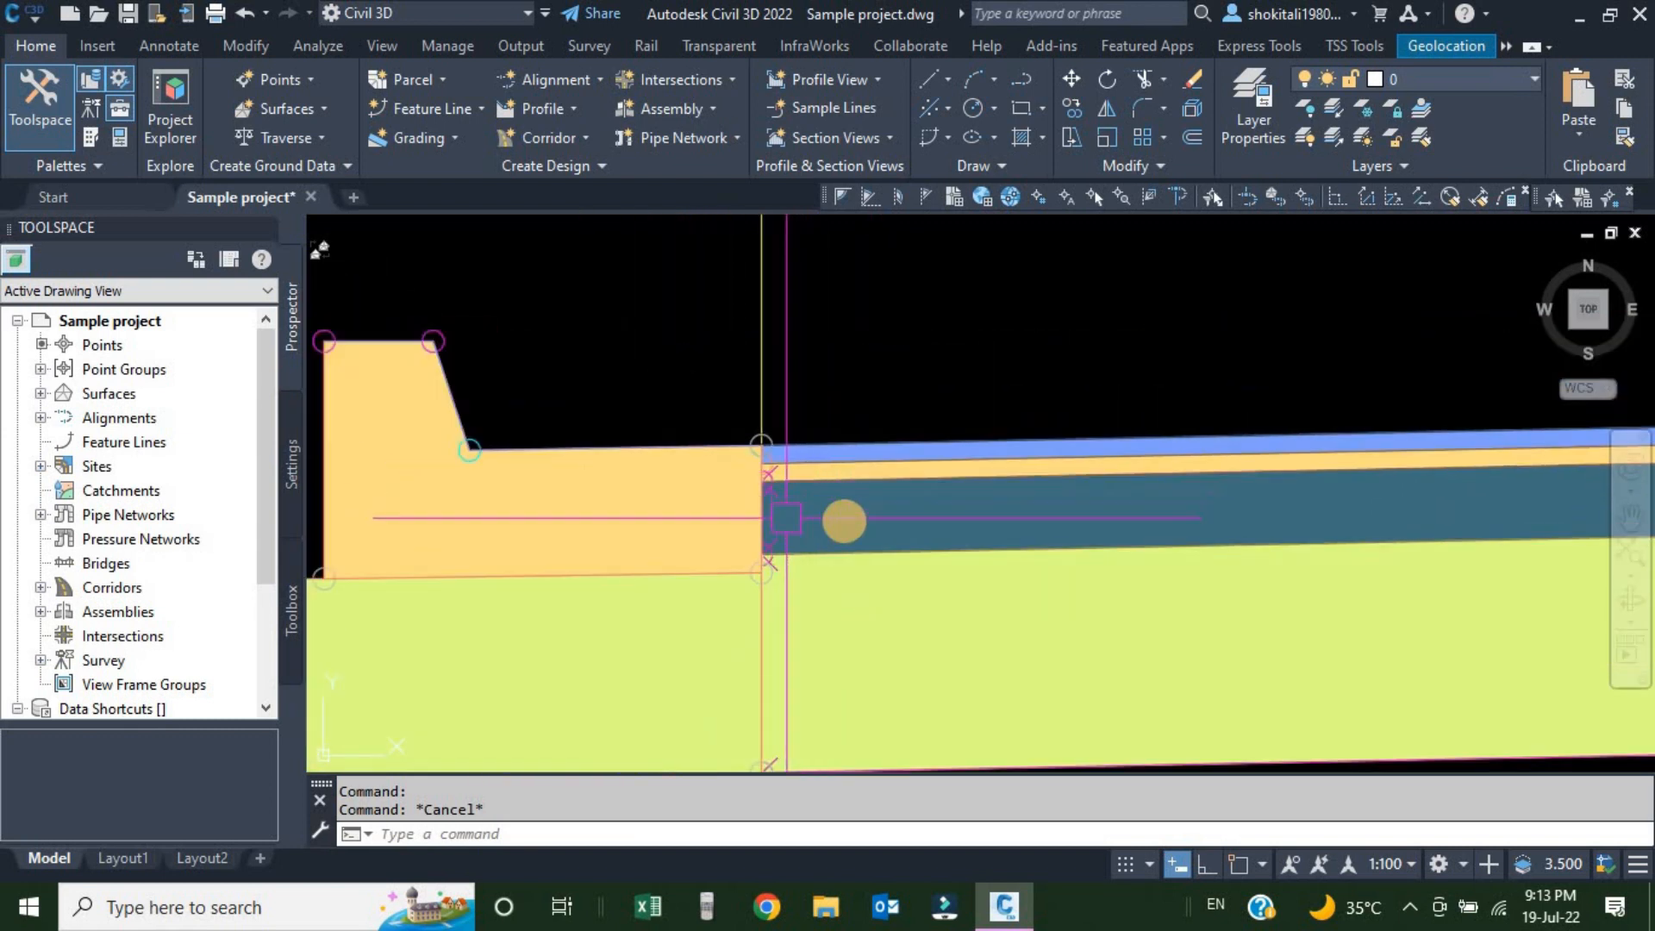
pyautogui.scroll(-3, 860, 384)
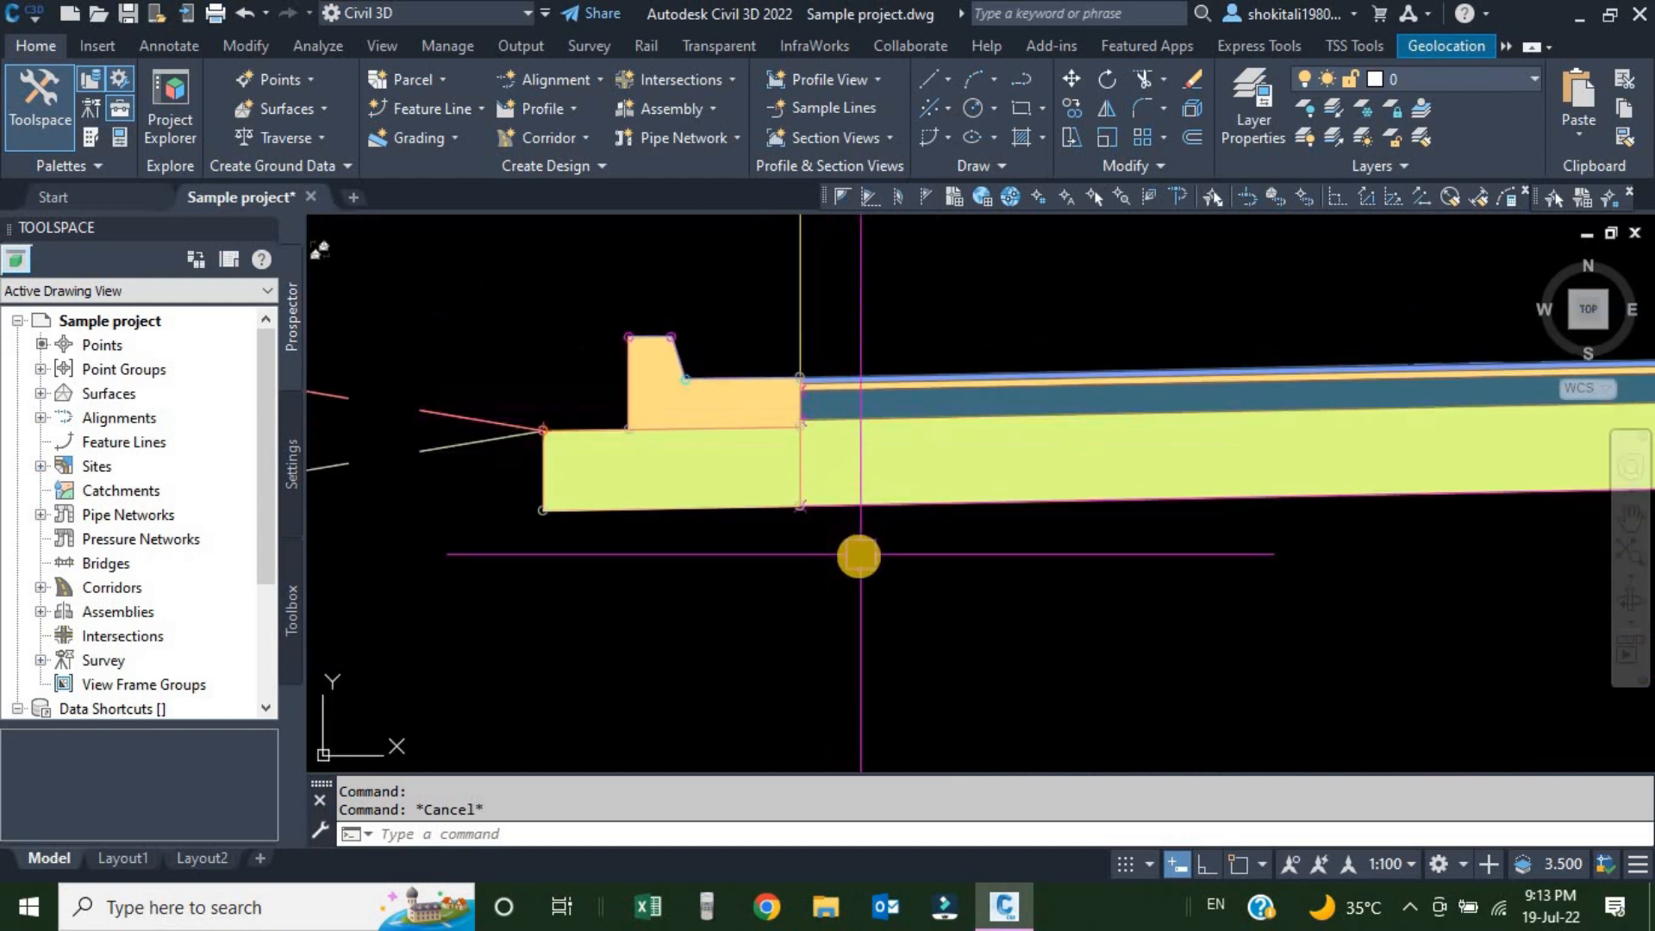
pyautogui.scroll(3, 743, 454)
pyautogui.scroll(-5, 743, 453)
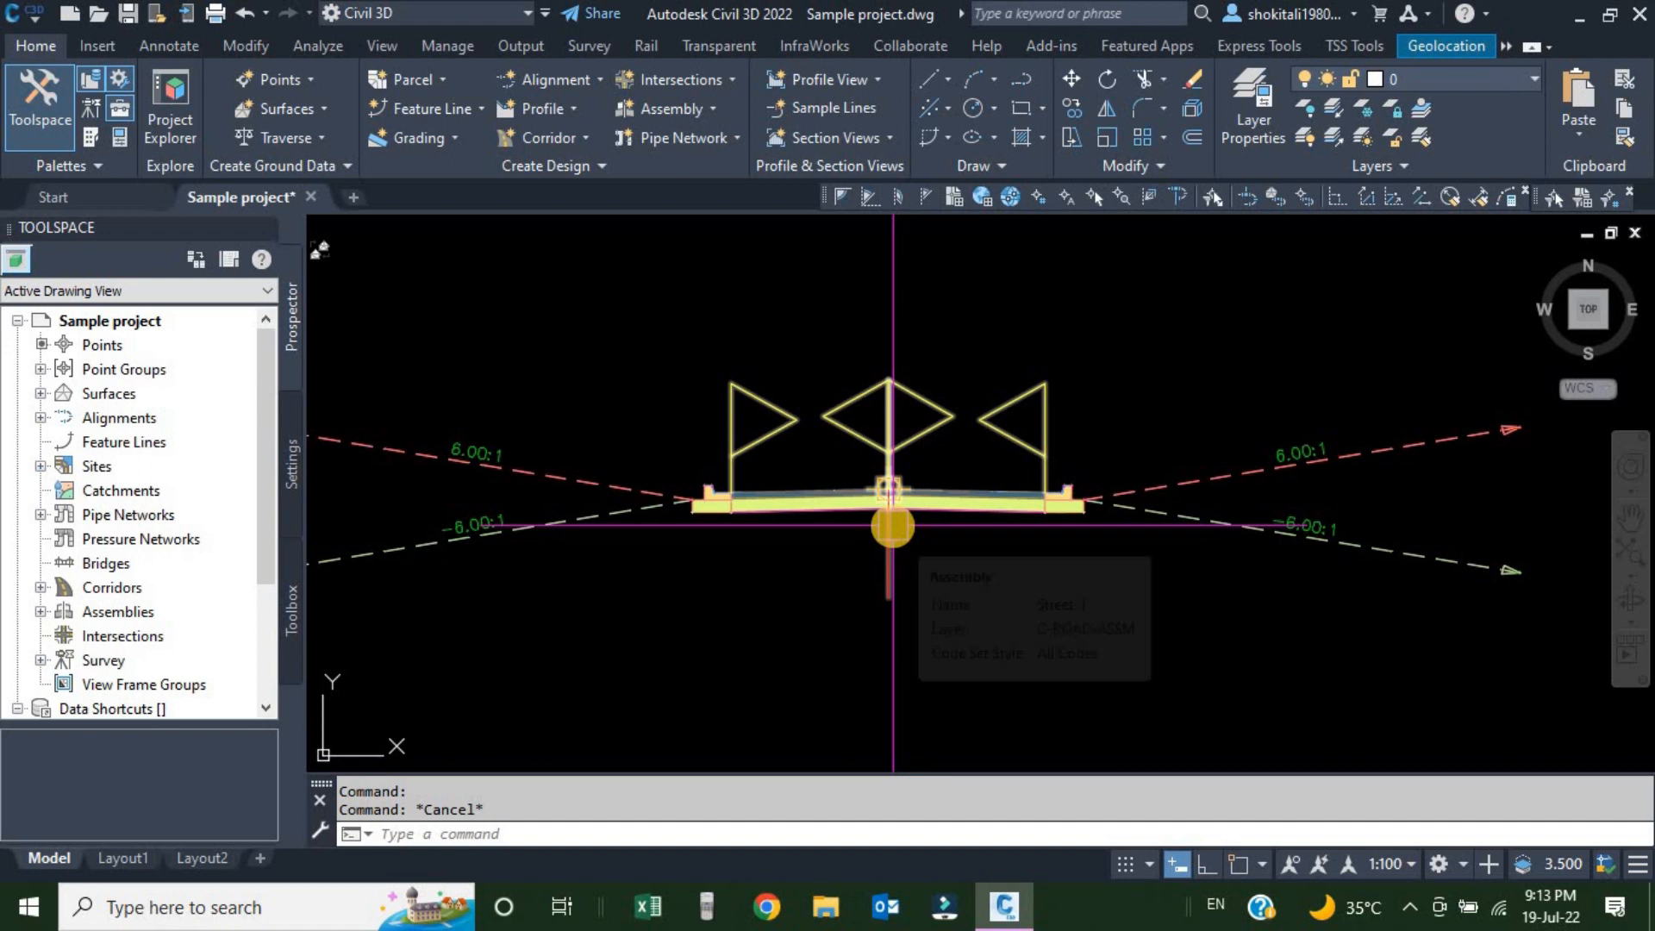
pyautogui.scroll(-6, 893, 526)
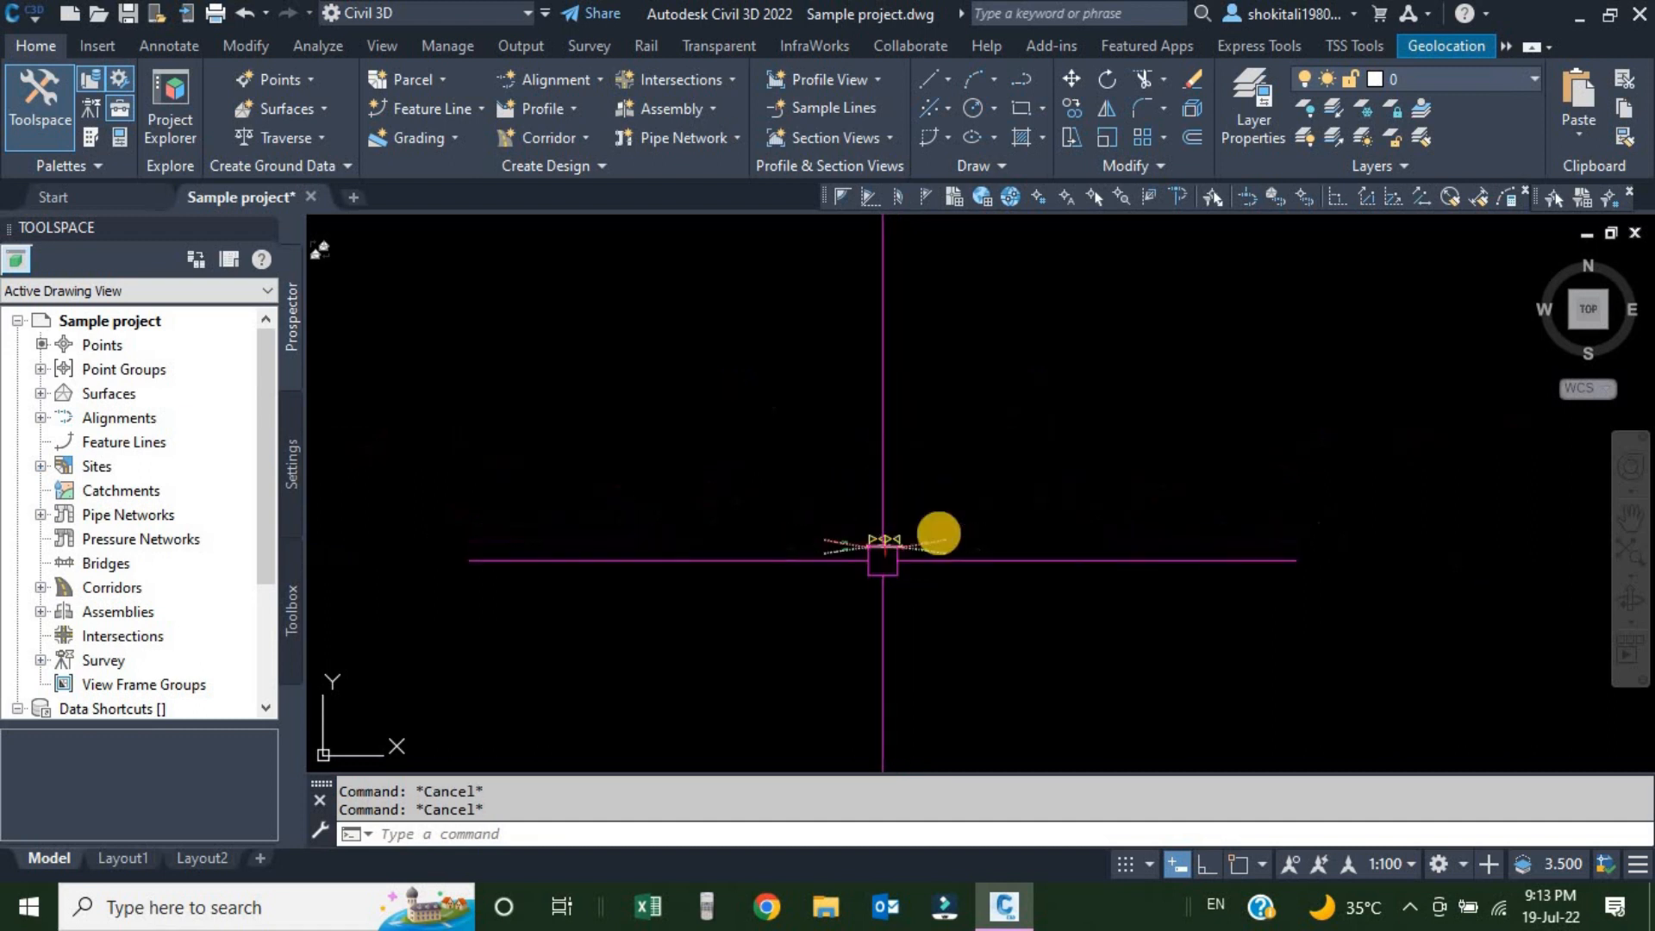
# Inspect the finished corridor in plan and the Steer-2 alignment of the adjoining street that branches off it
pyautogui.scroll(8, 979, 406)
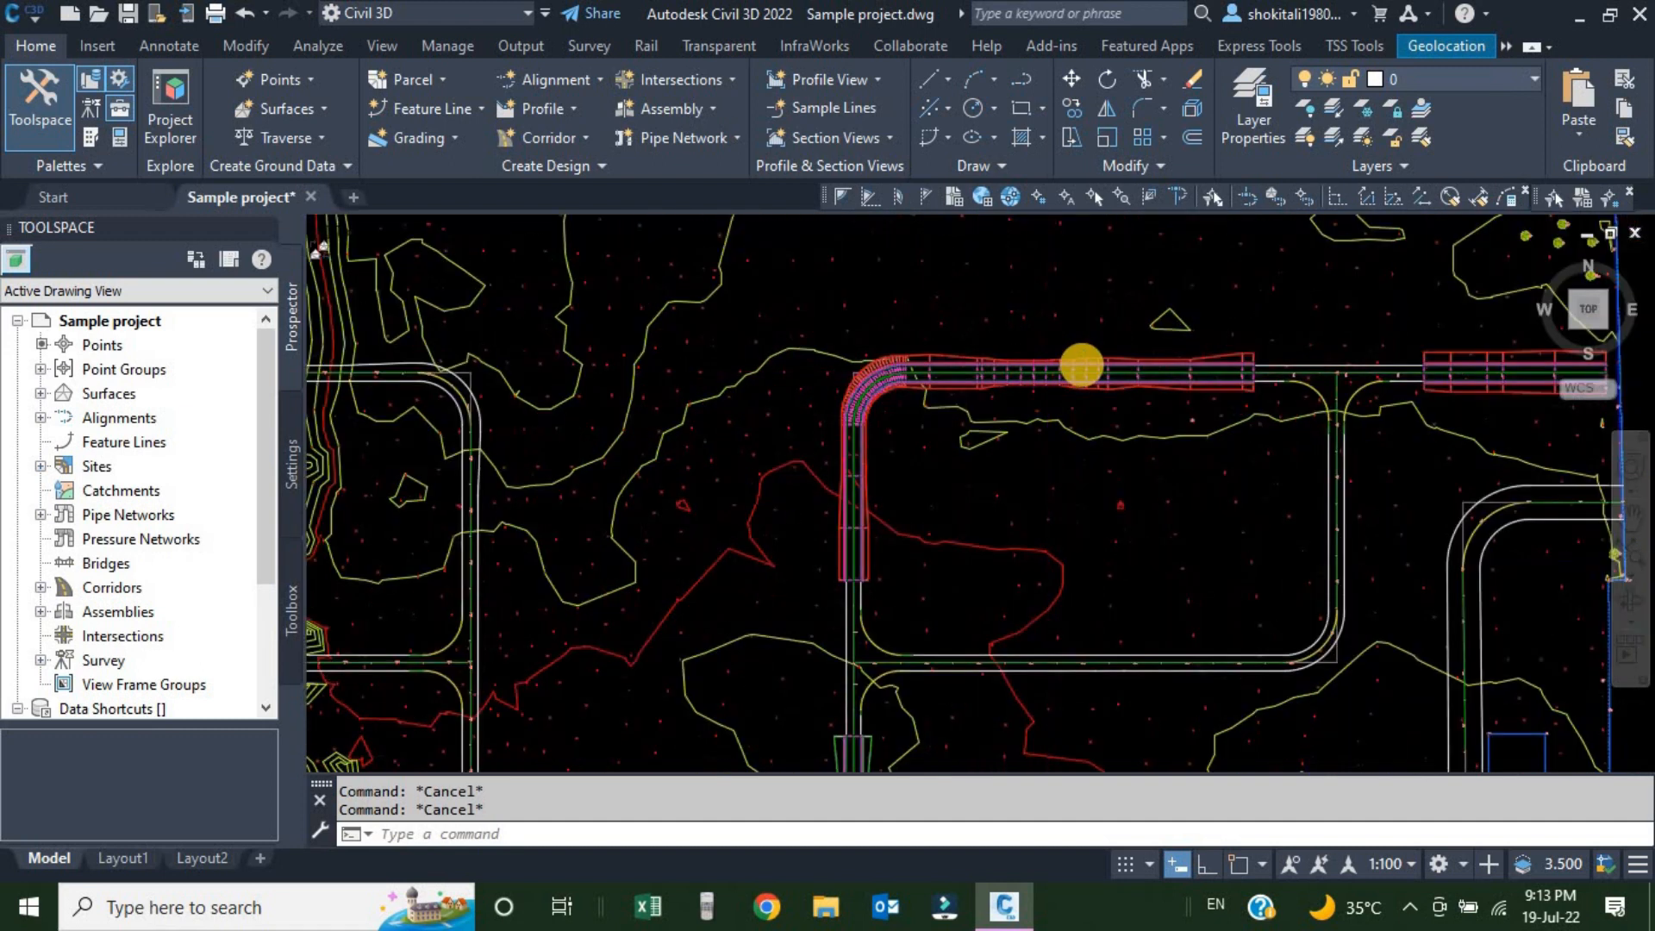
pyautogui.click(938, 373)
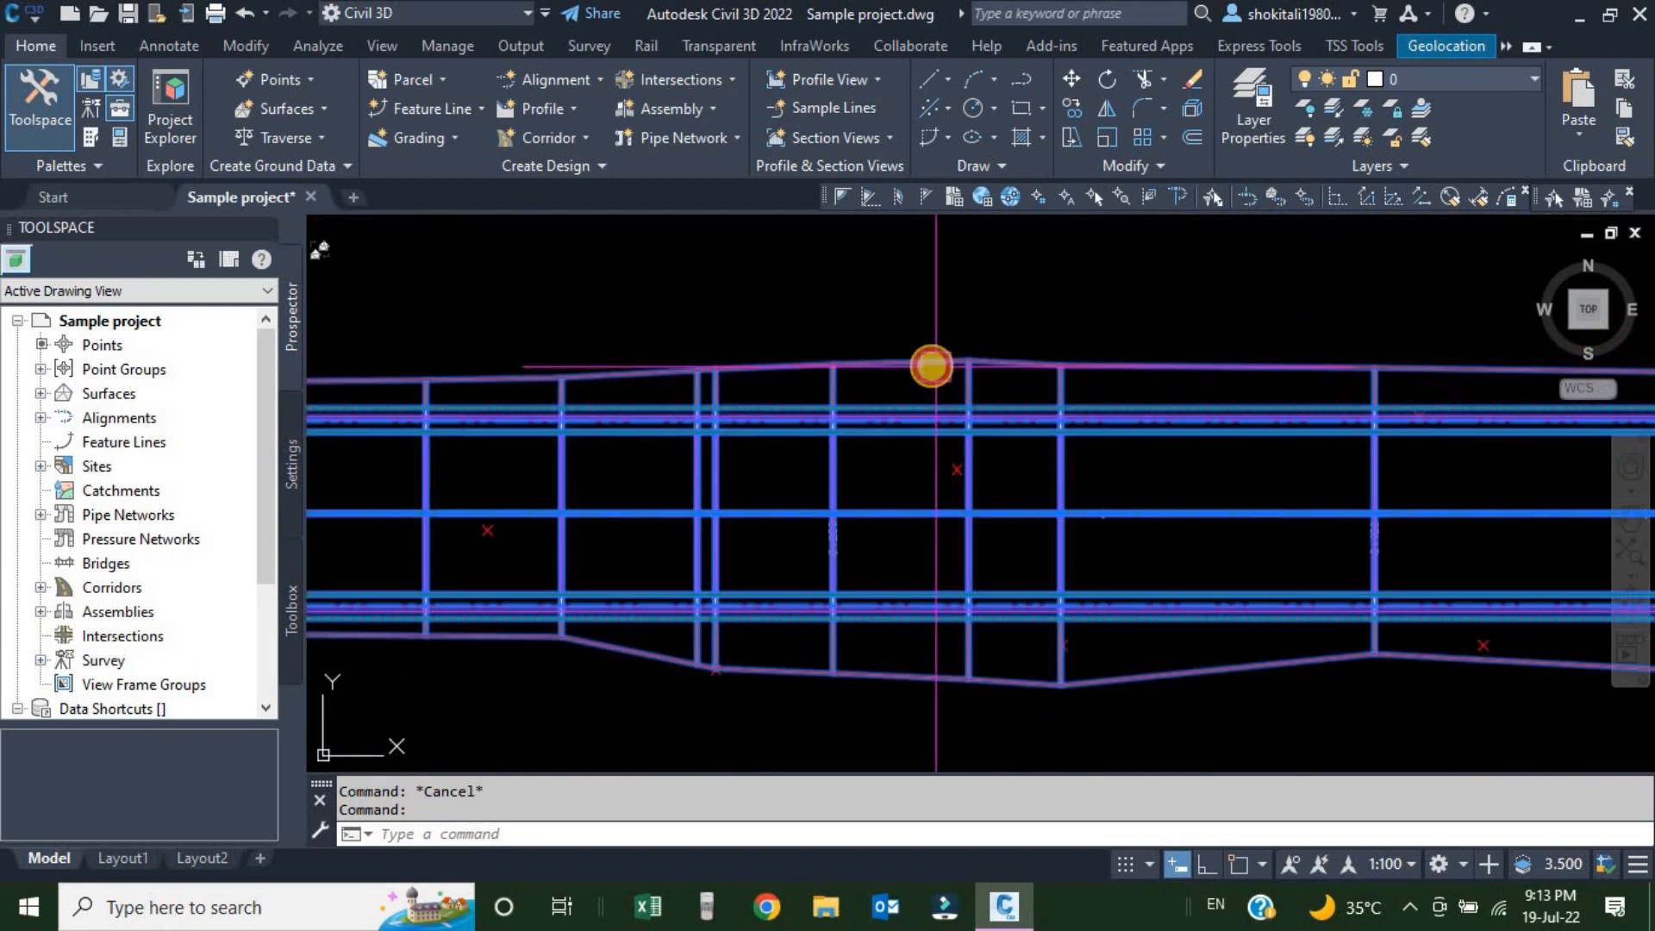
pyautogui.scroll(-4, 894, 432)
pyautogui.press('Escape')
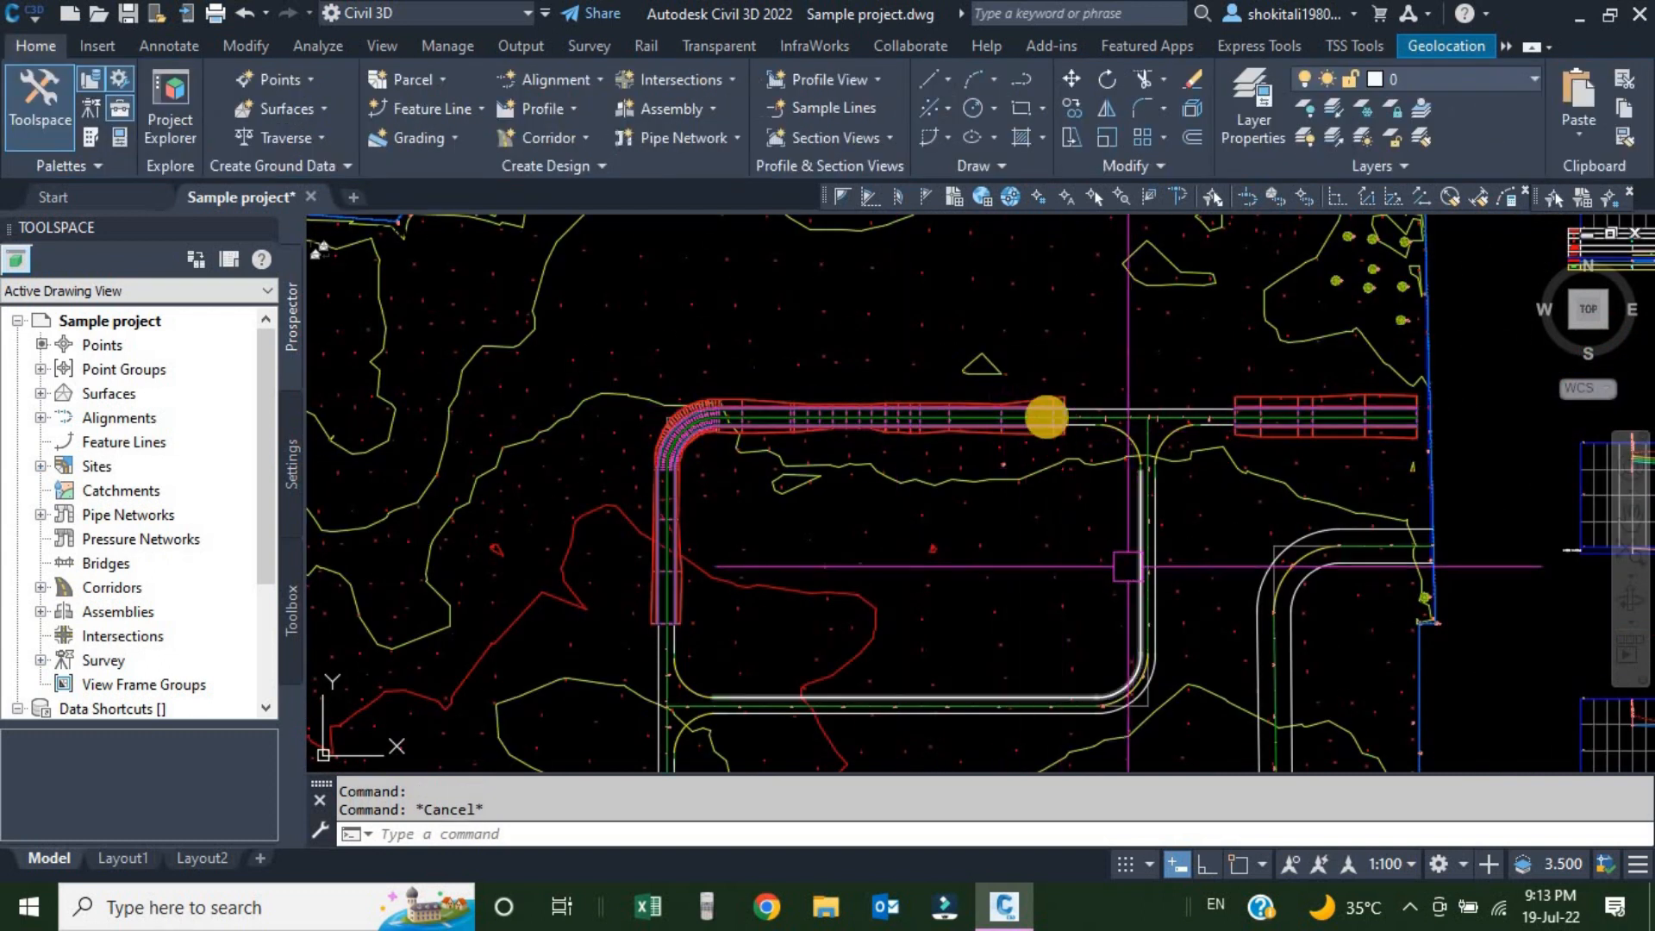
pyautogui.moveTo(1127, 566); pyautogui.dragTo(1083, 446, button='middle')
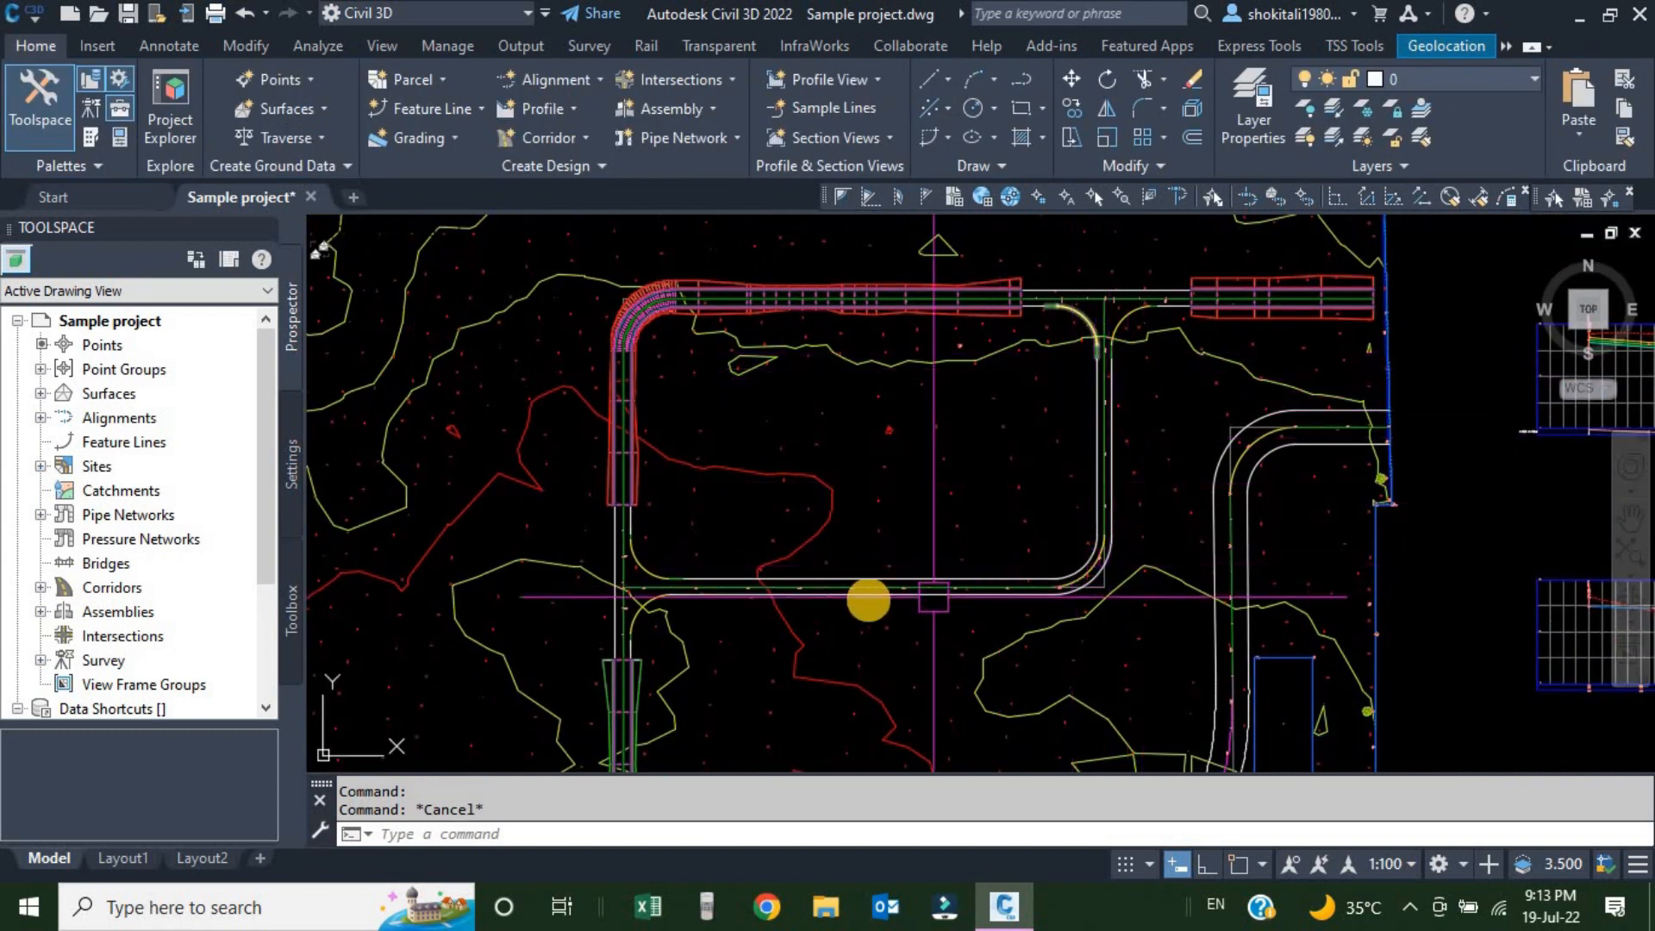
pyautogui.scroll(5, 805, 592)
pyautogui.click(810, 584)
pyautogui.scroll(-6, 776, 569)
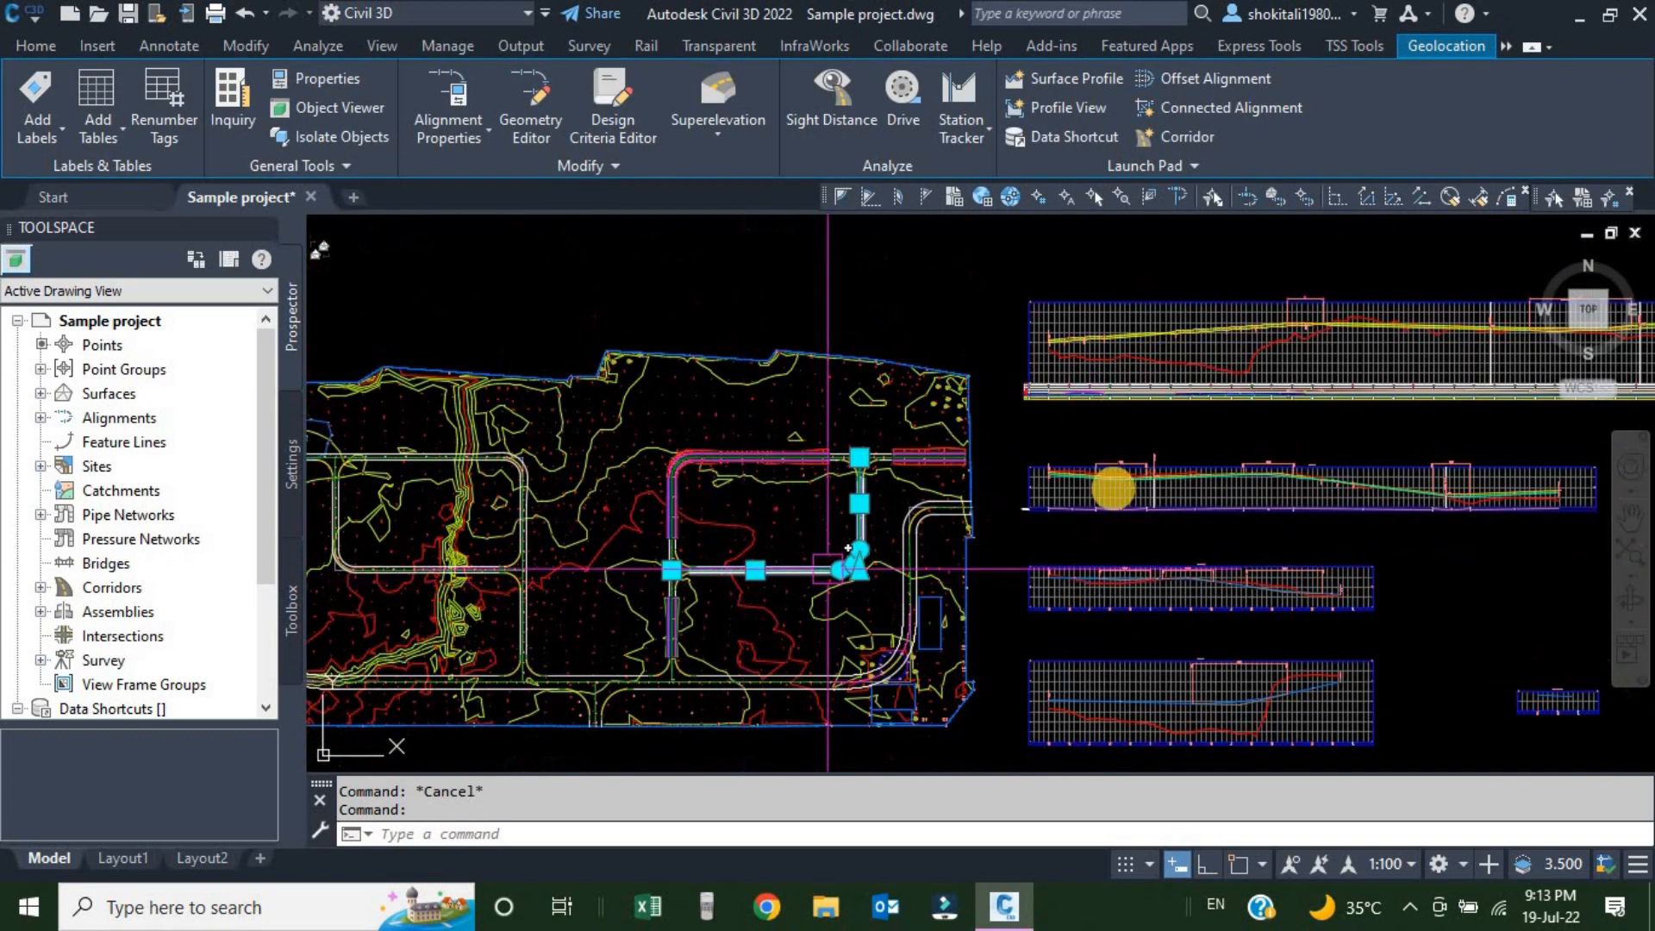
pyautogui.press('Escape')
pyautogui.scroll(6, 853, 502)
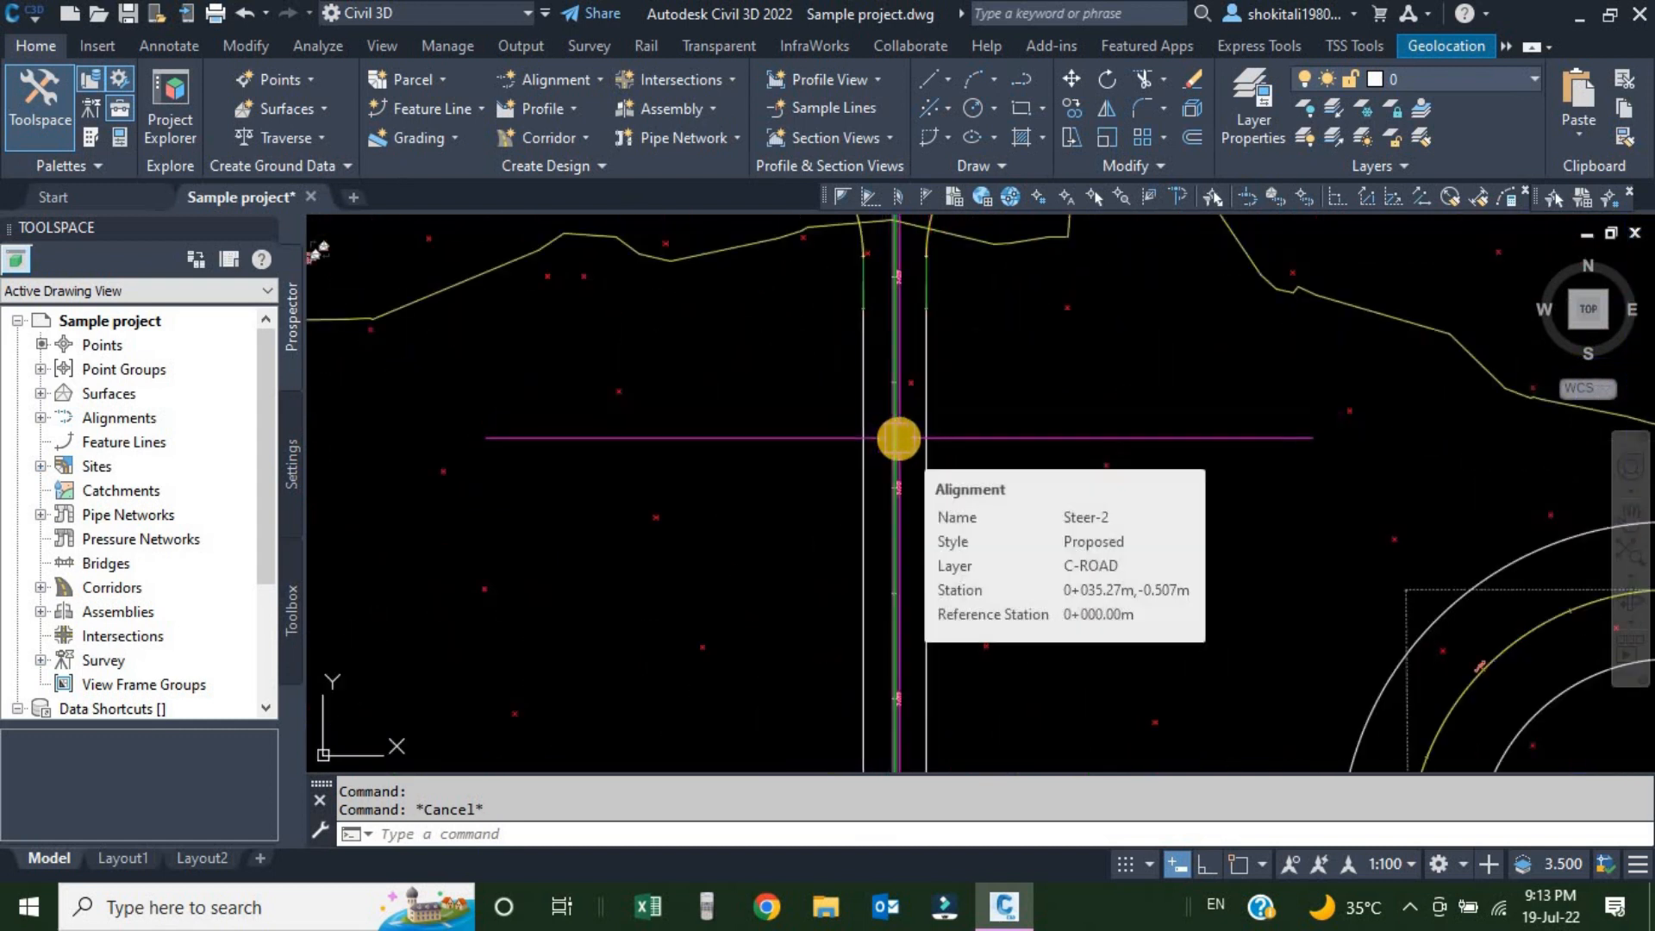
pyautogui.press('Escape')
pyautogui.scroll(-5, 1029, 496)
# Examine the Street 2 profile view with its existing ground and design profiles, and compare it with the street's alignment in plan
pyautogui.scroll(8, 1029, 496)
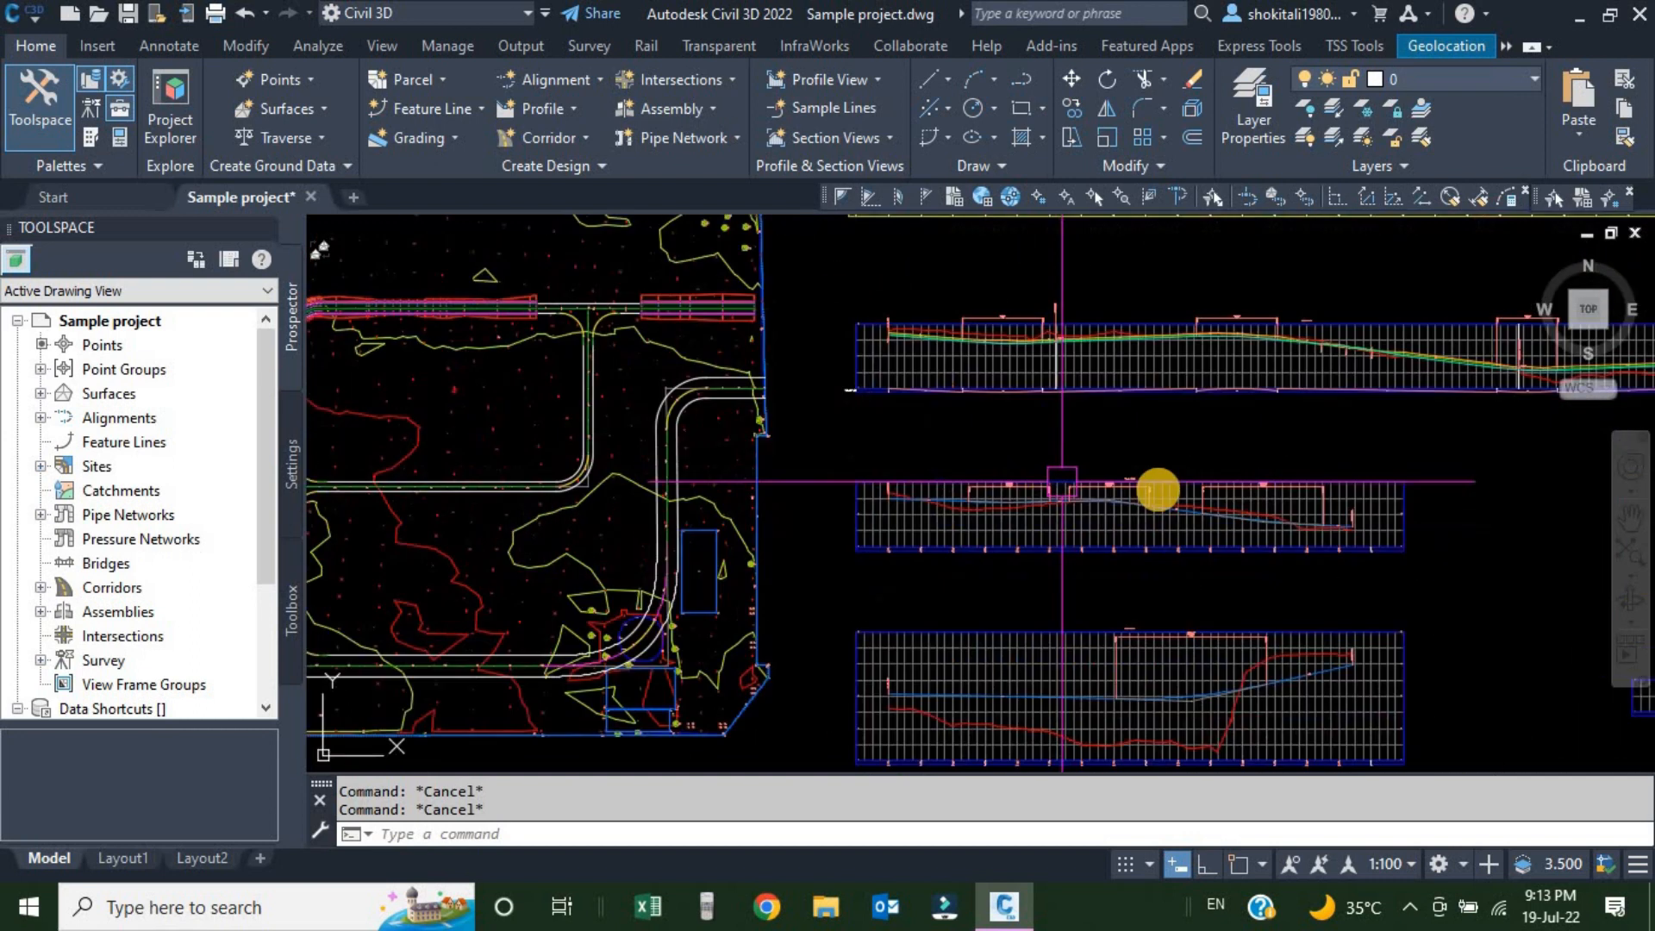
pyautogui.scroll(-5, 1106, 388)
pyautogui.scroll(4, 732, 458)
pyautogui.scroll(-3, 772, 403)
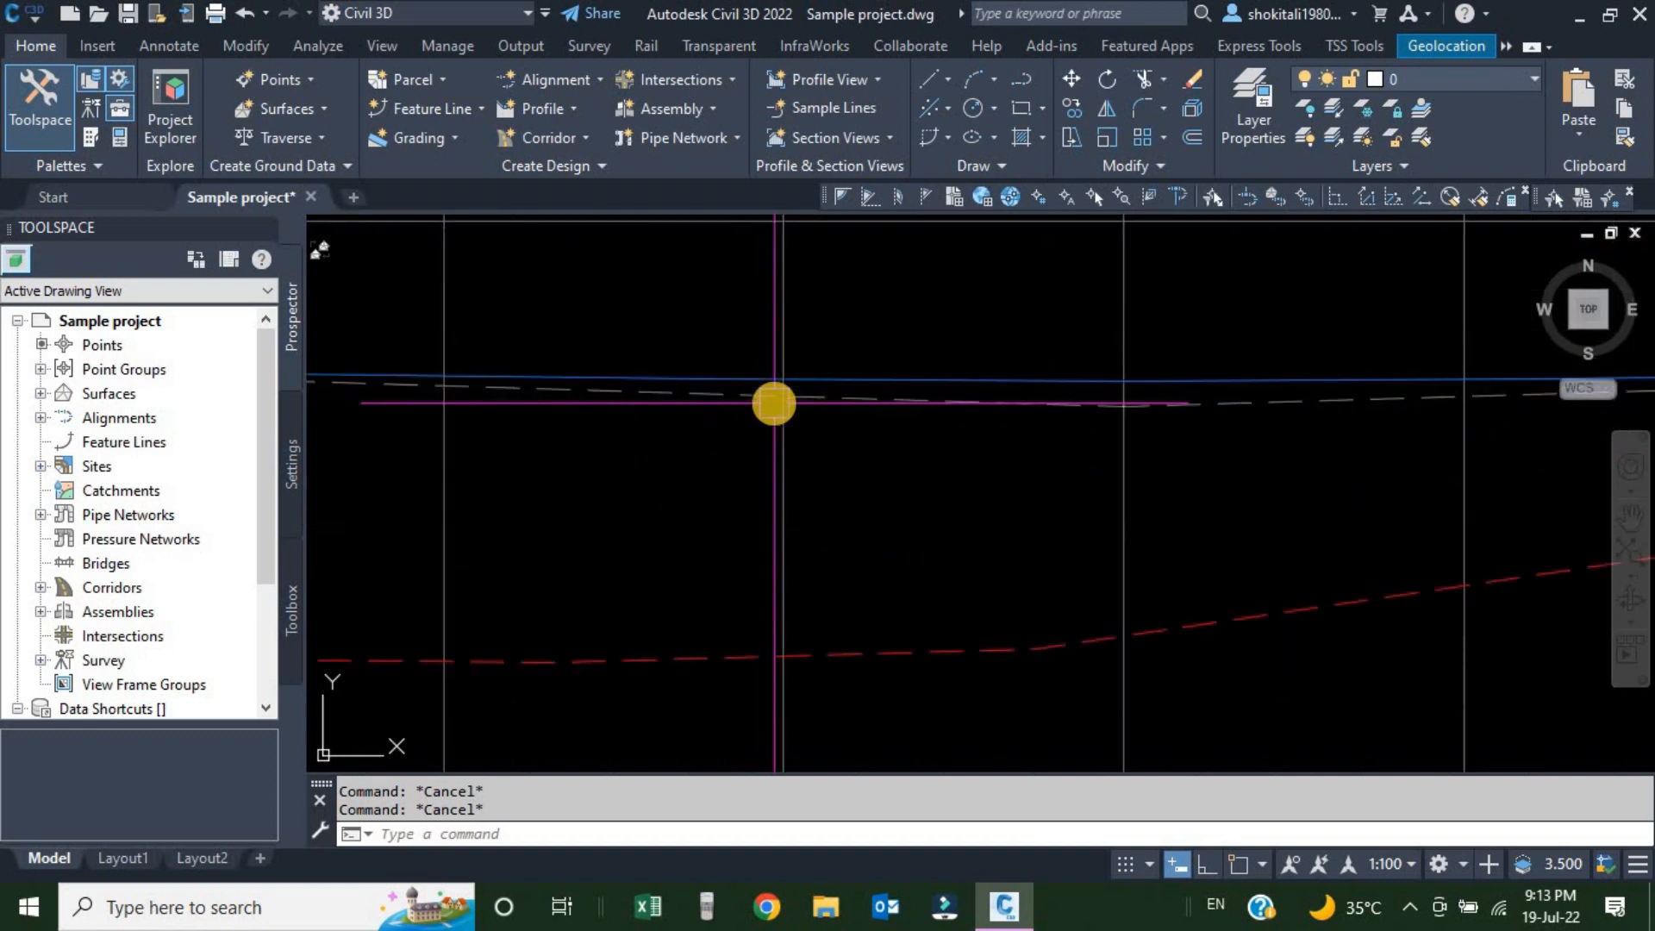
pyautogui.scroll(-3, 852, 428)
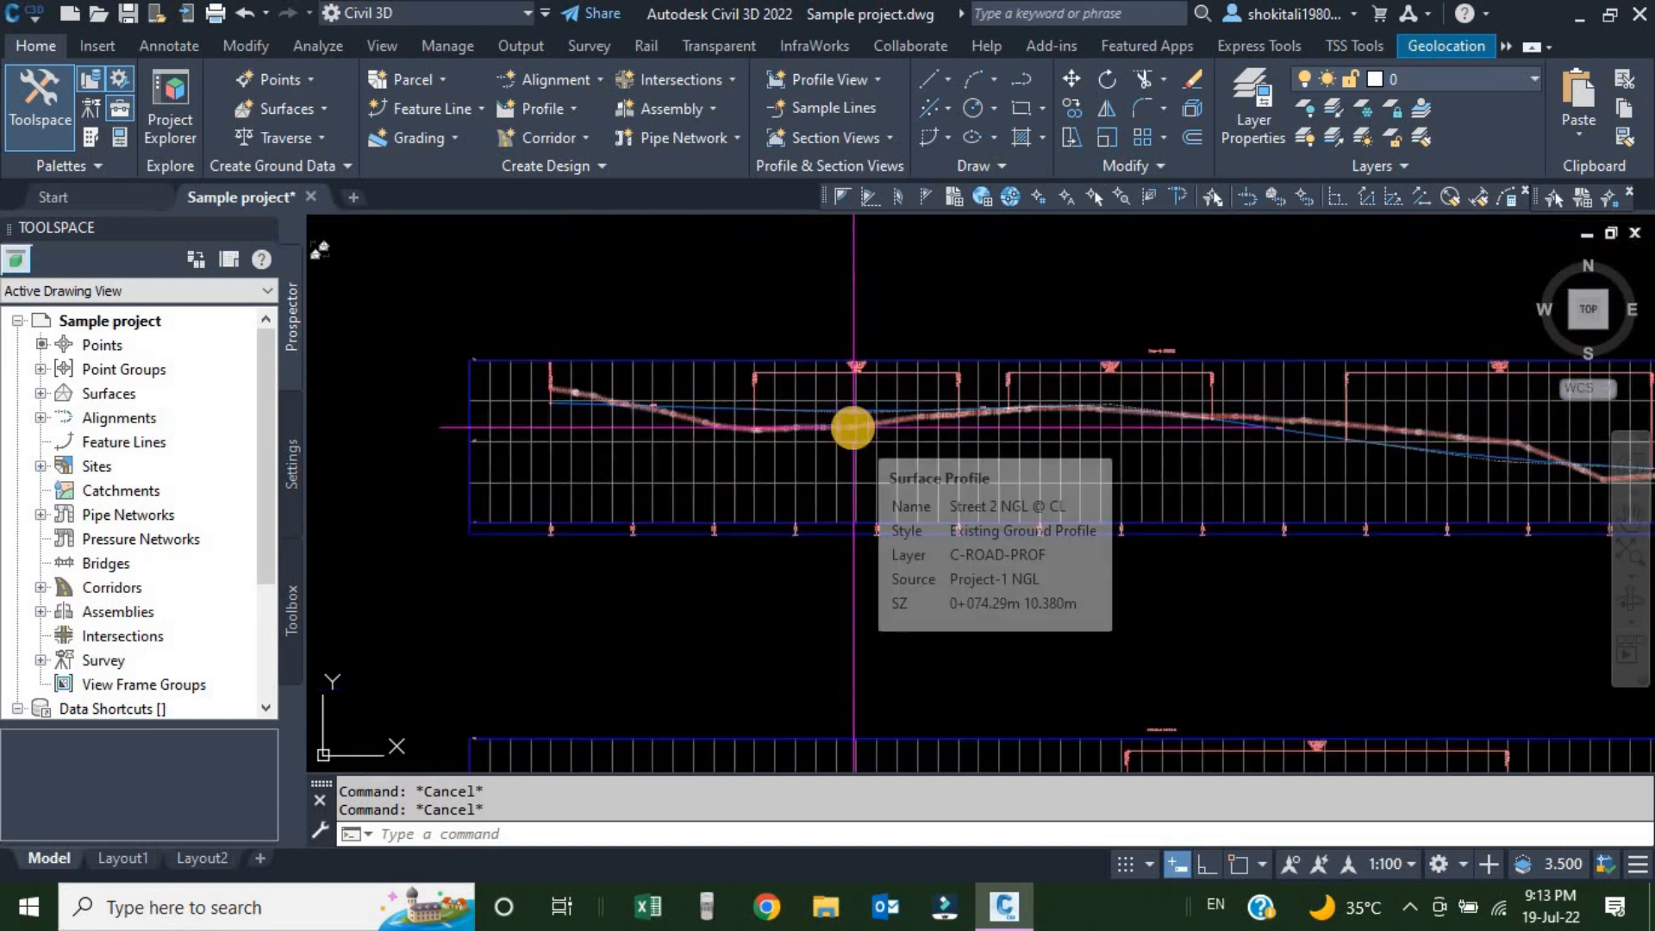
pyautogui.scroll(-5, 853, 429)
pyautogui.scroll(8, 702, 412)
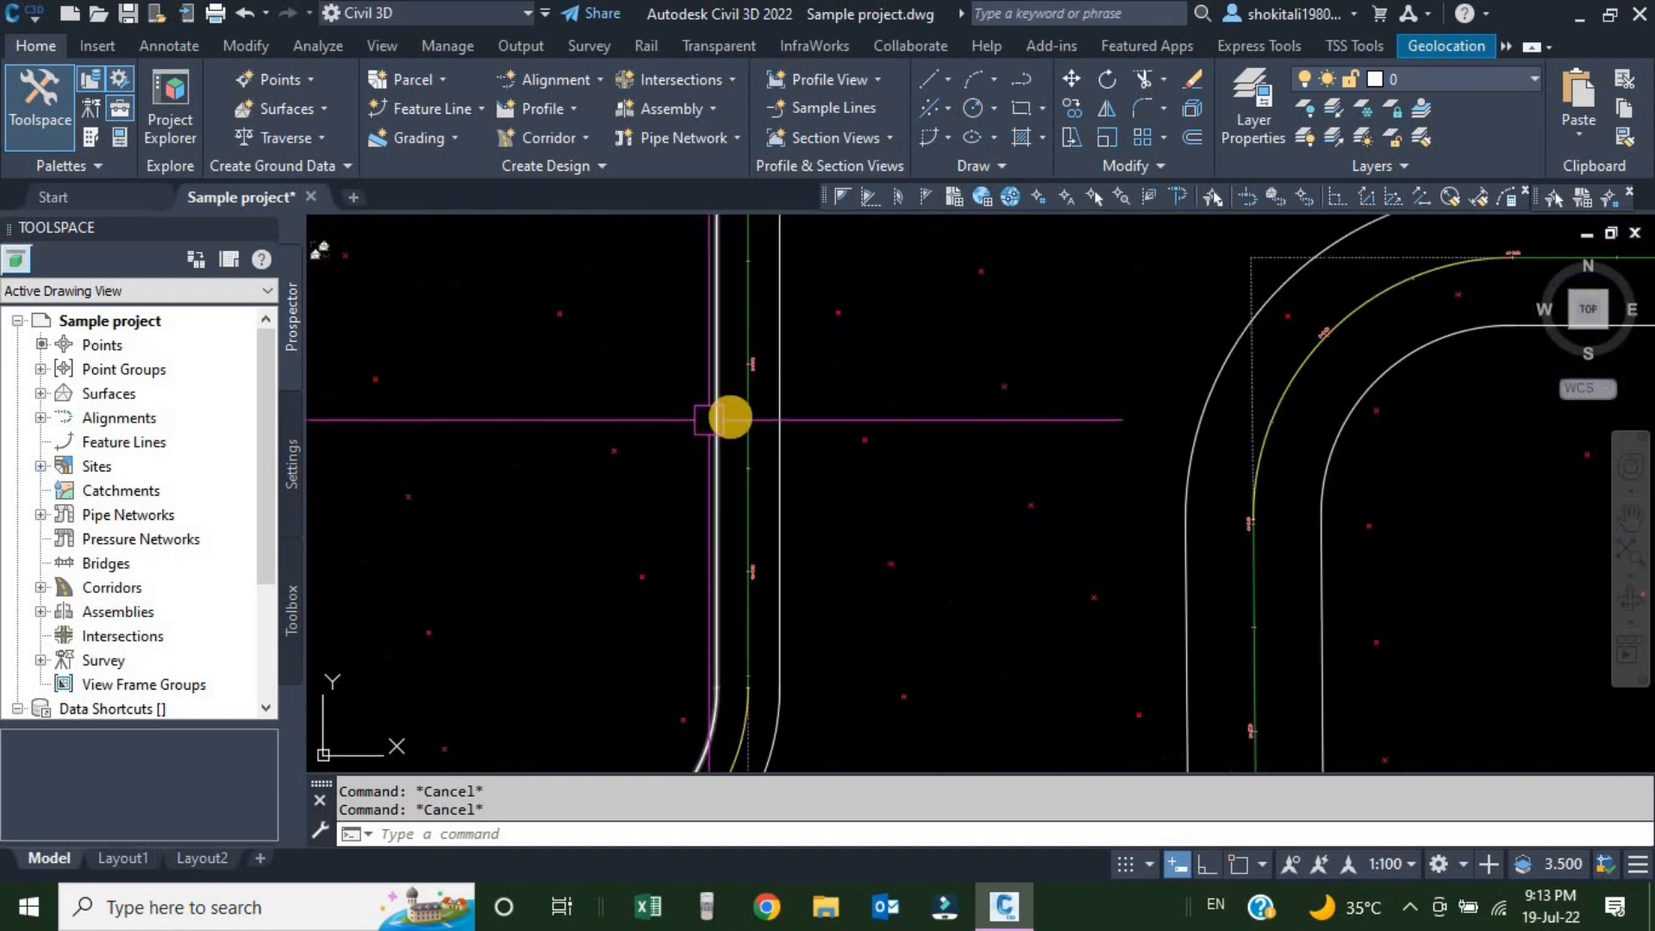
pyautogui.scroll(-6, 802, 487)
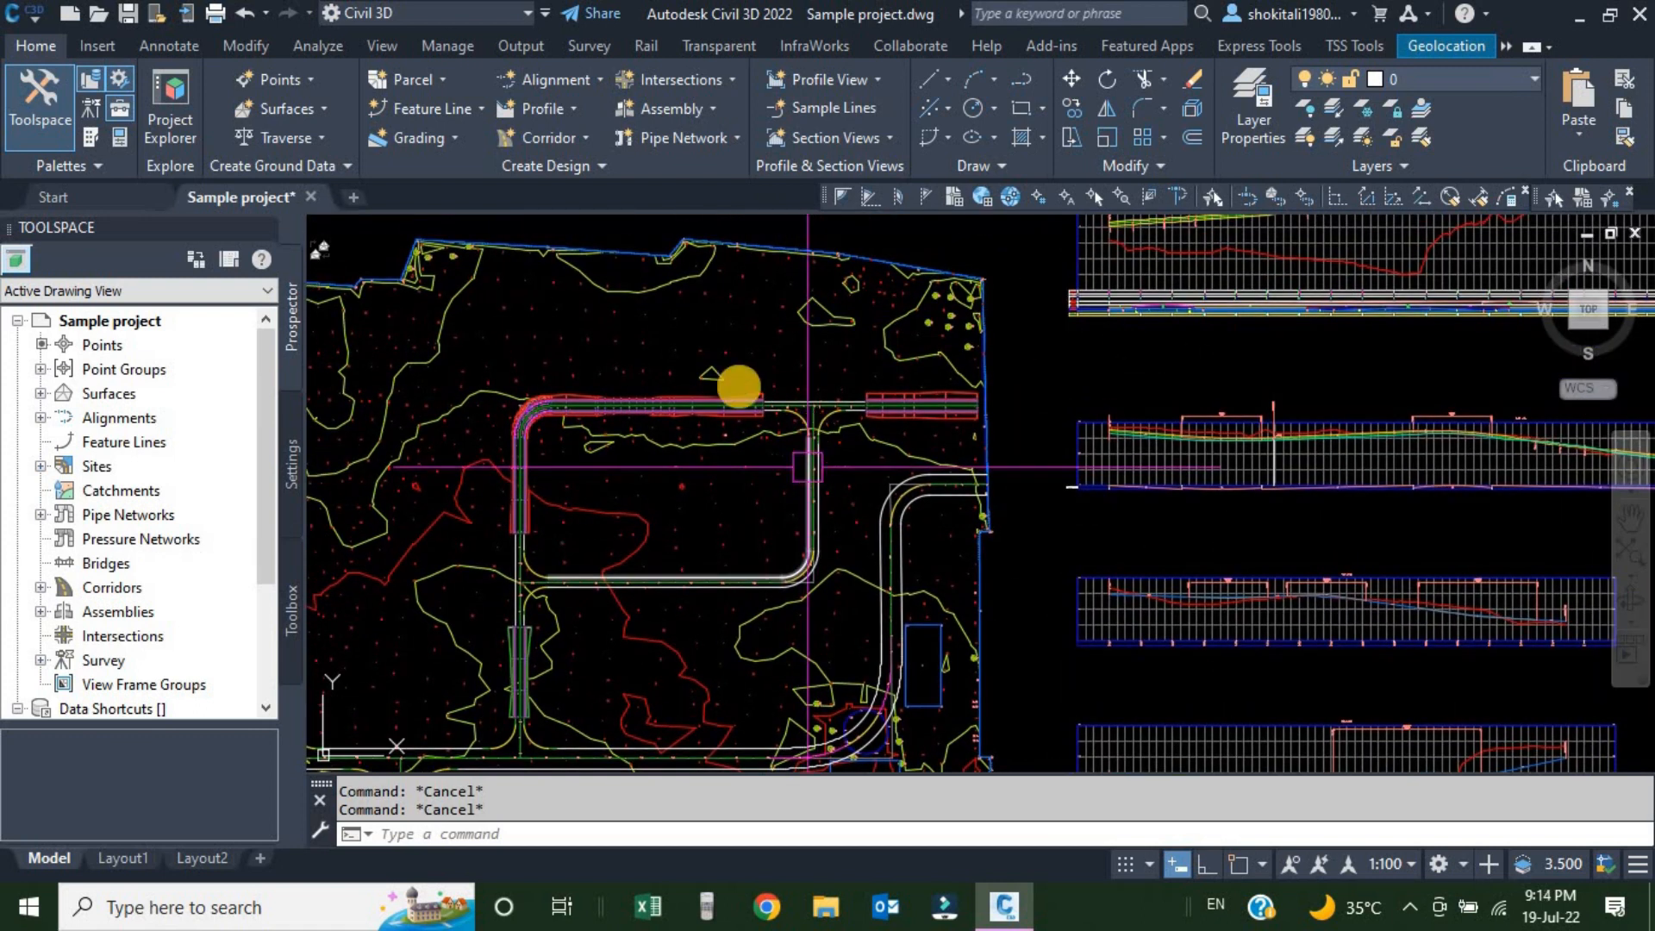
pyautogui.scroll(-6, 739, 380)
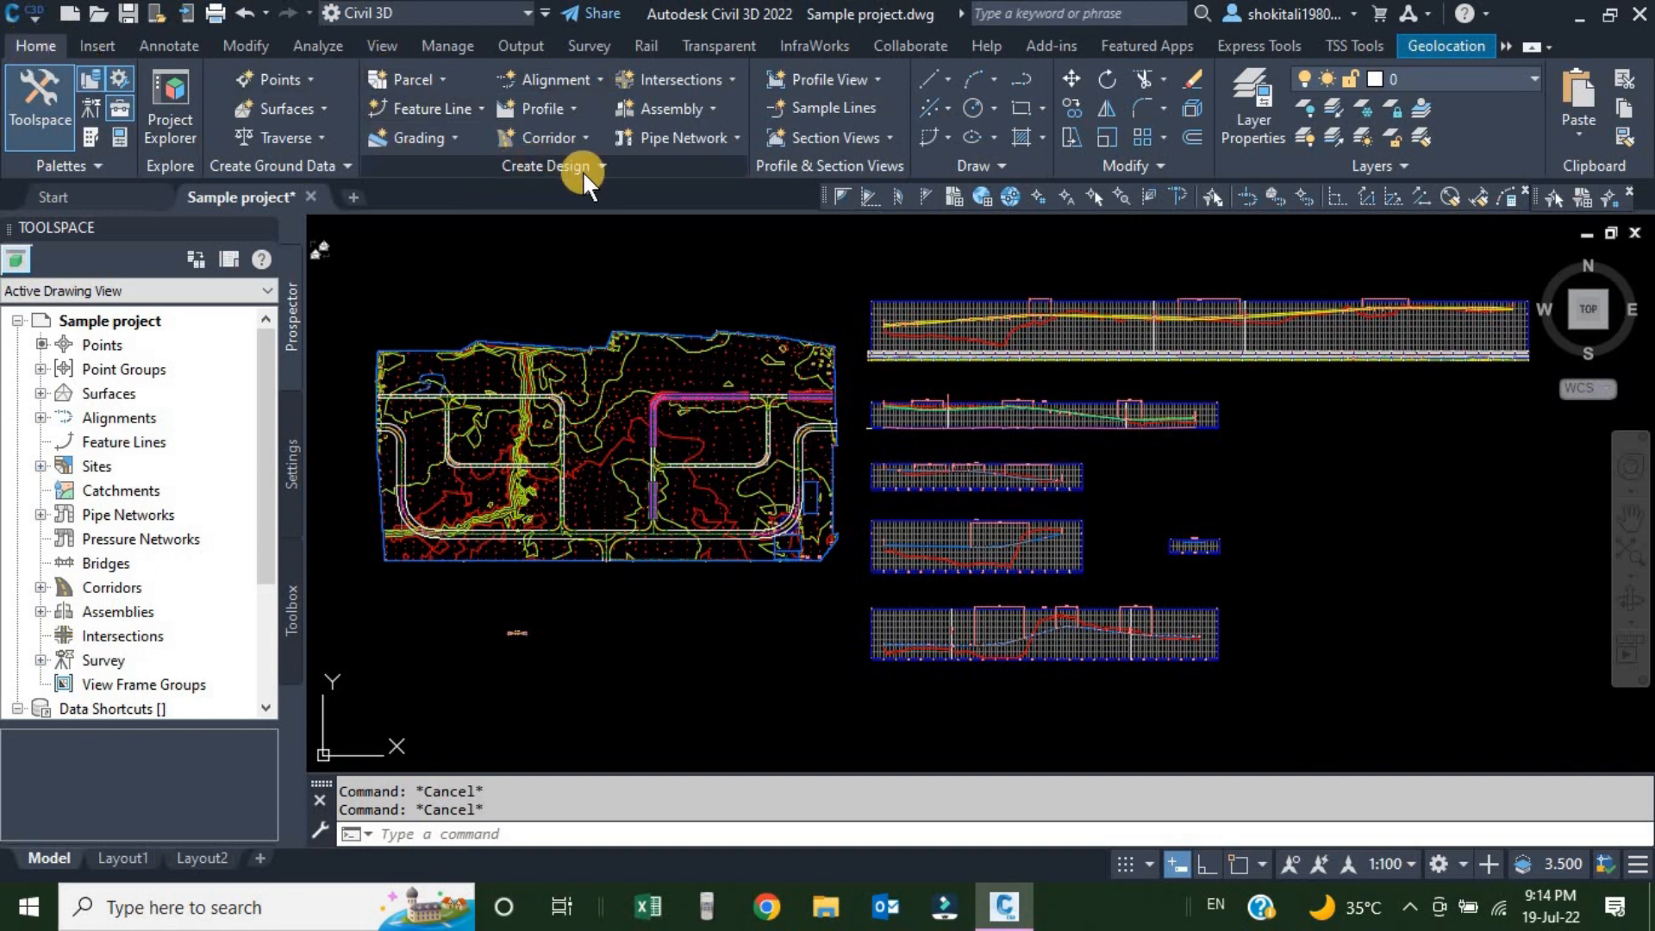
# Start creating a new assembly and name it Street-2
pyautogui.click(712, 106)
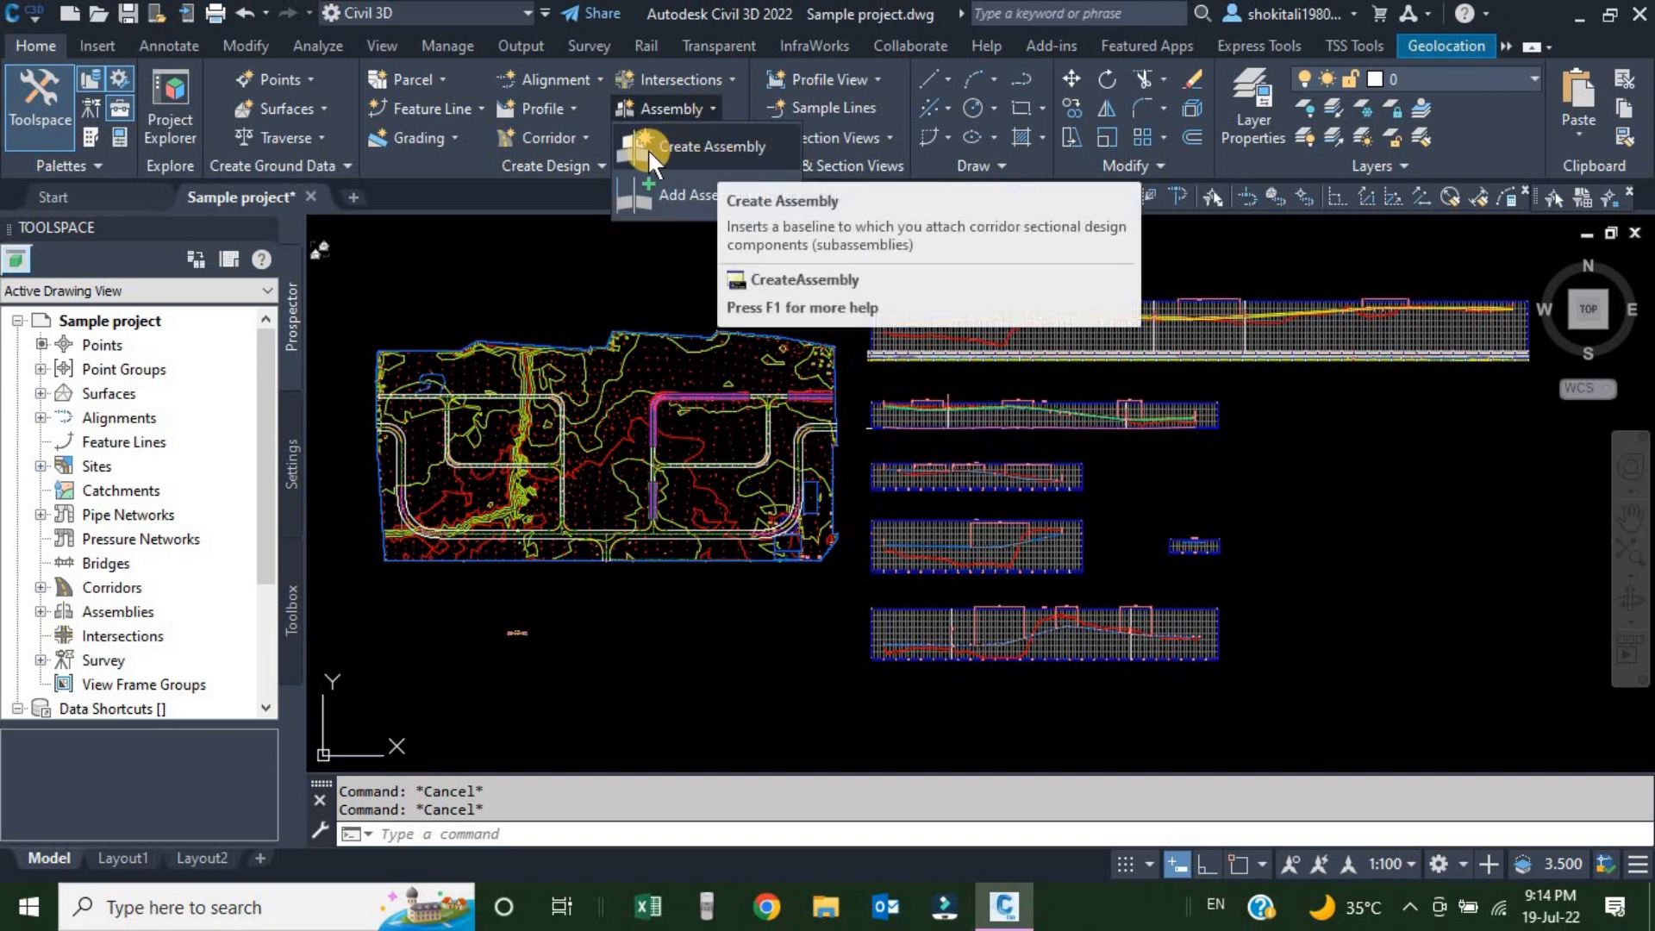
pyautogui.click(696, 147)
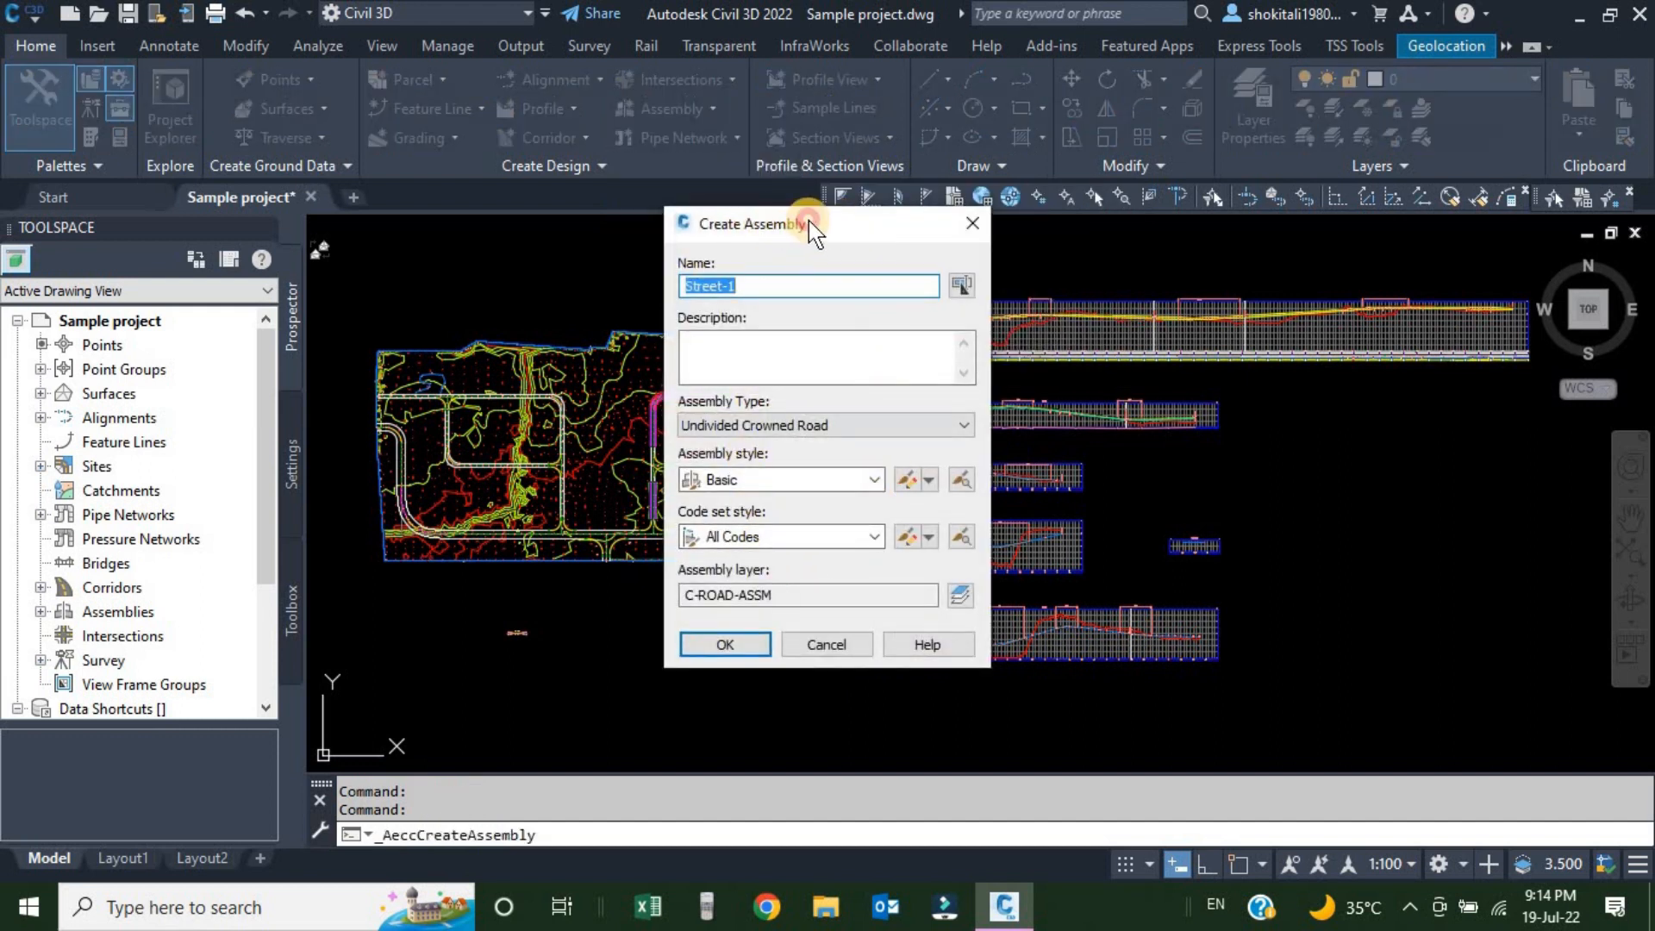
pyautogui.moveTo(810, 229); pyautogui.dragTo(838, 226)
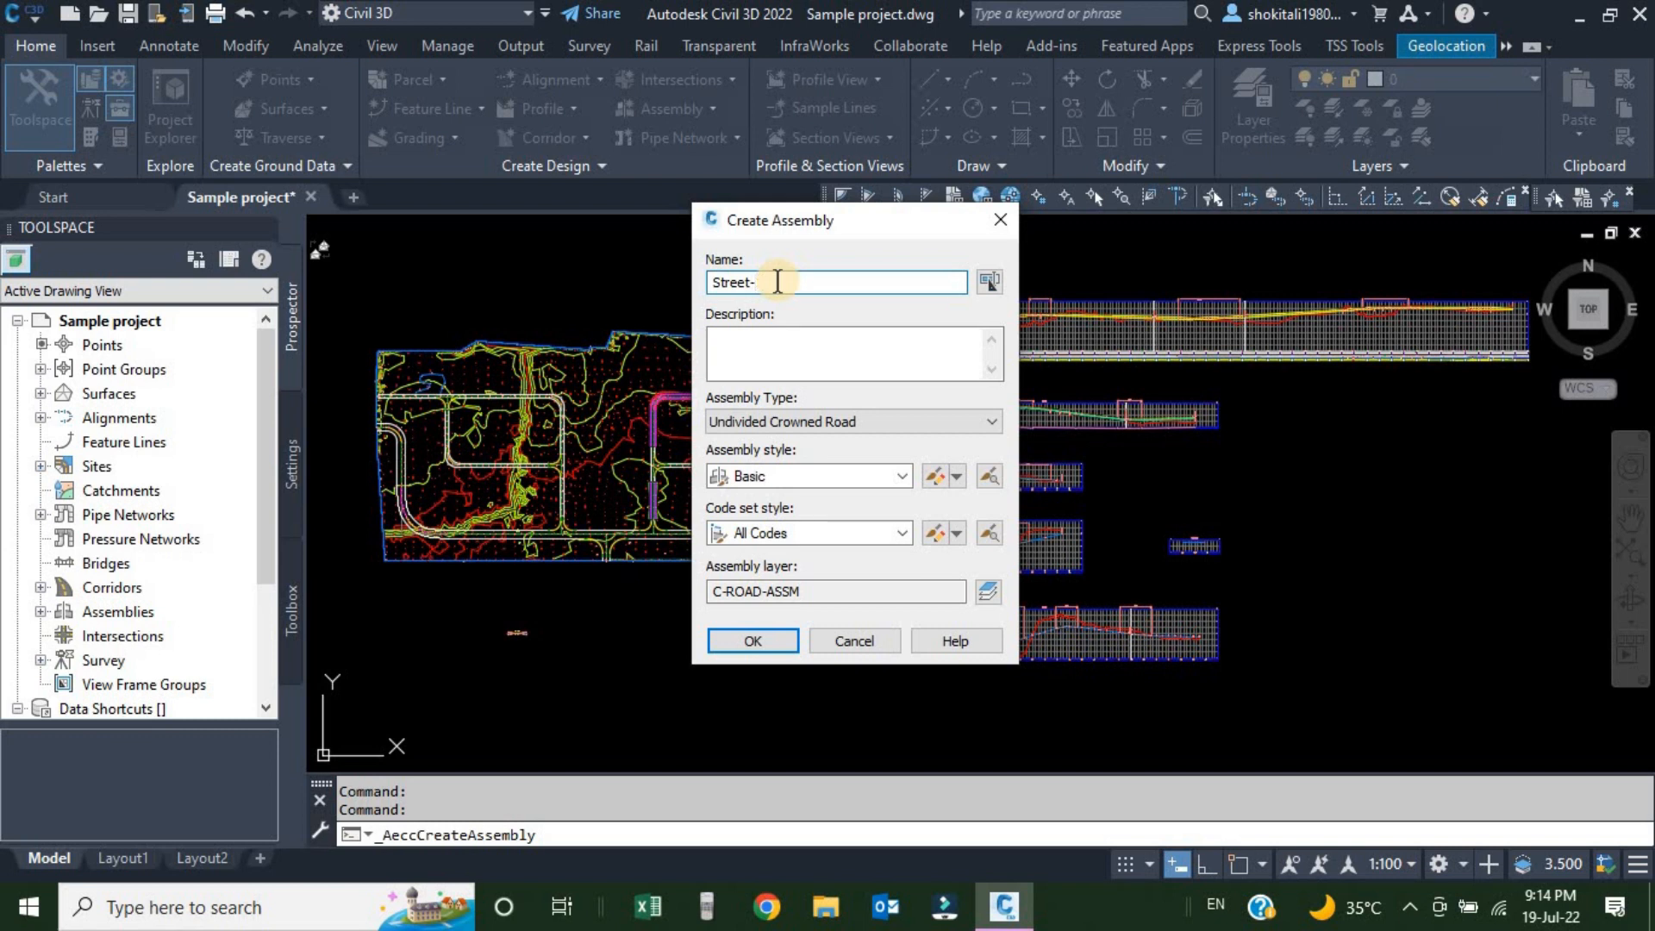
pyautogui.click(739, 334)
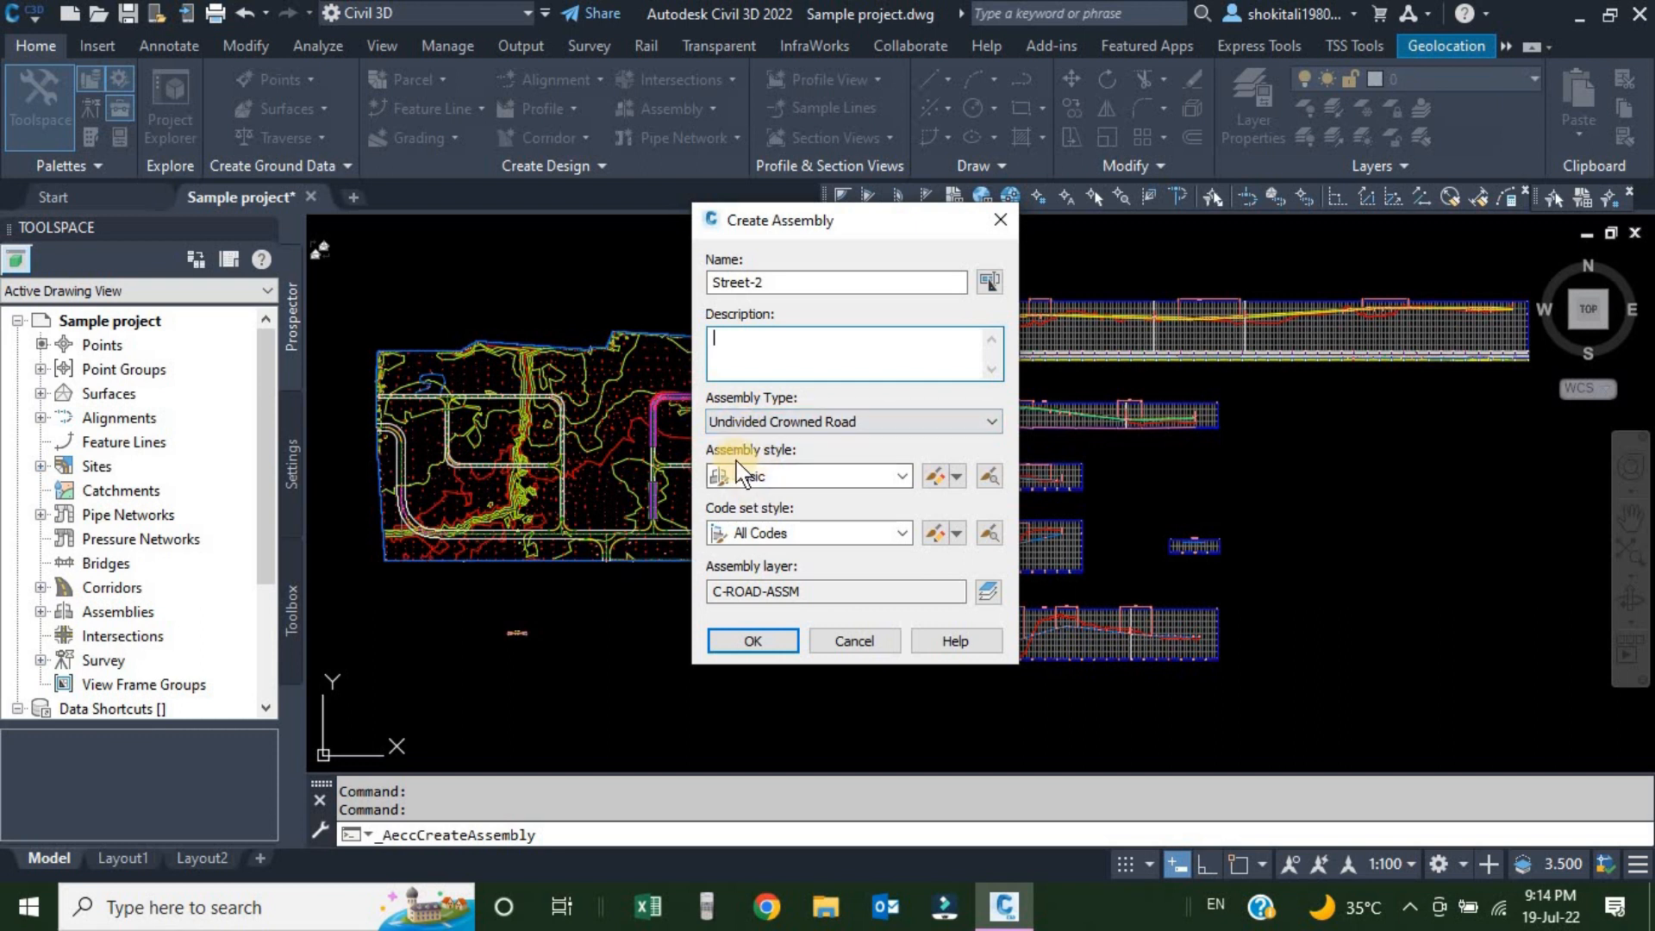
# Choose the Basic assembly style and the All Codes code set style for the new assembly, and accept the settings
pyautogui.click(801, 477)
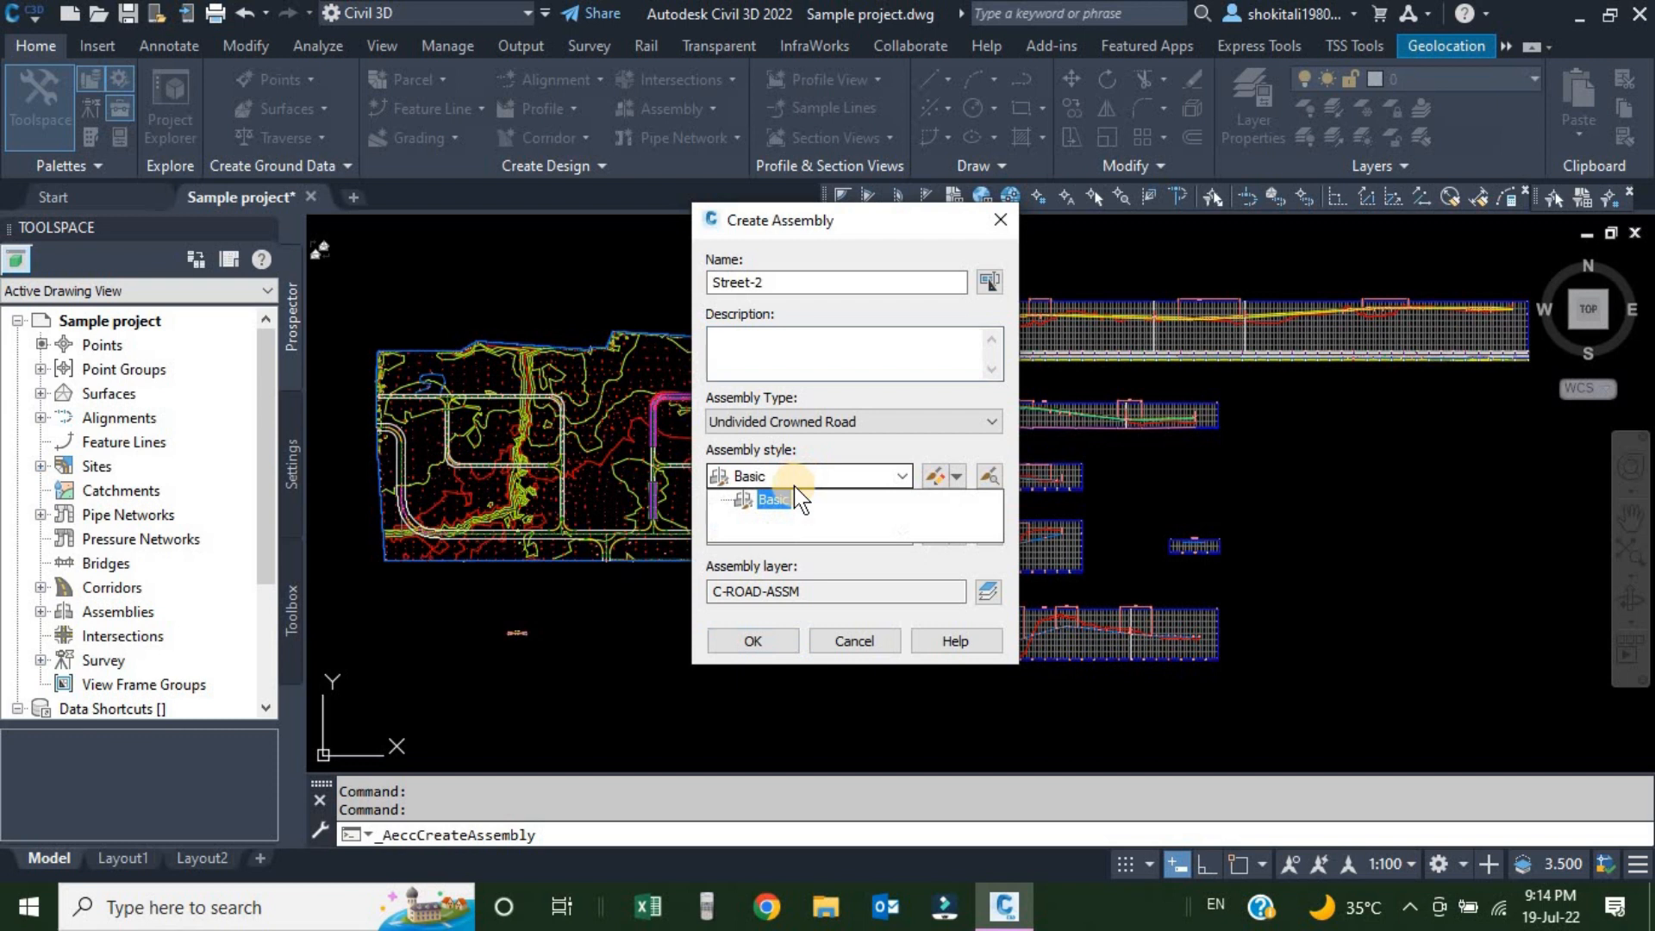
pyautogui.click(878, 478)
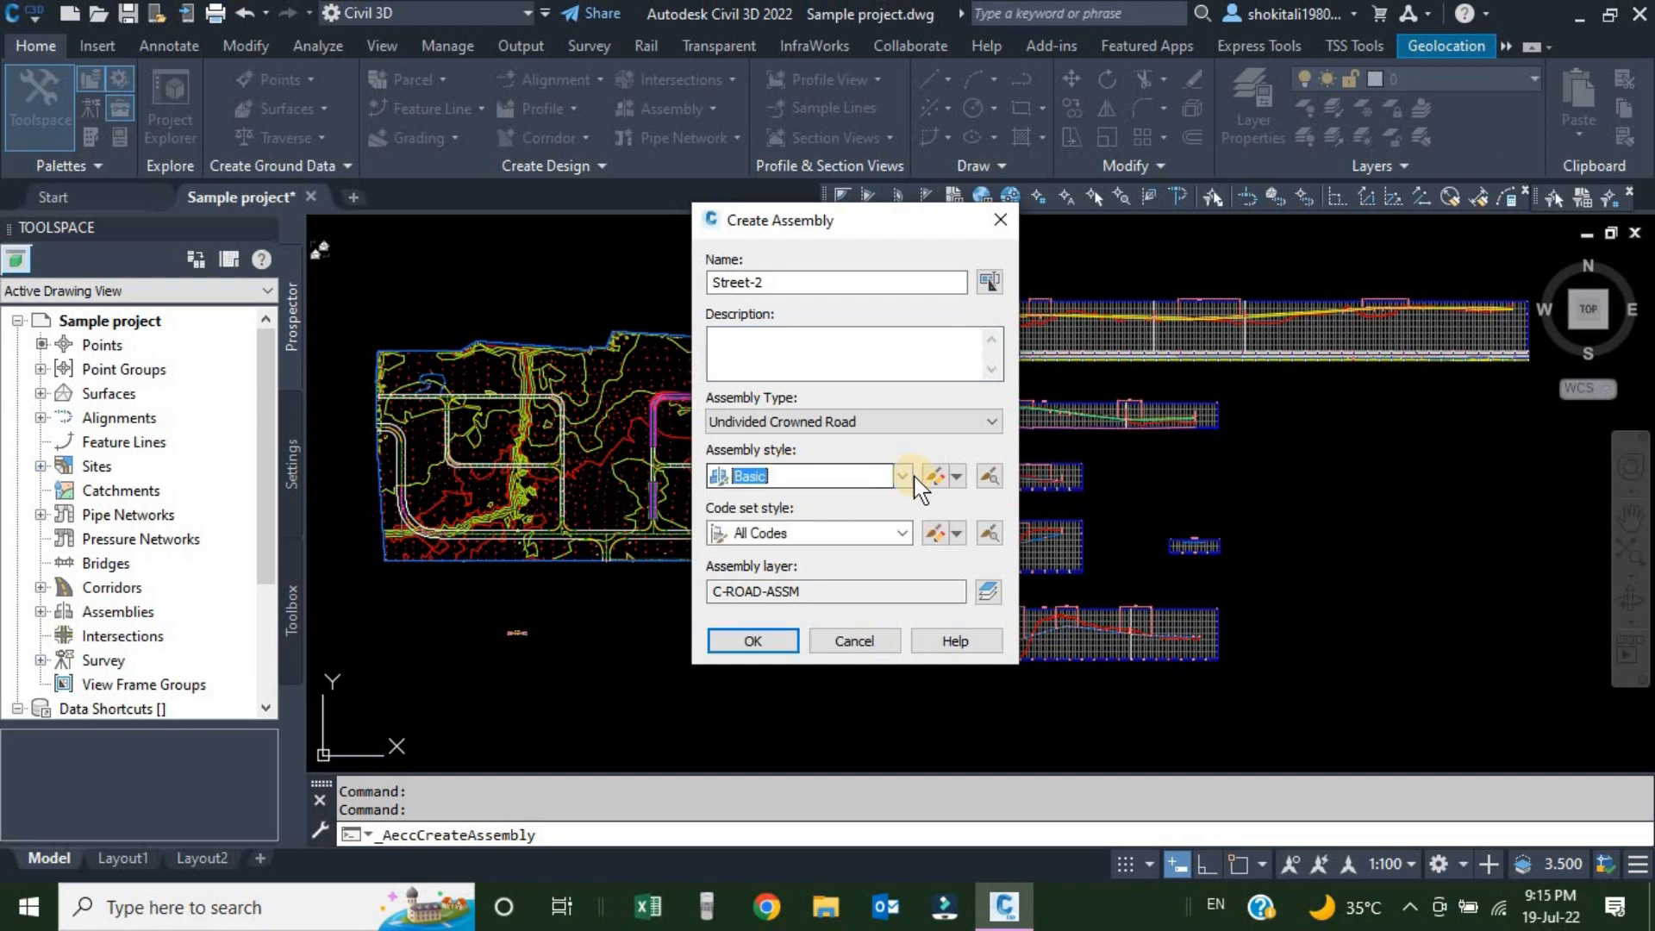
pyautogui.click(958, 474)
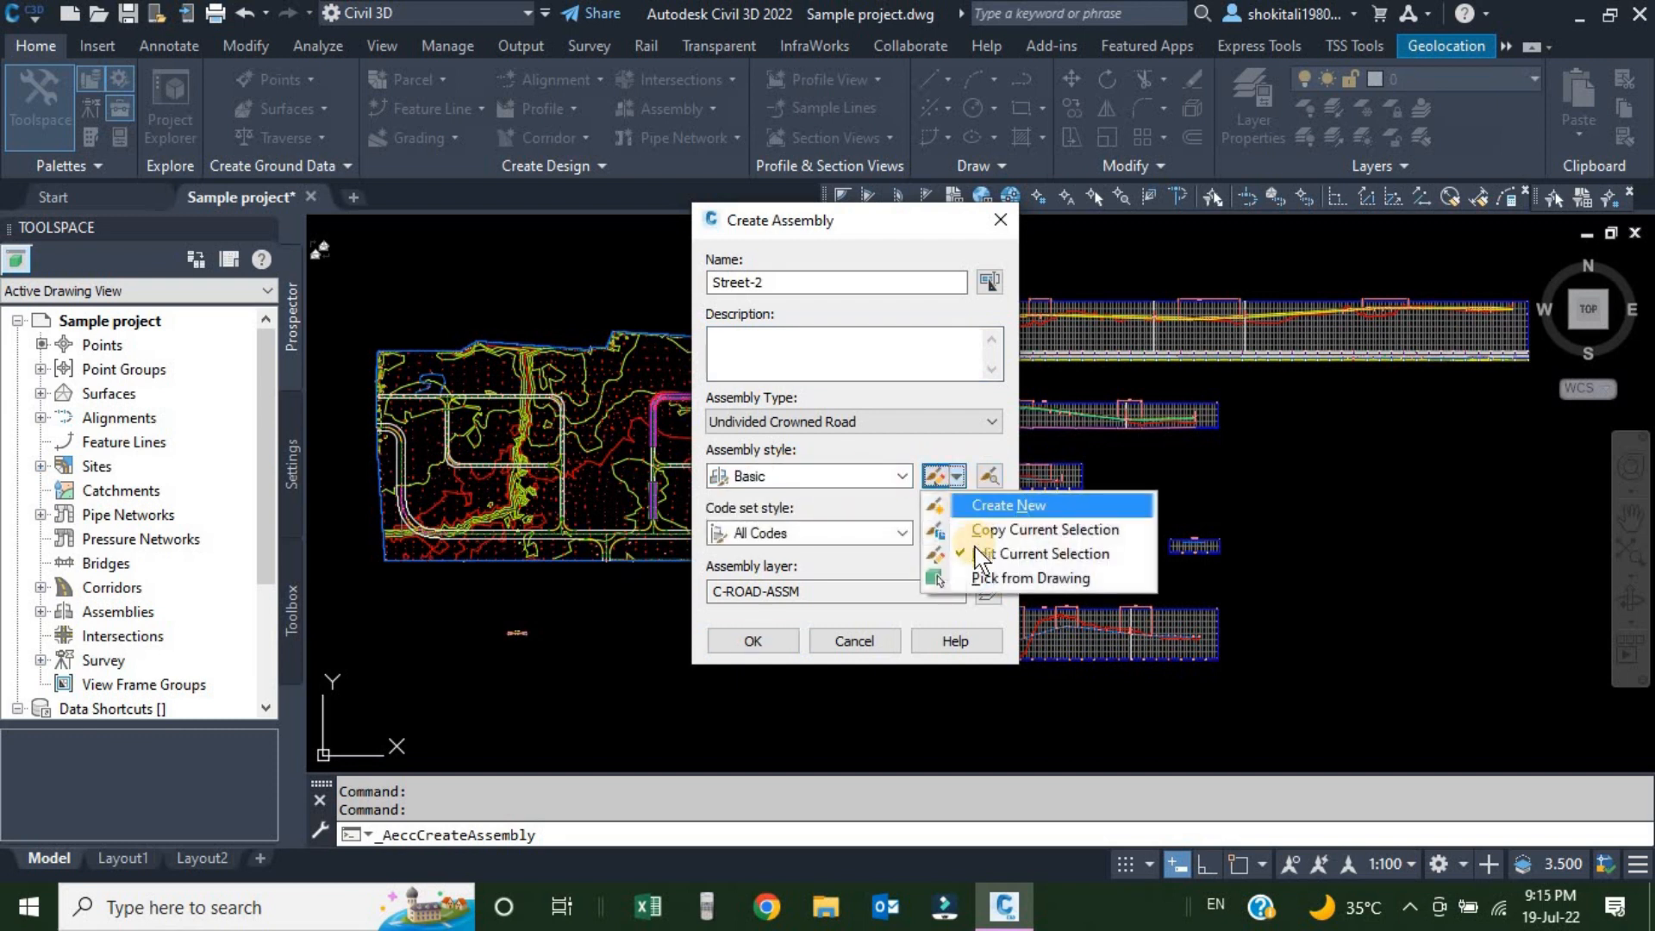
pyautogui.click(828, 481)
pyautogui.click(744, 488)
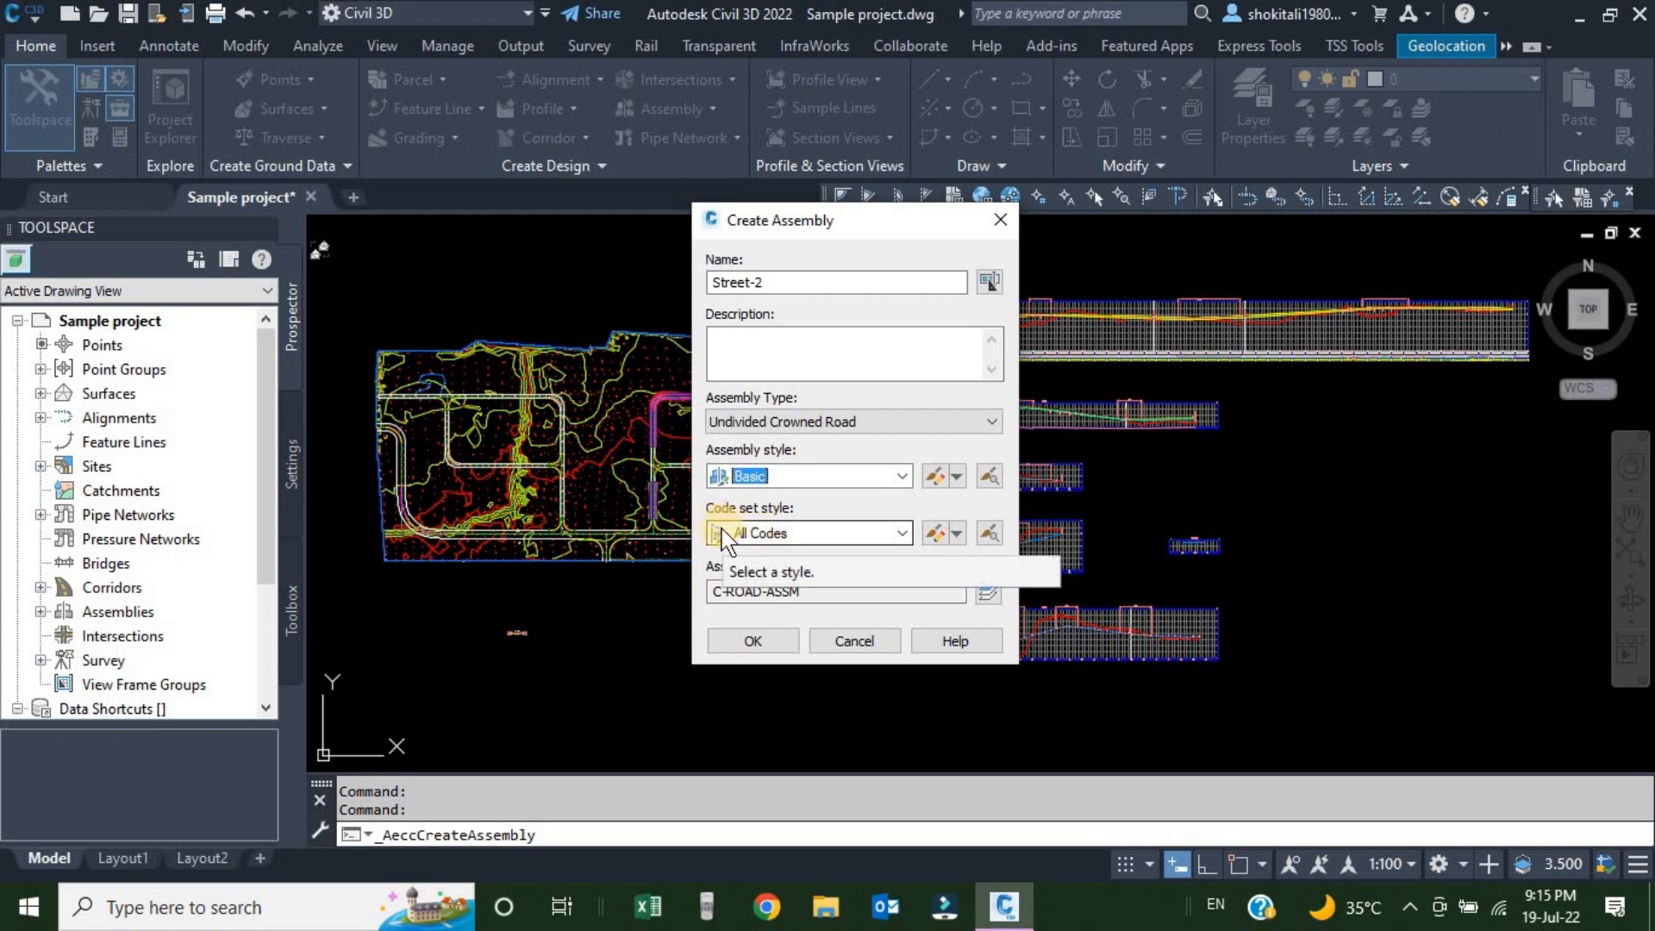
pyautogui.click(902, 534)
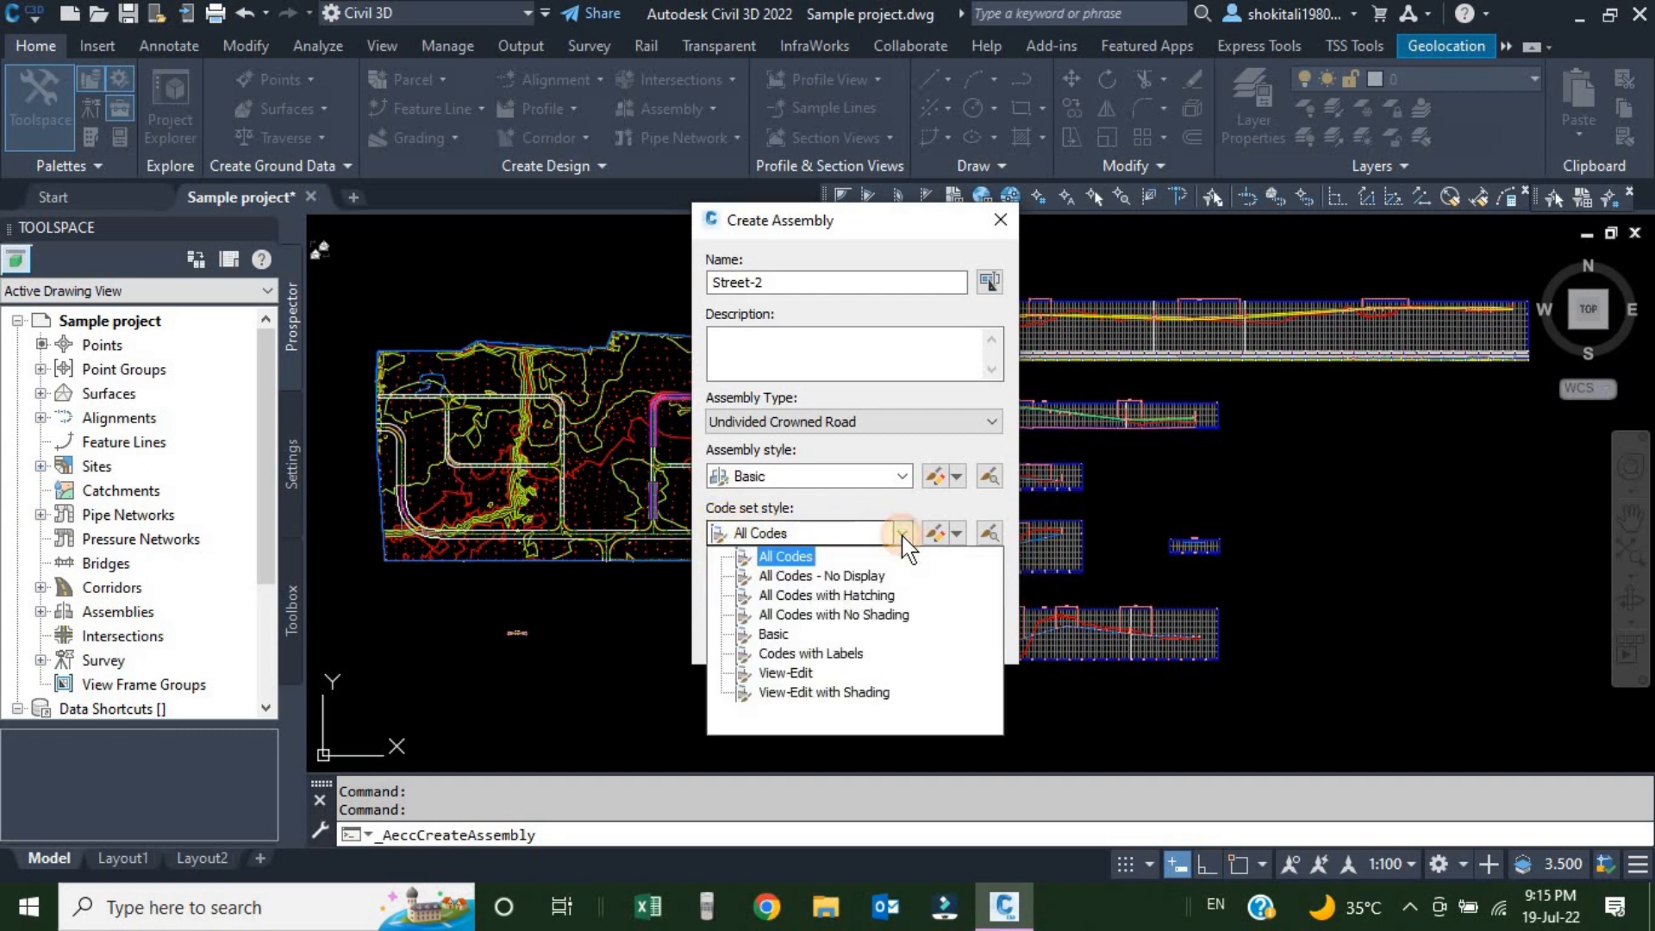
pyautogui.click(788, 556)
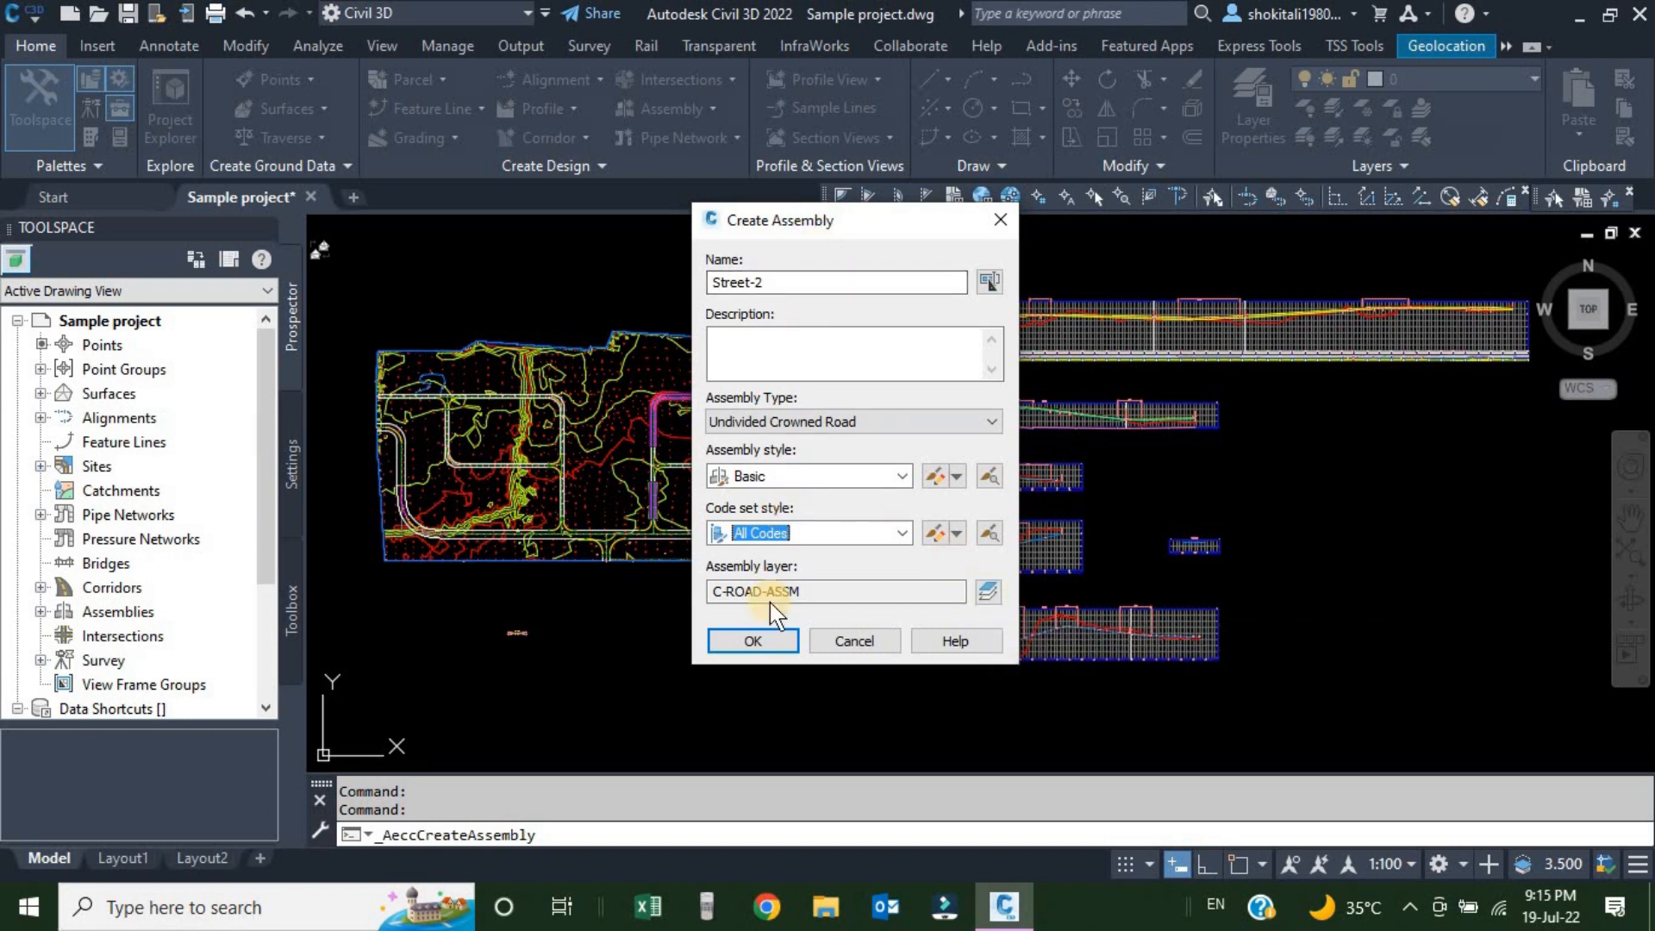
pyautogui.click(761, 636)
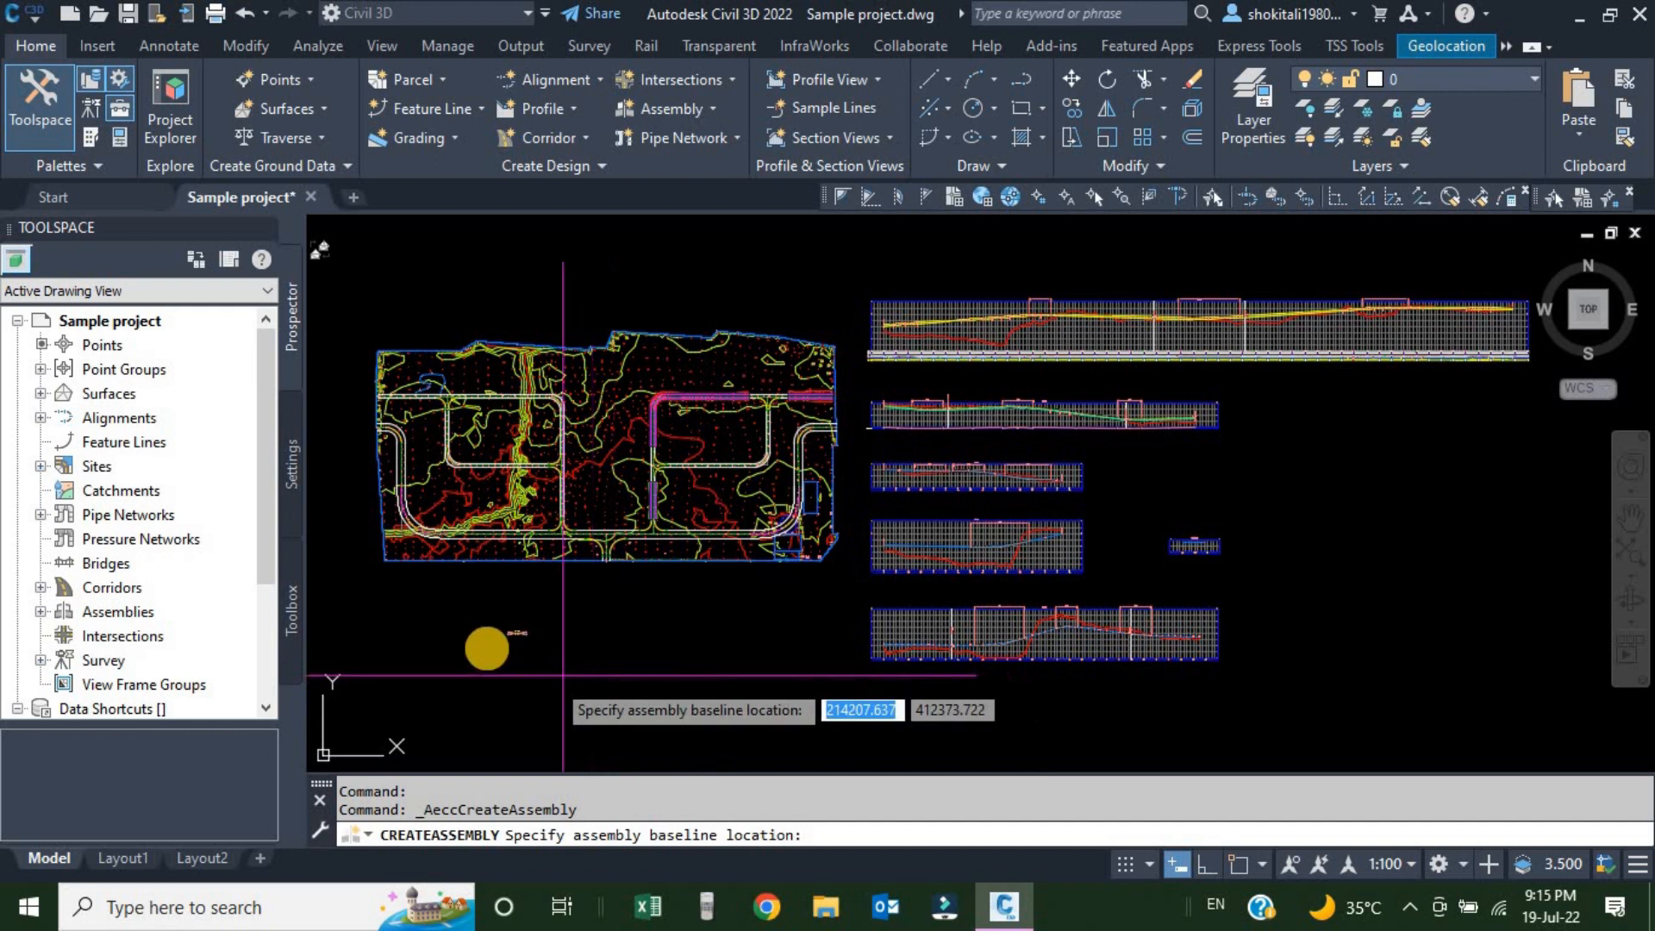
# Place the Street-2 assembly baseline directly below the existing street assembly
pyautogui.scroll(10, 535, 658)
pyautogui.scroll(5, 592, 662)
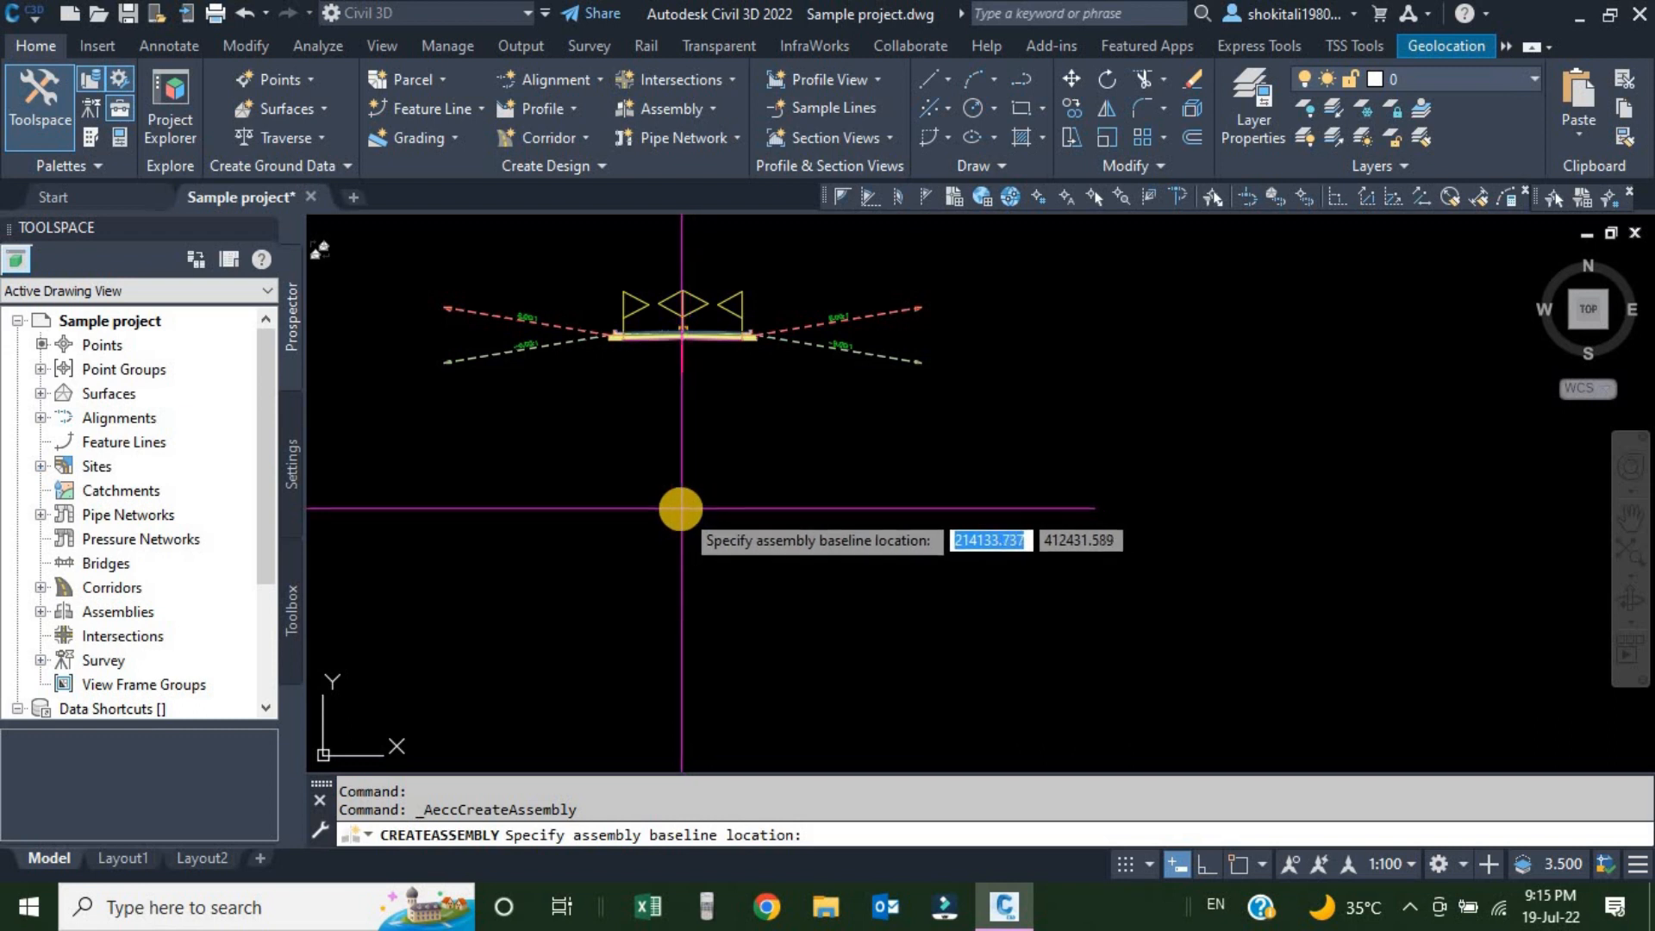
pyautogui.click(681, 508)
pyautogui.scroll(-1, 979, 492)
pyautogui.scroll(5, 774, 497)
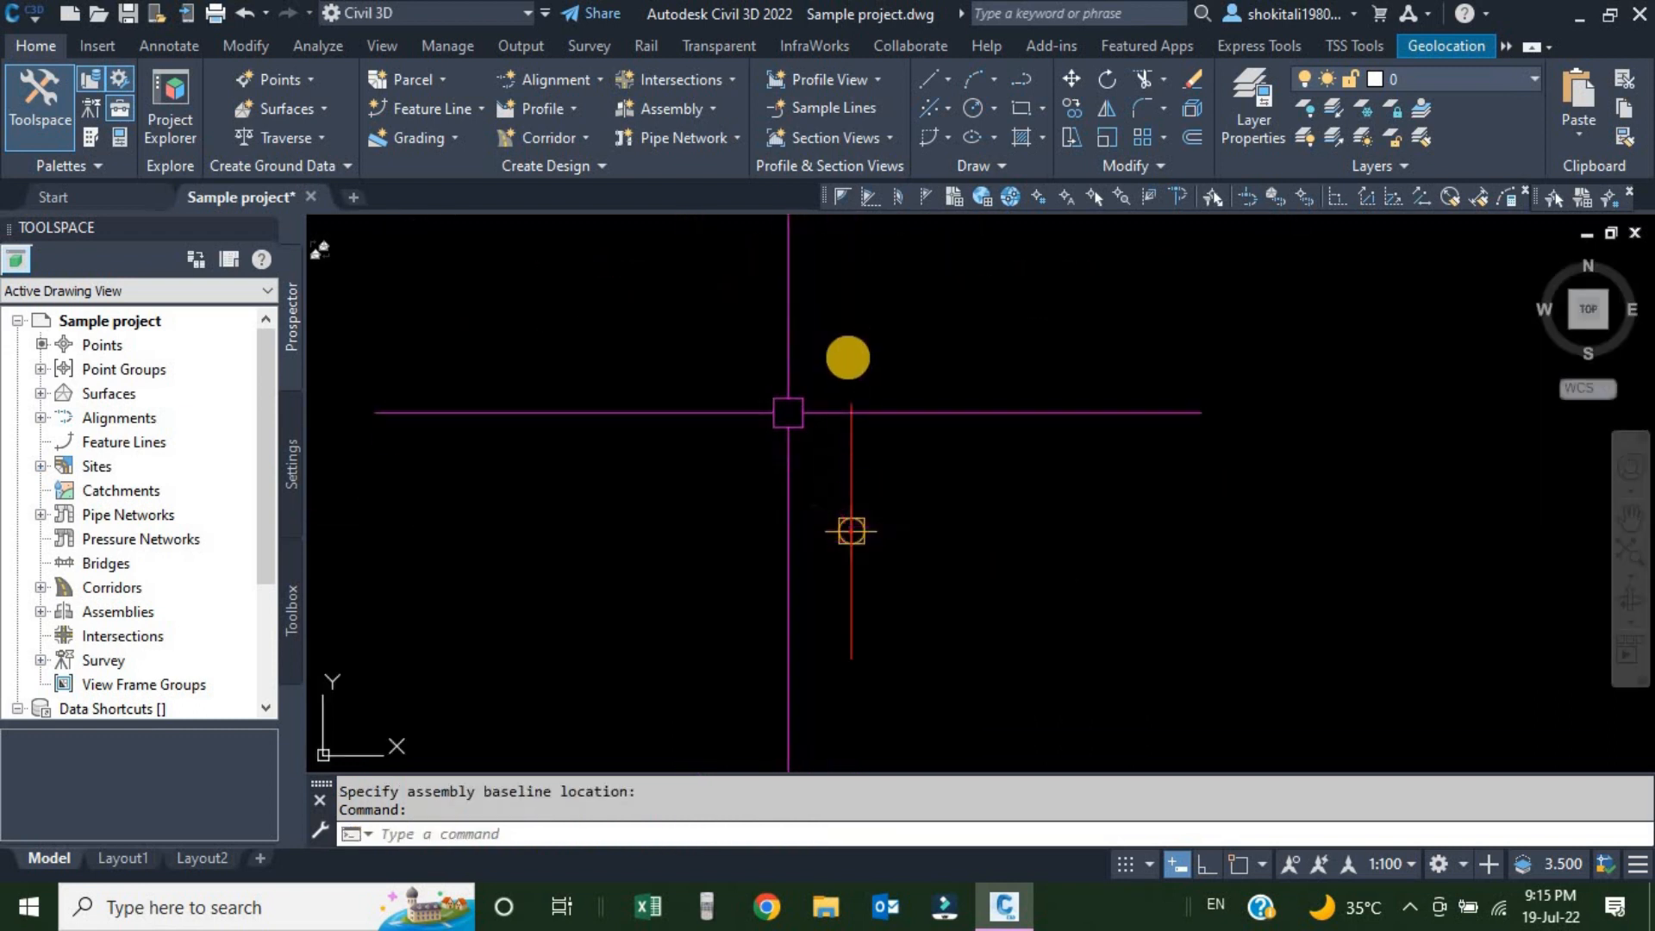
# Compare the new, empty assembly baseline with the lanes and kerbs of the existing street assembly above it
pyautogui.scroll(-3, 883, 560)
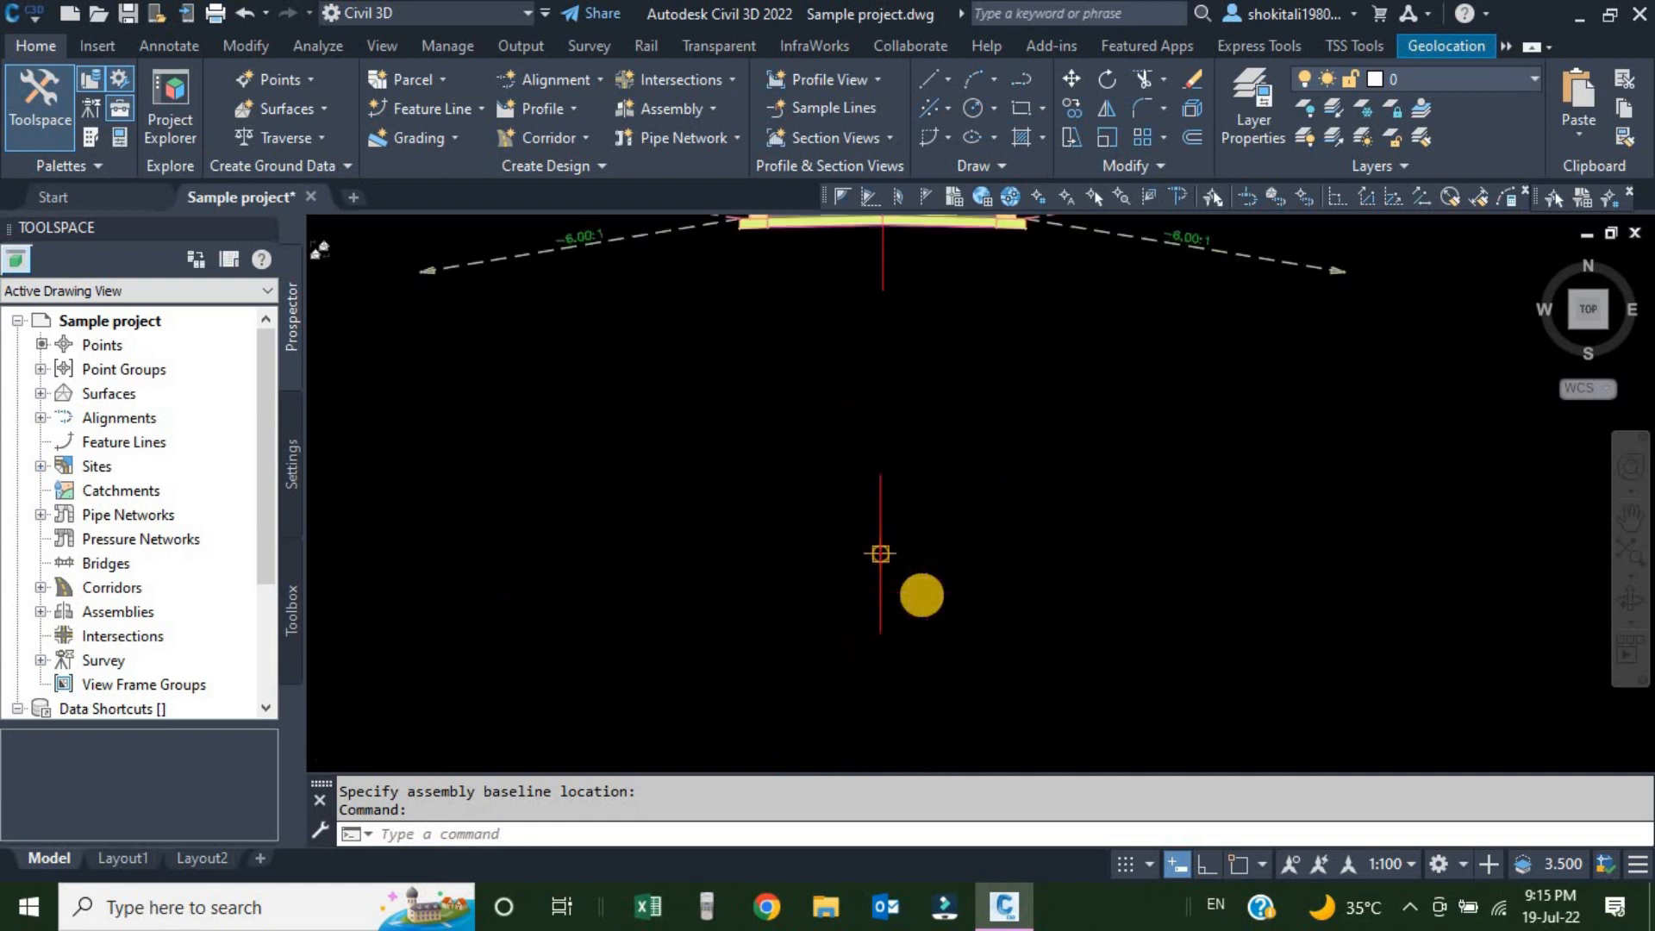
pyautogui.scroll(4, 891, 554)
pyautogui.scroll(-3, 883, 518)
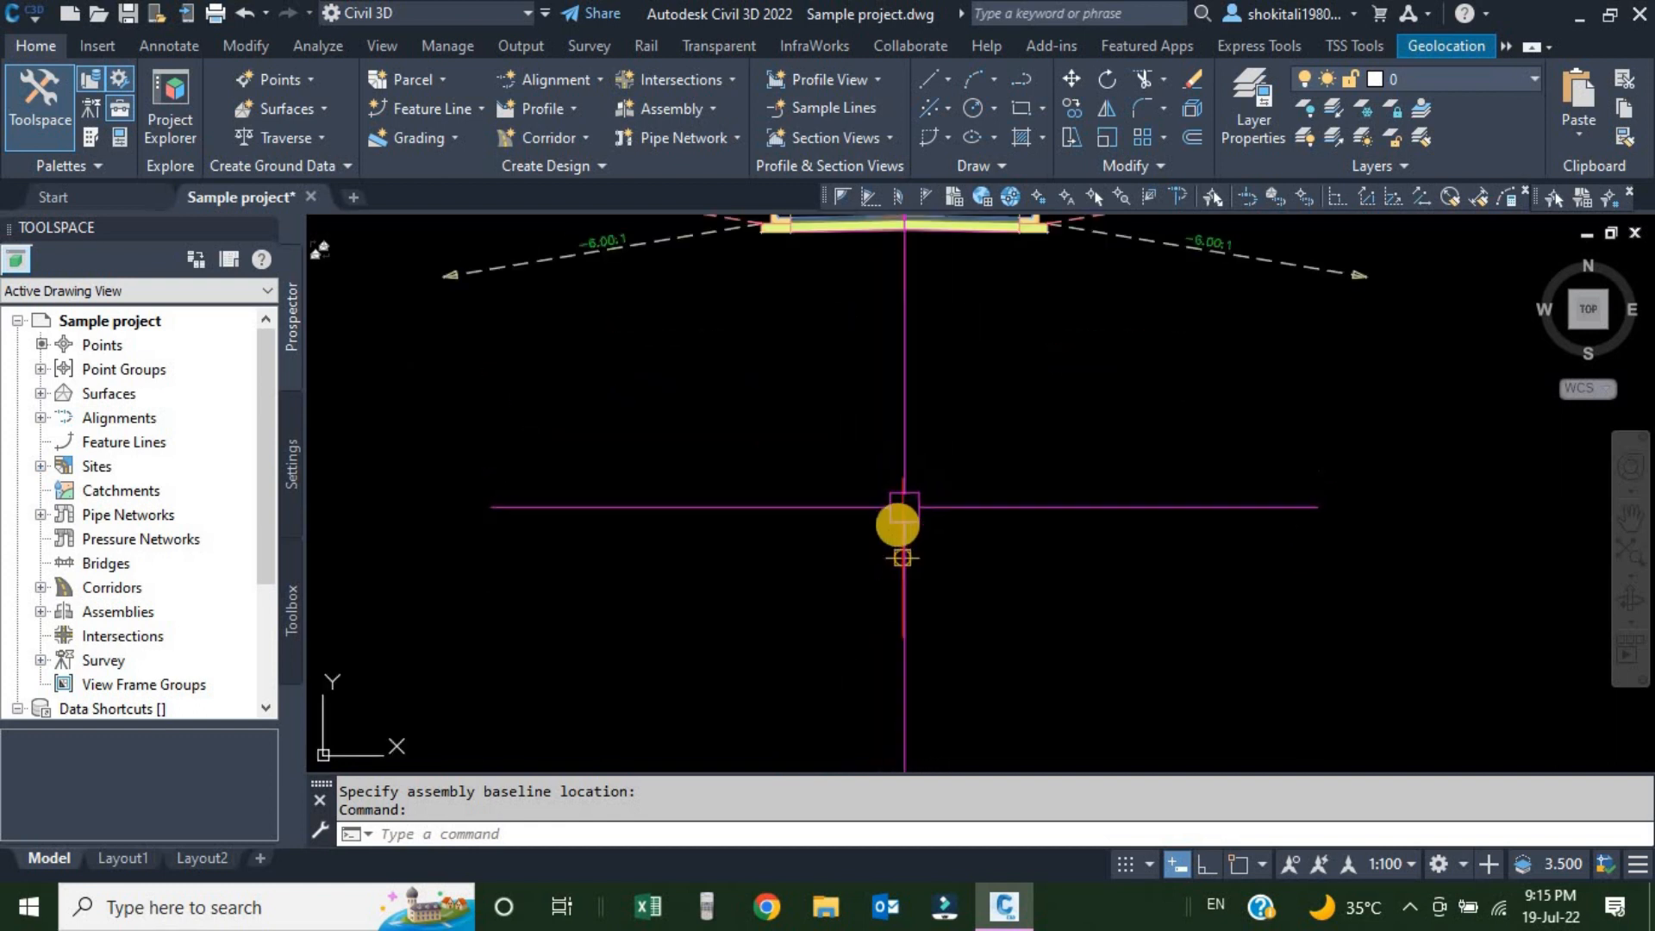
pyautogui.scroll(4, 895, 522)
pyautogui.scroll(5, 931, 448)
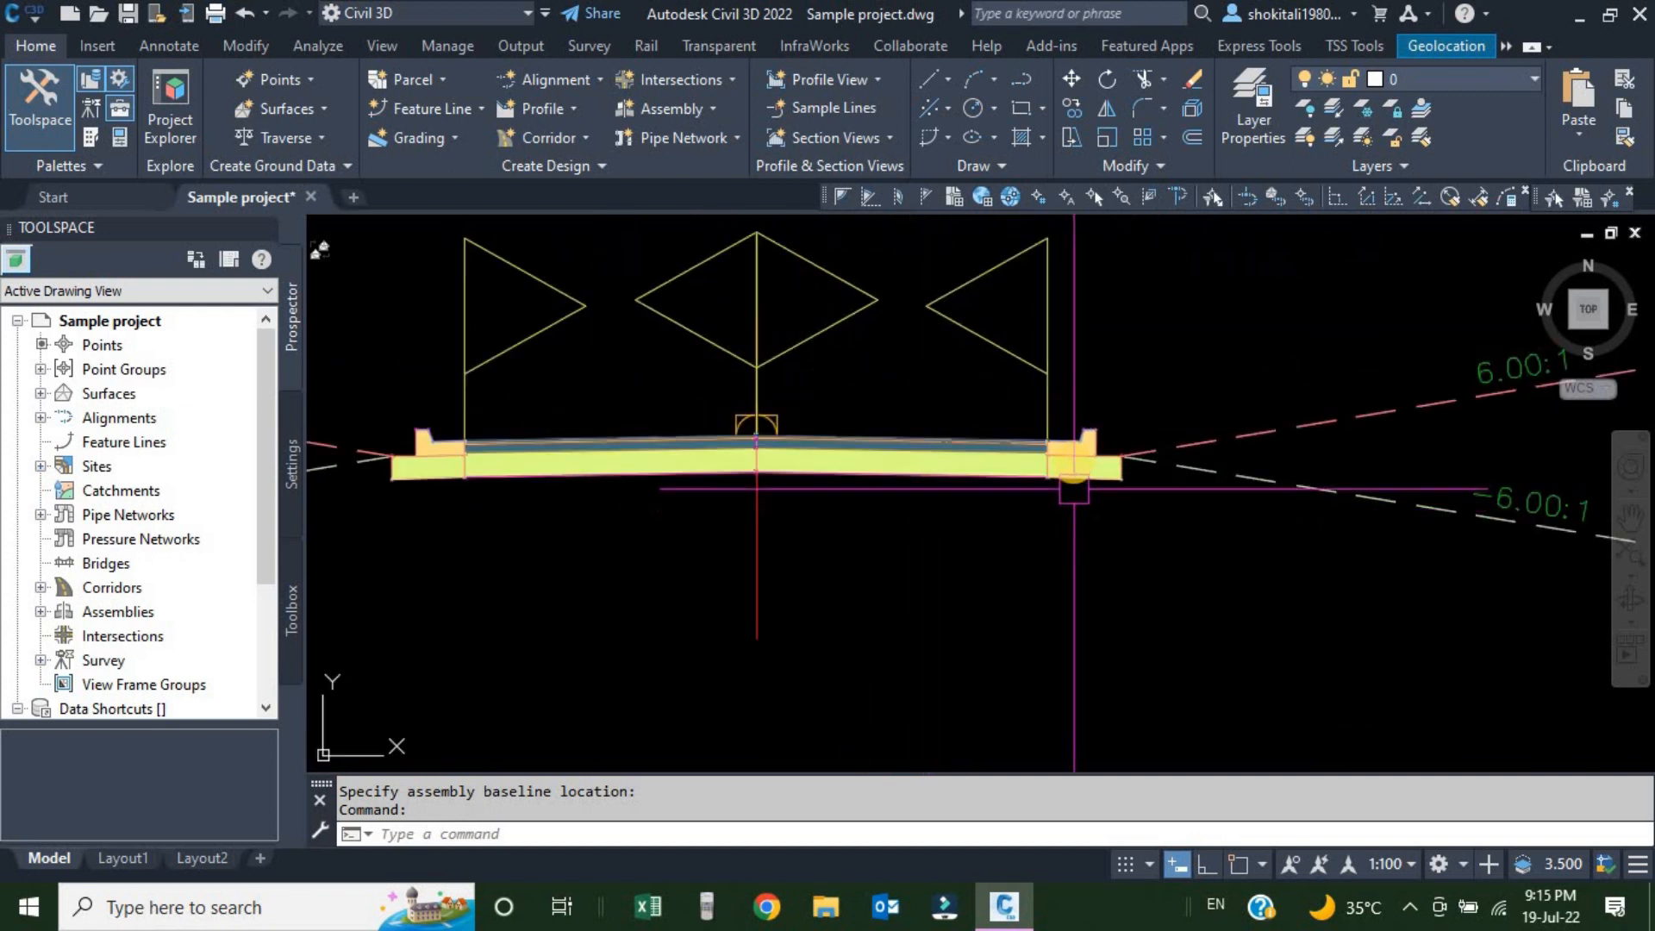
pyautogui.click(1085, 456)
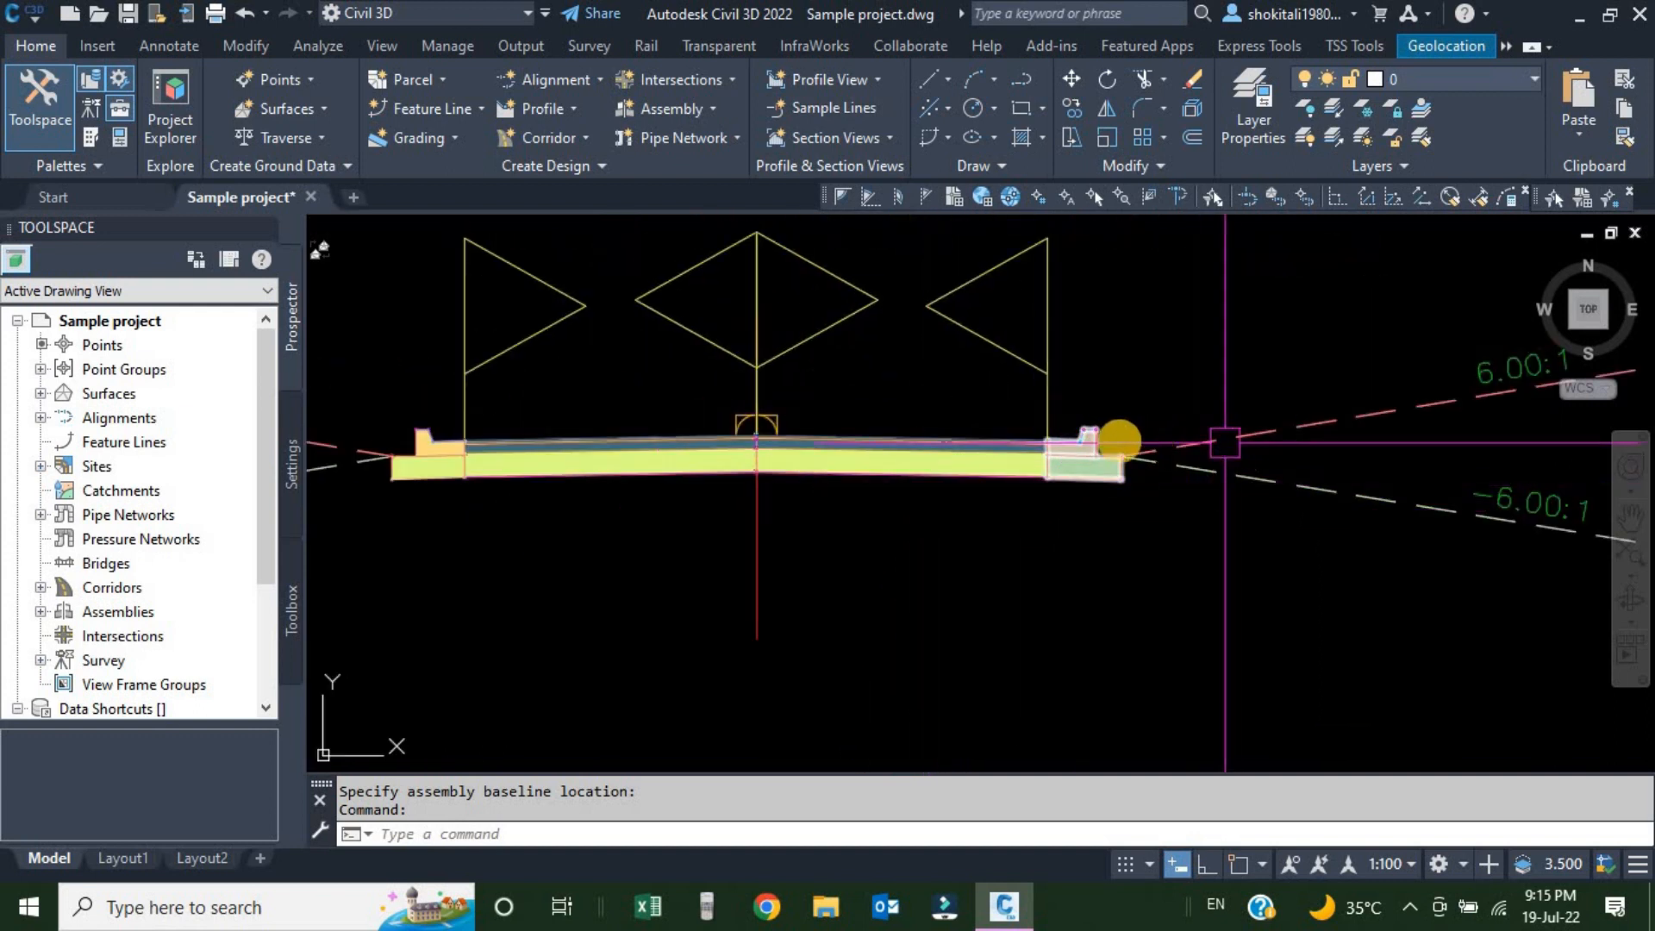
pyautogui.scroll(-5, 1028, 525)
pyautogui.scroll(4, 941, 545)
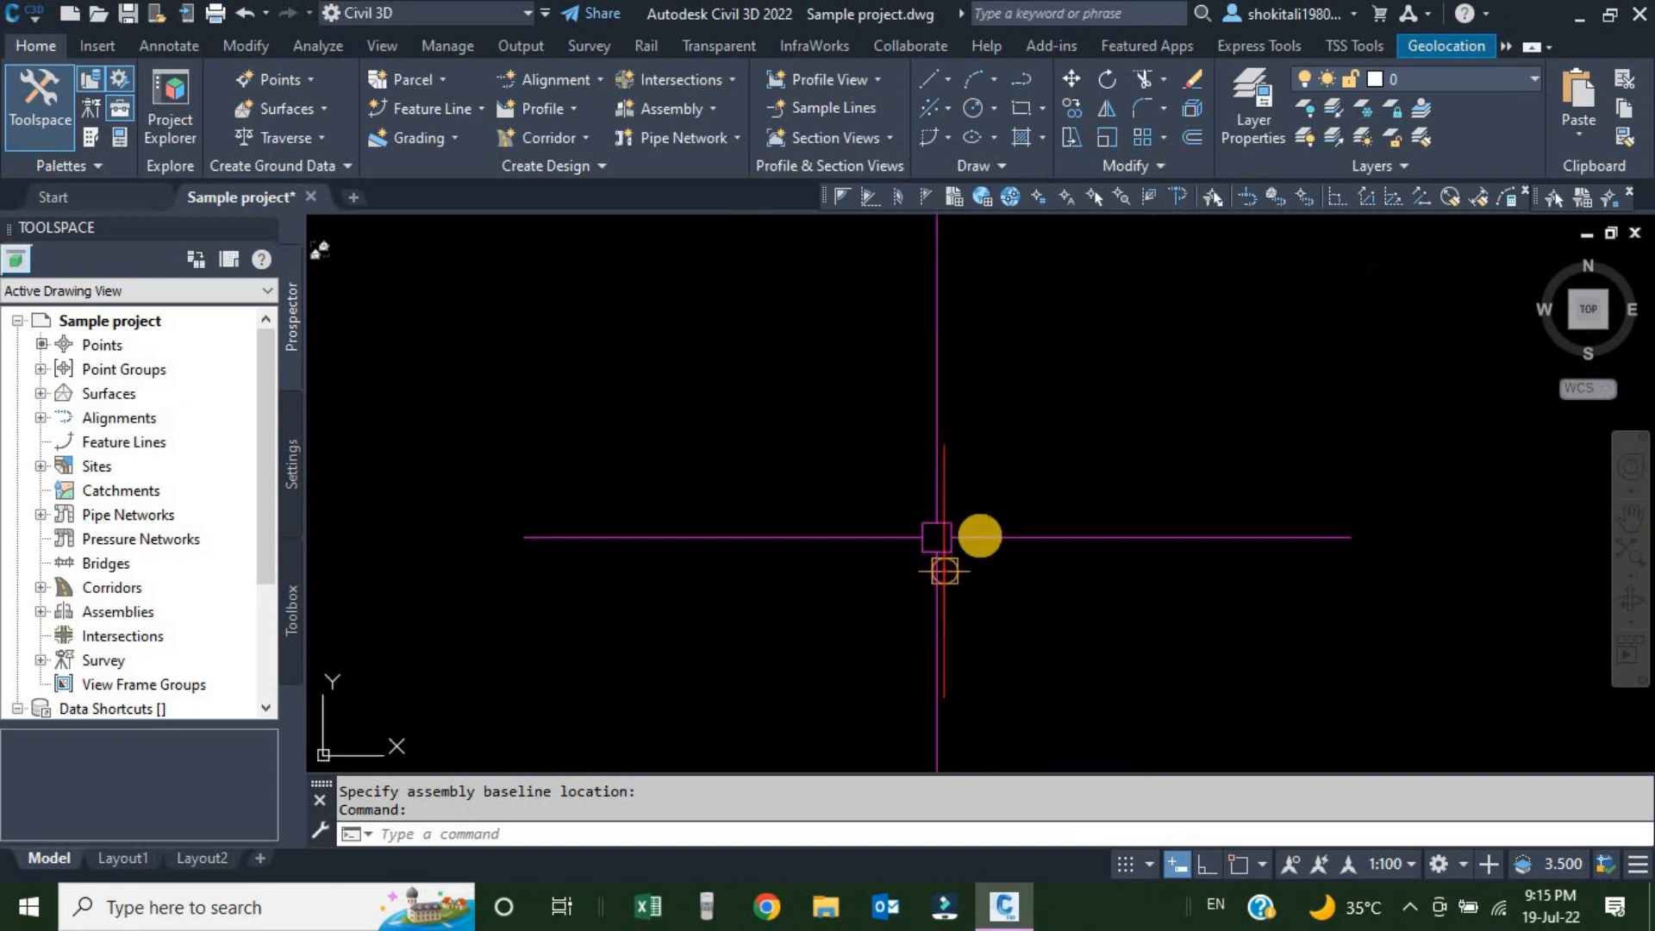
pyautogui.scroll(-2, 945, 571)
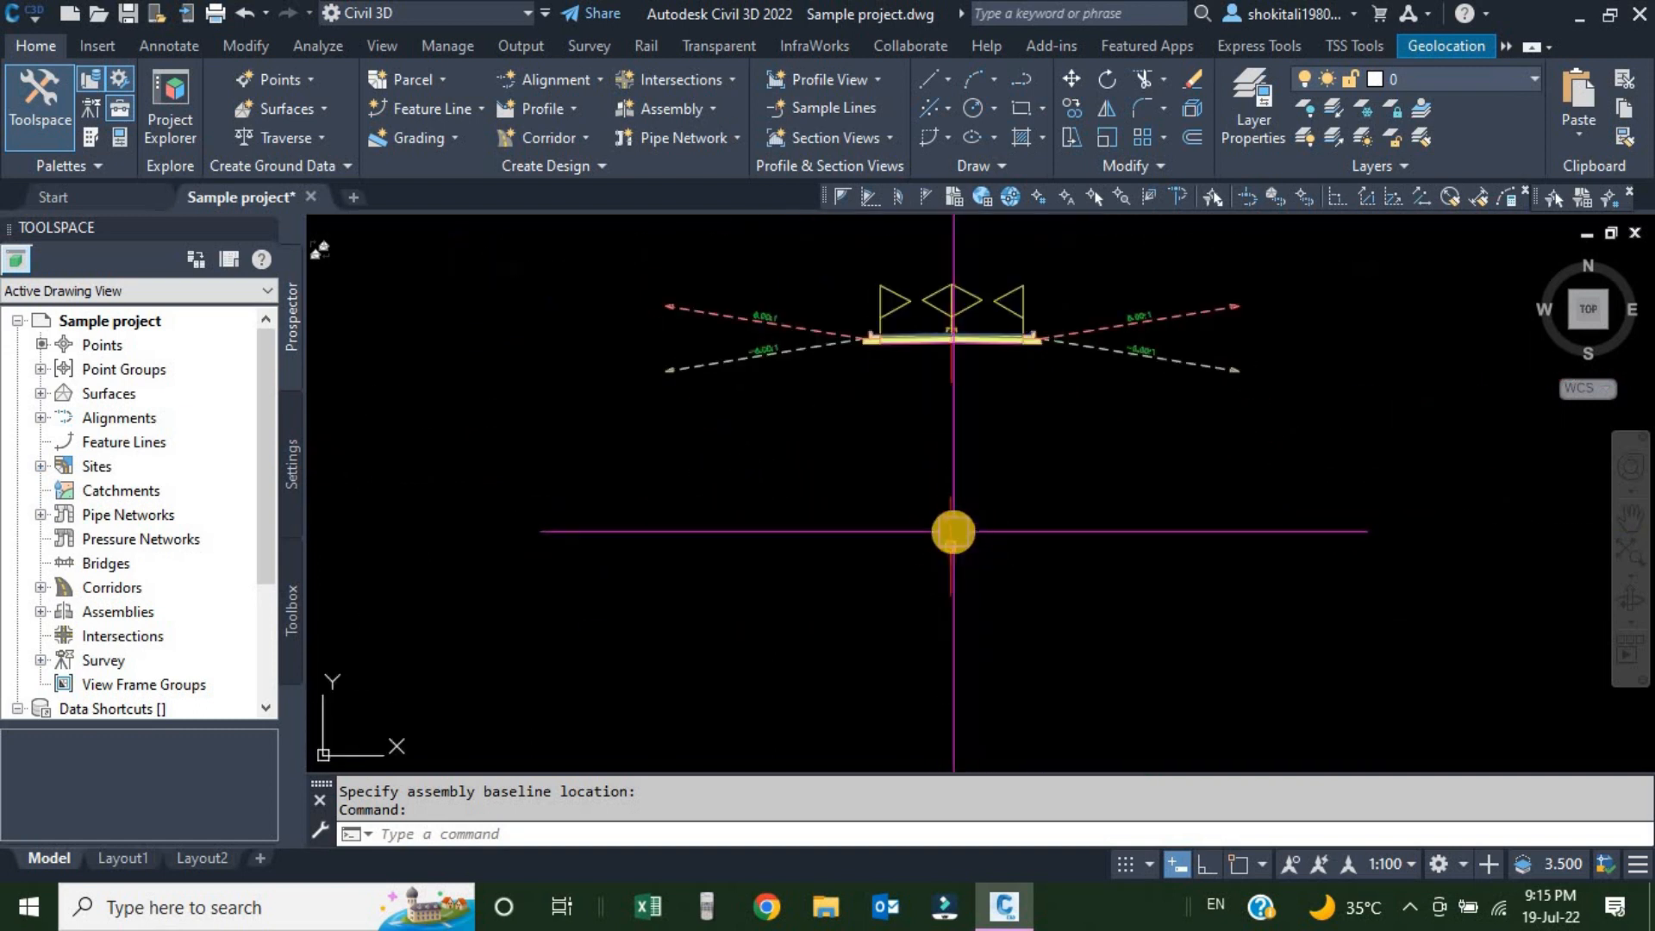
pyautogui.scroll(3, 949, 576)
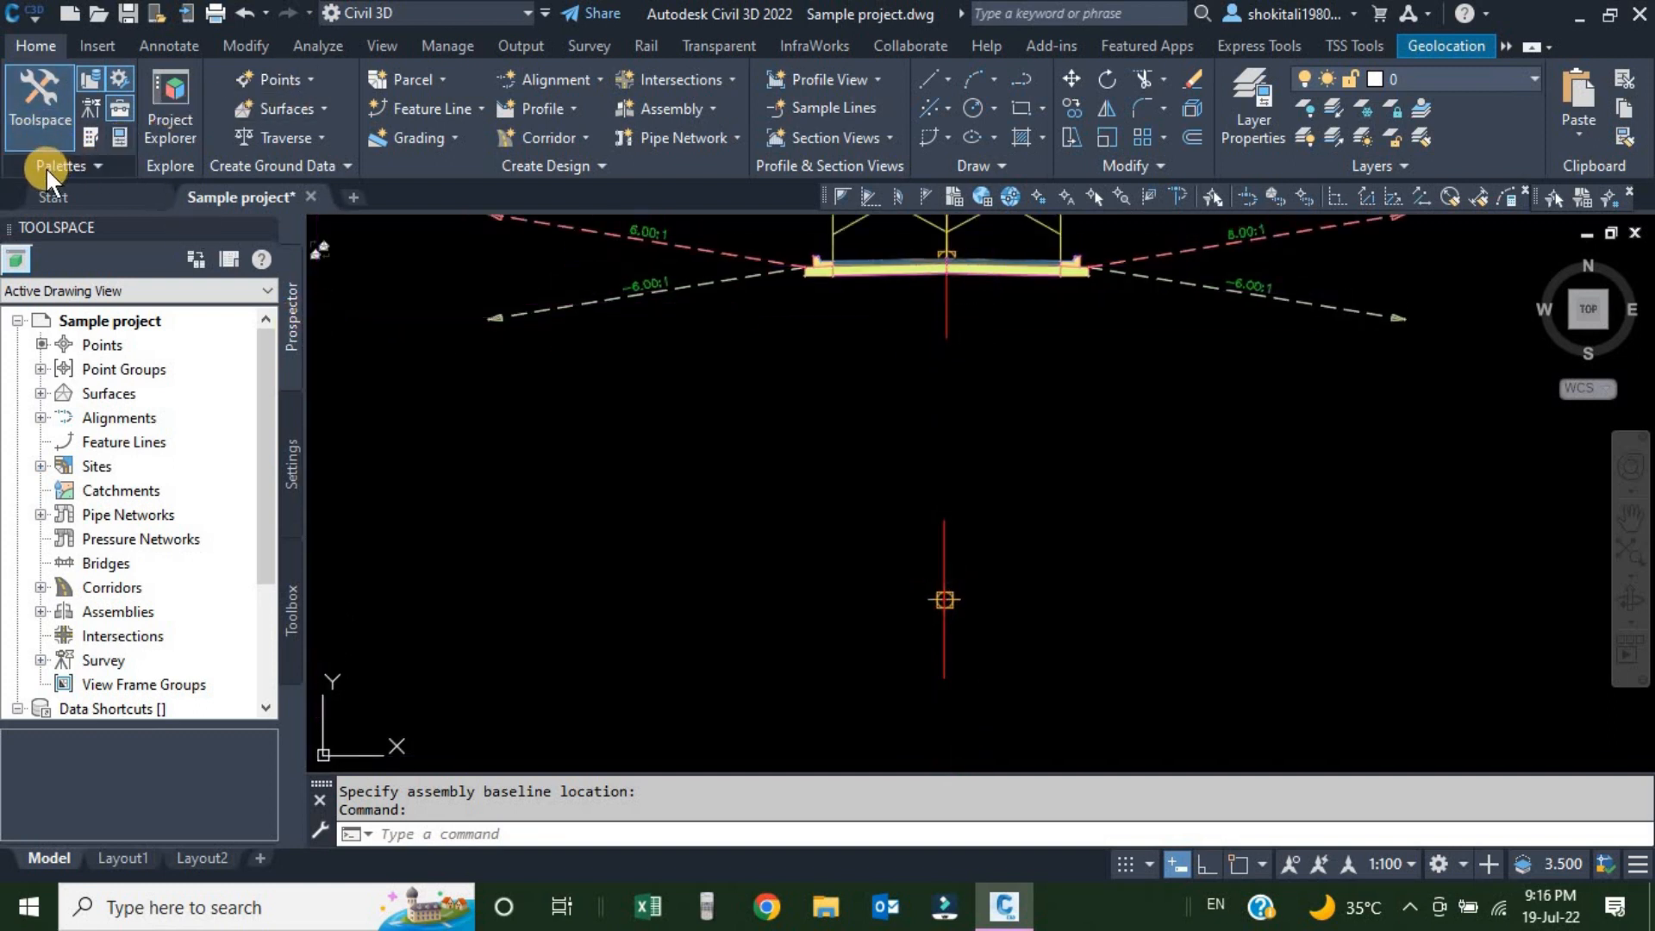
# Open the Civil metric subassemblies palette and look through its categories as far as the curbs
pyautogui.click(88, 137)
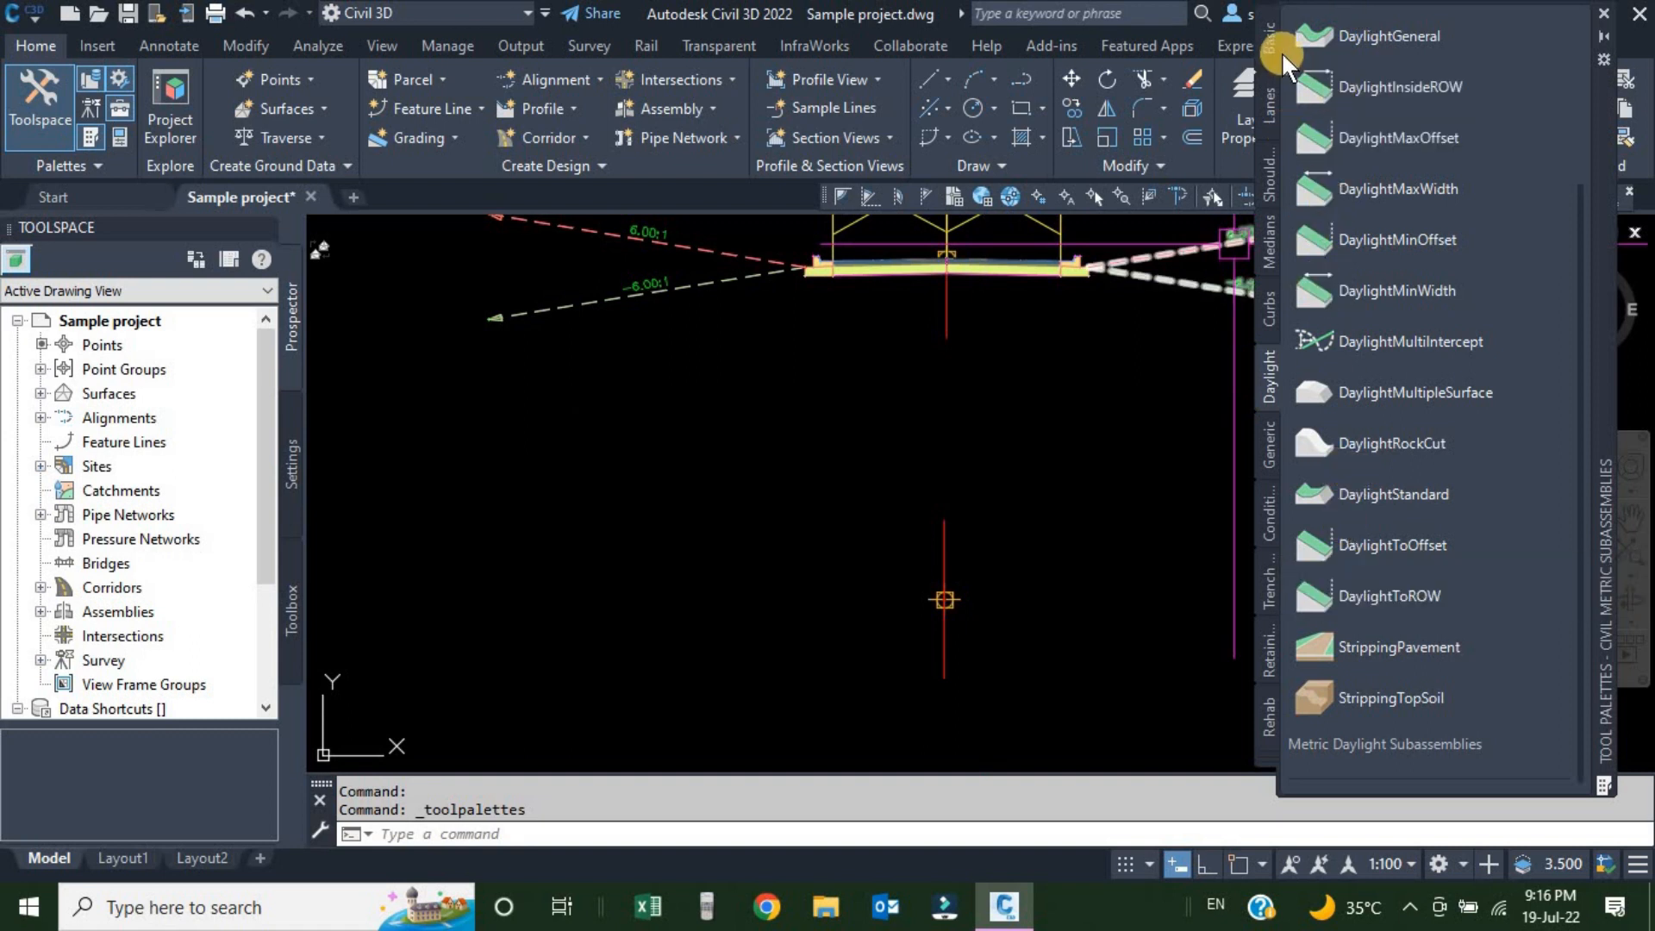
pyautogui.click(1269, 95)
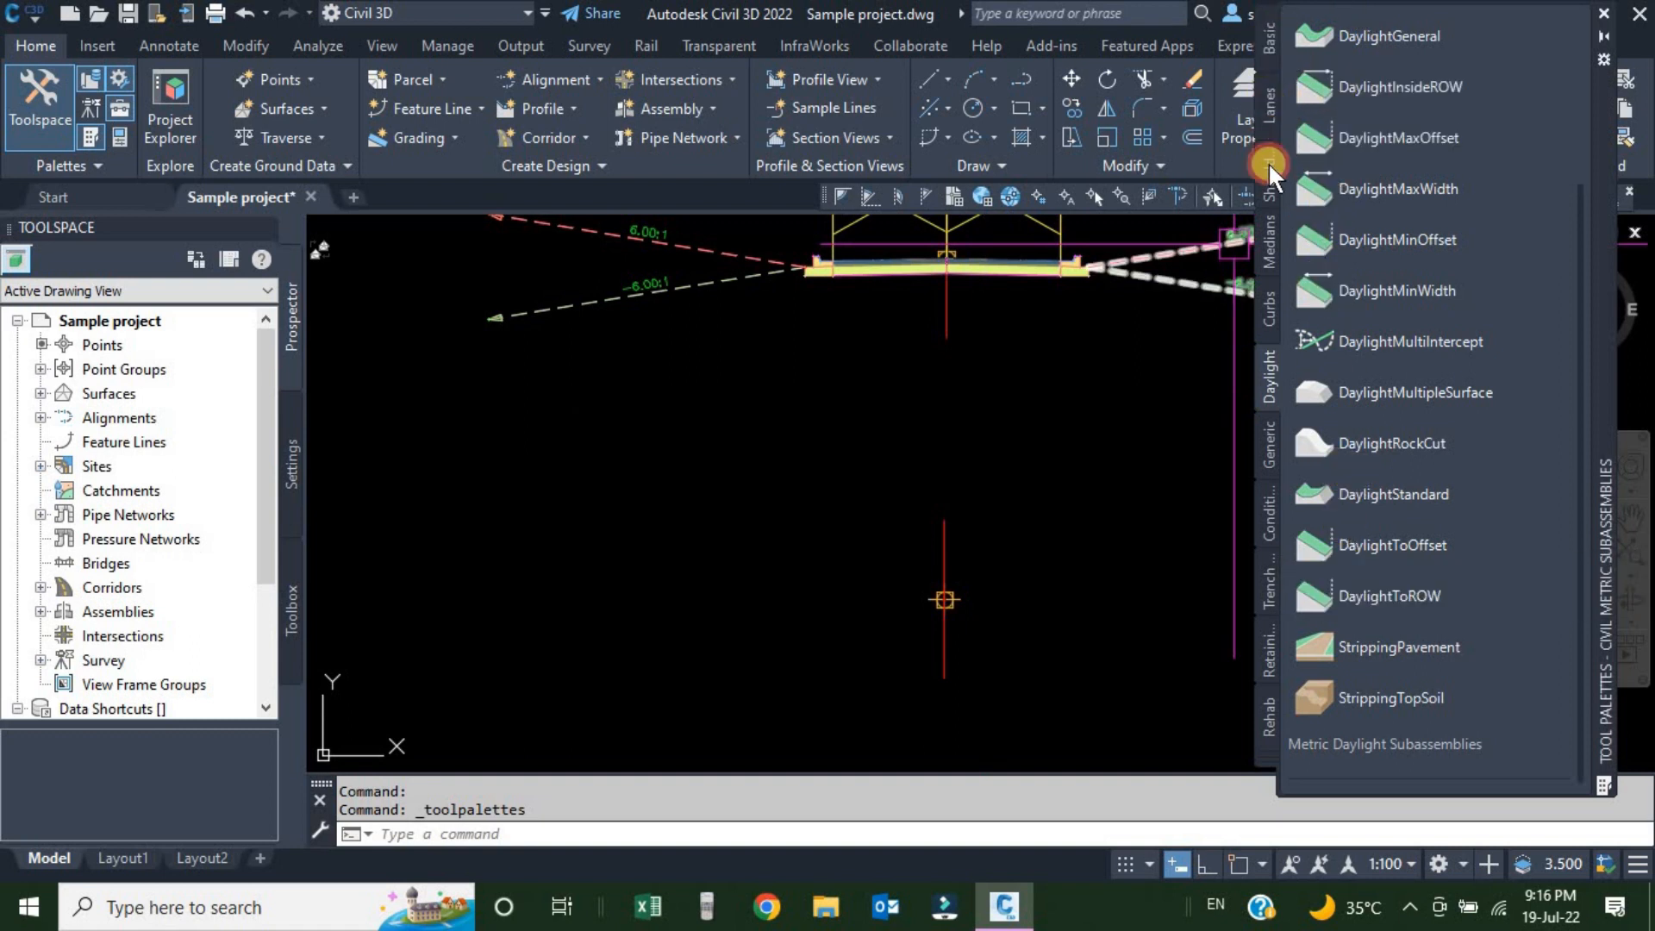
pyautogui.click(1269, 167)
pyautogui.click(1270, 304)
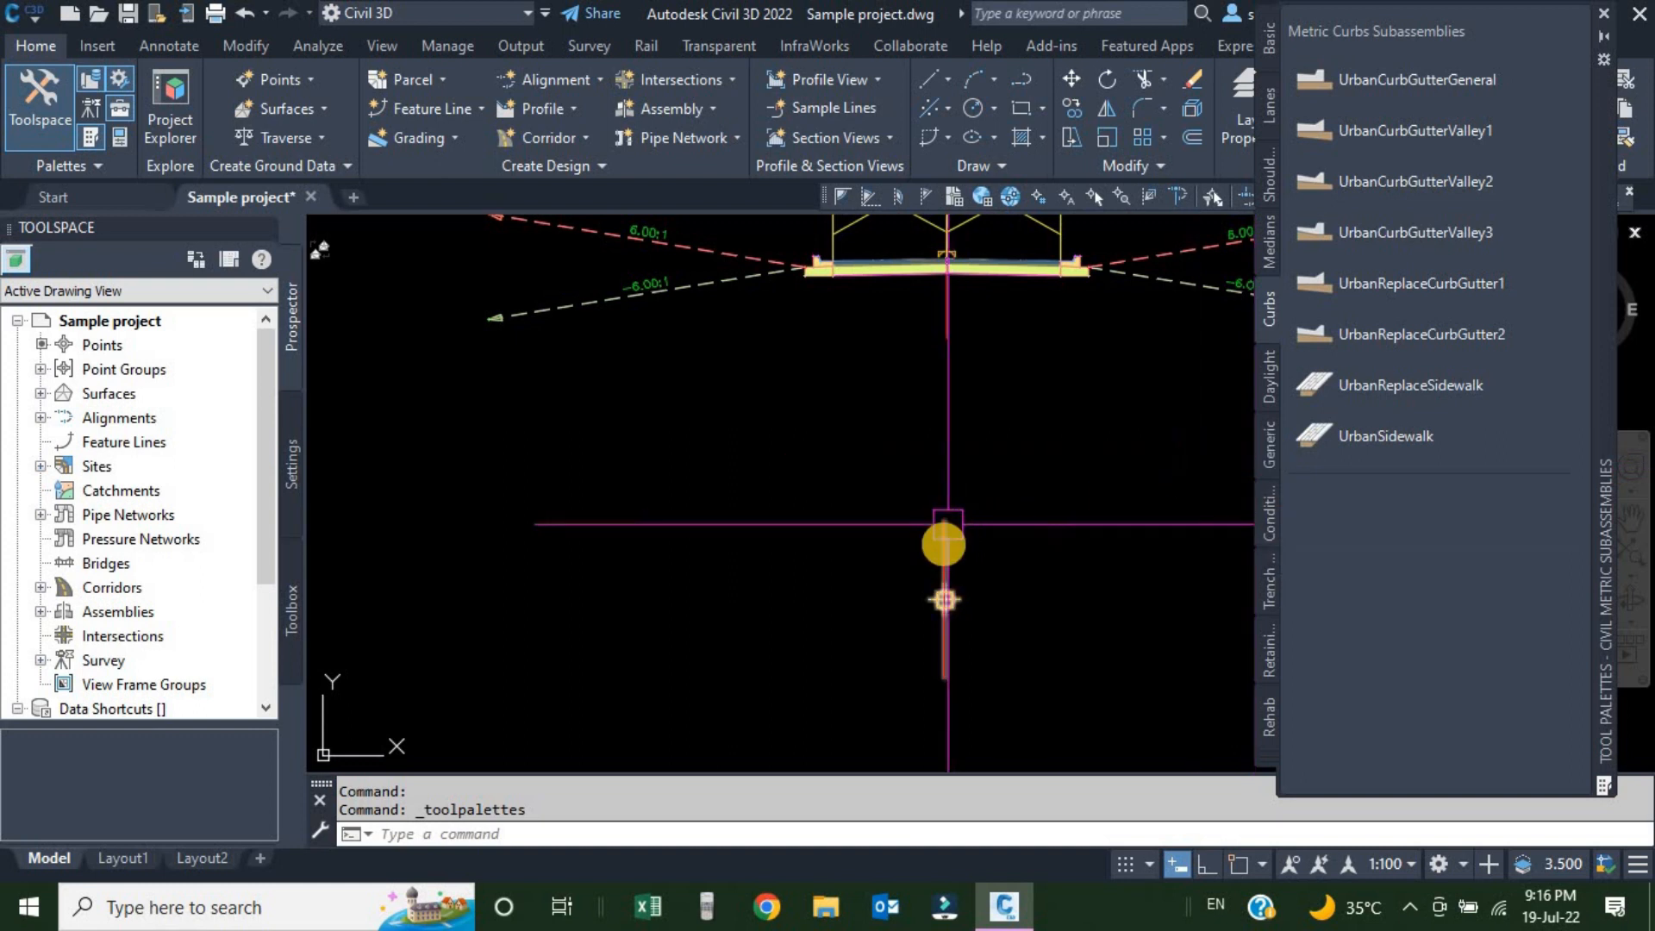
# Check the lanes of the existing street assembly against the new baseline and bring up the metric lane subassemblies
pyautogui.scroll(2, 945, 558)
pyautogui.moveTo(954, 598); pyautogui.dragTo(923, 513, button='middle')
pyautogui.scroll(2, 914, 489)
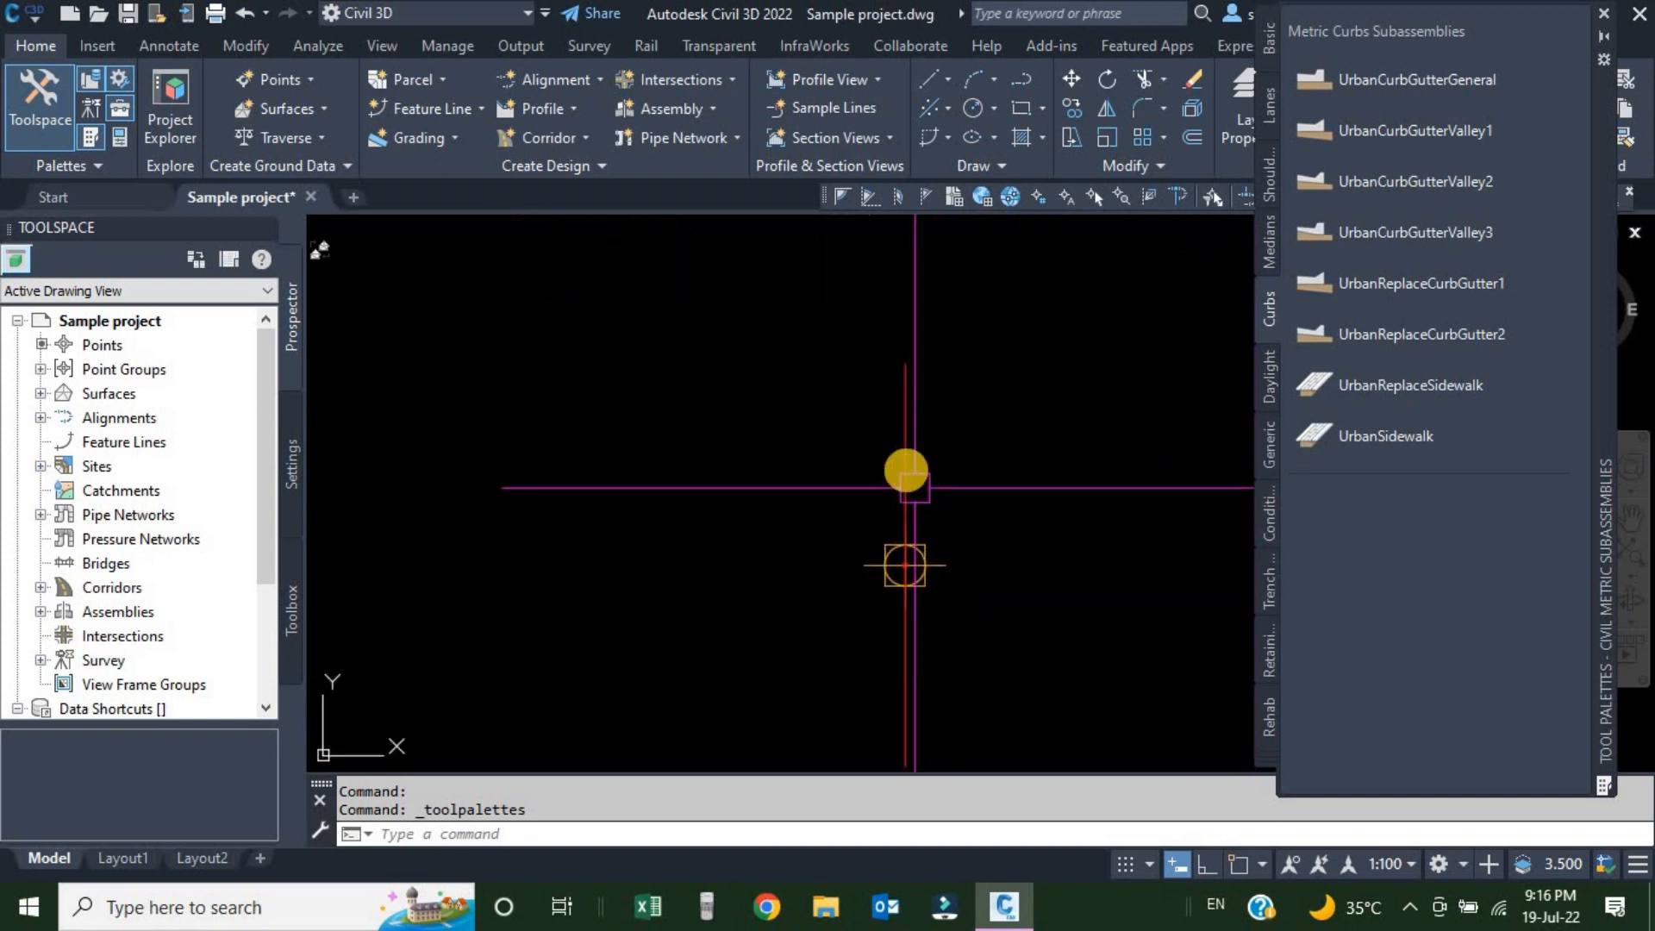
pyautogui.scroll(-6, 906, 465)
pyautogui.scroll(4, 941, 253)
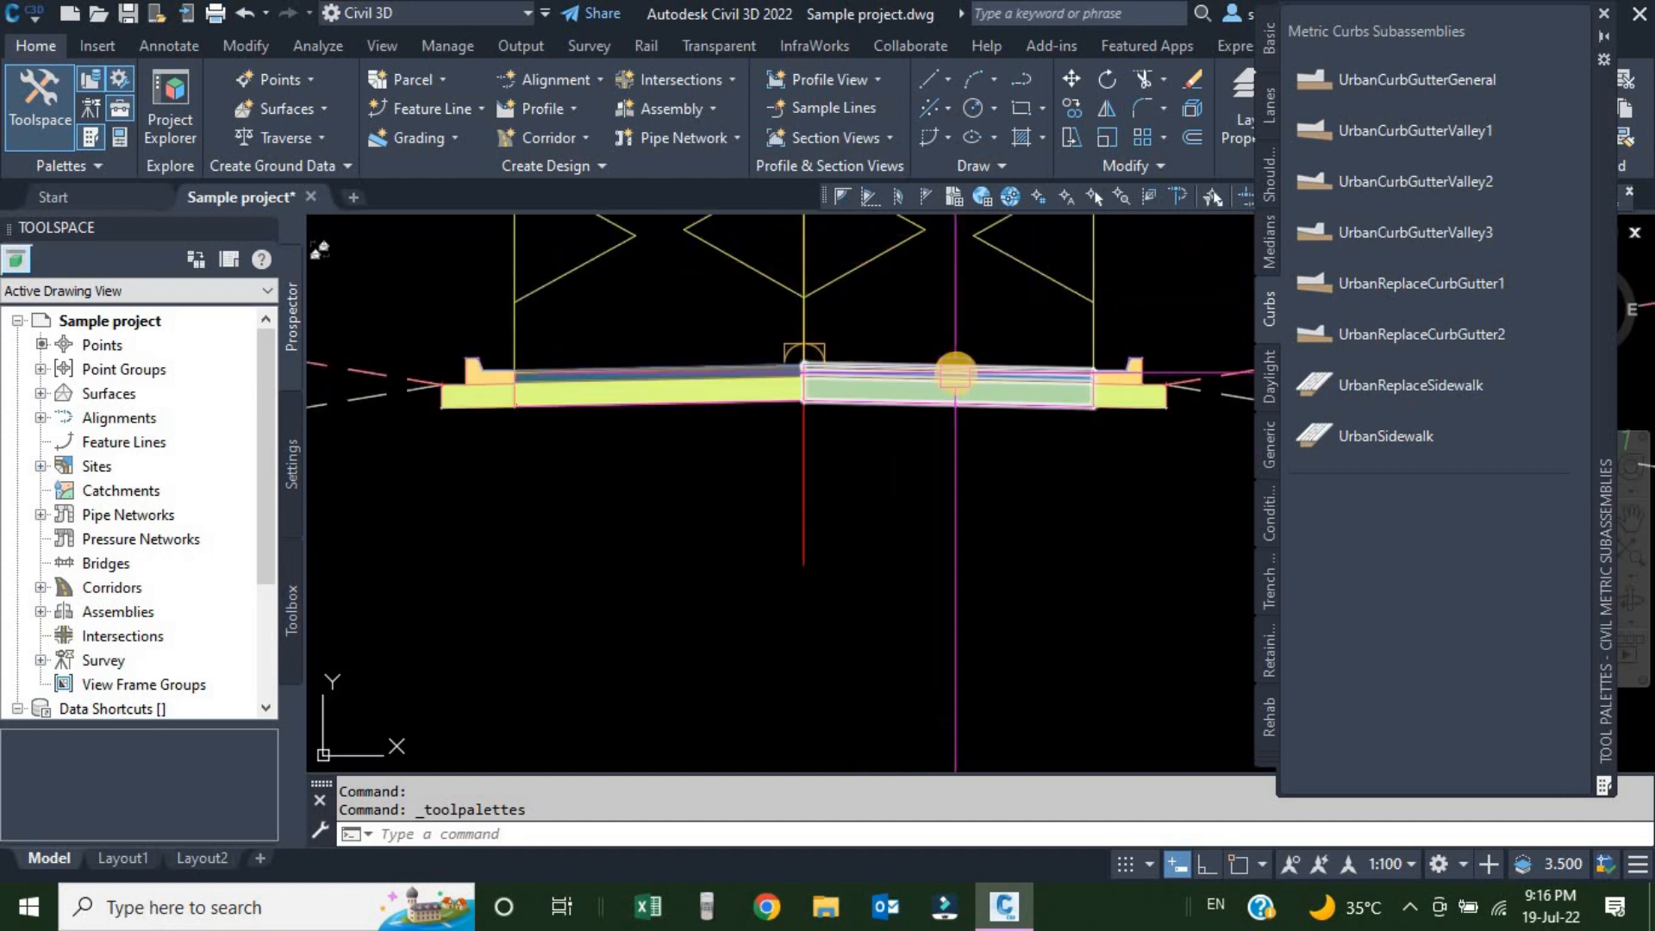
pyautogui.scroll(-2, 939, 418)
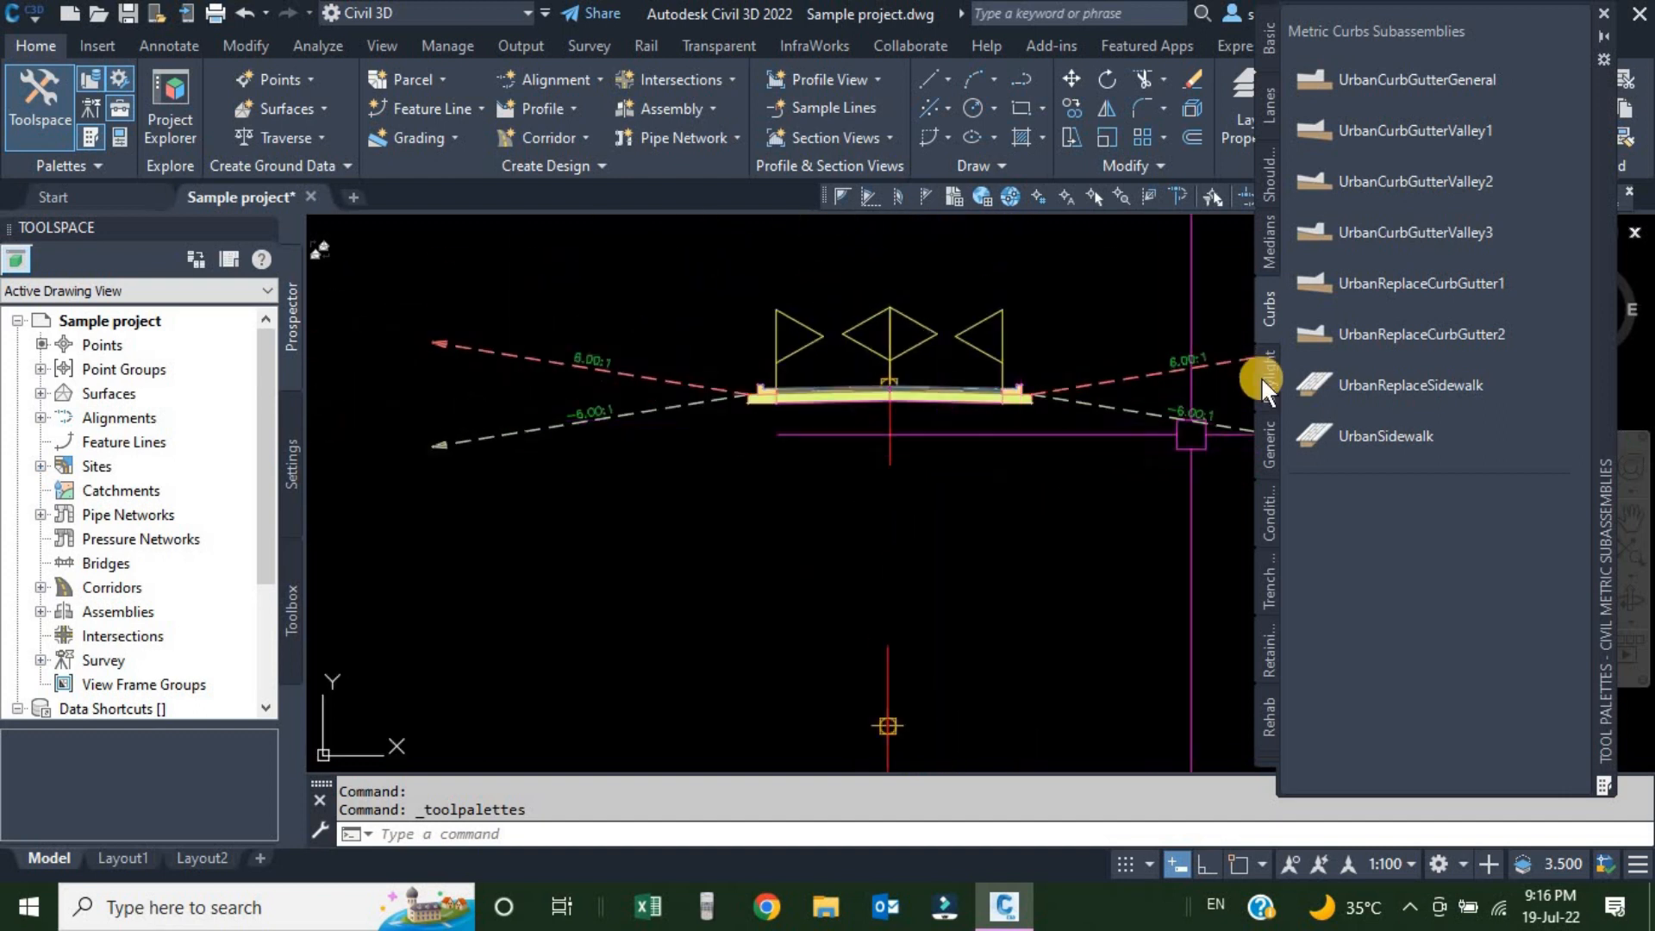
pyautogui.click(1269, 110)
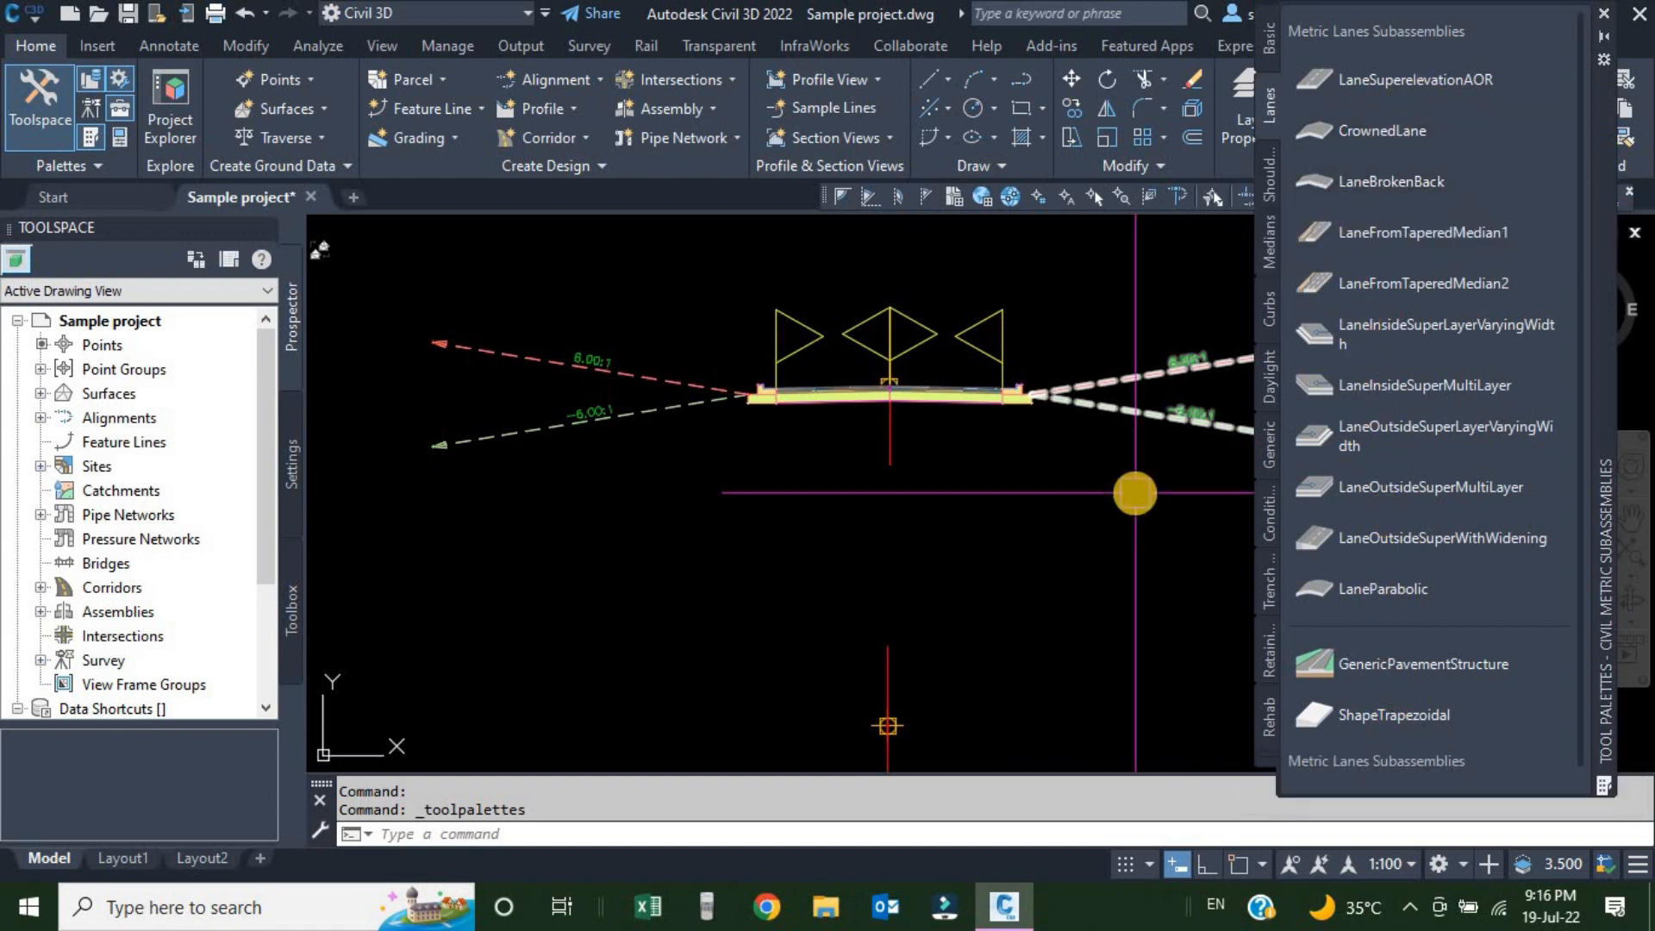
pyautogui.moveTo(1136, 493)
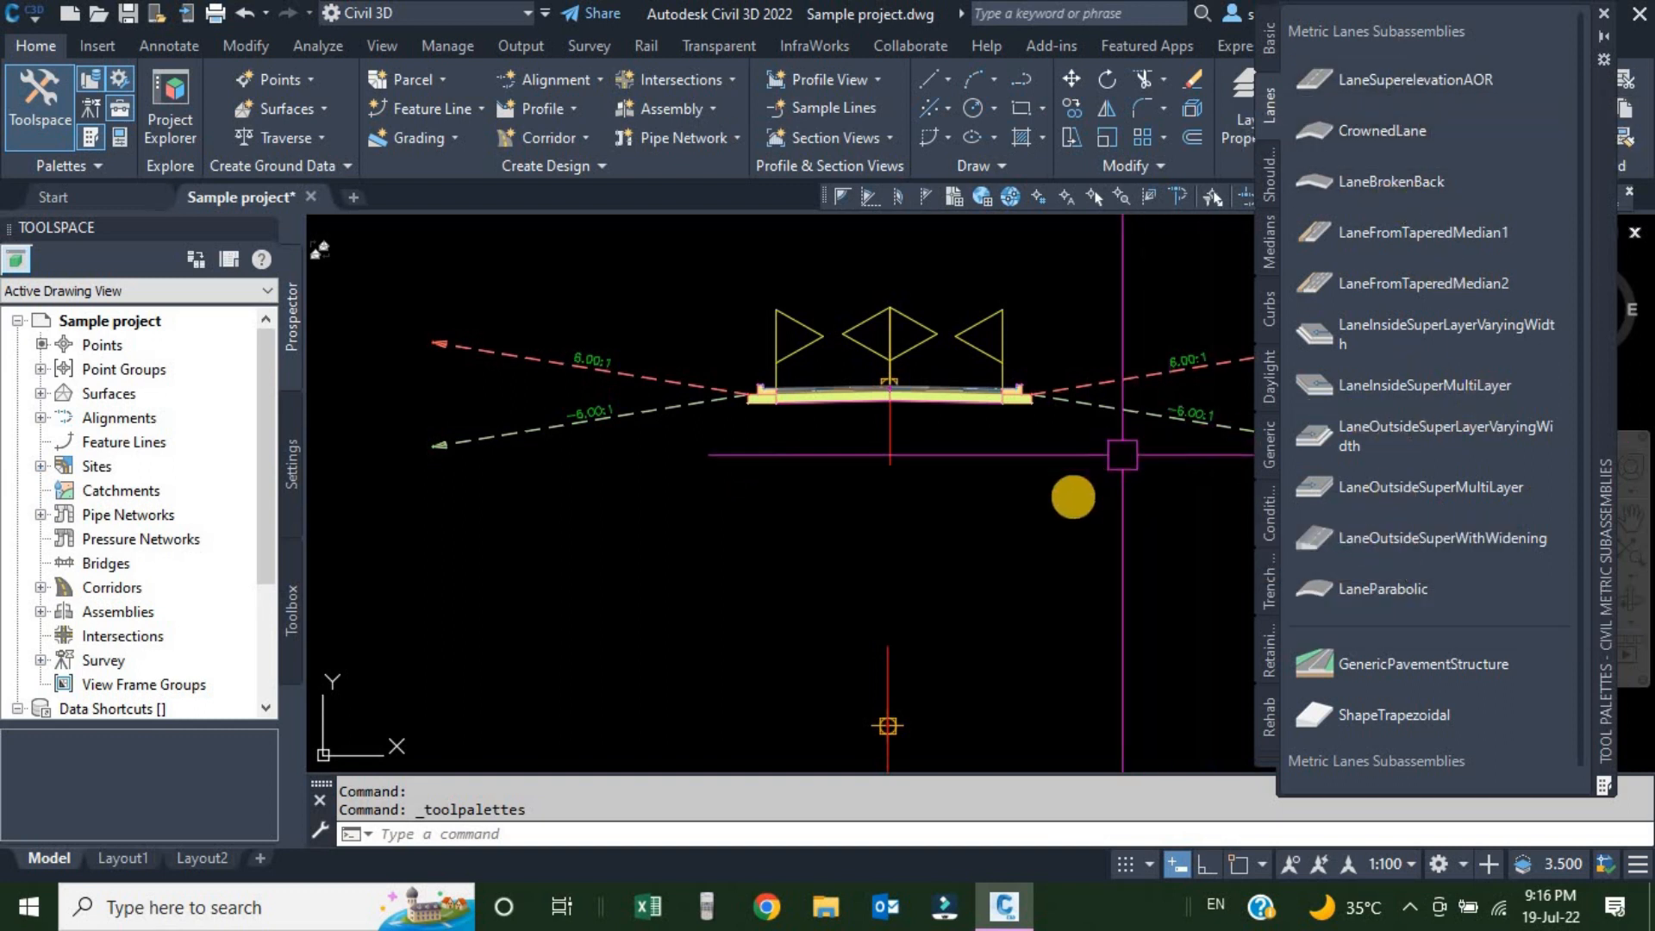
pyautogui.moveTo(1029, 550); pyautogui.dragTo(1048, 412, button='middle')
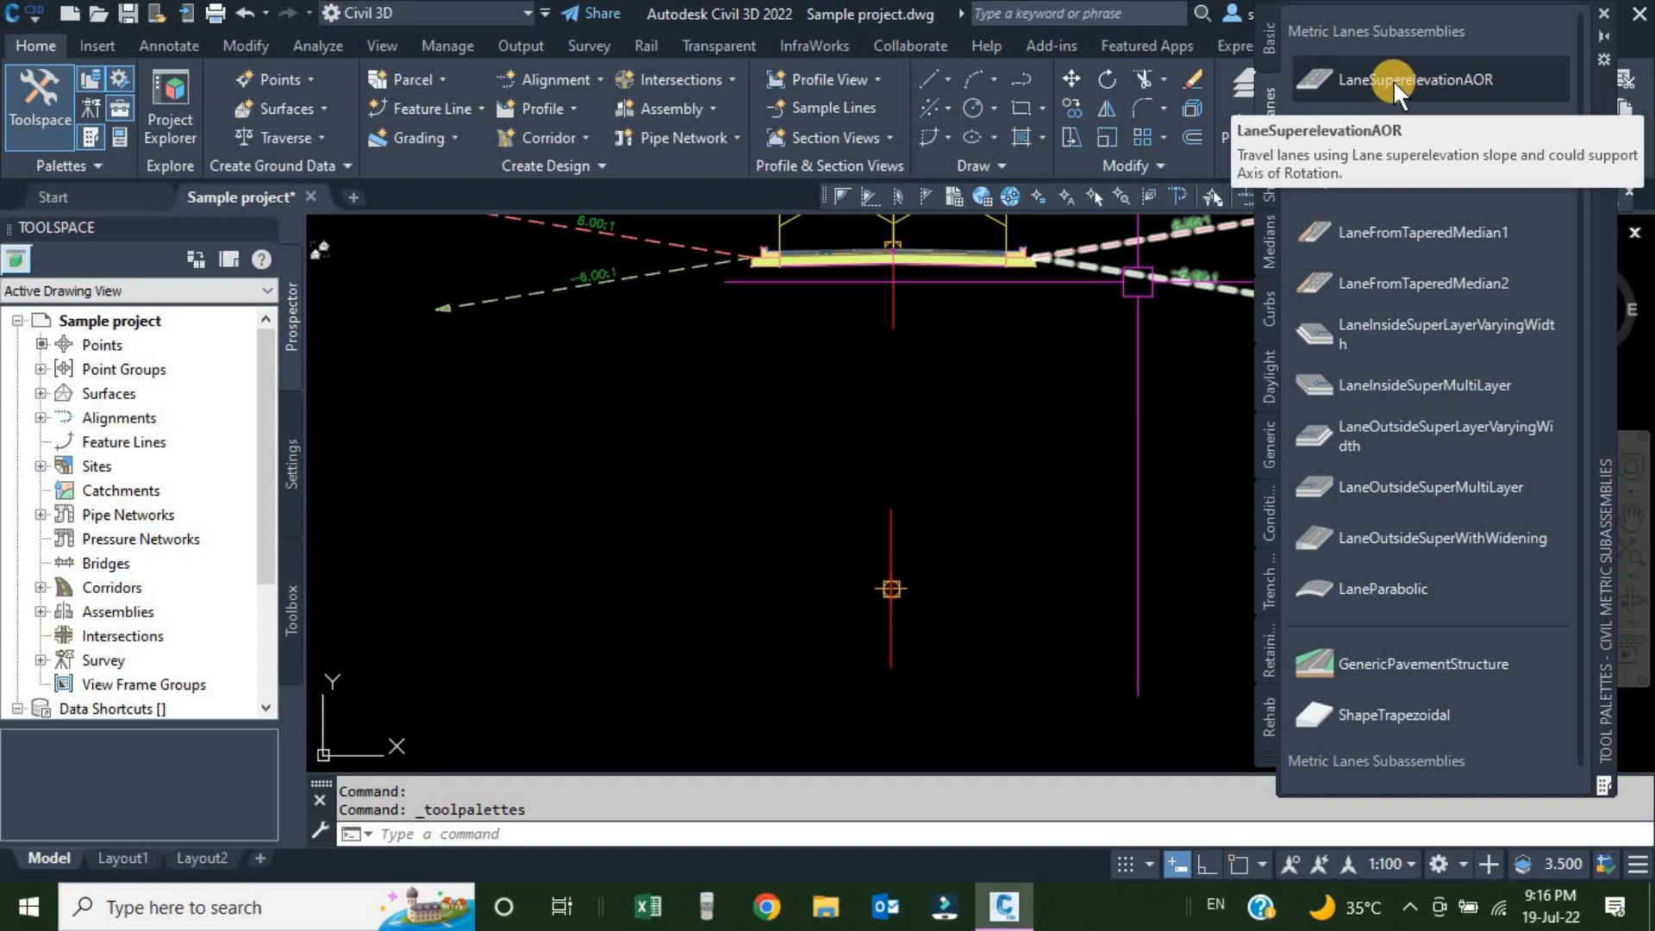
# Start adding a LaneSuperelevationAOR subassembly and review its width, slope and layer-depth parameters, keeping the side set to Left
pyautogui.click(1394, 80)
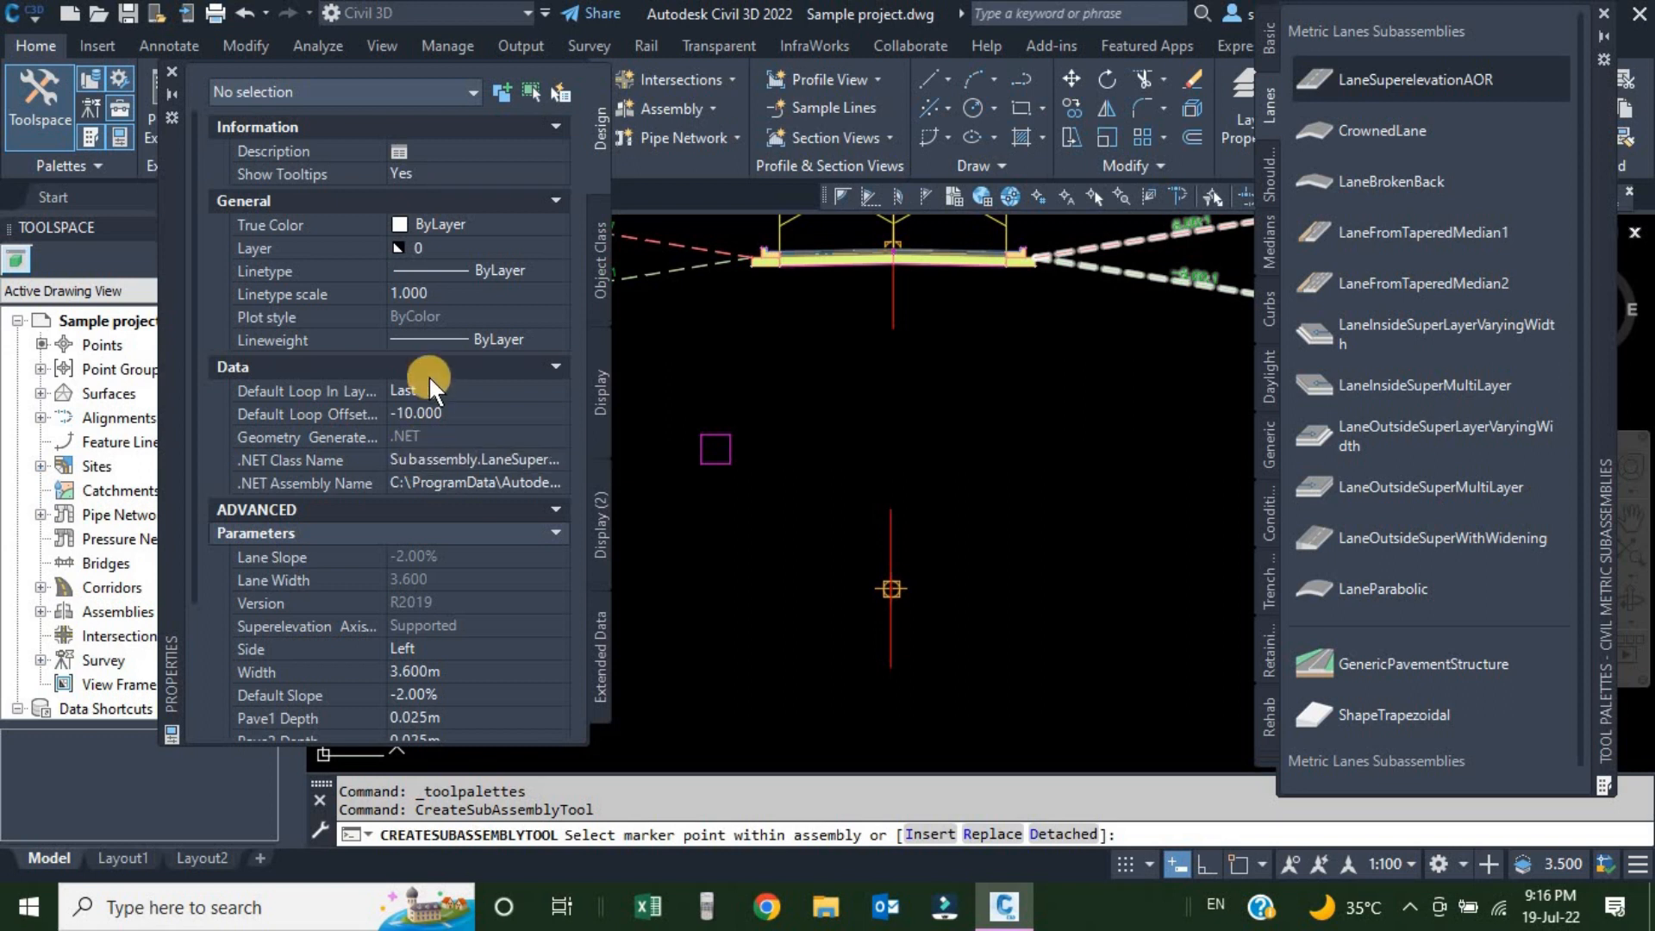
pyautogui.scroll(-3, 450, 415)
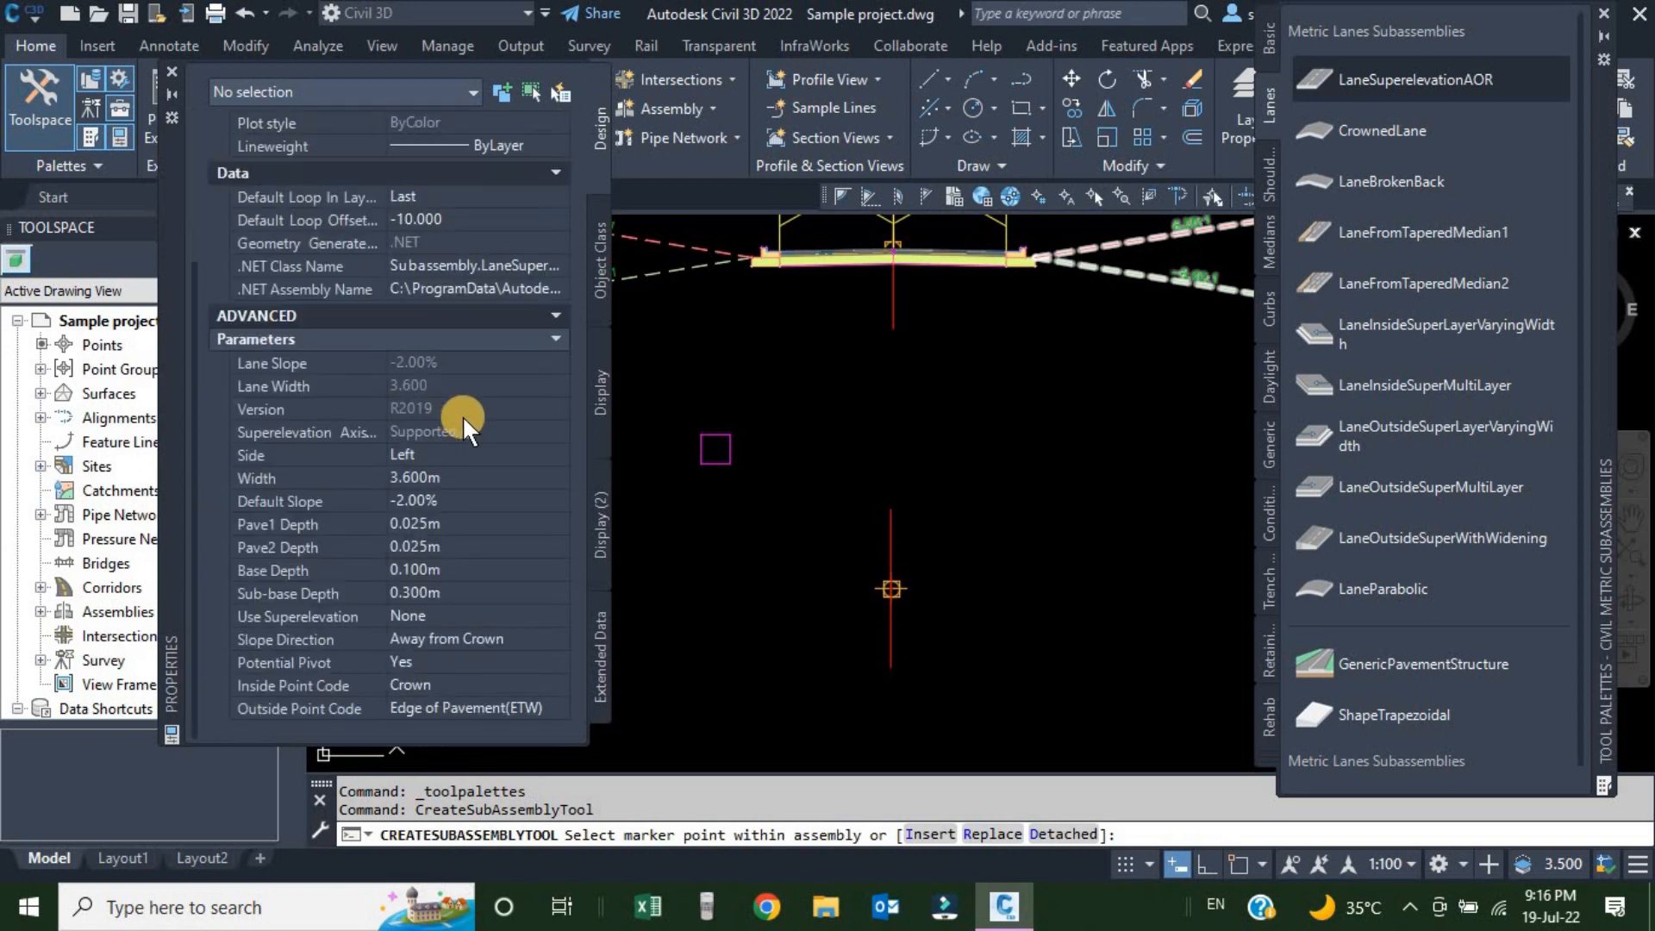
pyautogui.scroll(3, 462, 416)
pyautogui.scroll(-1, 461, 508)
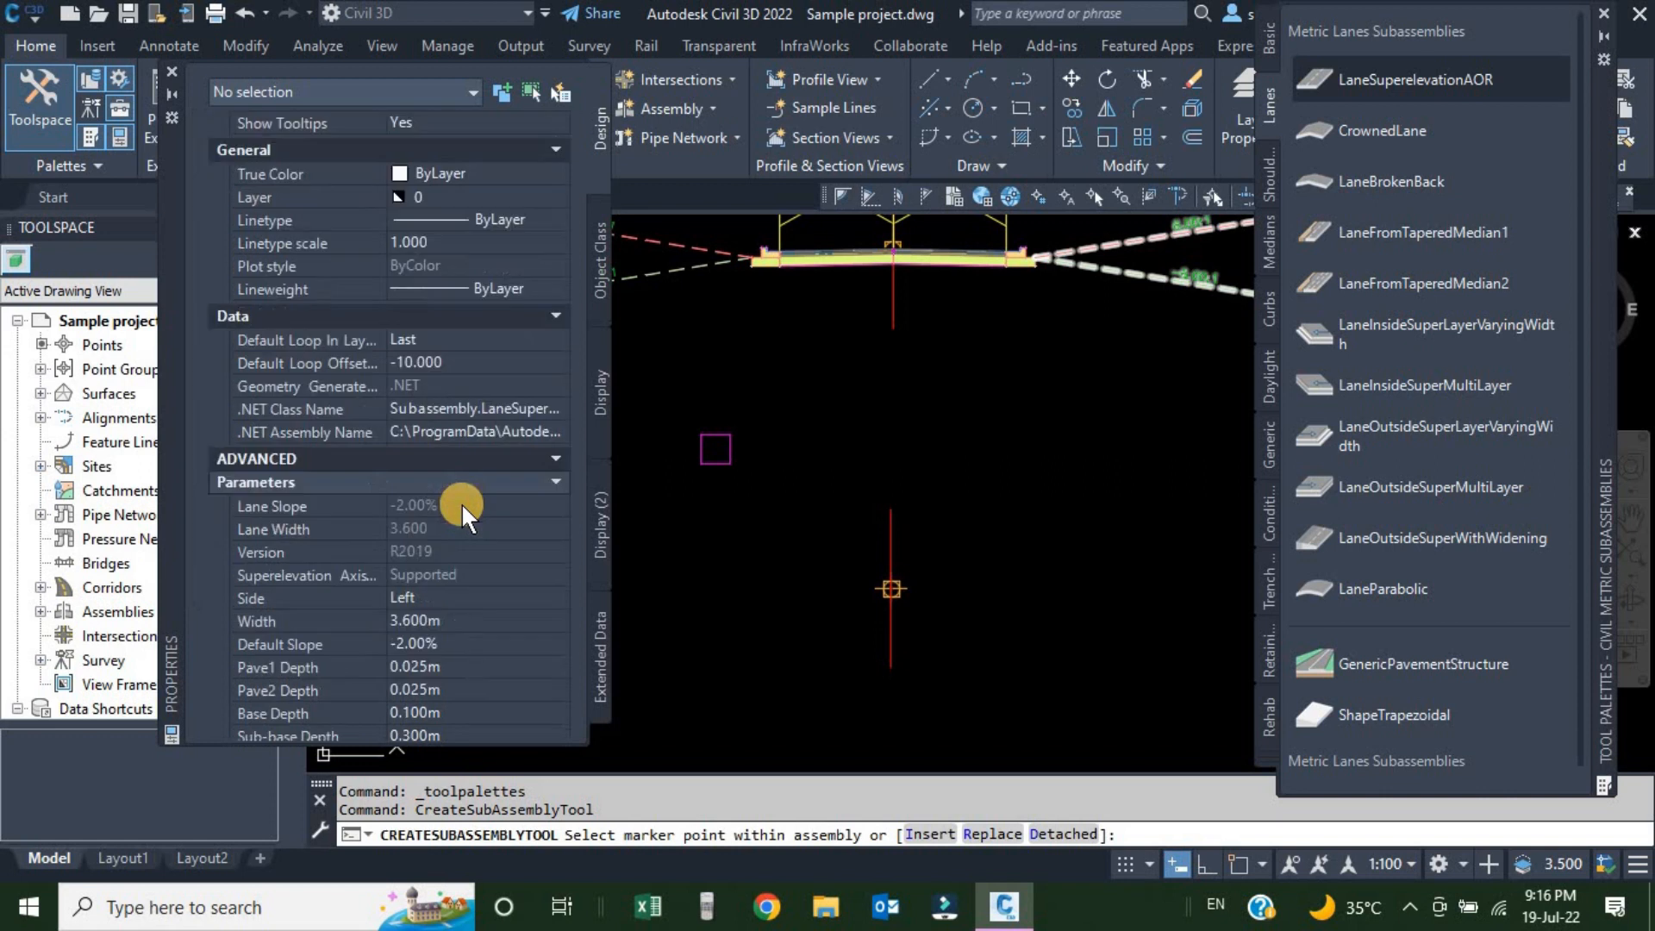
pyautogui.scroll(-2, 462, 503)
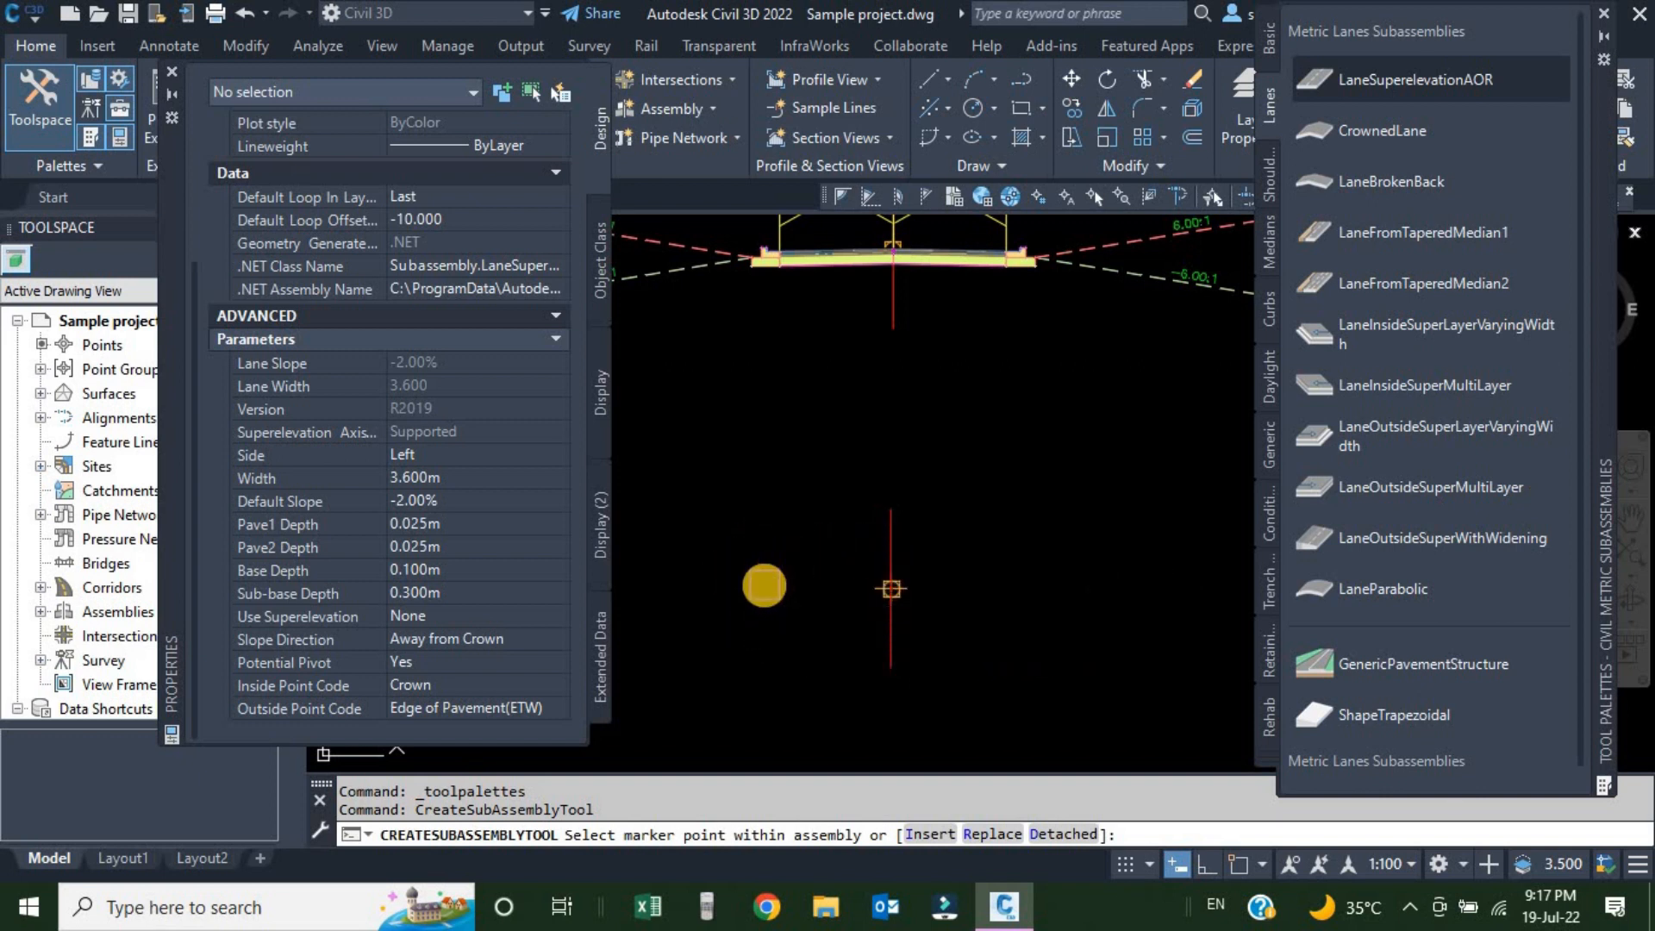
pyautogui.click(433, 456)
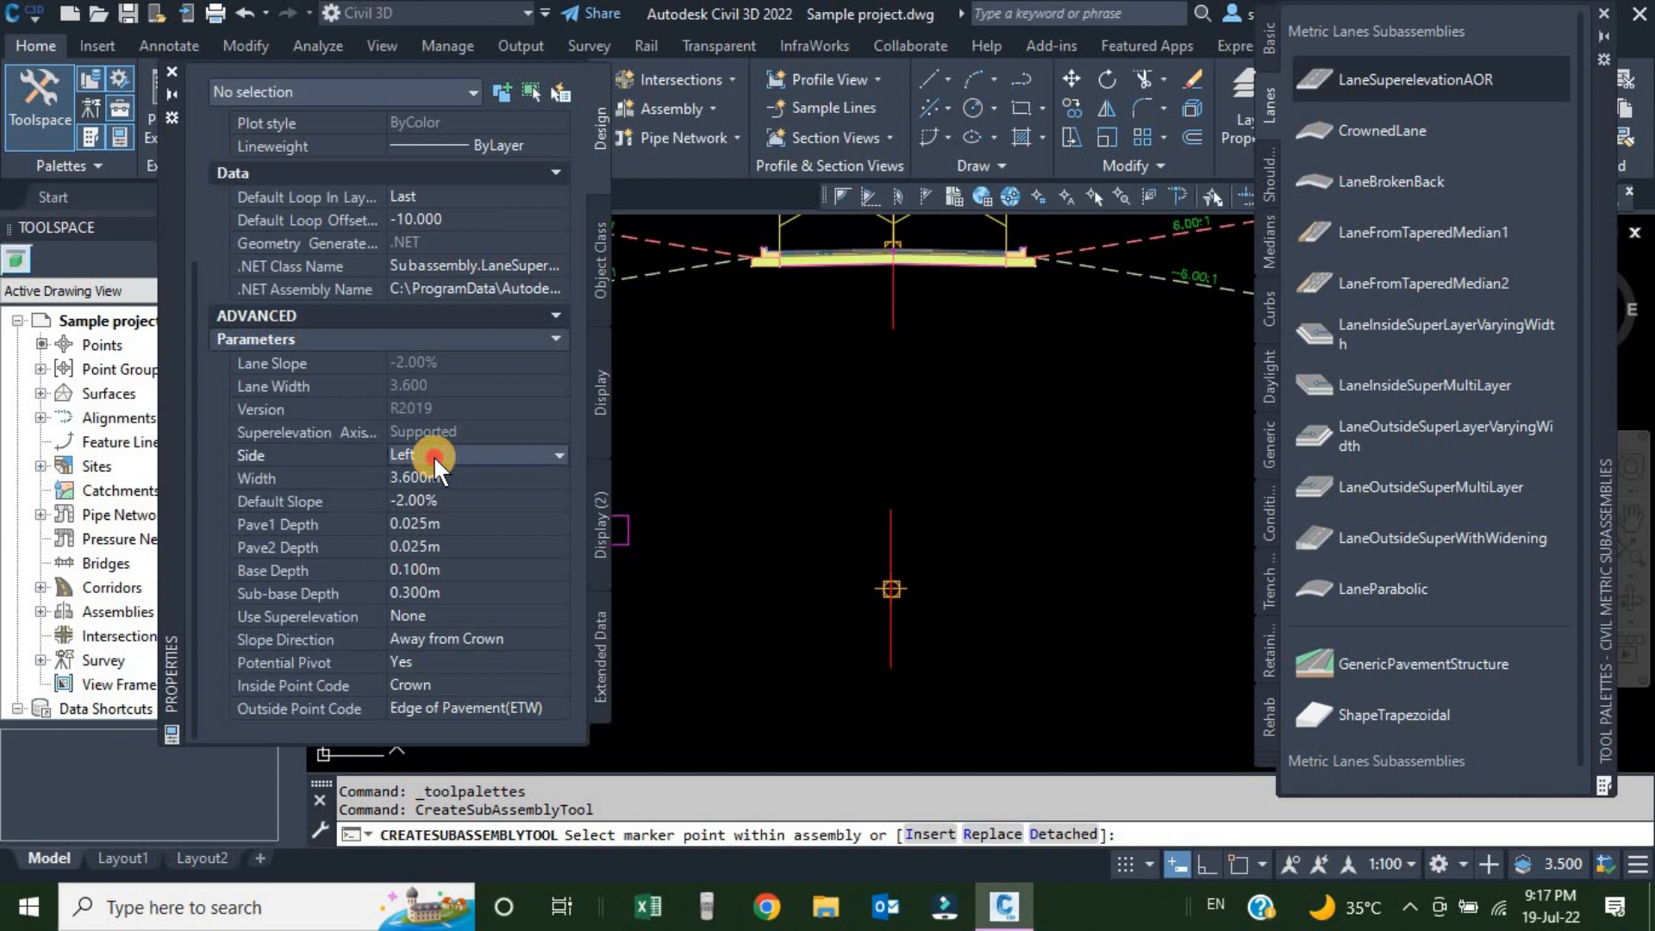
pyautogui.click(433, 455)
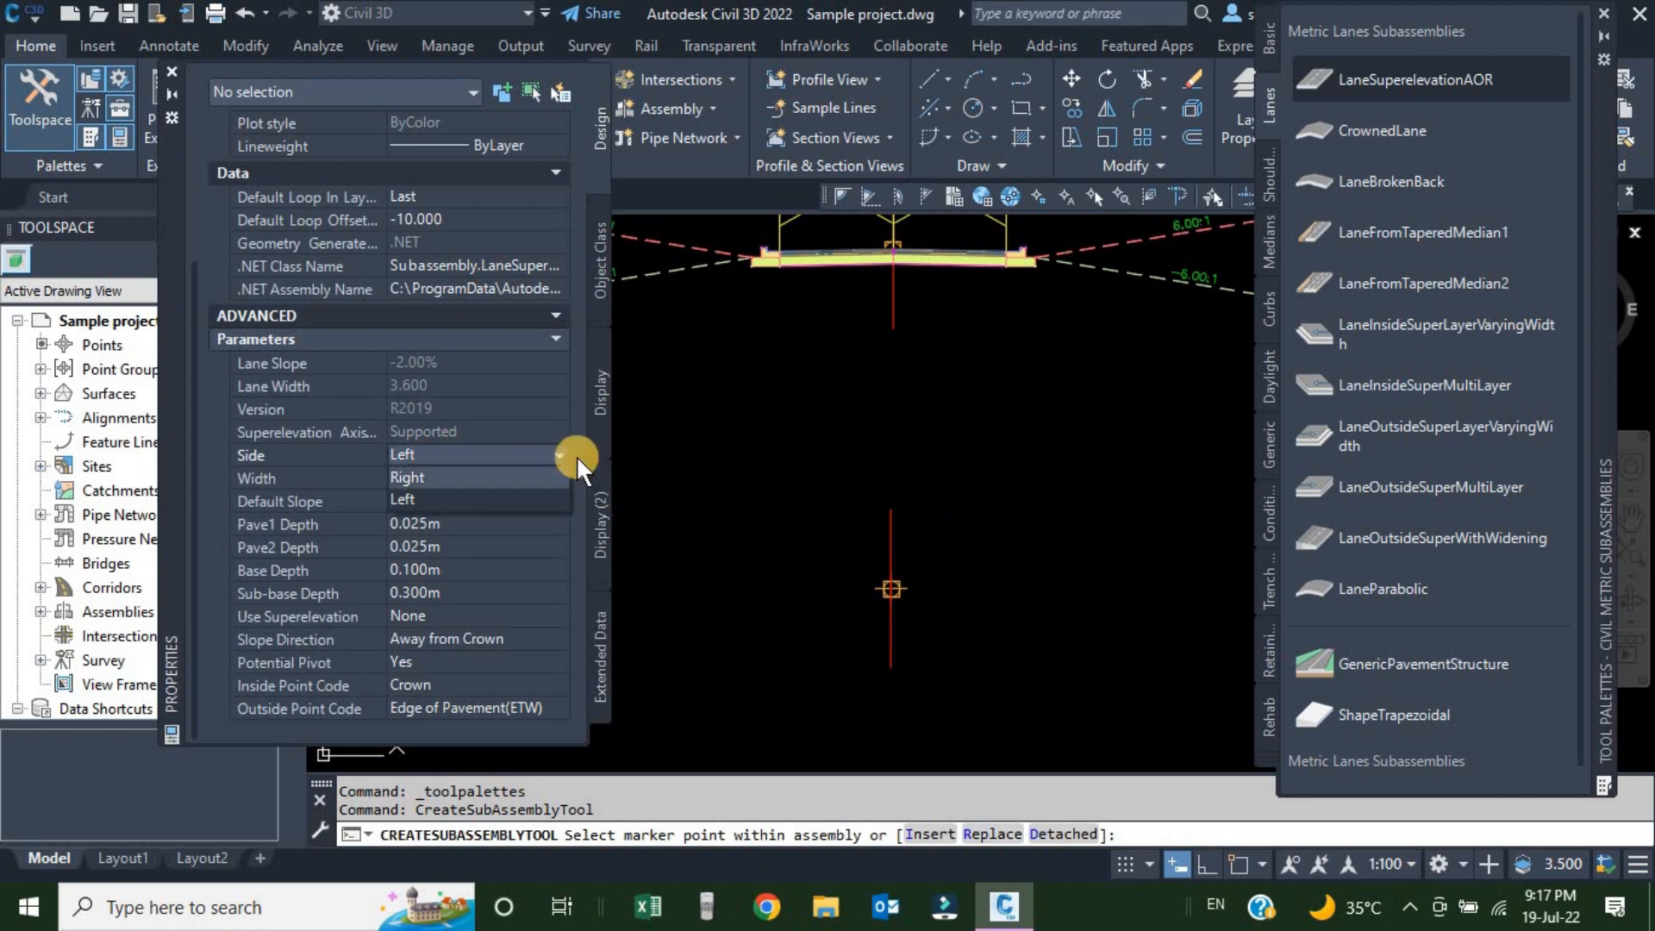
pyautogui.click(498, 431)
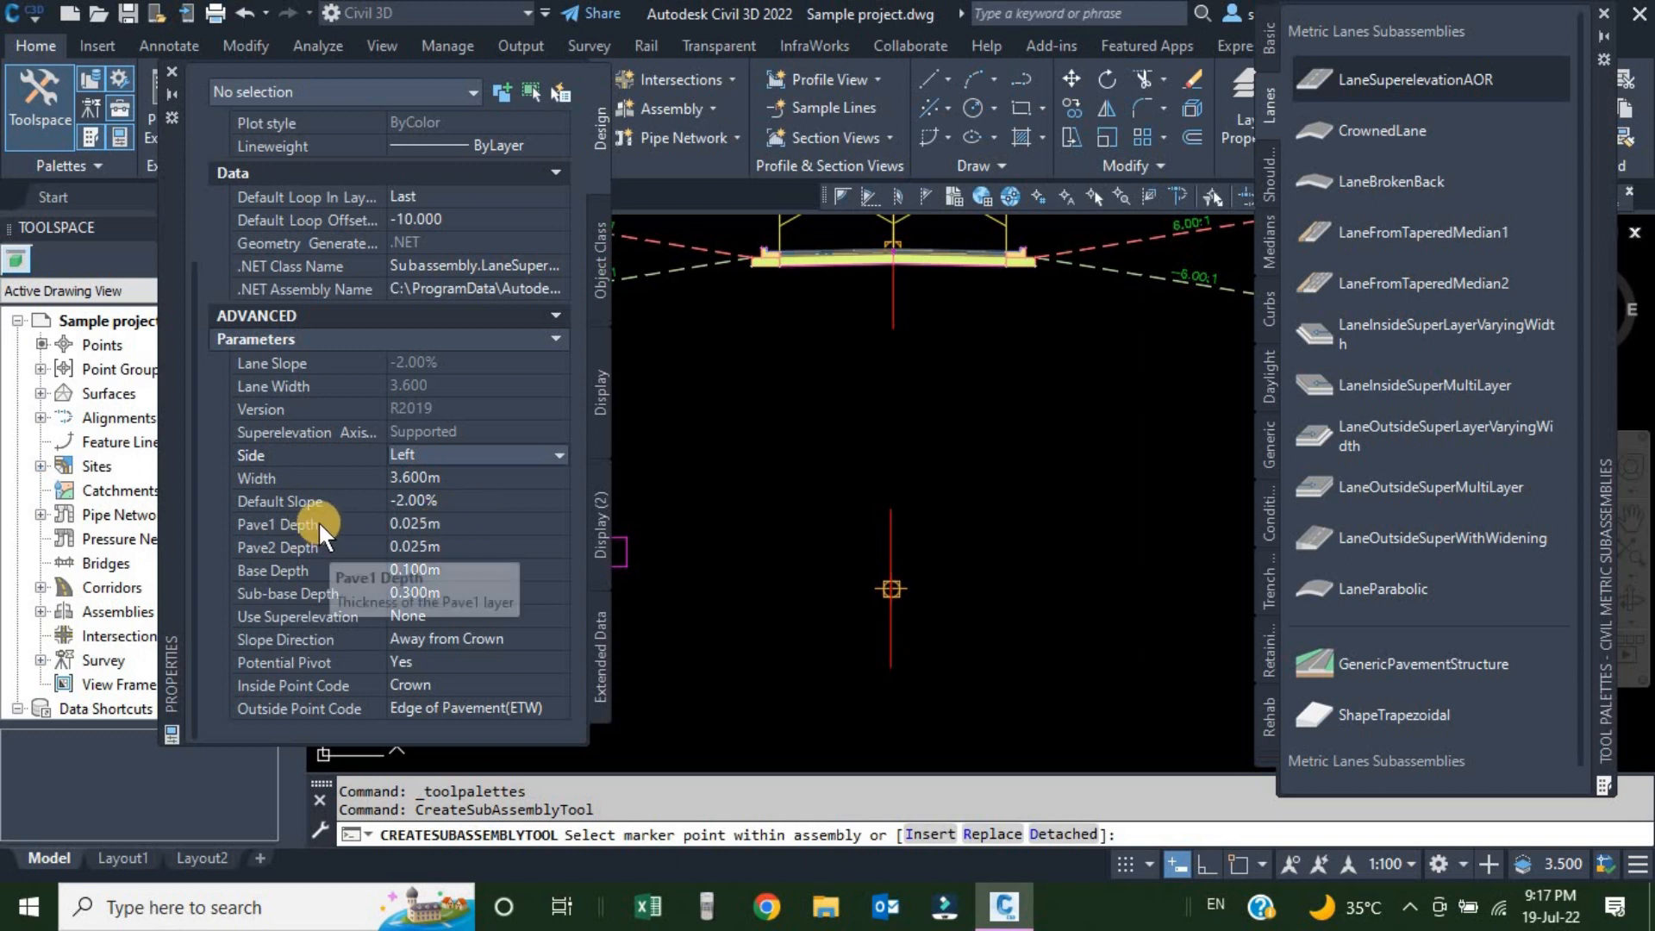
# Check the existing street's pavement layers and attach the left LaneSuperelevationAOR lane to the marker point of the new assembly baseline
pyautogui.scroll(6, 820, 251)
pyautogui.scroll(6, 707, 320)
pyautogui.moveTo(726, 332); pyautogui.dragTo(864, 410, button='middle')
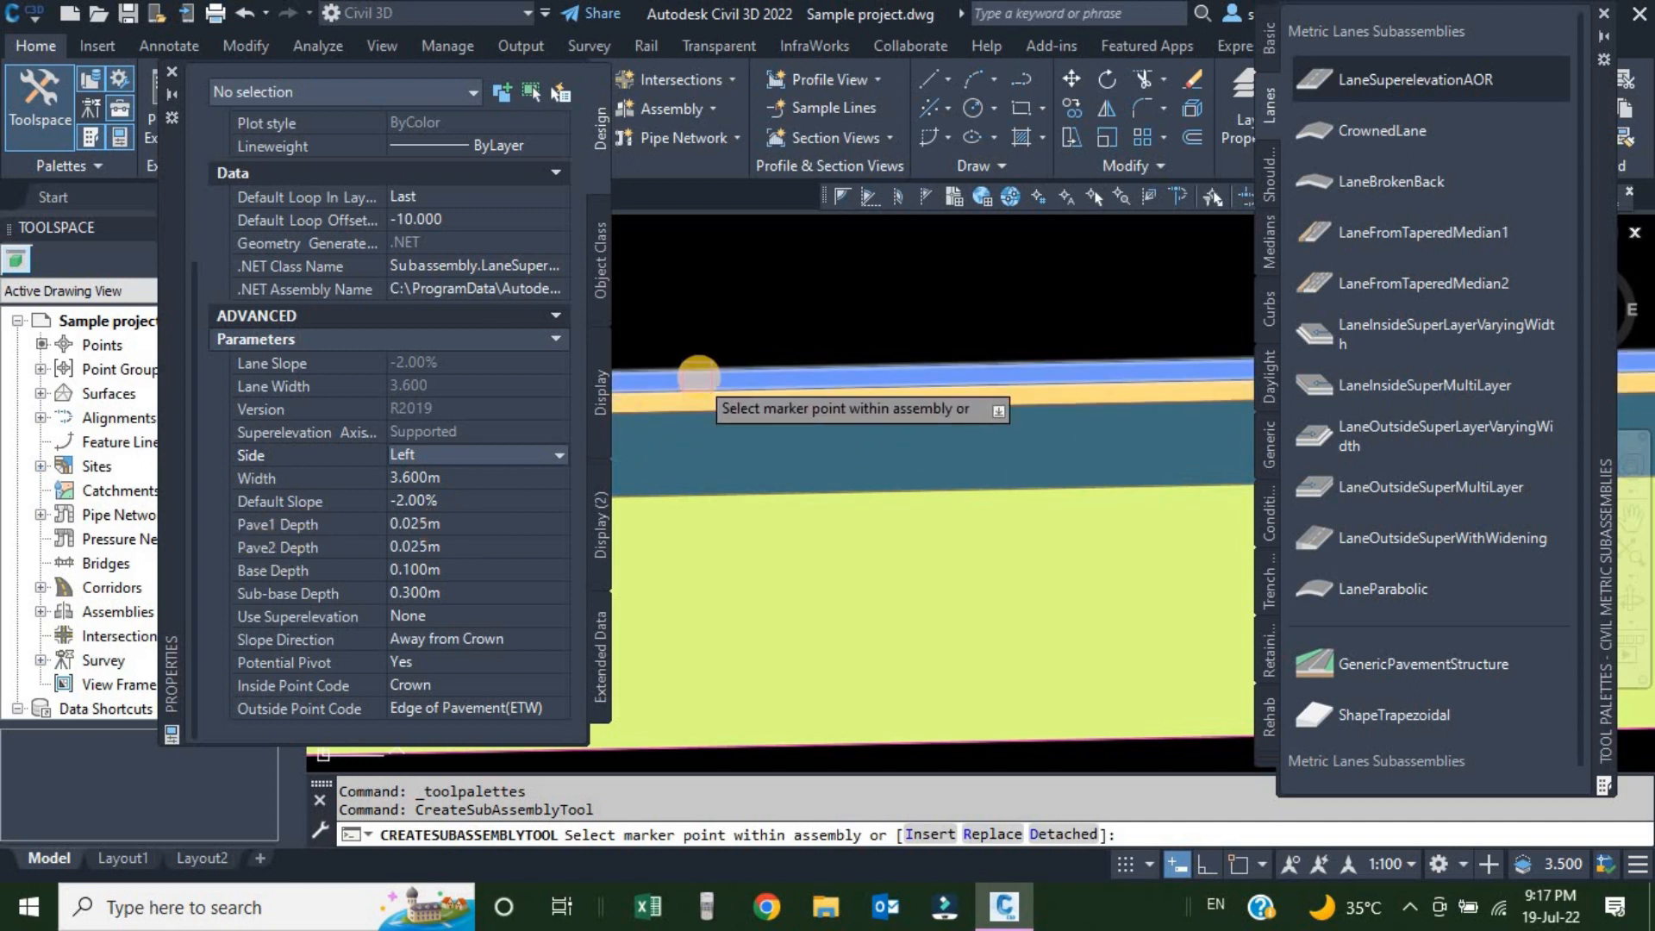
pyautogui.scroll(3, 698, 375)
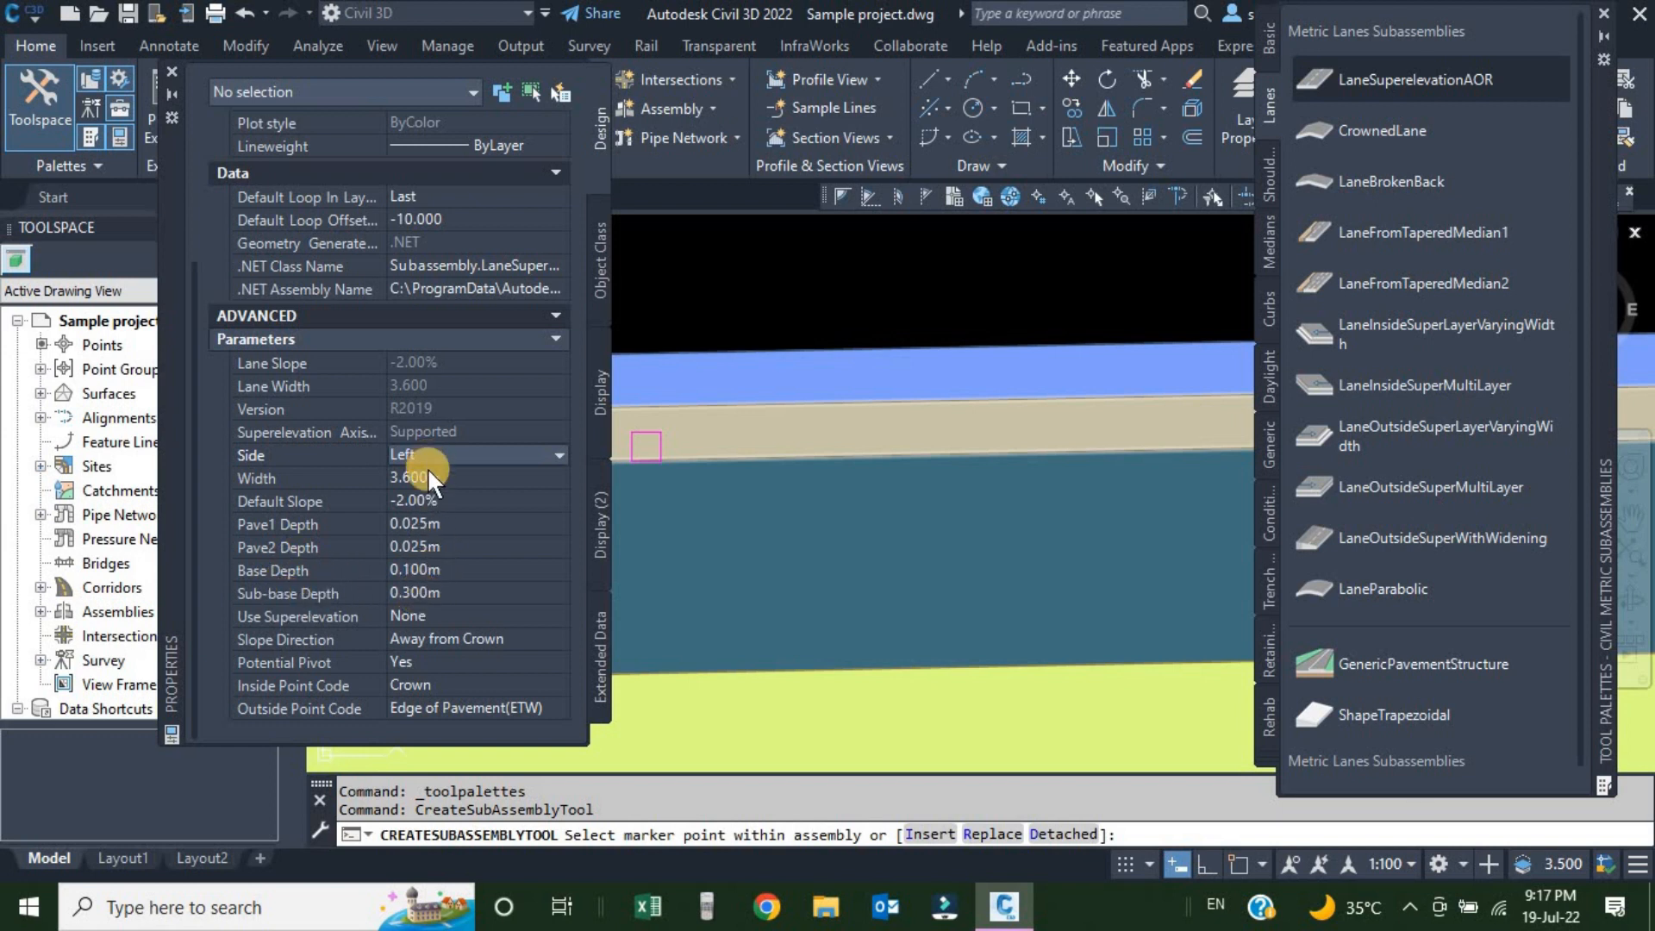
pyautogui.scroll(-4, 821, 470)
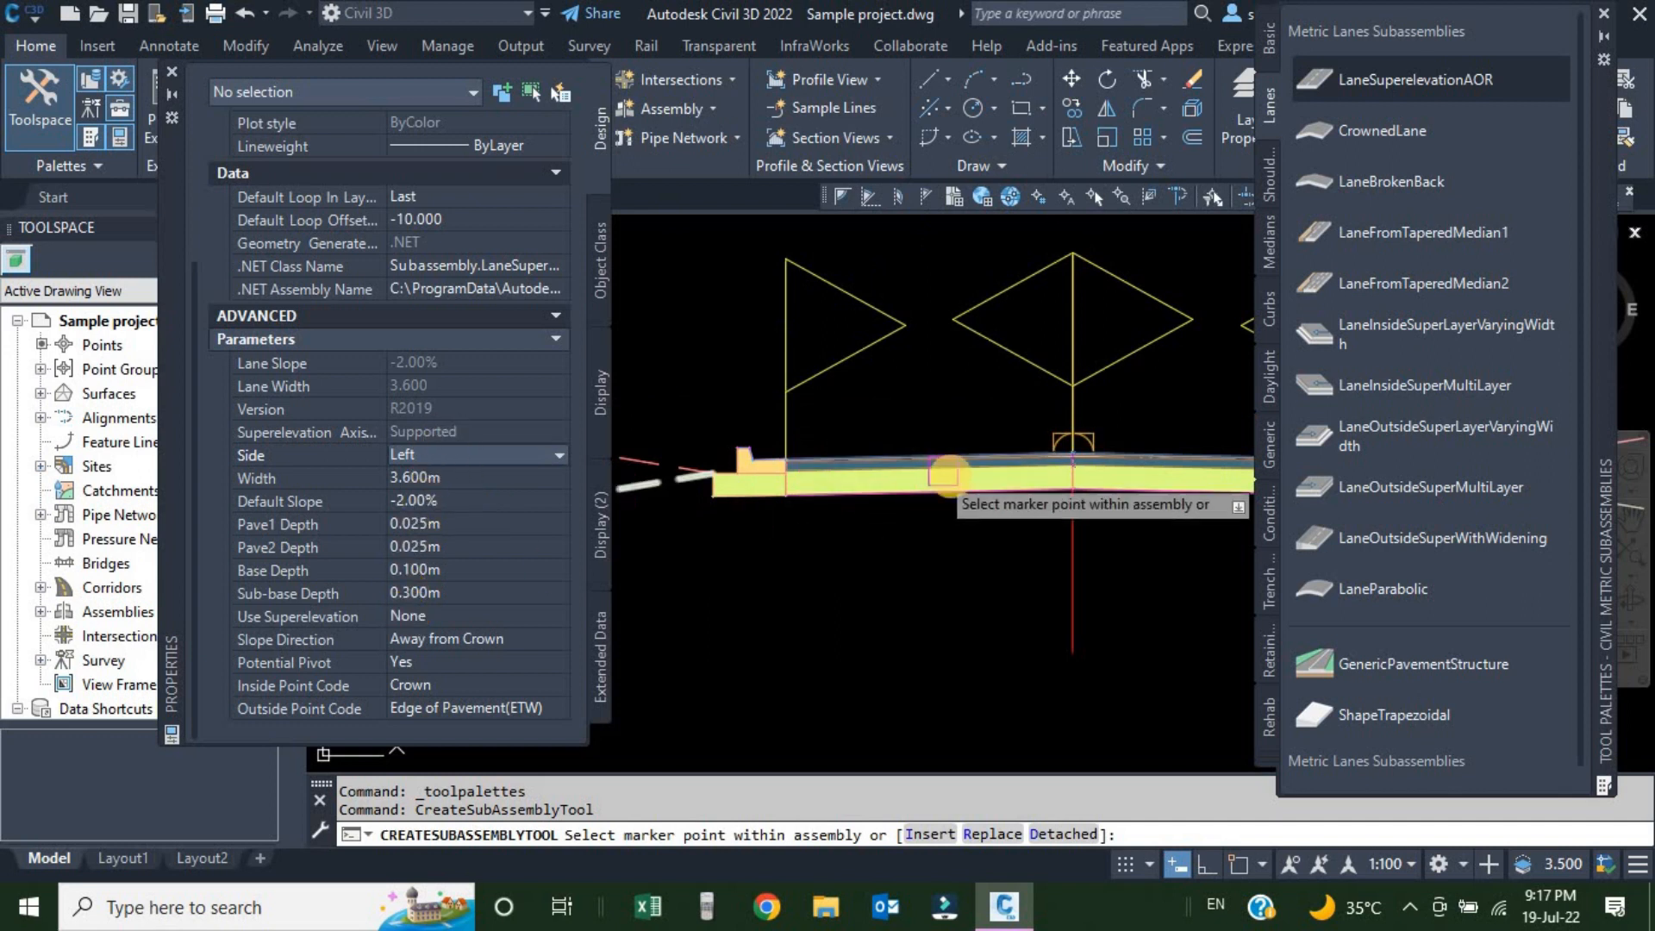
pyautogui.scroll(-6, 952, 476)
pyautogui.moveTo(979, 583); pyautogui.dragTo(939, 473, button='middle')
pyautogui.scroll(6, 935, 469)
pyautogui.scroll(6, 925, 447)
pyautogui.moveTo(975, 227); pyautogui.dragTo(957, 387, button='middle')
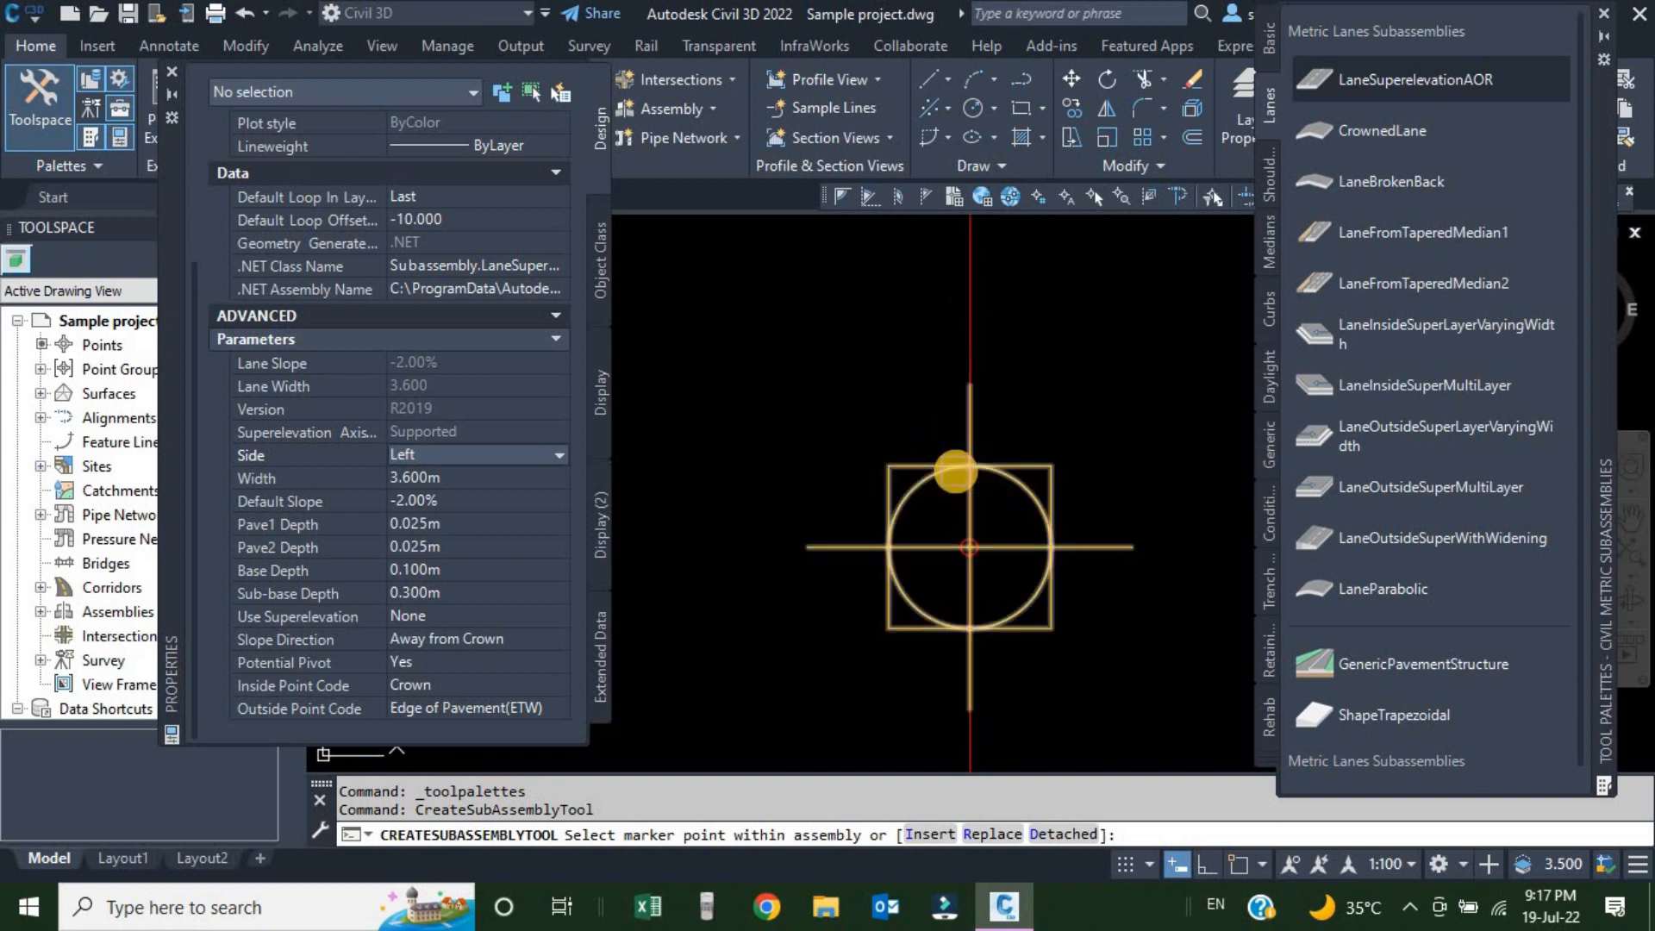
pyautogui.click(955, 472)
pyautogui.scroll(-2, 959, 504)
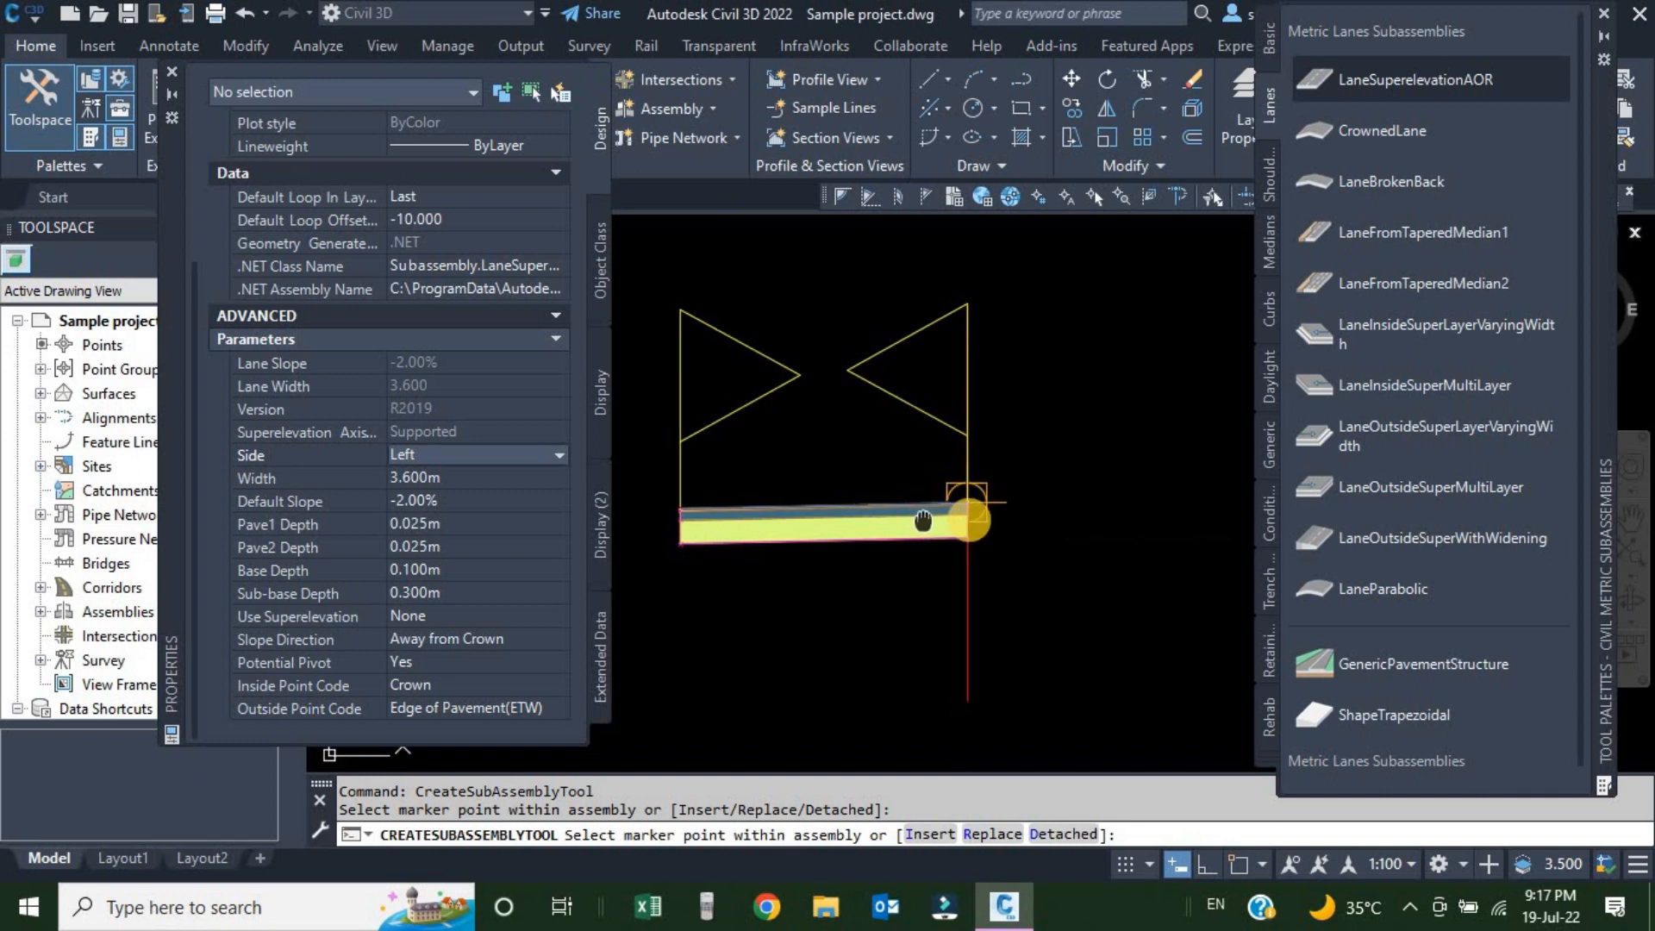
# Inspect the new left lane's pavement layers and compare its outer edge with the curb and gutter of the existing street assembly
pyautogui.scroll(4, 965, 483)
pyautogui.scroll(-4, 877, 480)
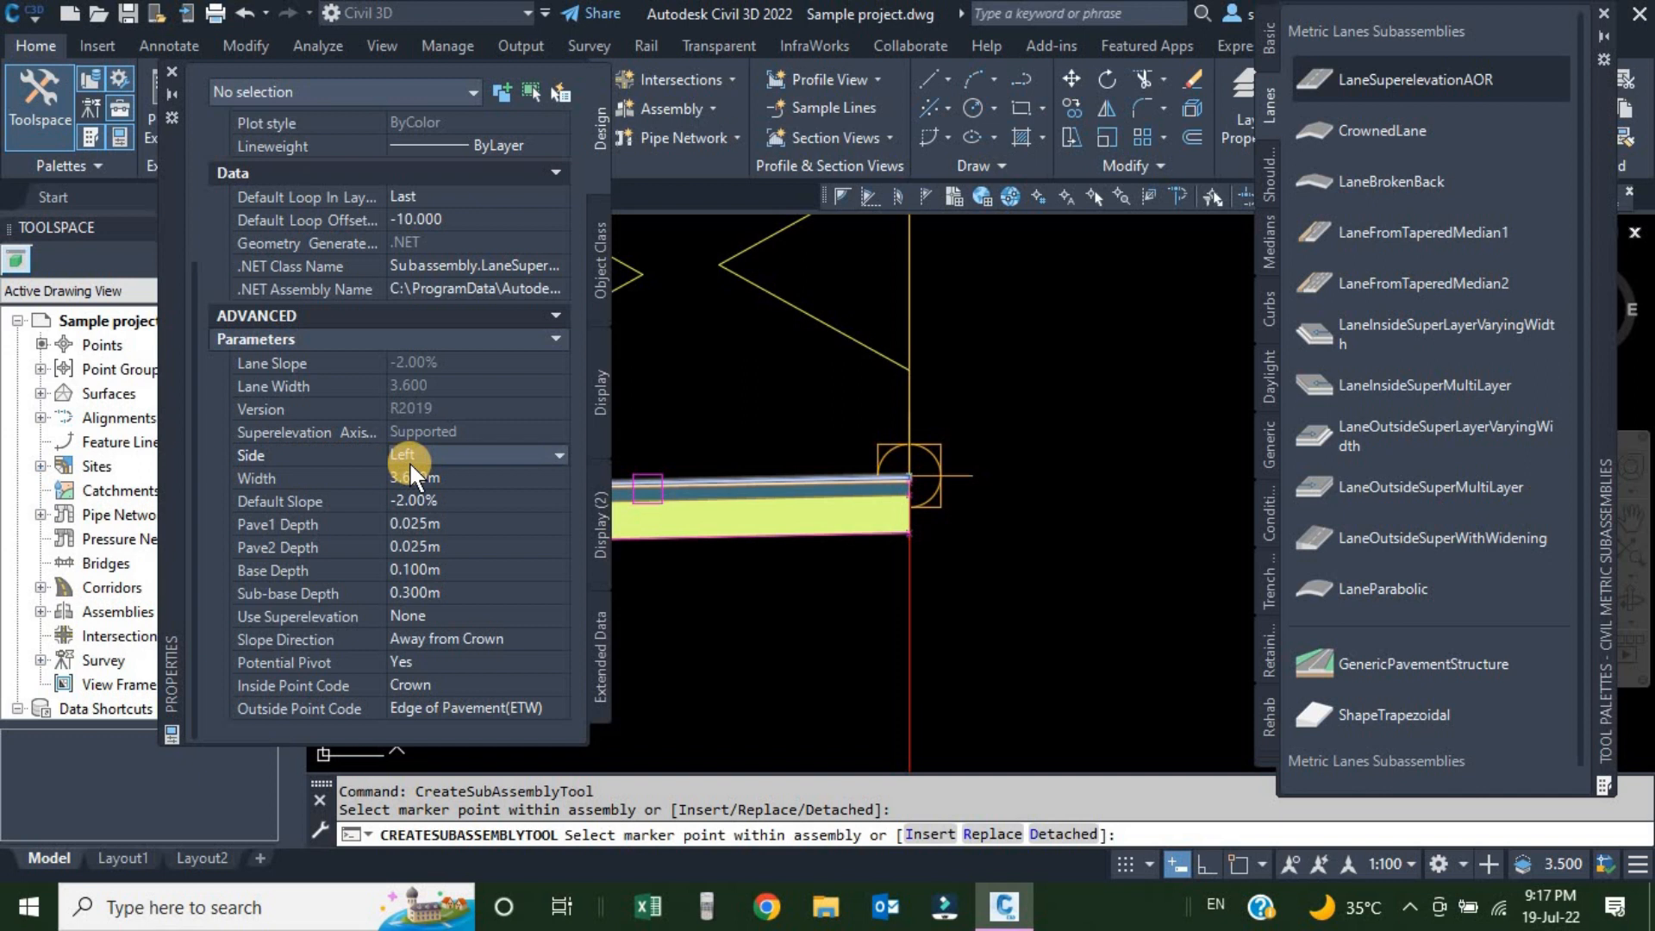
pyautogui.scroll(-4, 779, 500)
pyautogui.moveTo(776, 521); pyautogui.dragTo(987, 514, button='middle')
pyautogui.scroll(4, 967, 480)
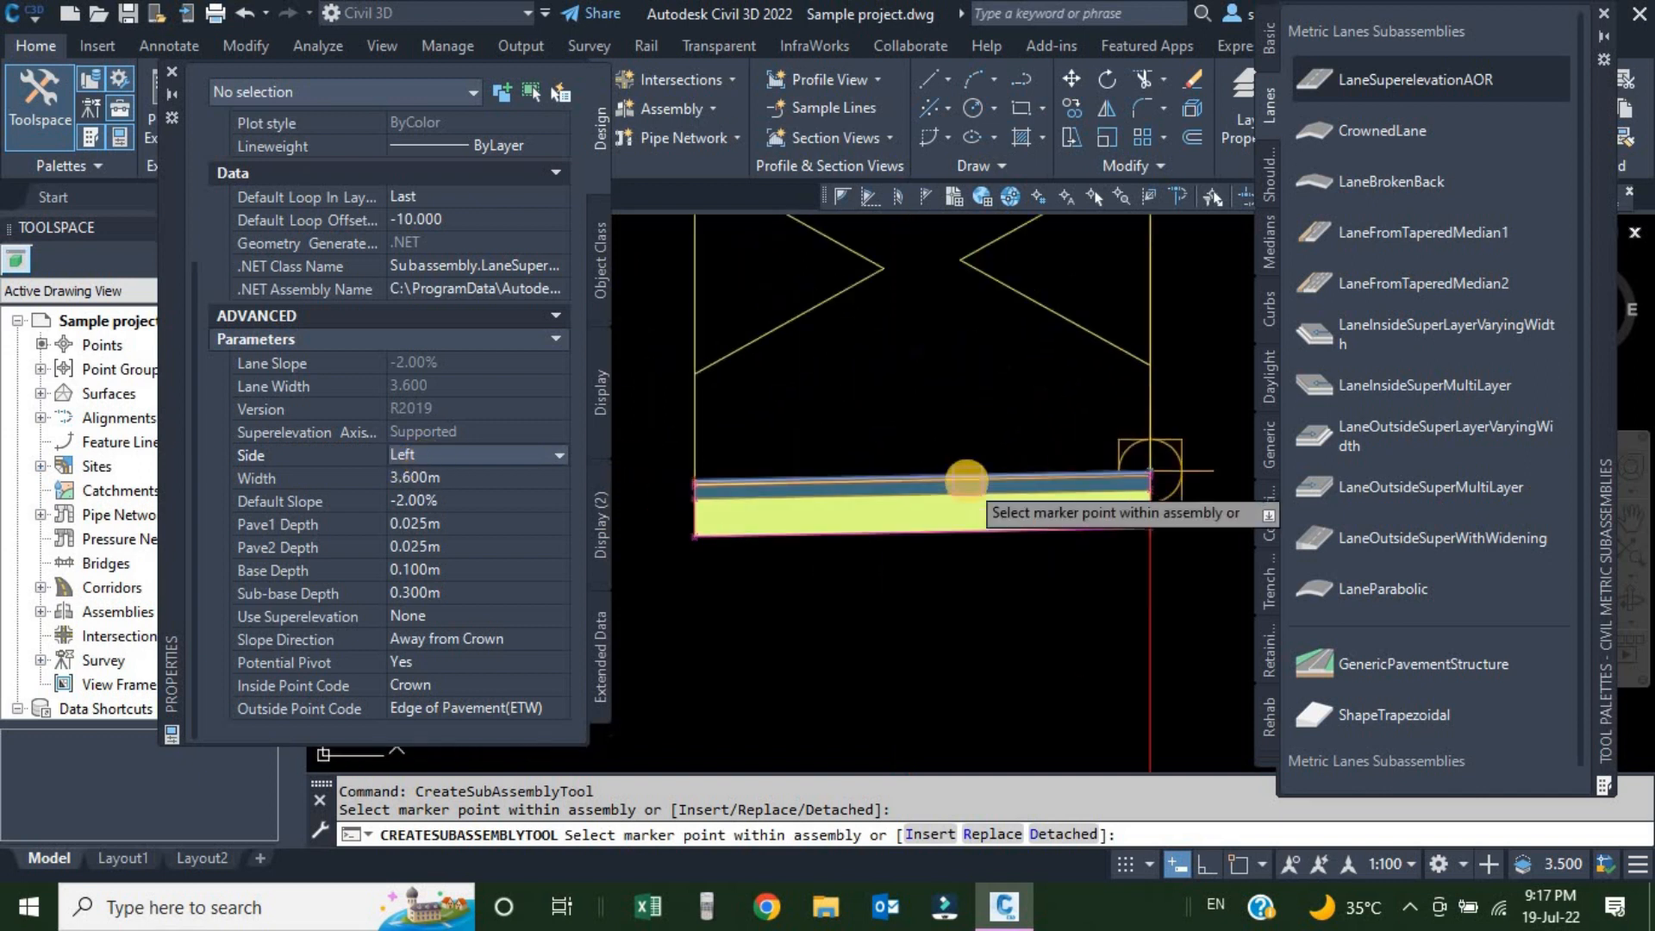
pyautogui.moveTo(805, 450); pyautogui.dragTo(830, 451, button='middle')
pyautogui.scroll(-5, 923, 495)
pyautogui.scroll(4, 919, 450)
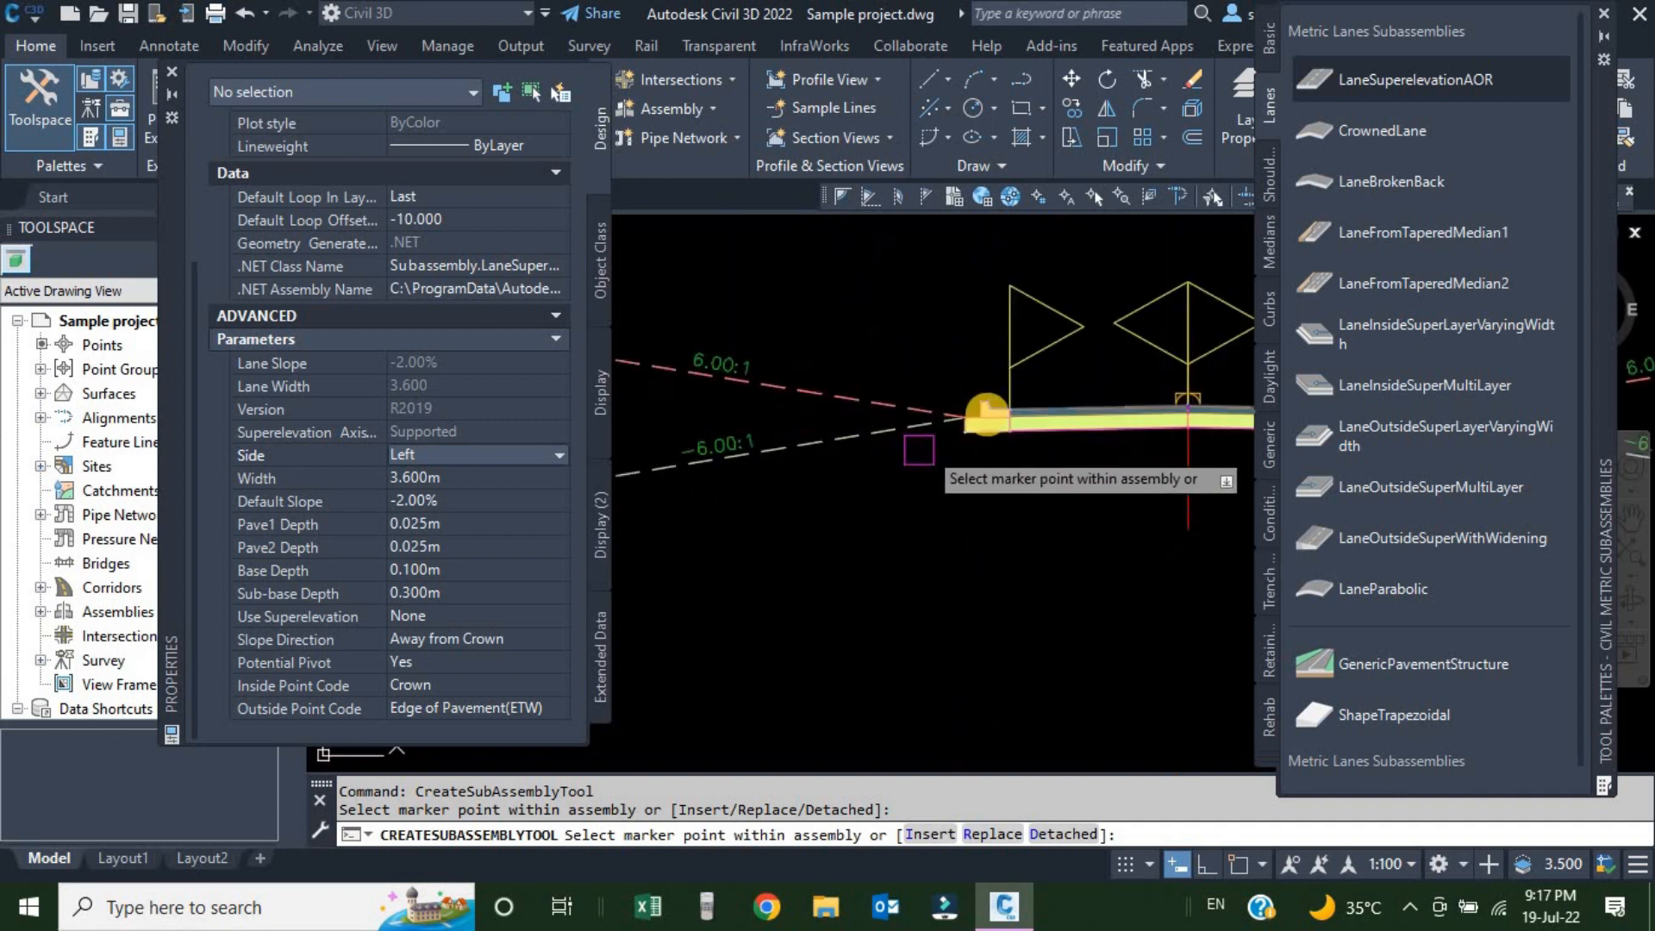
pyautogui.scroll(6, 919, 449)
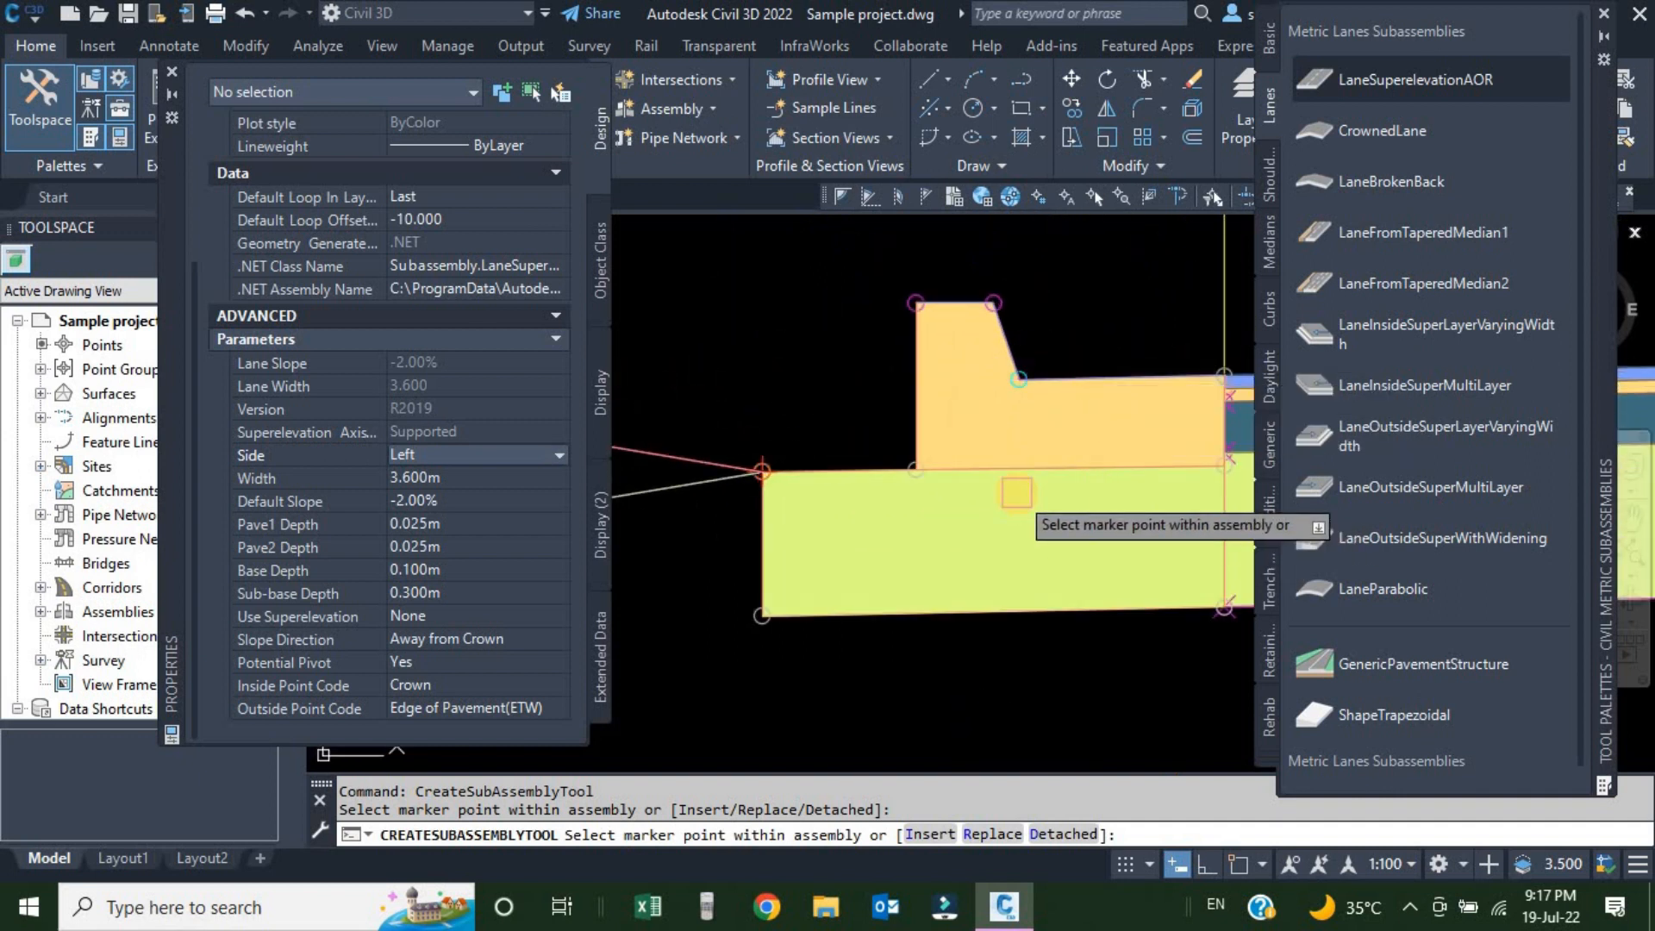
pyautogui.scroll(-6, 1017, 518)
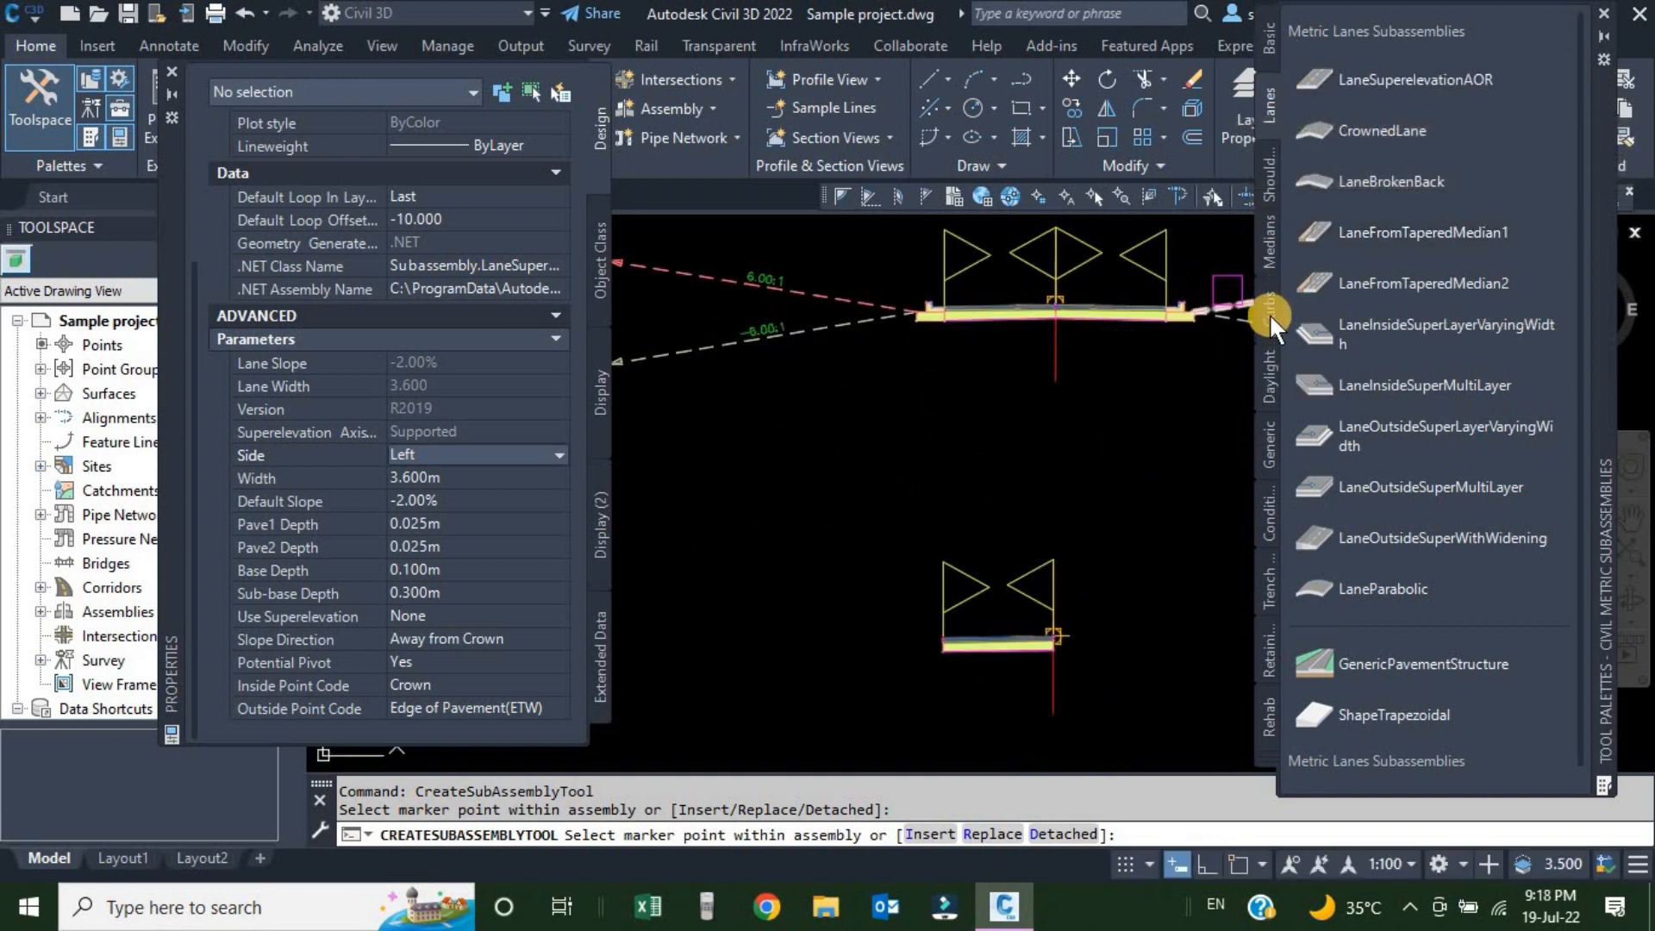
# Attach a left UrbanCurbGutterValley1 subassembly to the top marker point at the new lane's outer edge
pyautogui.click(1269, 313)
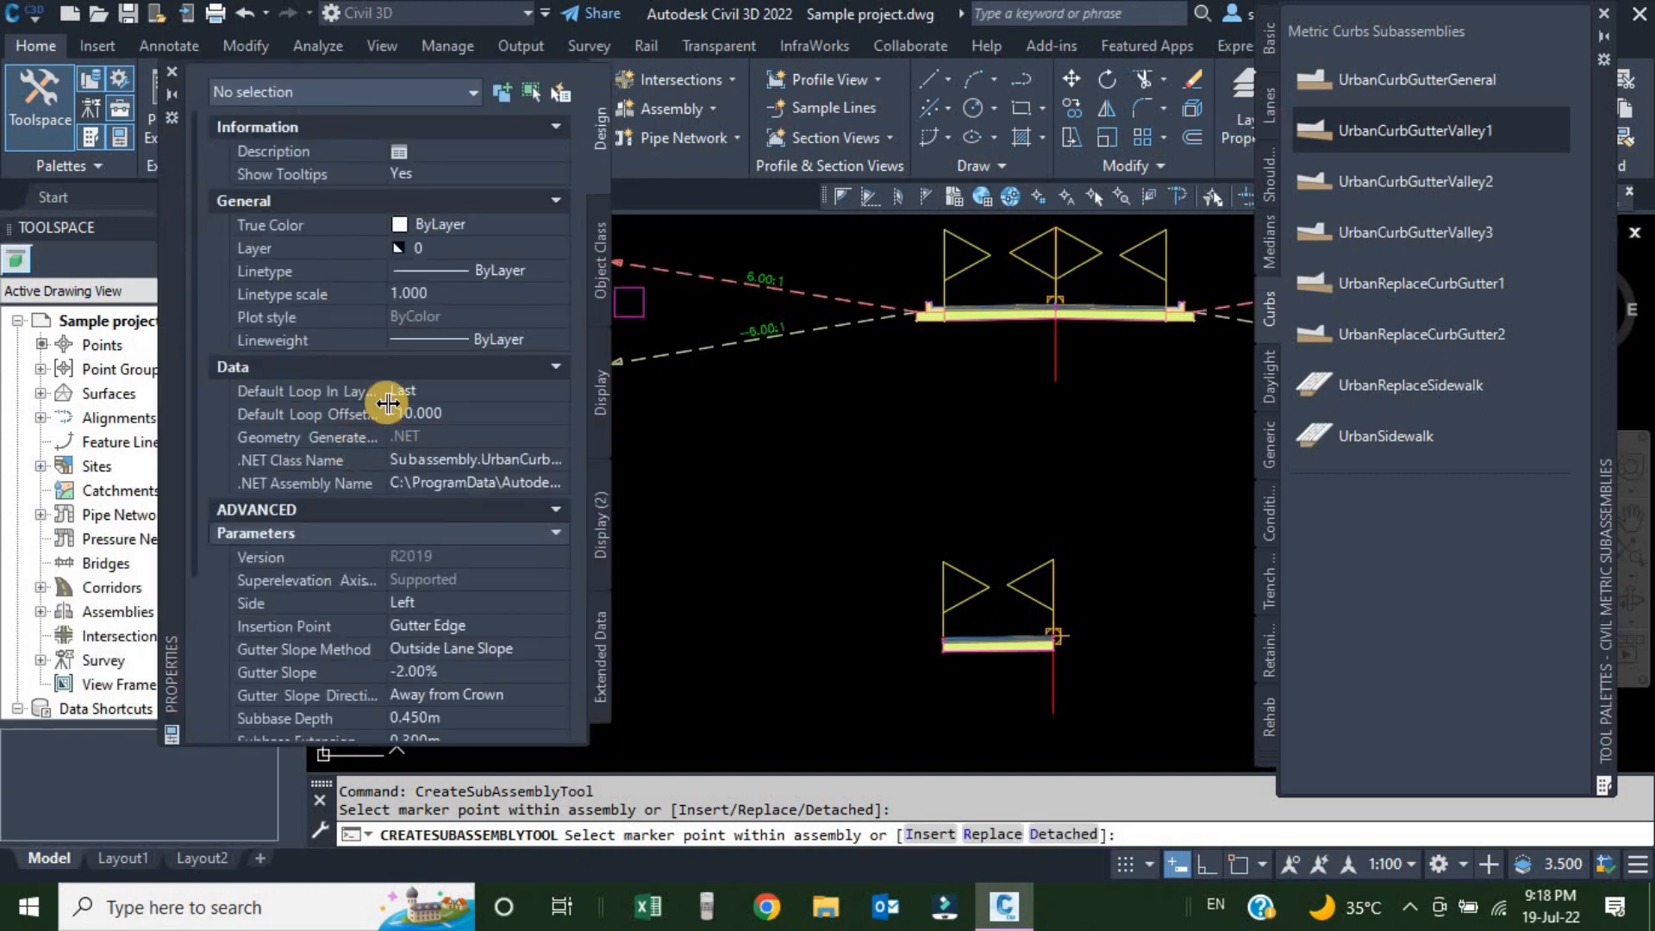
pyautogui.scroll(-3, 391, 406)
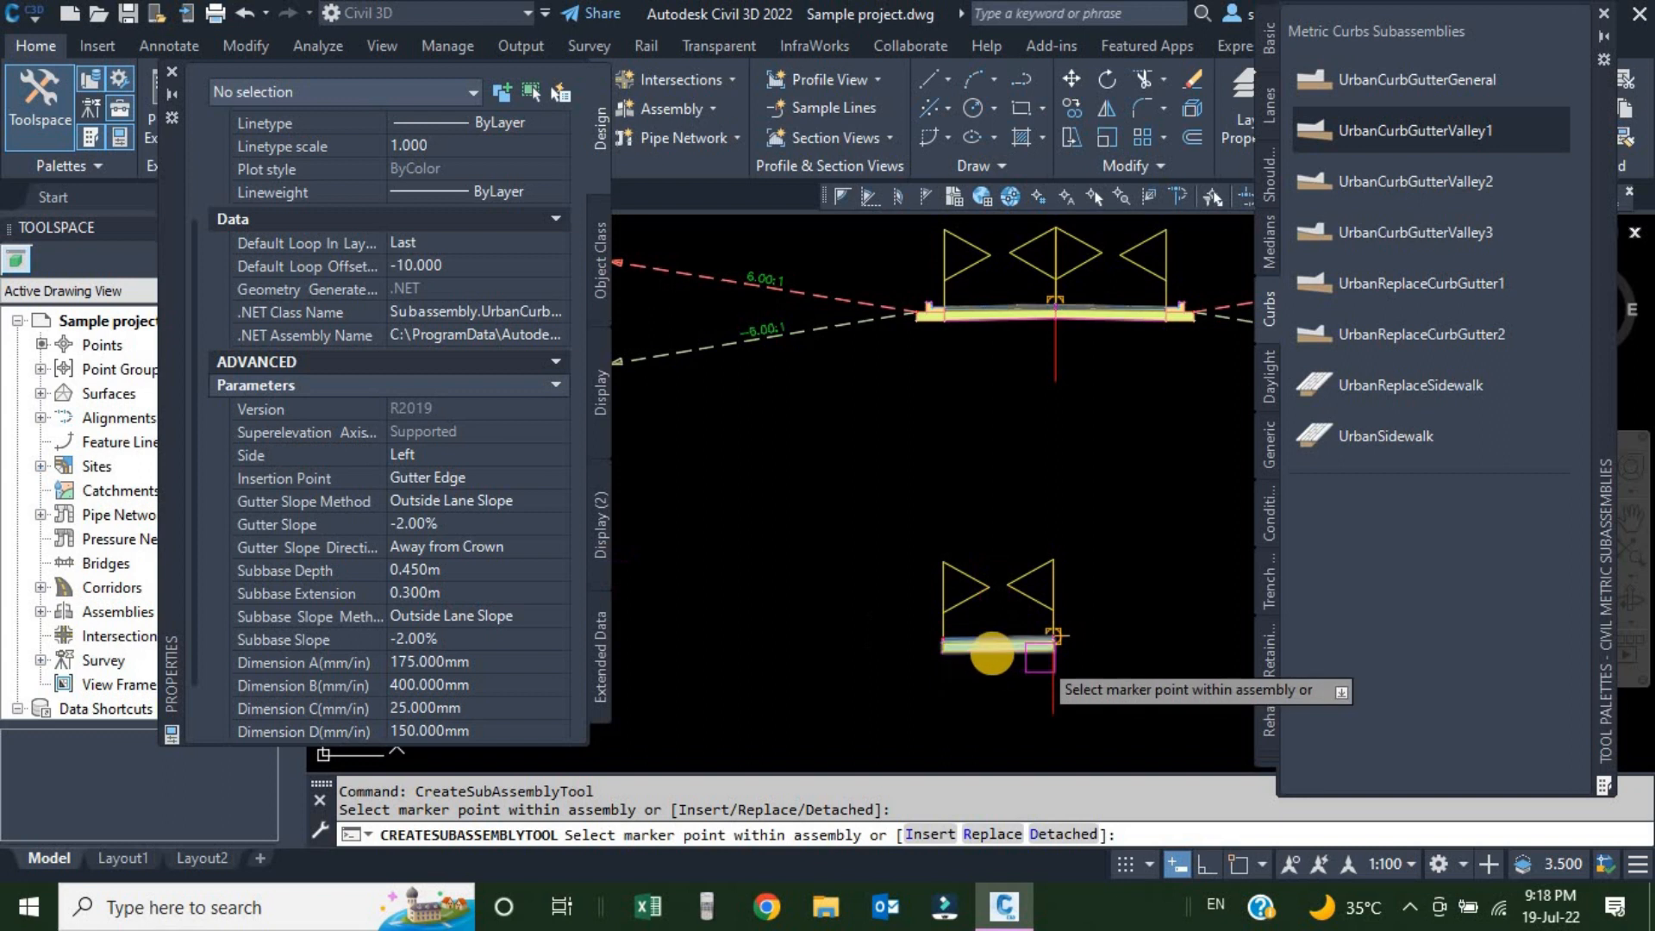
pyautogui.scroll(5, 991, 656)
pyautogui.scroll(-1, 457, 578)
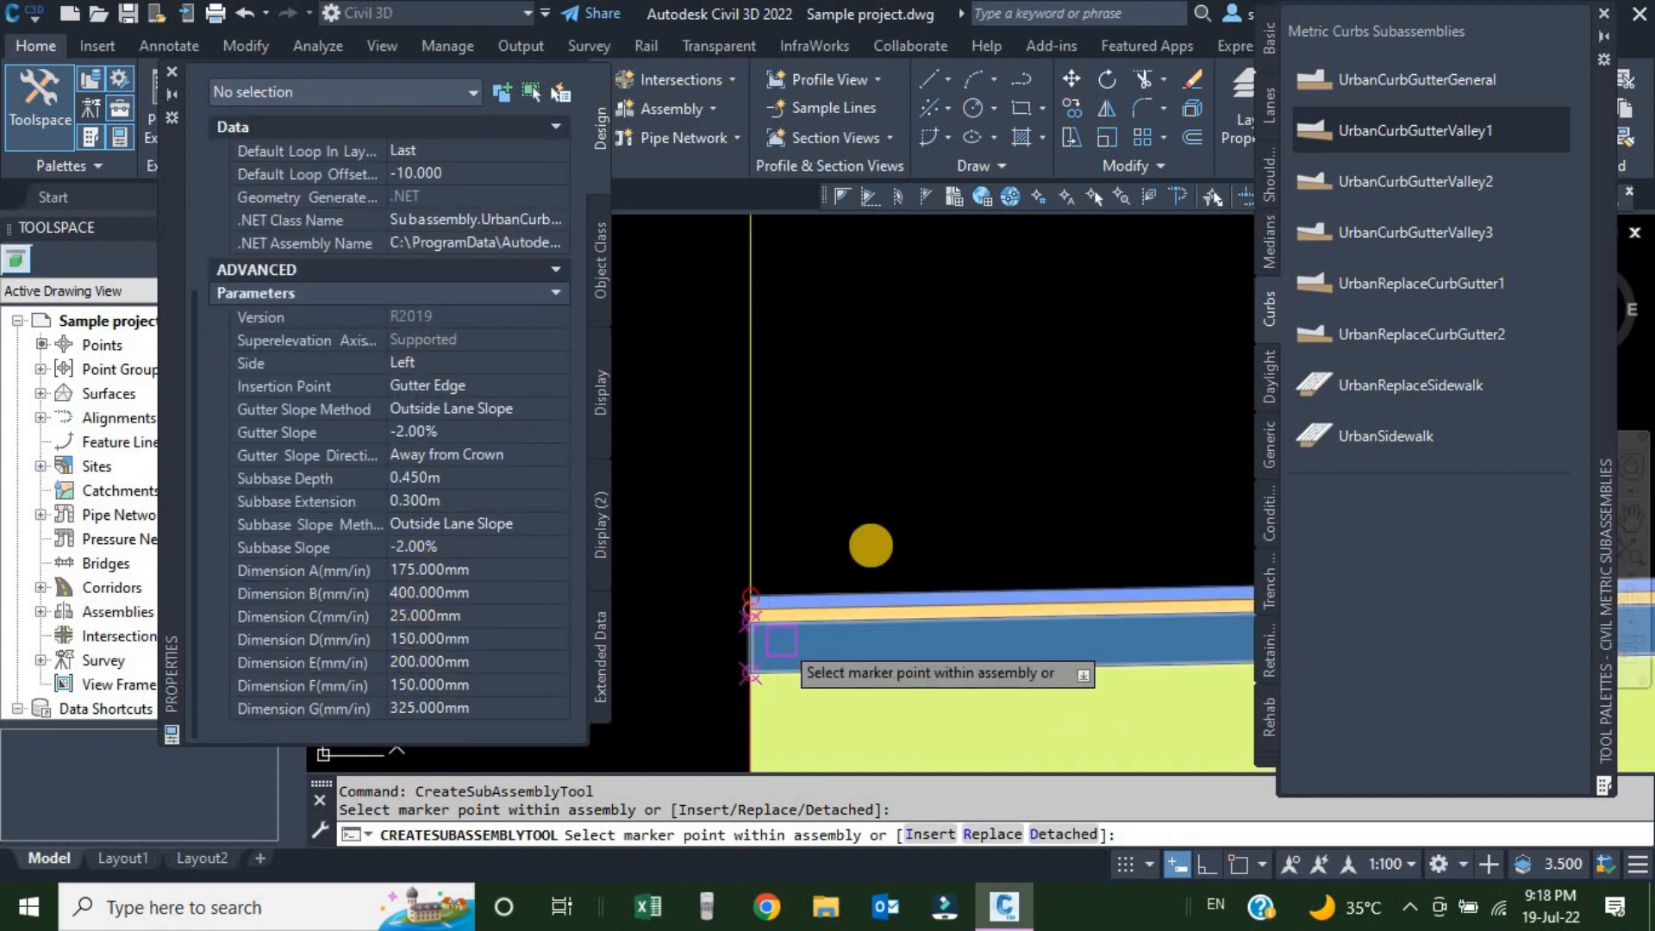
pyautogui.scroll(4, 871, 546)
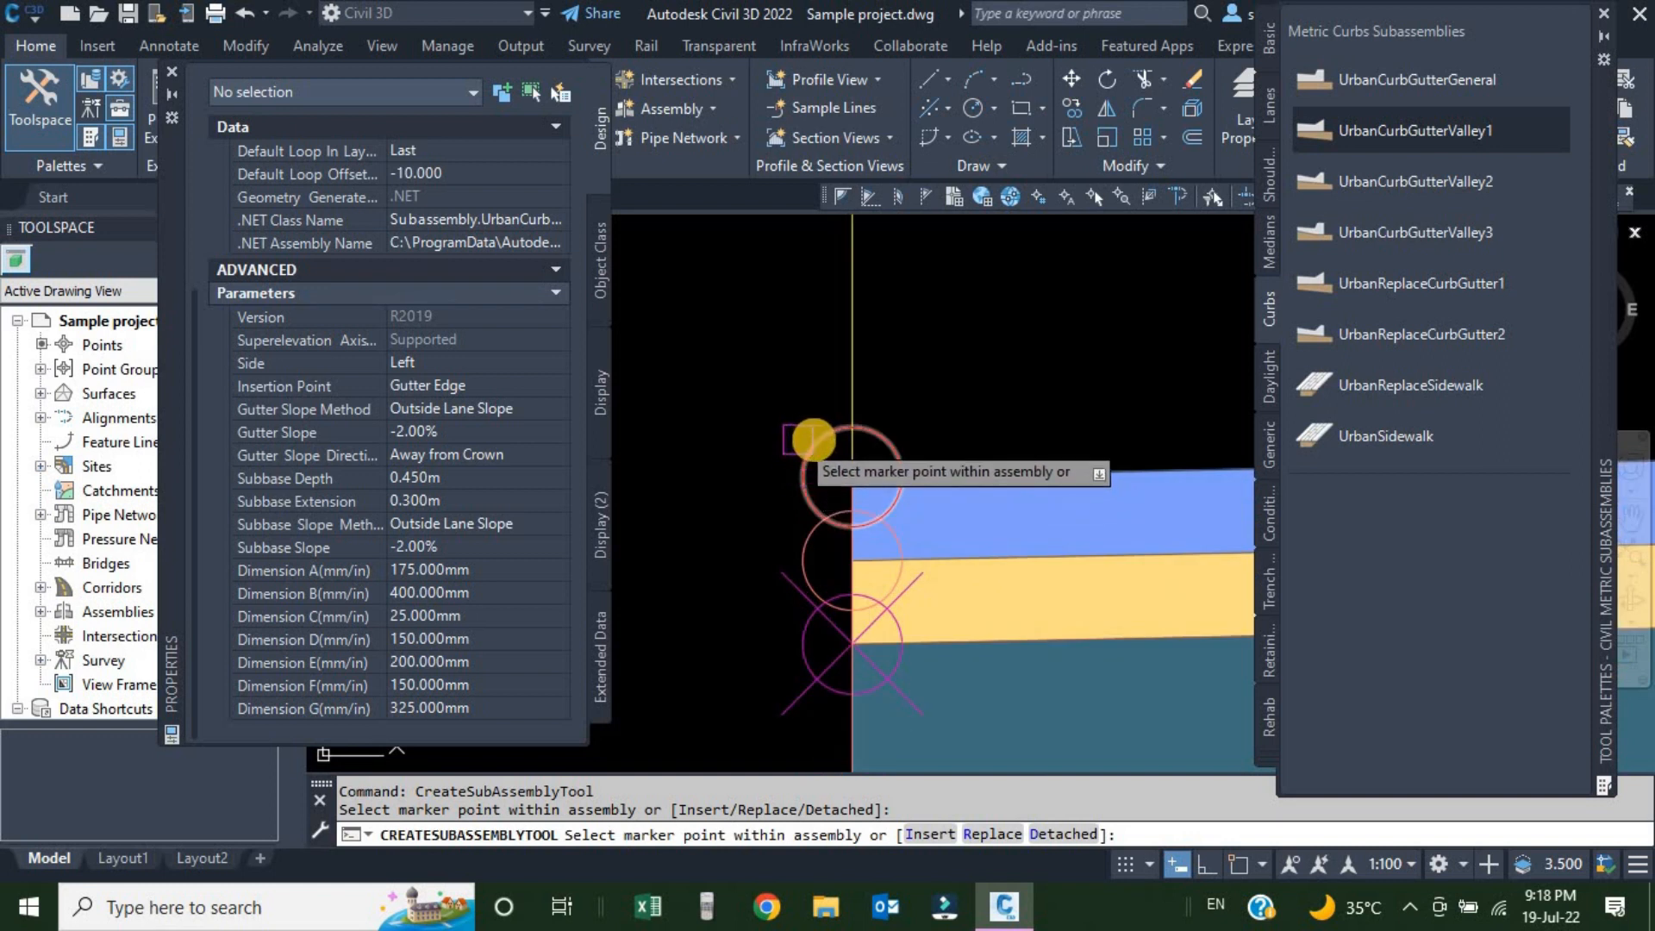
pyautogui.scroll(-4, 814, 443)
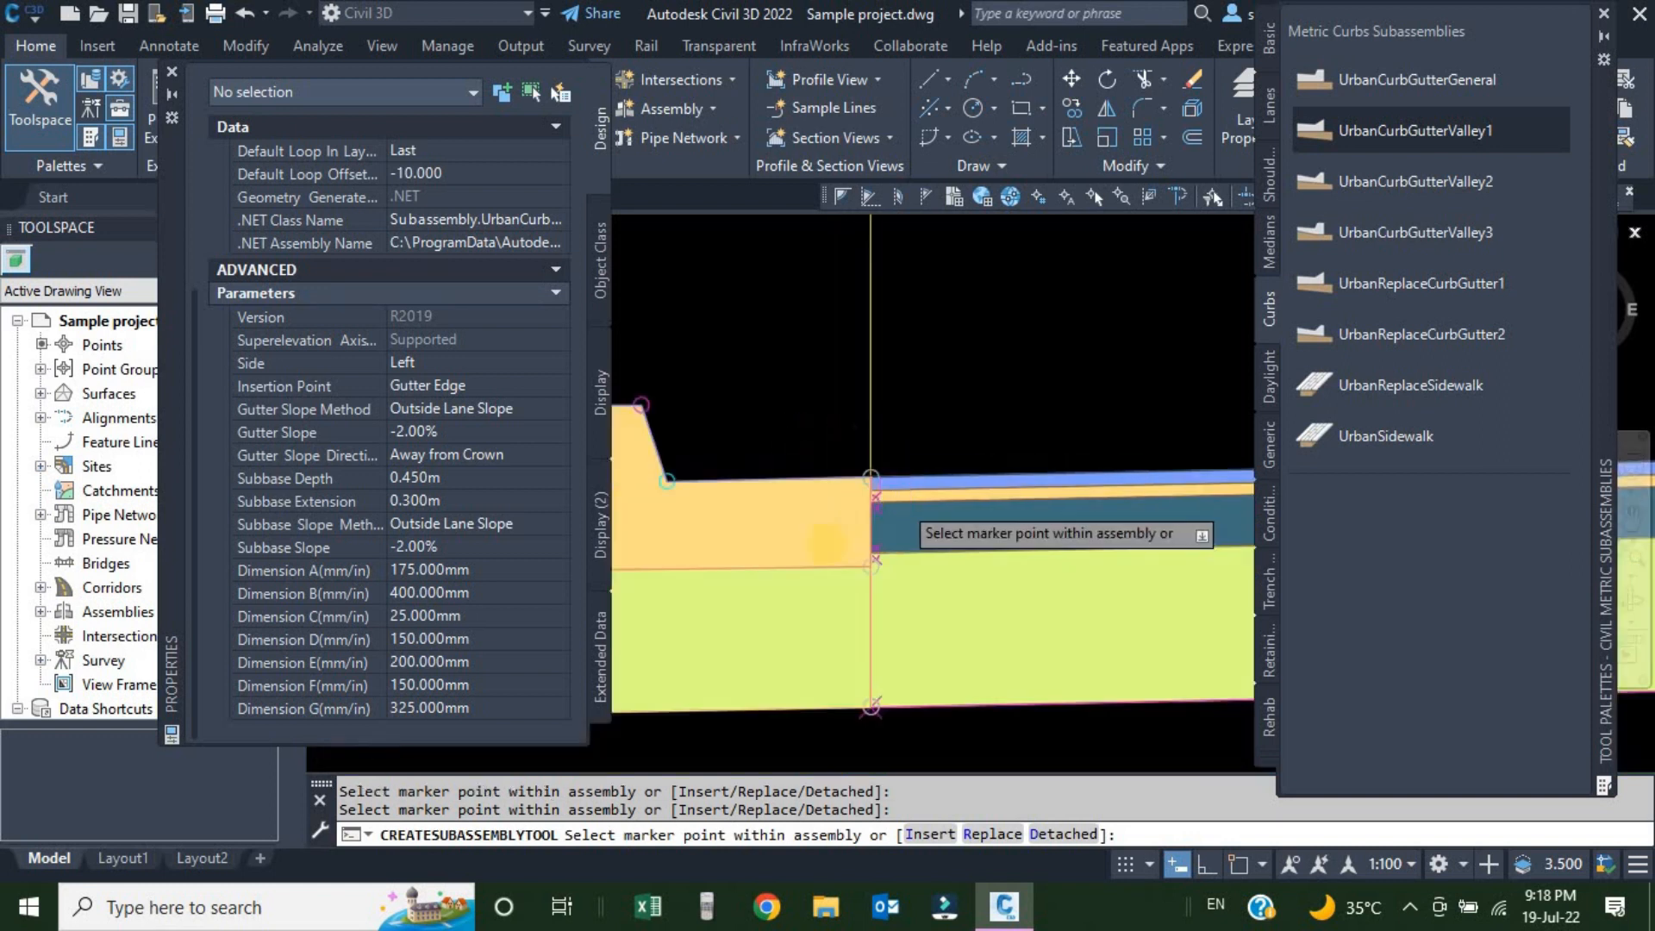
# Examine the new curb and gutter, and check the daylight slopes beyond the curb of the existing street assembly
pyautogui.scroll(2, 780, 547)
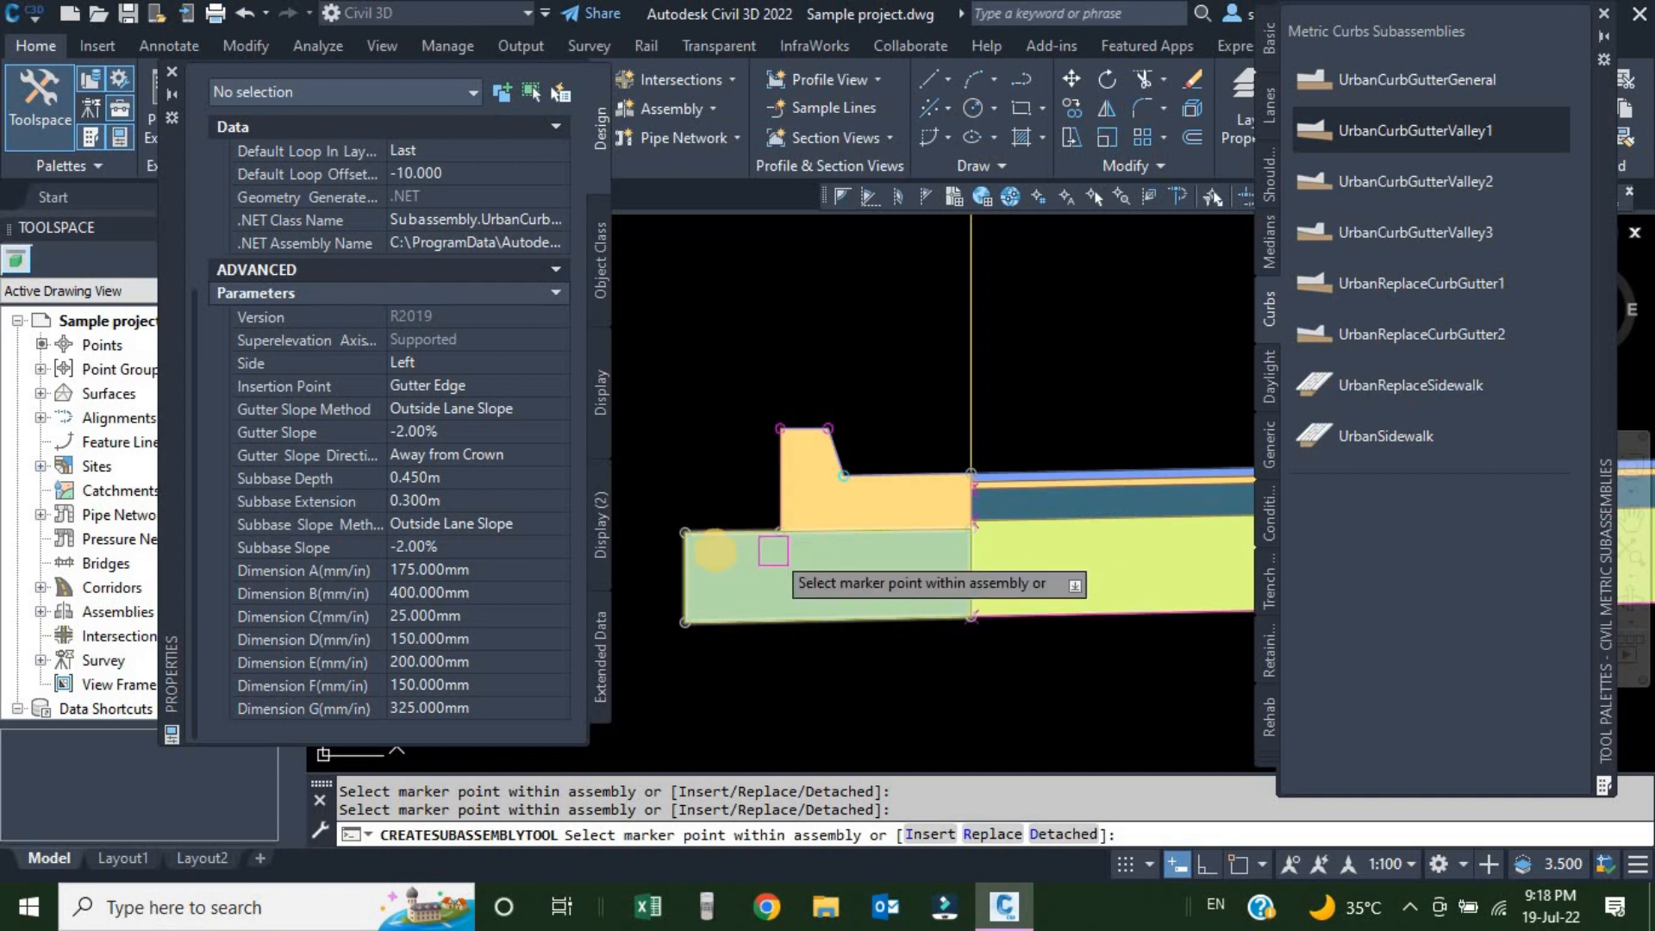
pyautogui.scroll(2, 720, 564)
pyautogui.moveTo(720, 563); pyautogui.dragTo(795, 541, button='middle')
pyautogui.scroll(-12, 873, 491)
pyautogui.moveTo(846, 385); pyautogui.dragTo(900, 500, button='middle')
pyautogui.scroll(6, 838, 399)
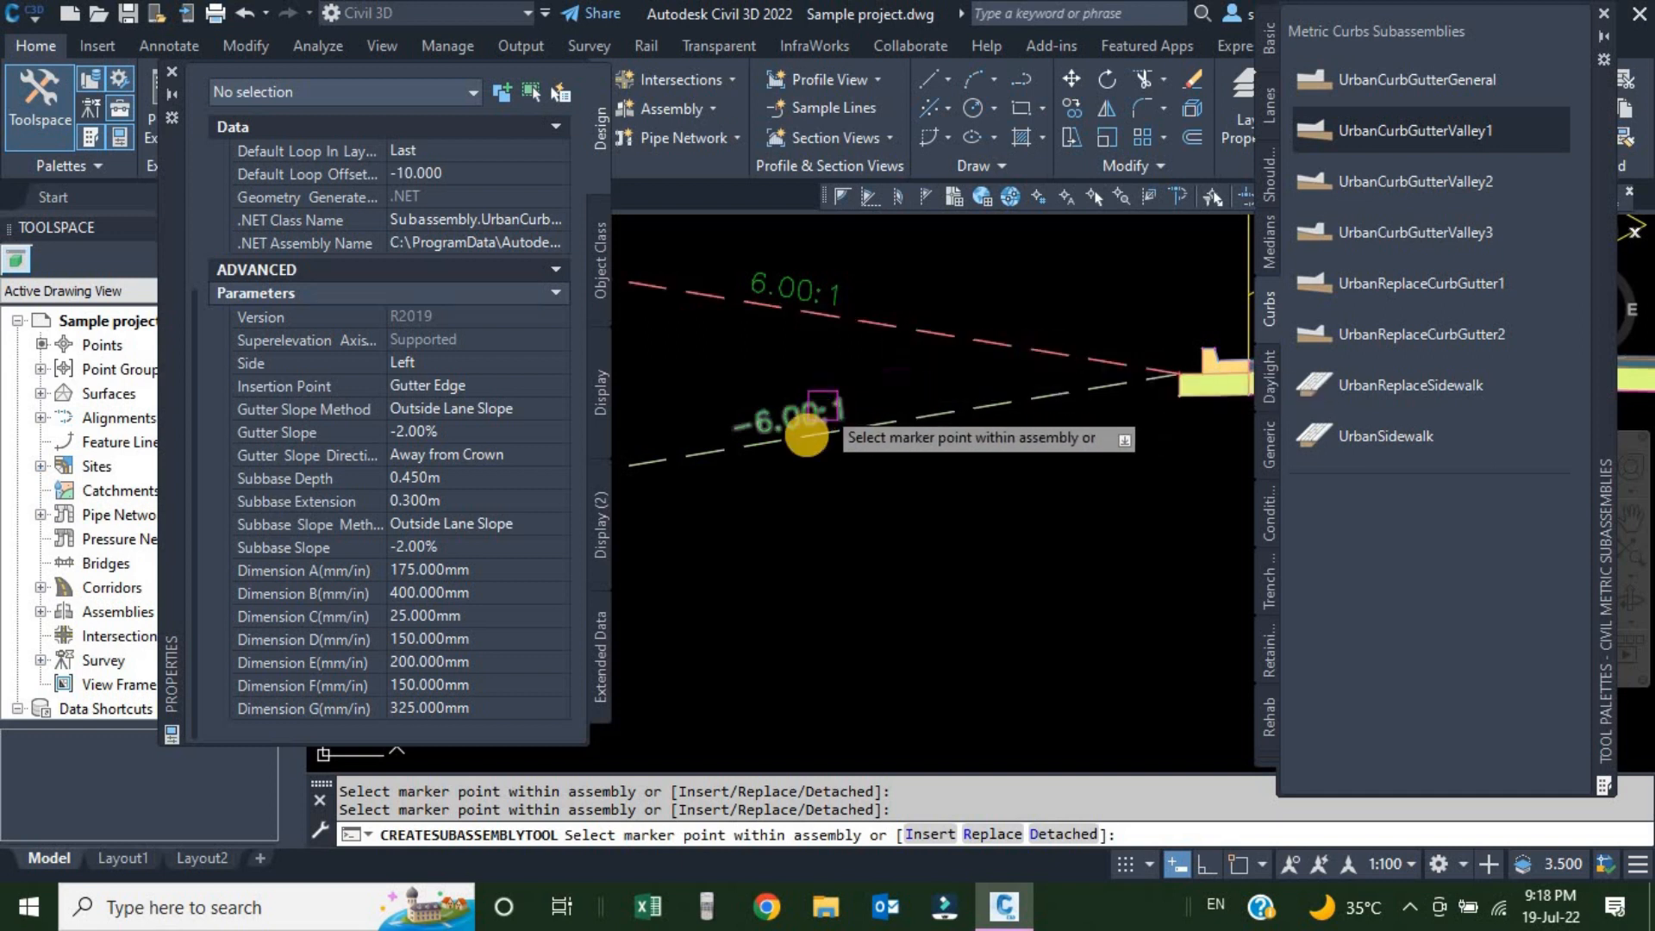
pyautogui.scroll(-8, 806, 437)
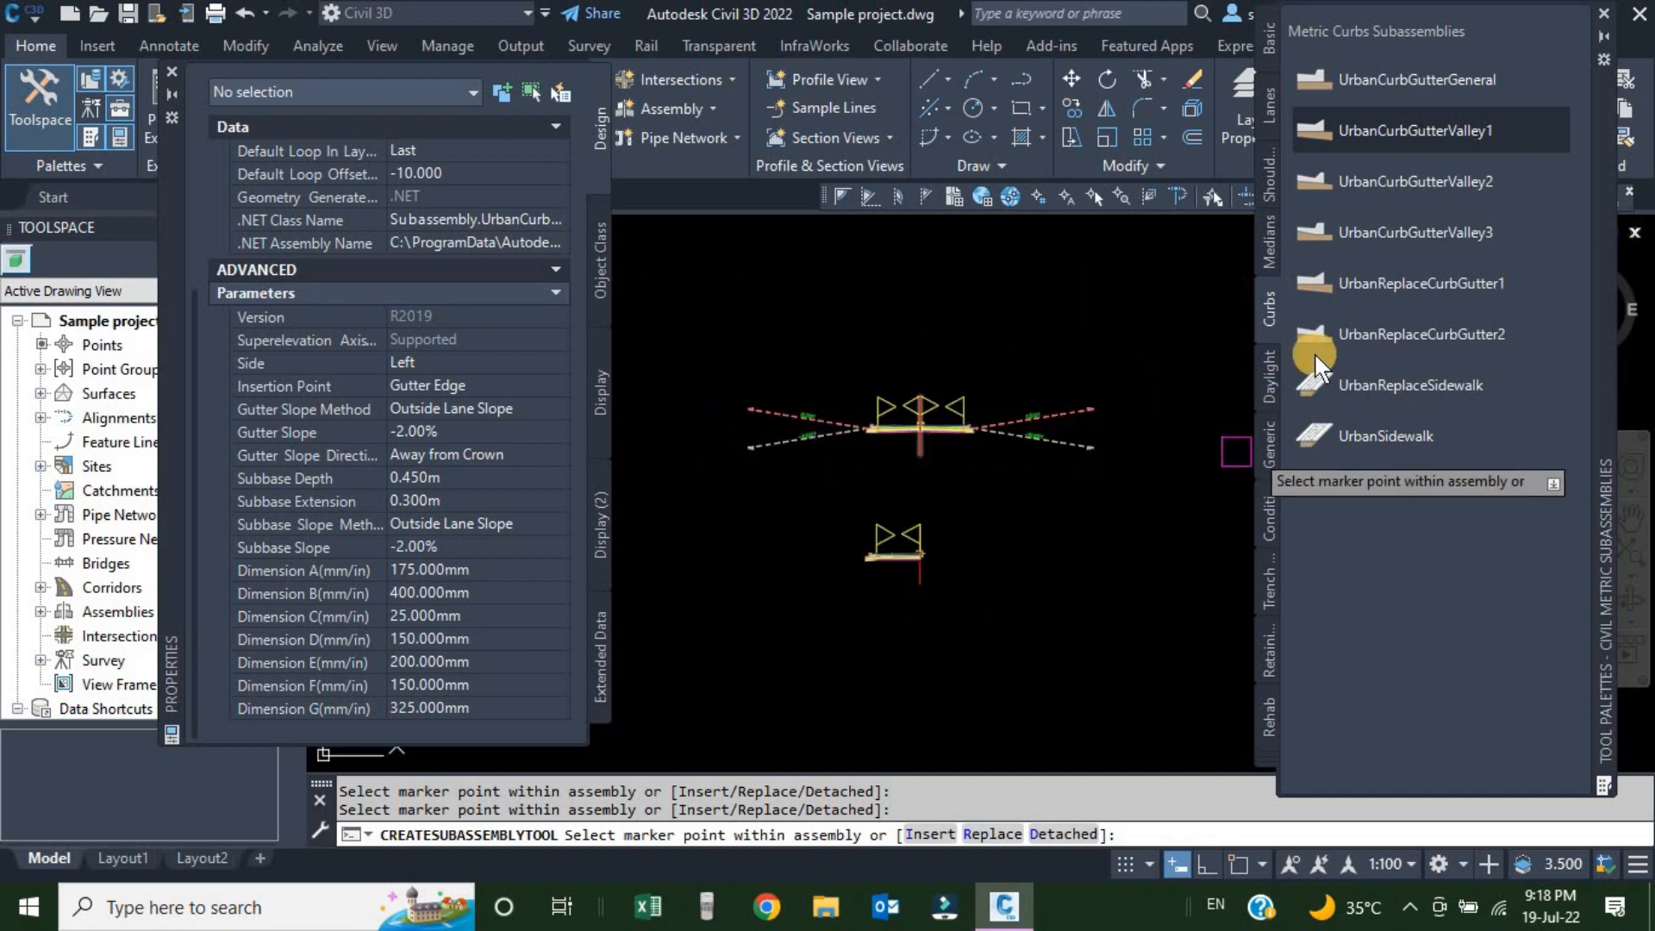
# Attach a left DaylightGeneral subassembly to the outer top marker point of the new curb's subbase
pyautogui.click(1271, 381)
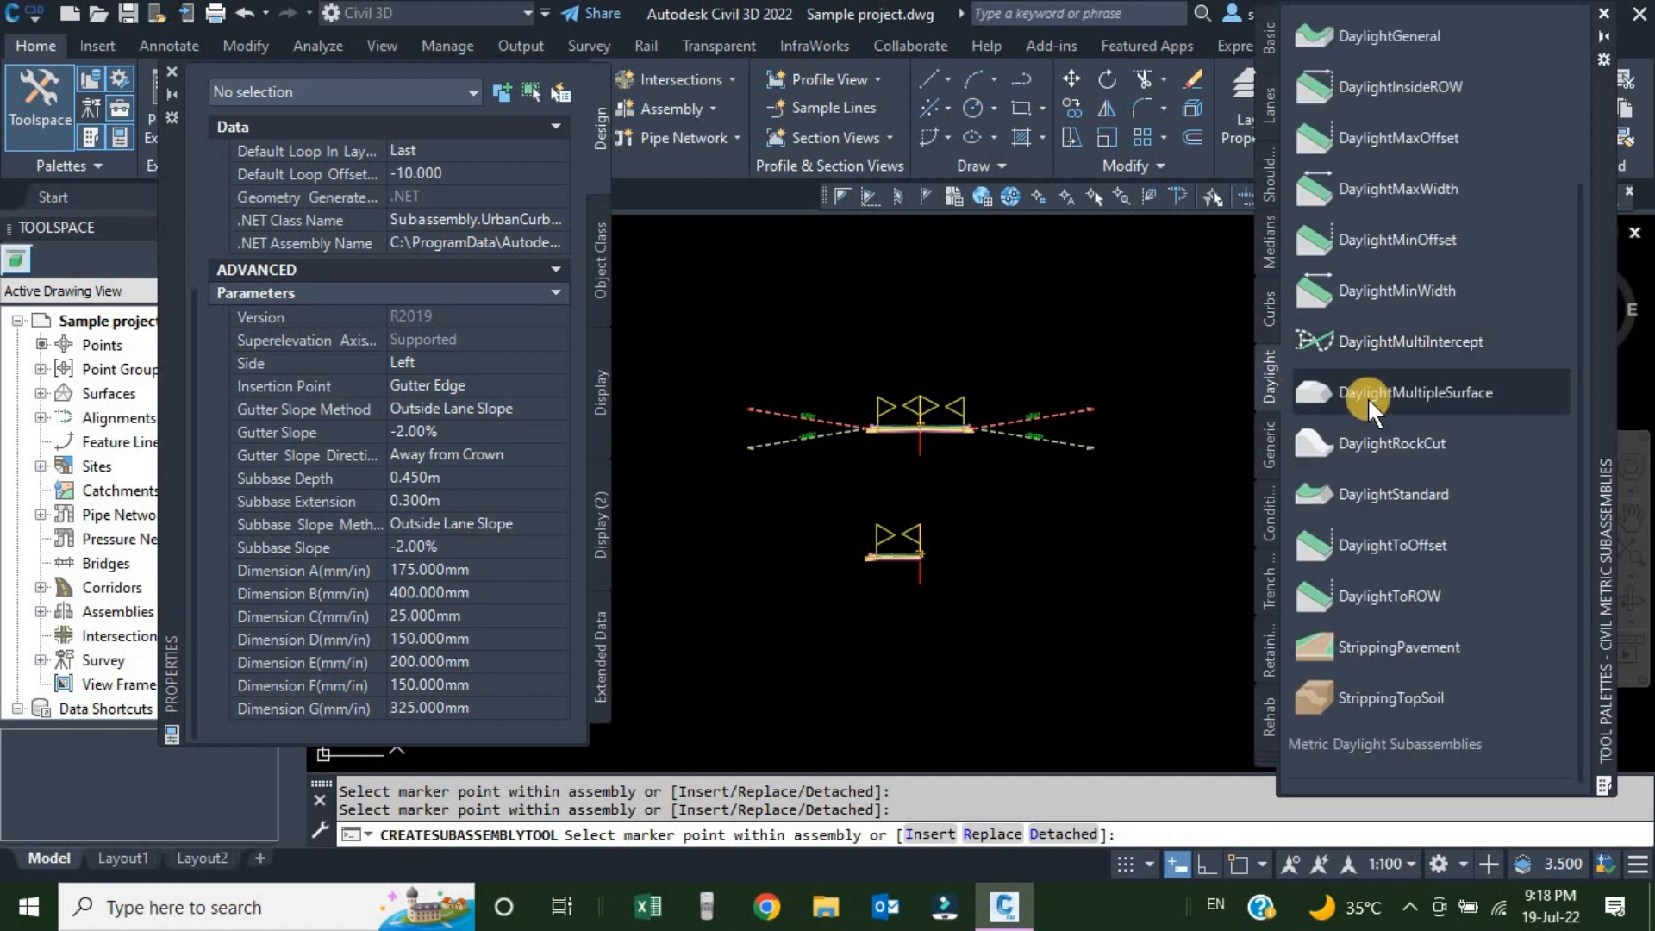
pyautogui.click(1361, 341)
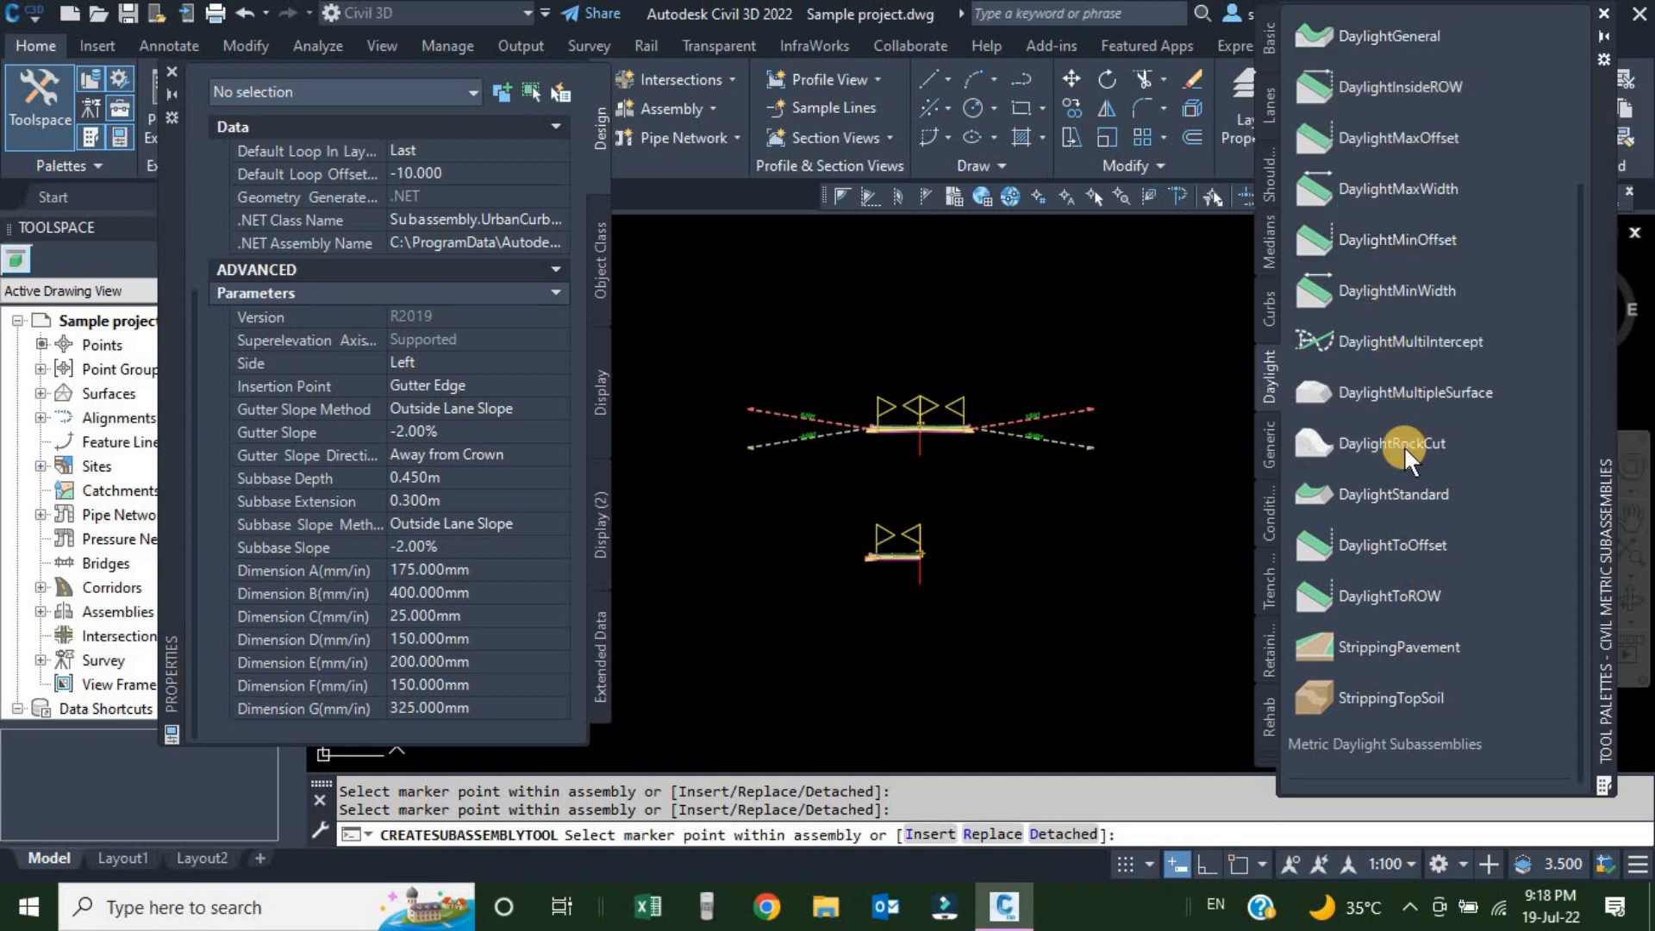
pyautogui.click(1384, 38)
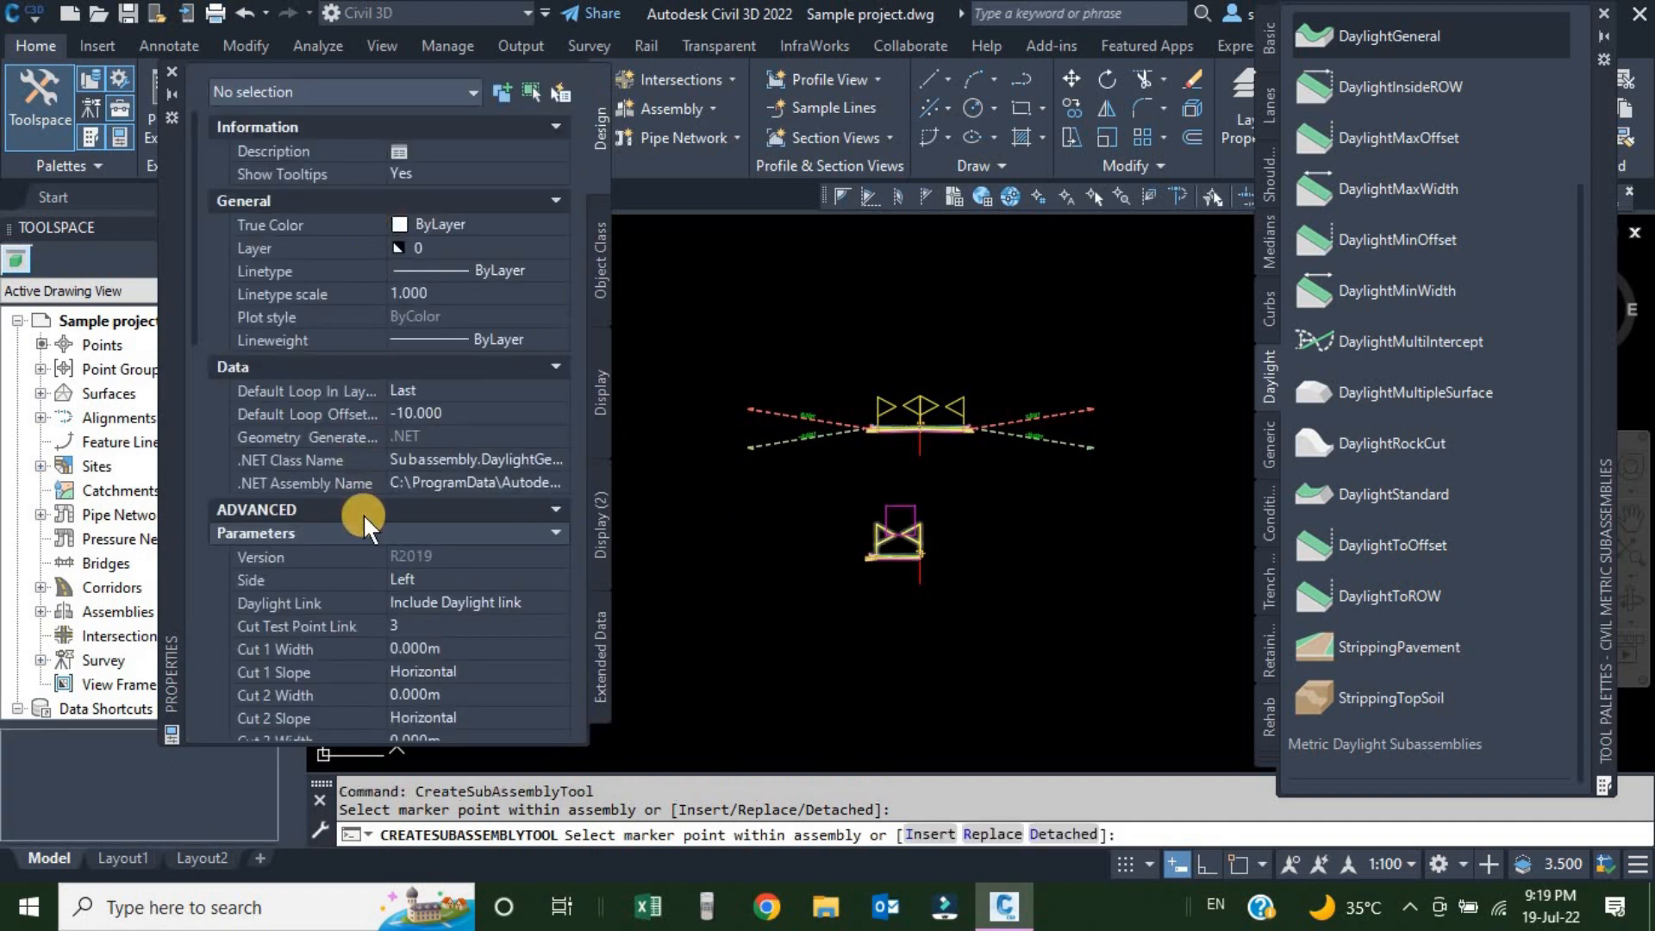
pyautogui.scroll(5, 828, 561)
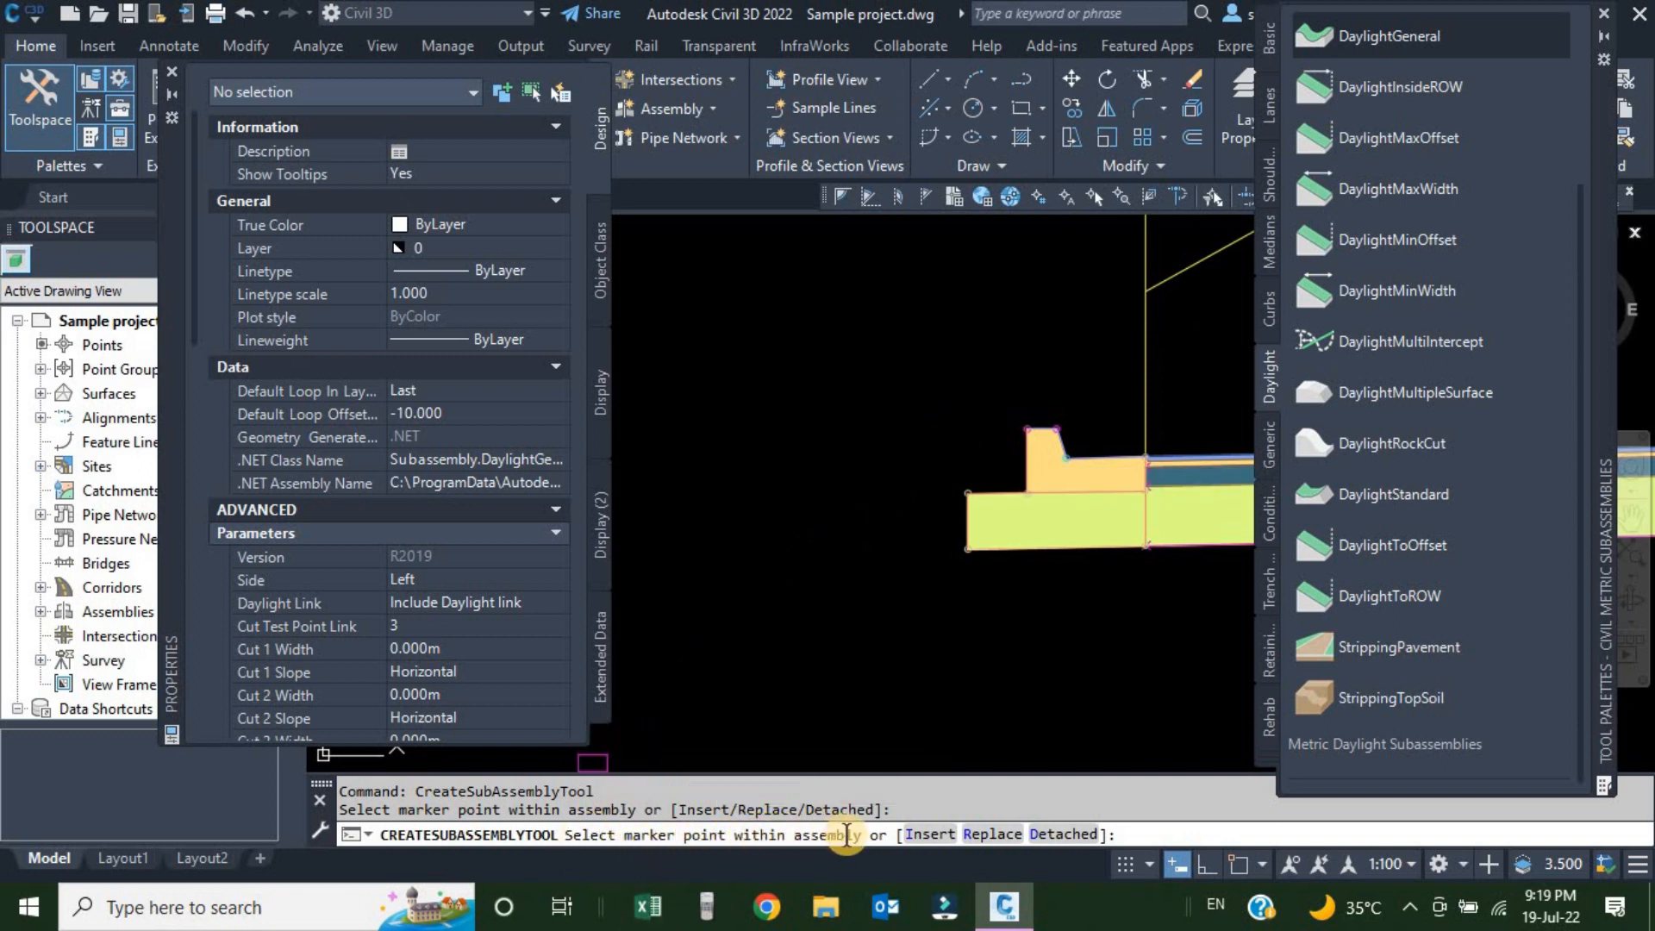
pyautogui.scroll(4, 969, 458)
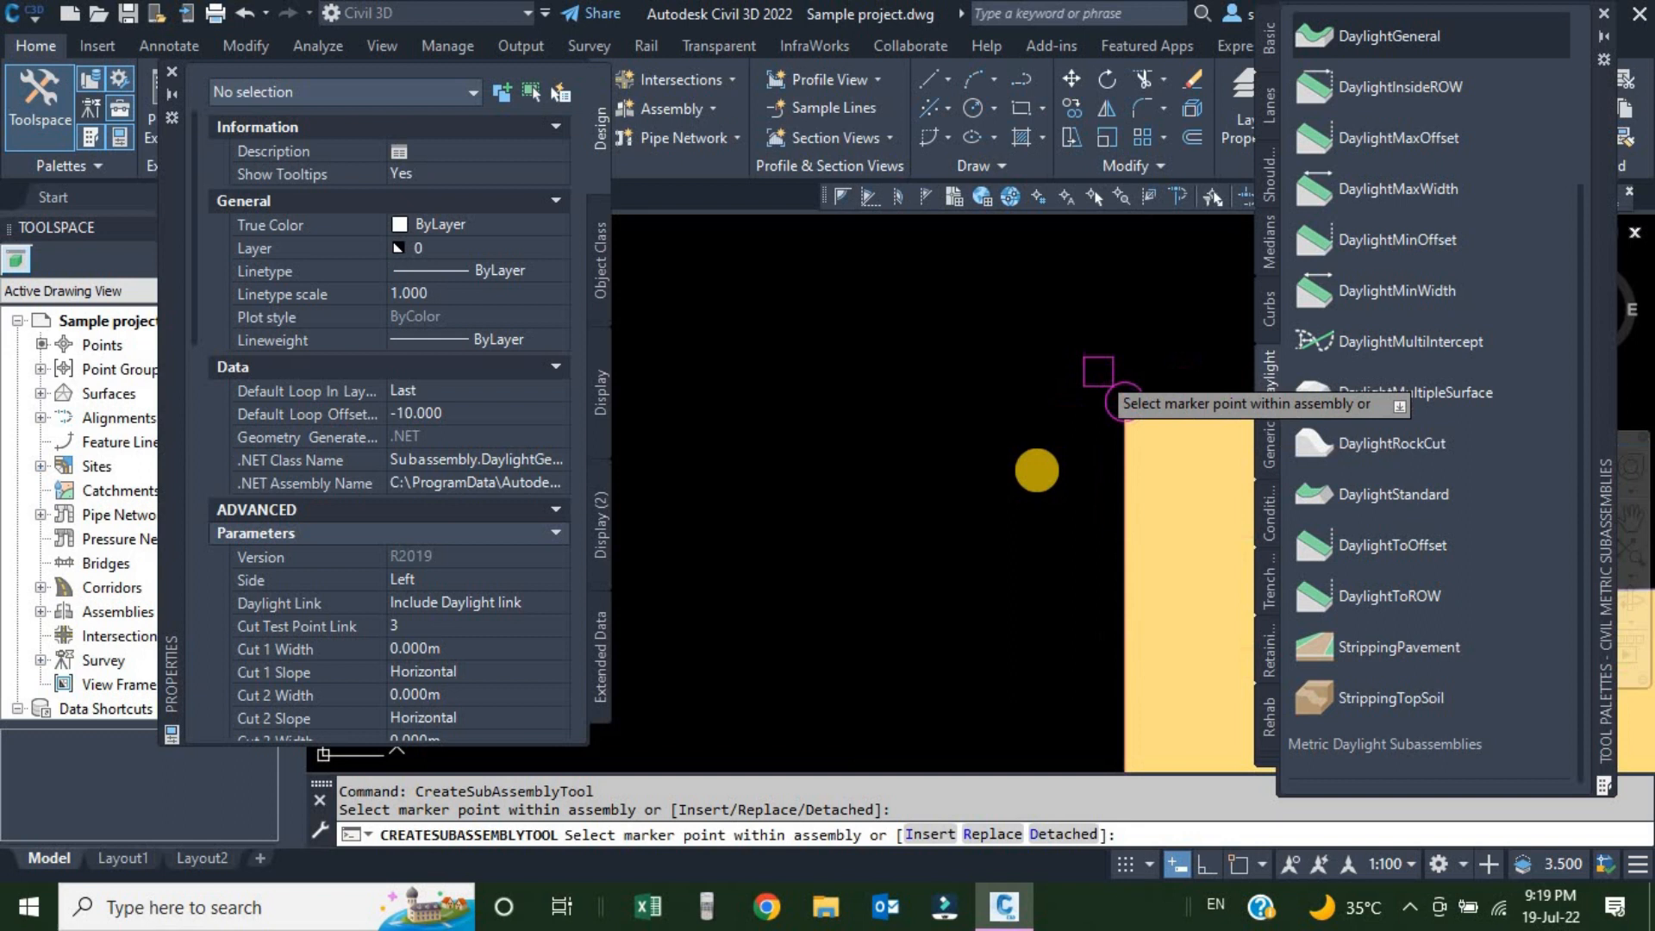
pyautogui.scroll(-2, 922, 552)
pyautogui.scroll(2, 916, 536)
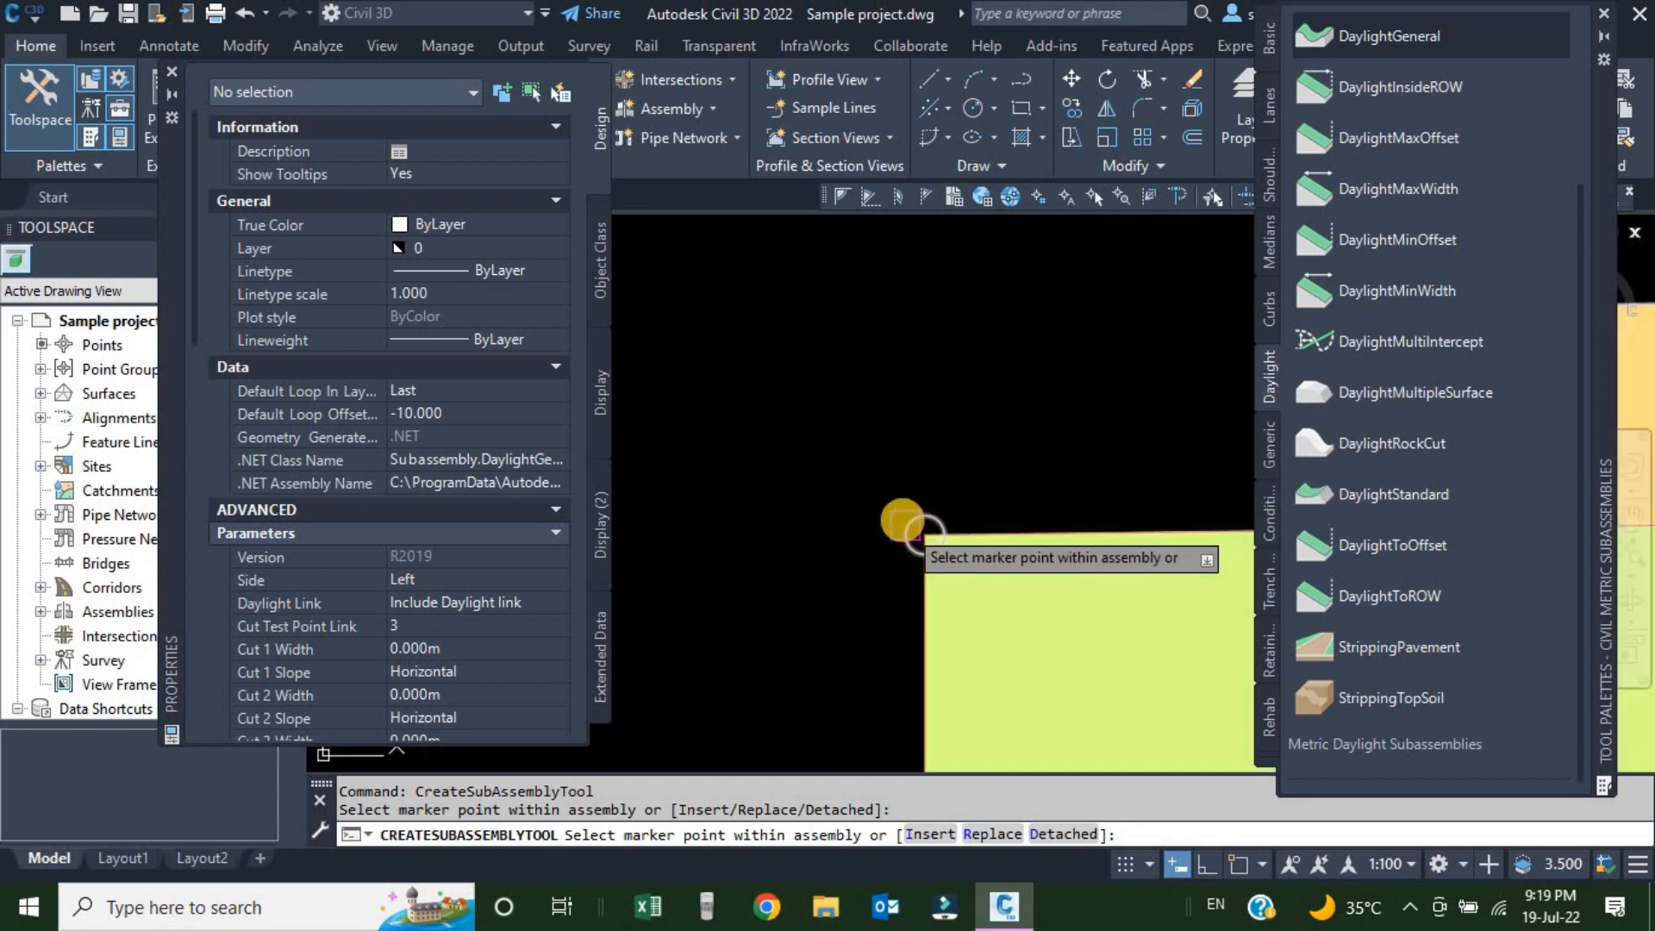
pyautogui.scroll(-5, 902, 522)
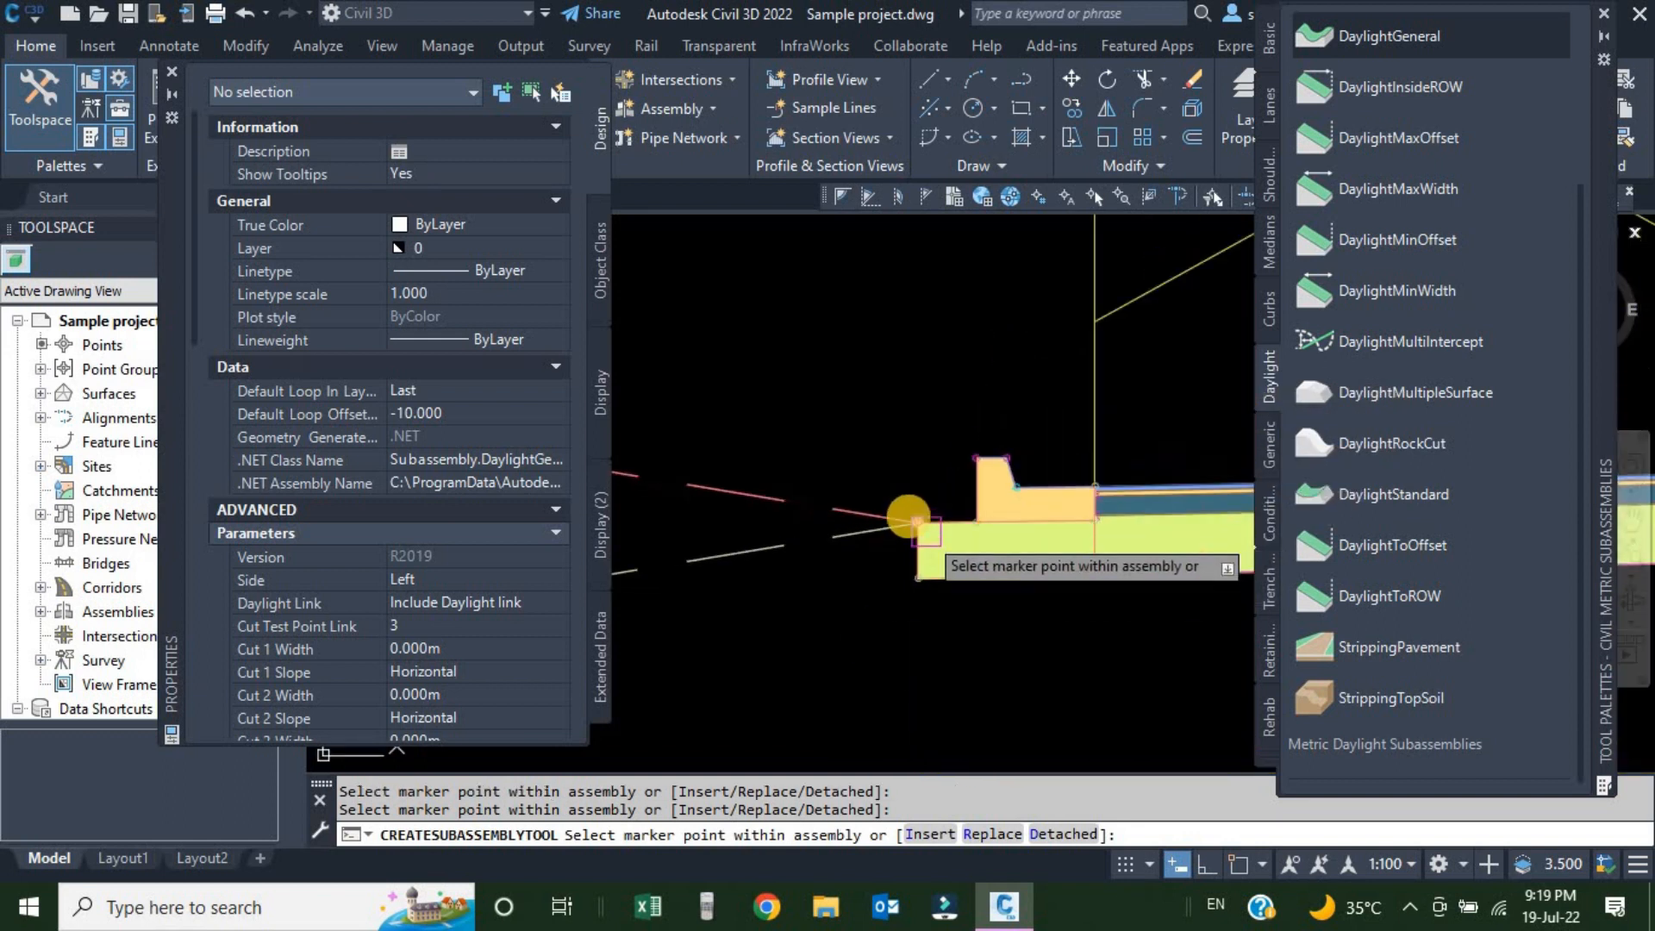
# Check the new left daylight slopes and the baseline's still empty right side
pyautogui.scroll(3, 825, 524)
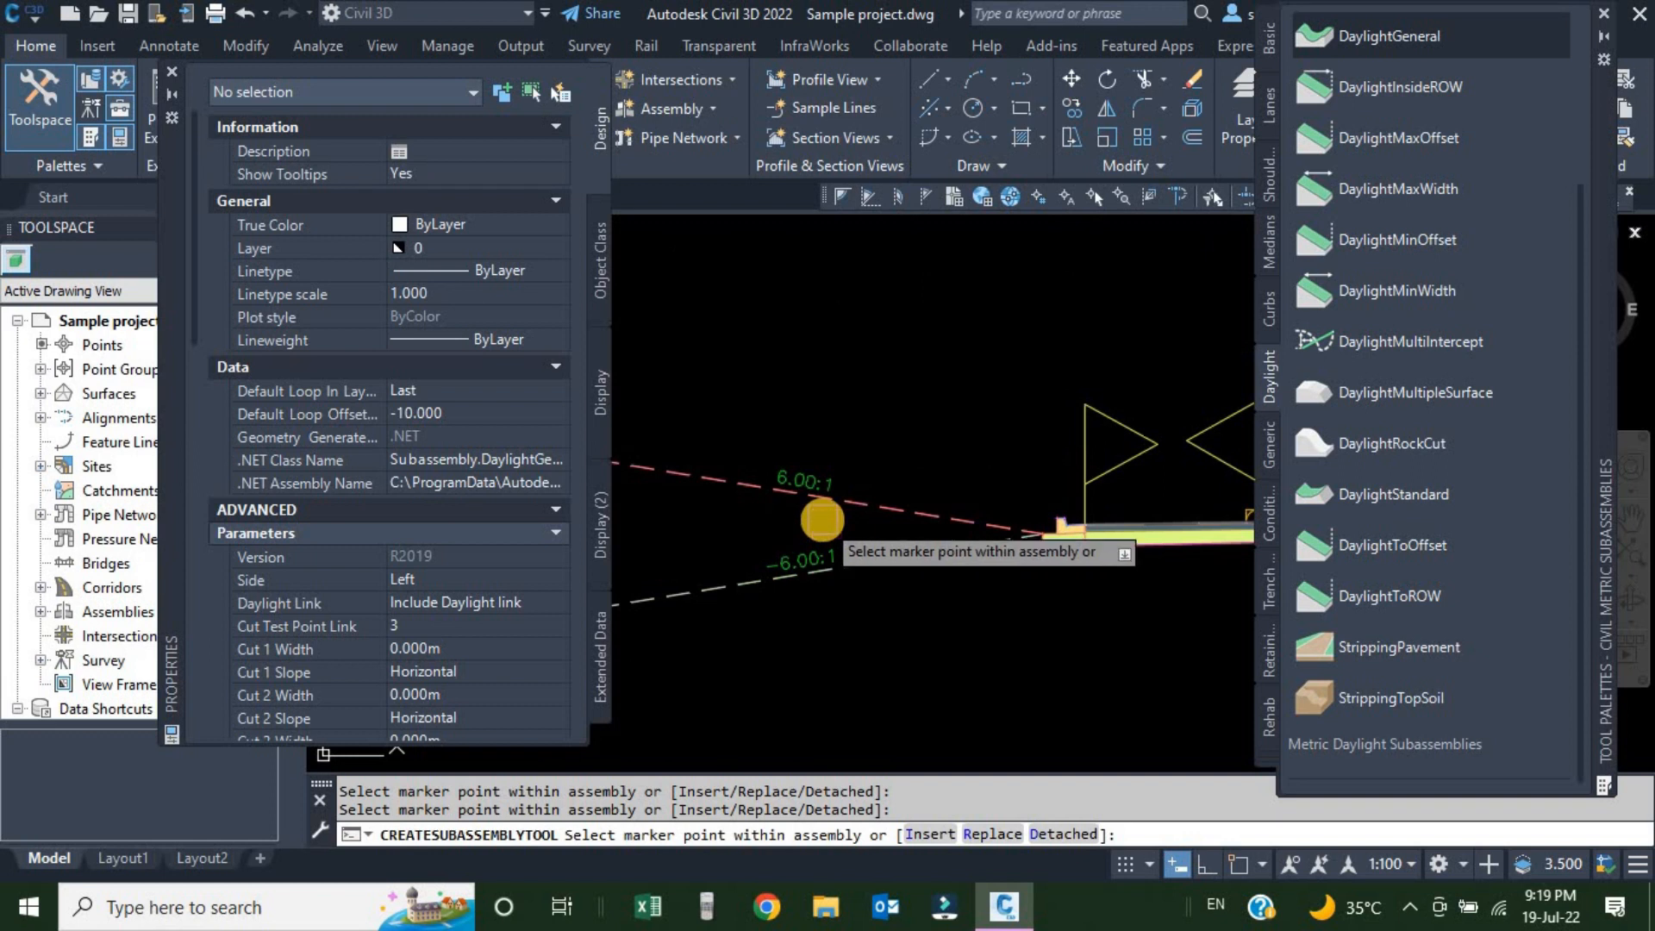
pyautogui.scroll(-3, 837, 518)
pyautogui.scroll(2, 1050, 512)
pyautogui.scroll(3, 1078, 527)
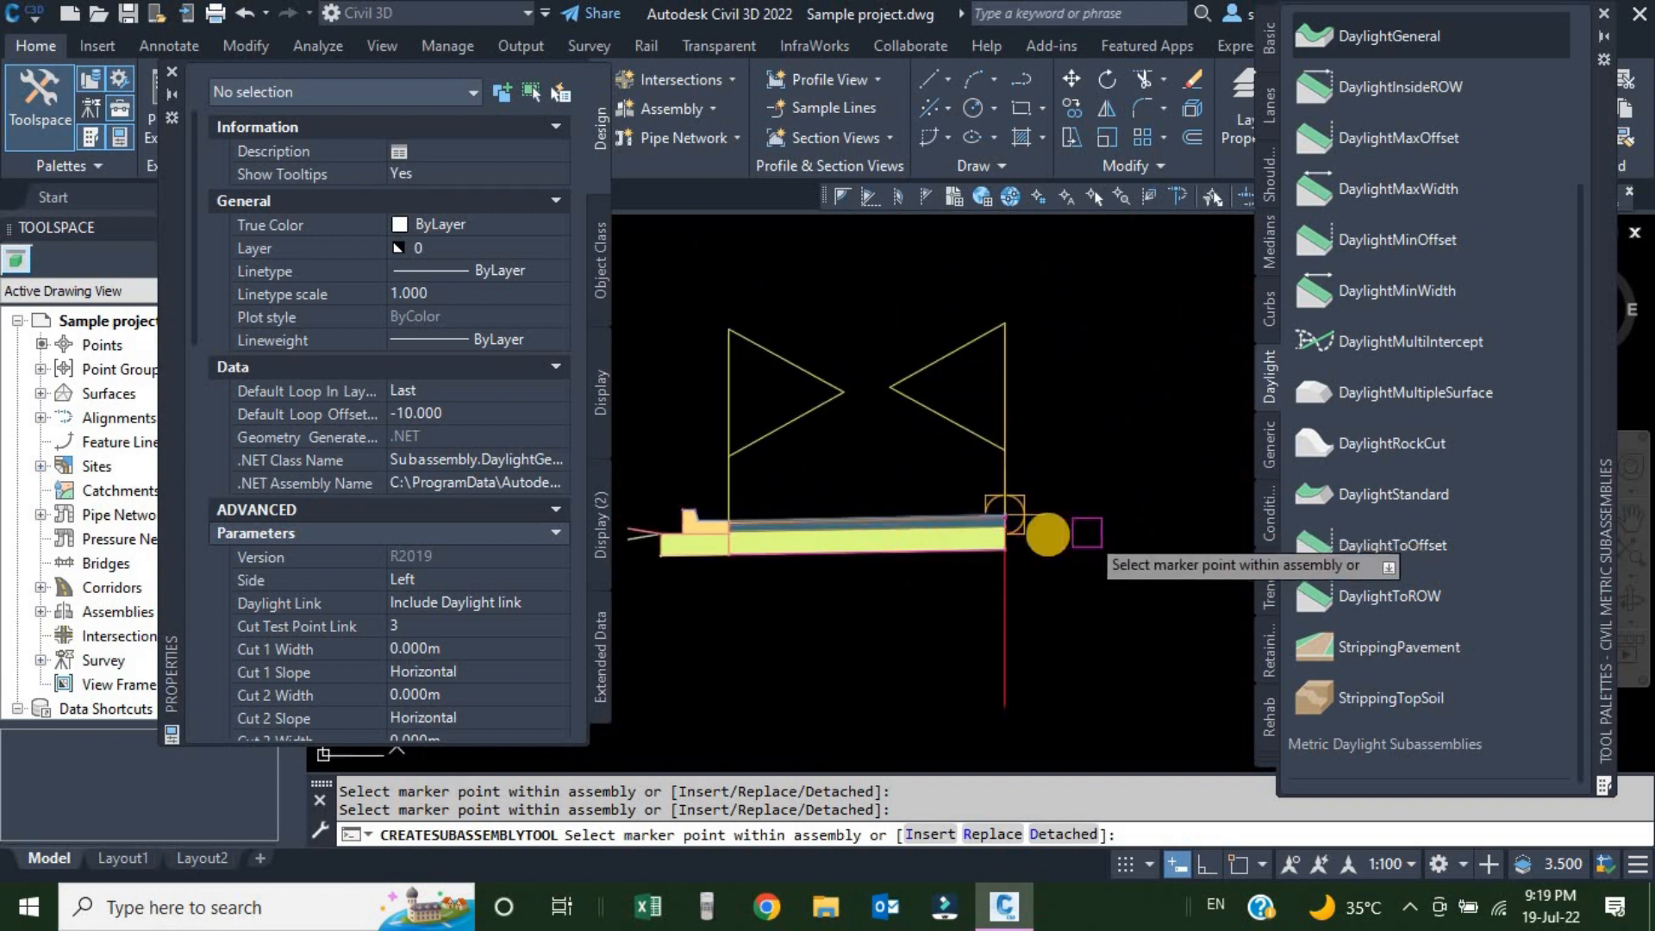
pyautogui.moveTo(1035, 527); pyautogui.dragTo(1001, 528, button='middle')
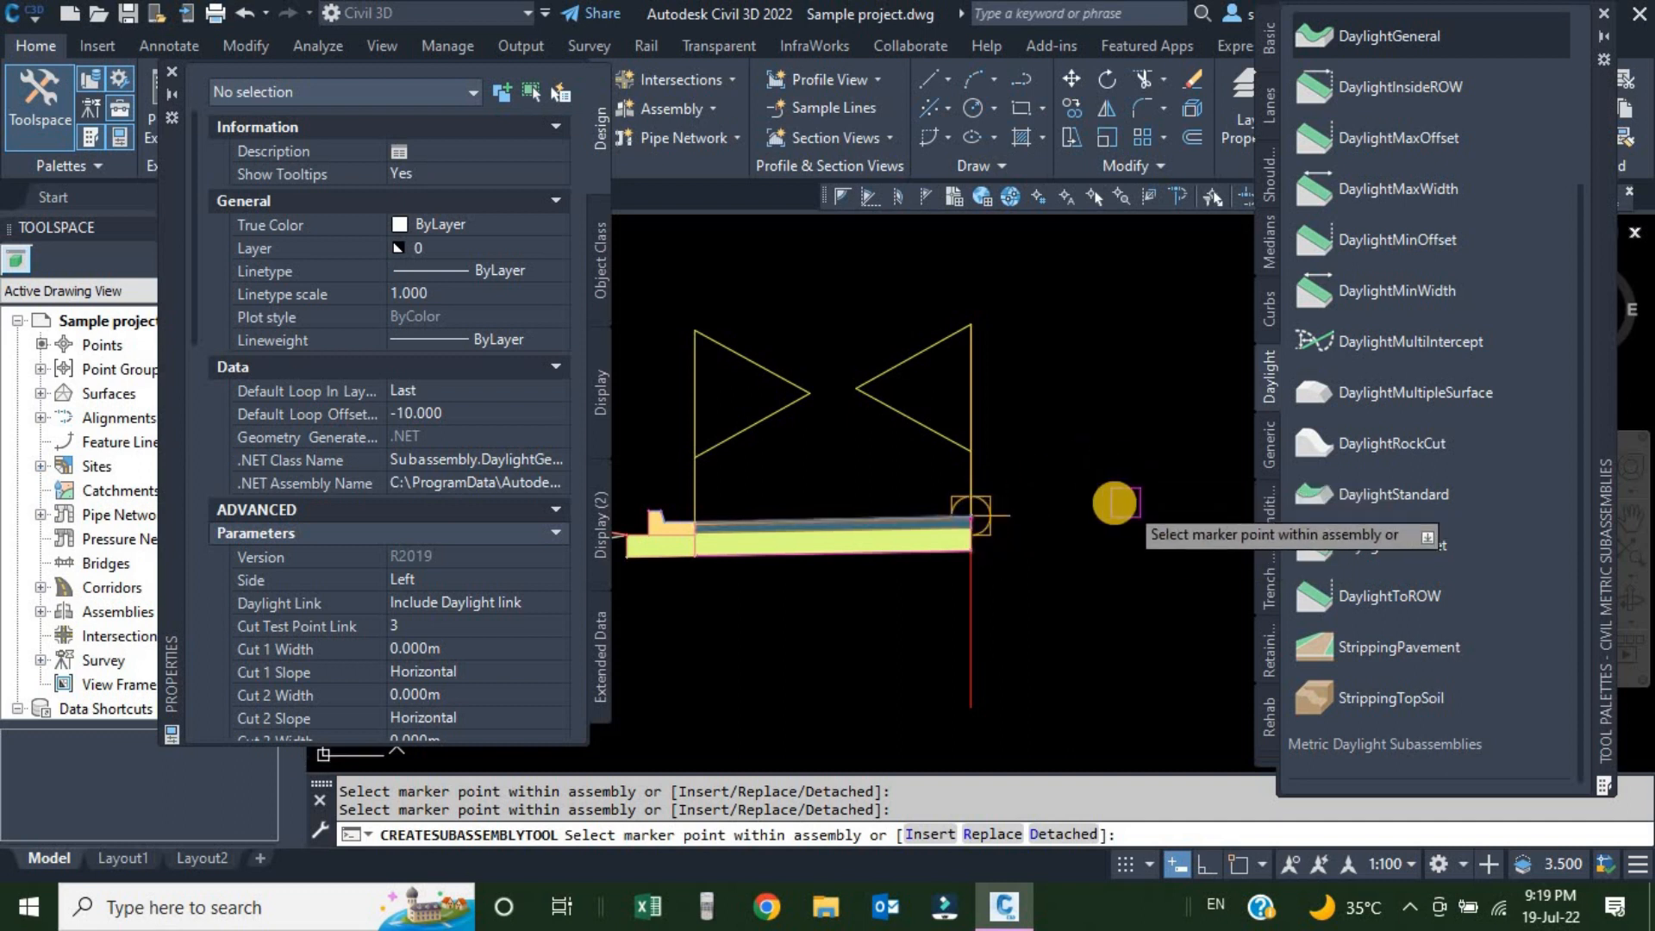
# End the DaylightGeneral placement and close the object properties and the subassembly tool palettes
pyautogui.scroll(-2, 1123, 489)
pyautogui.scroll(2, 877, 539)
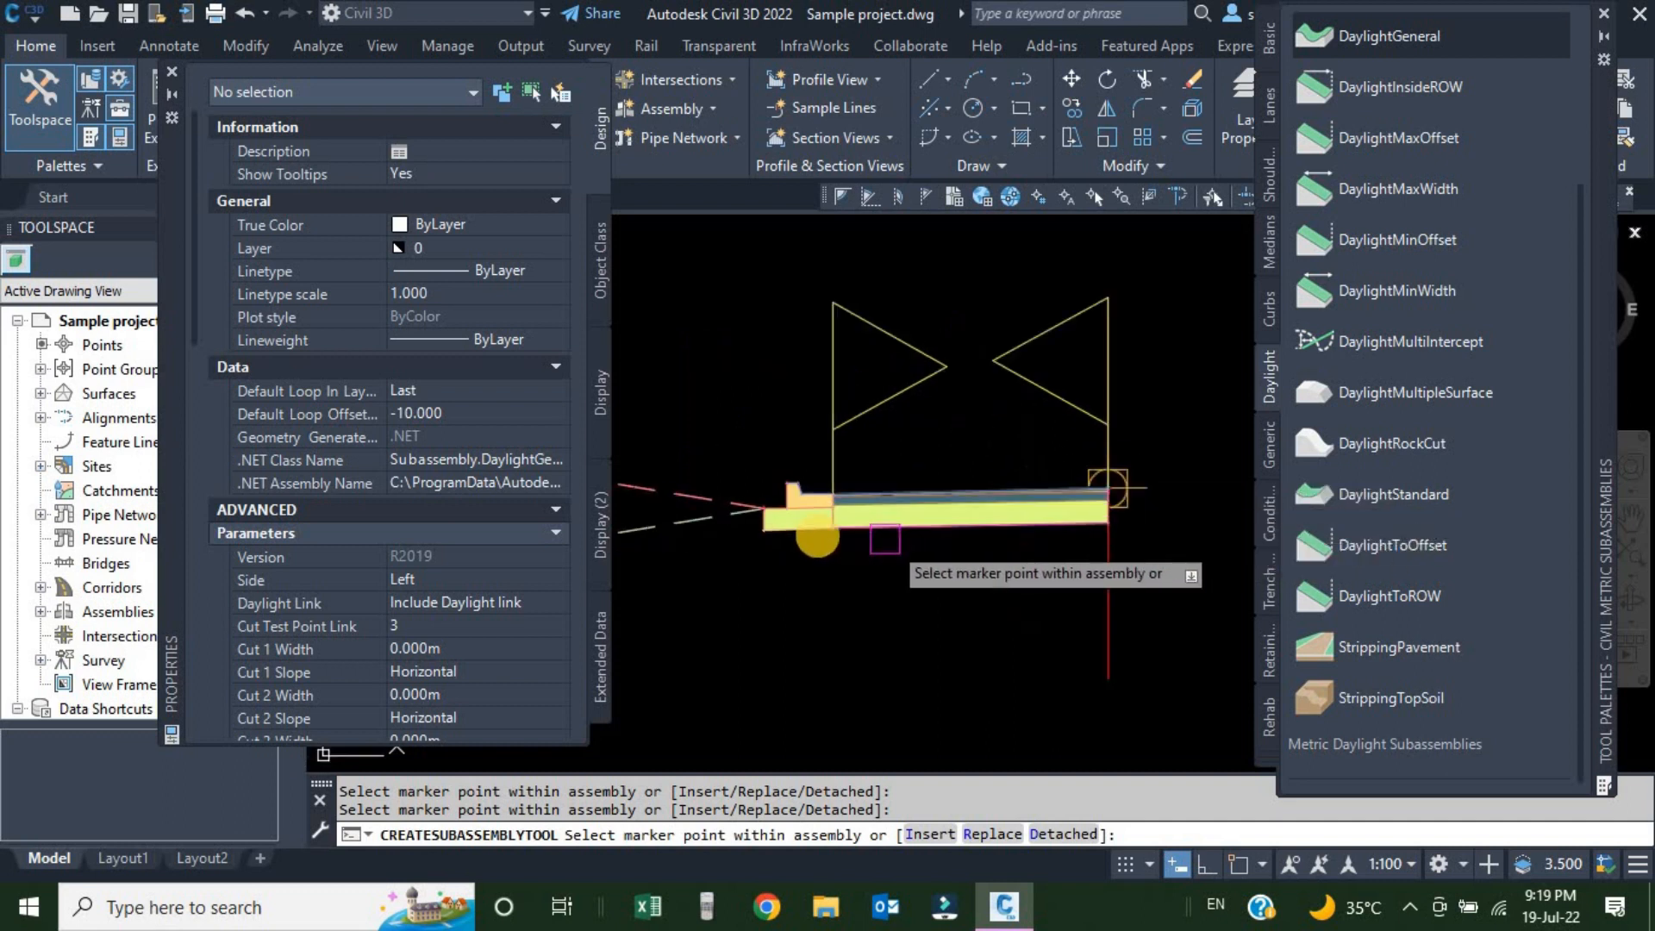
pyautogui.scroll(-3, 757, 509)
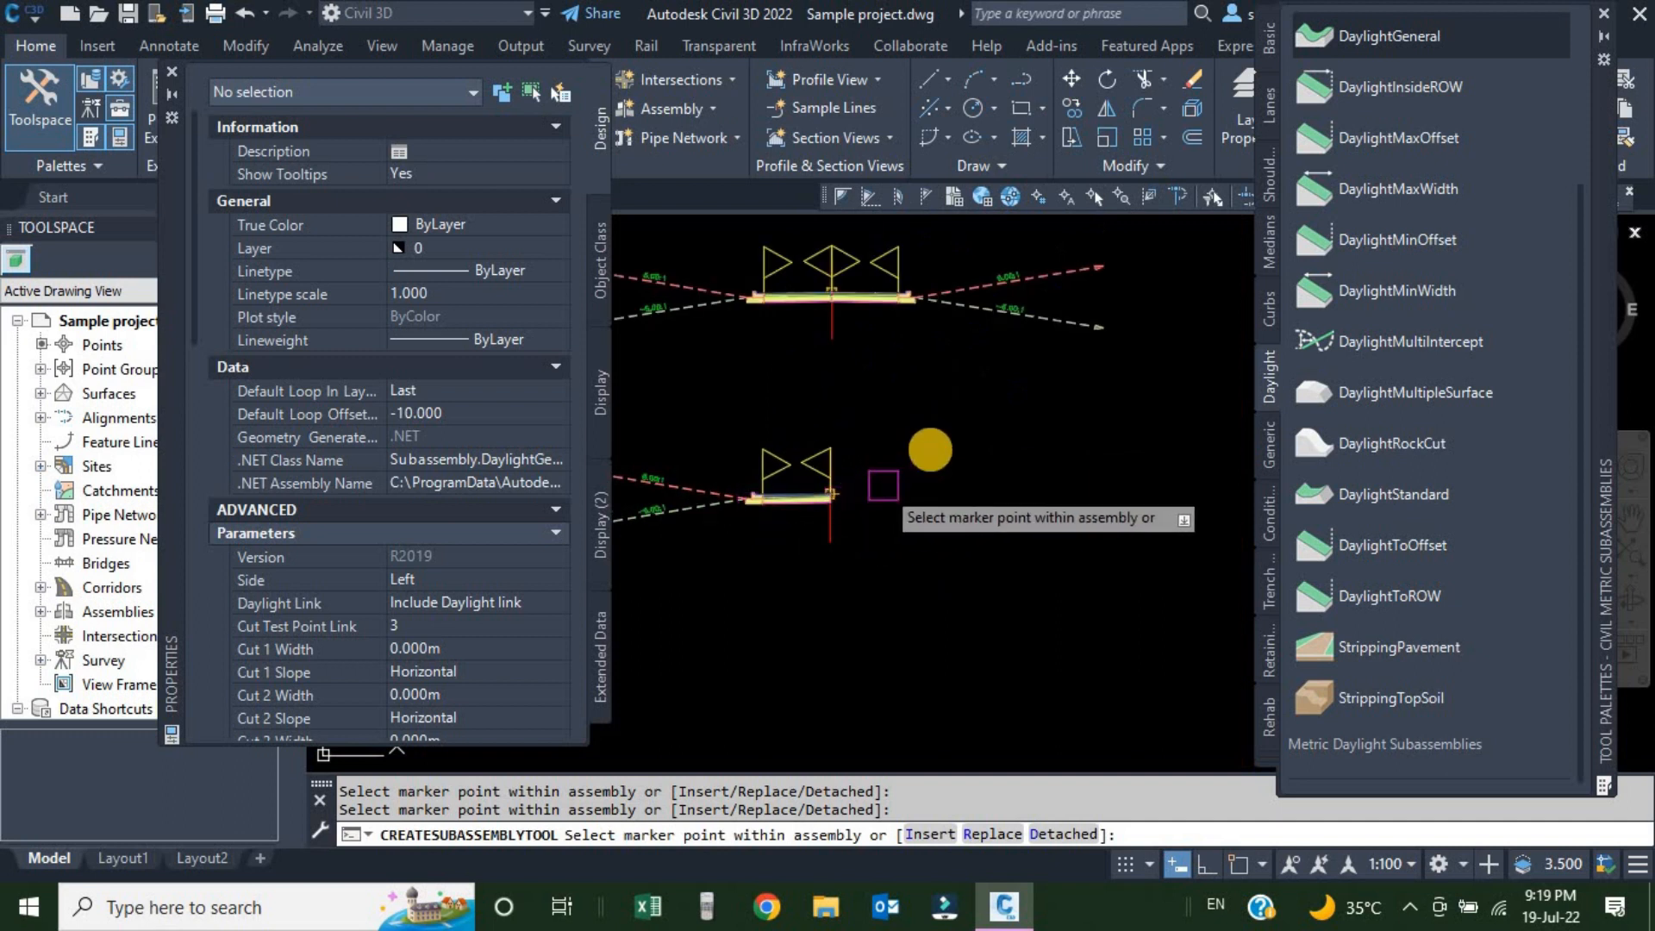
pyautogui.click(173, 73)
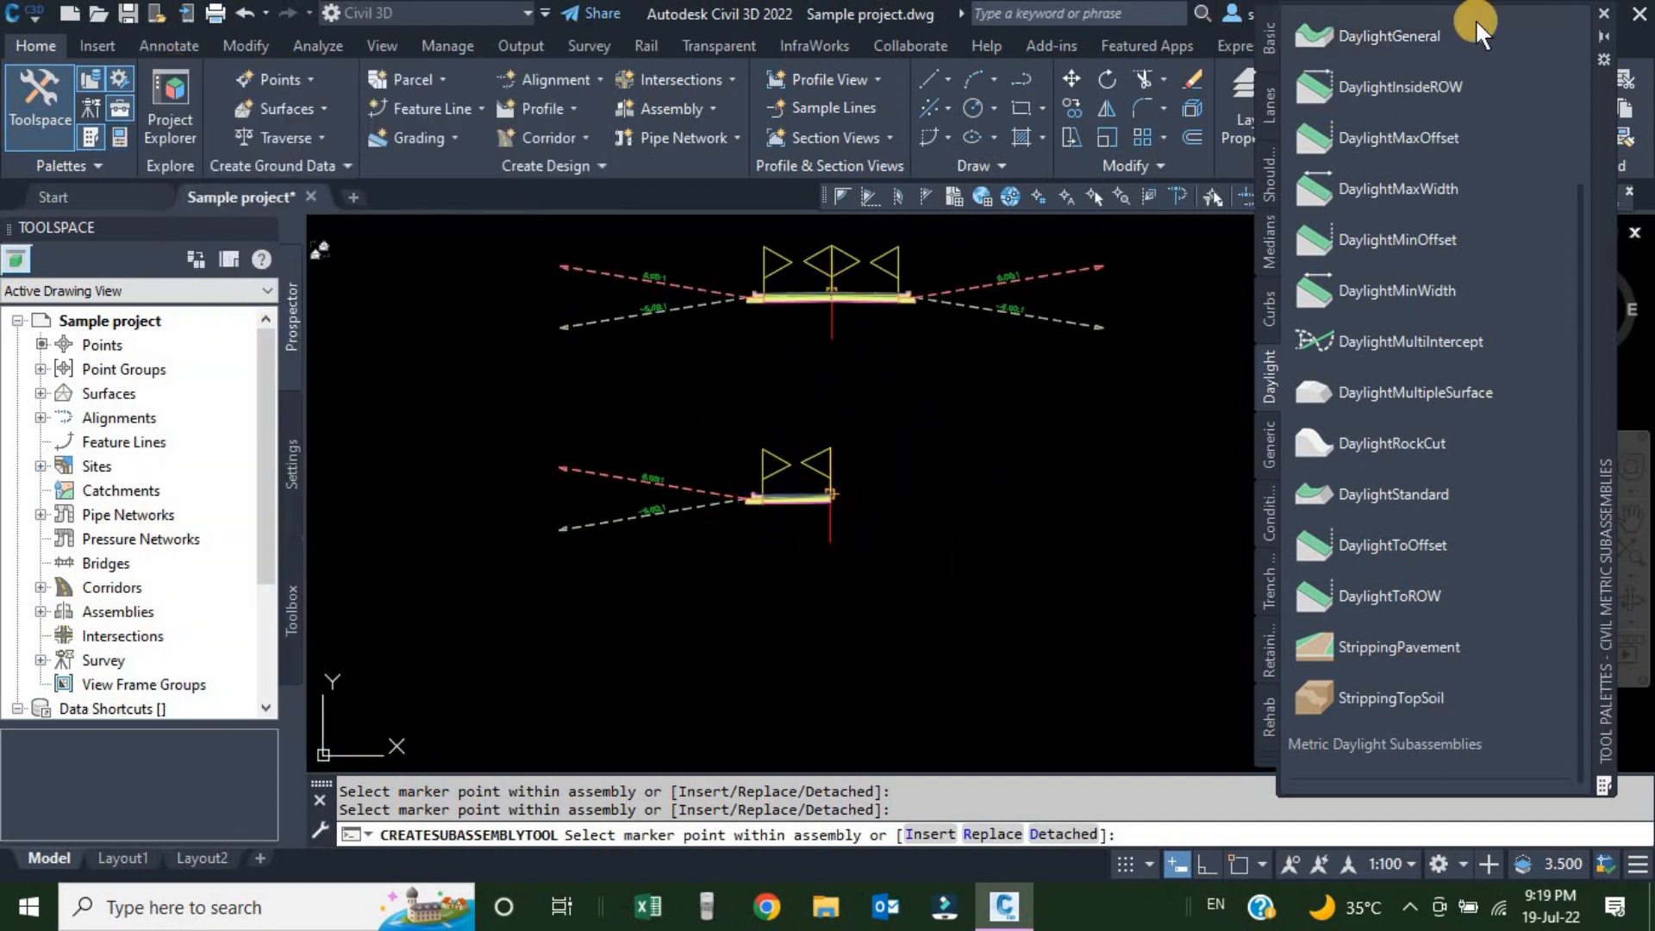
pyautogui.click(1603, 13)
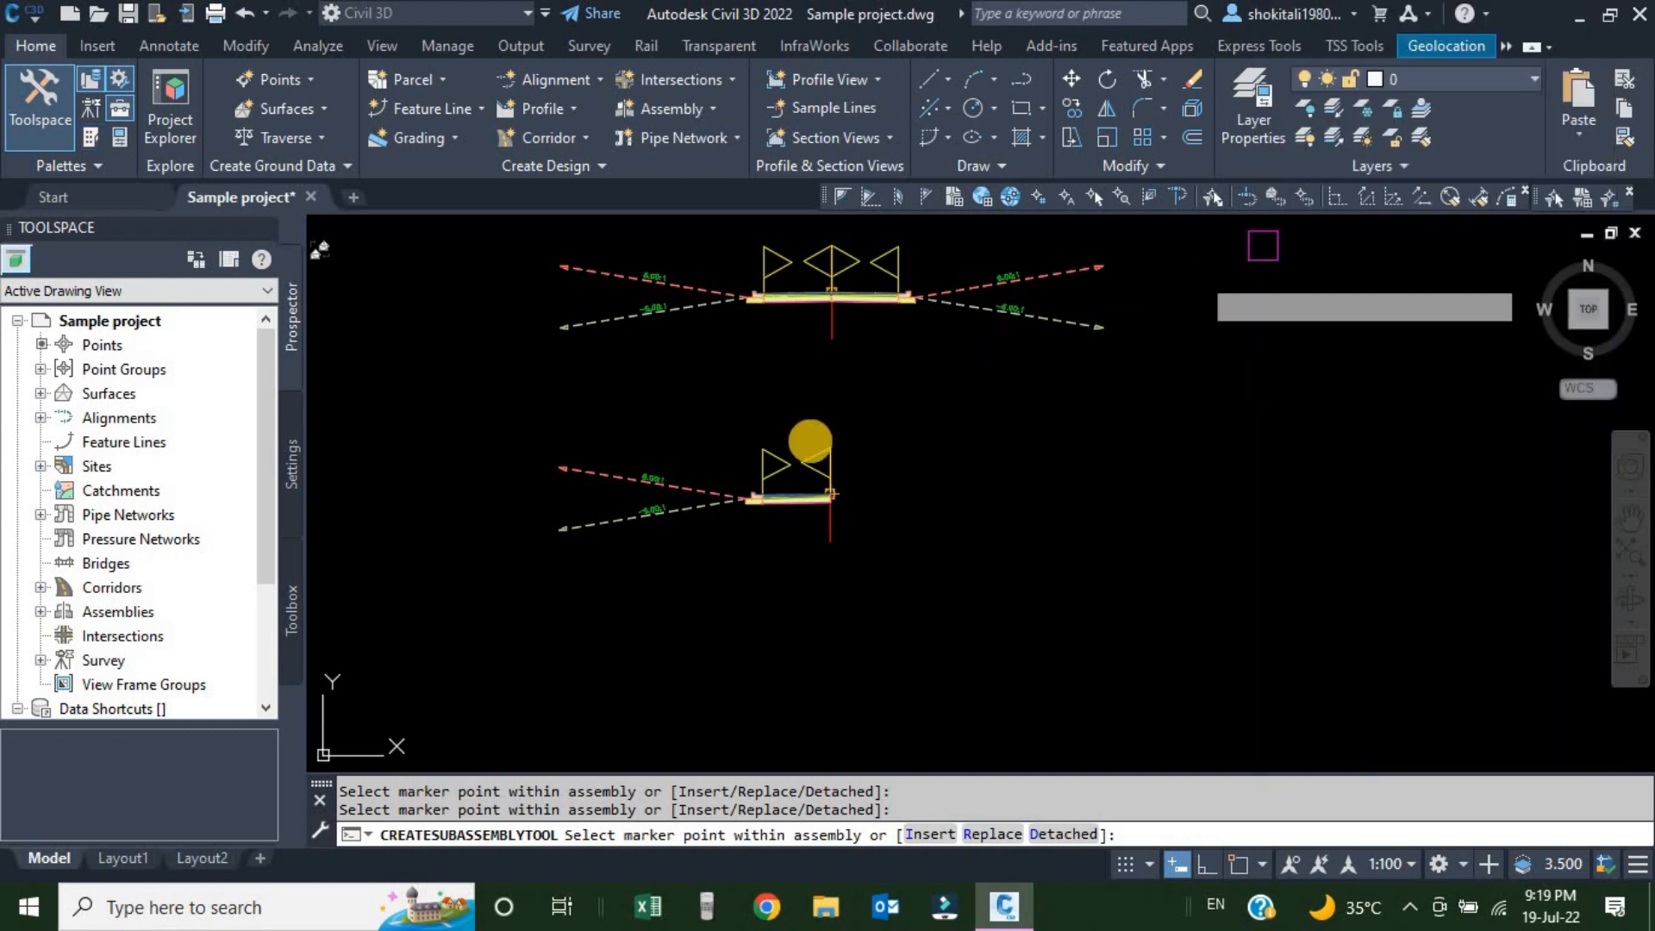
pyautogui.press('Escape')
pyautogui.press('Escape')
pyautogui.scroll(3, 767, 489)
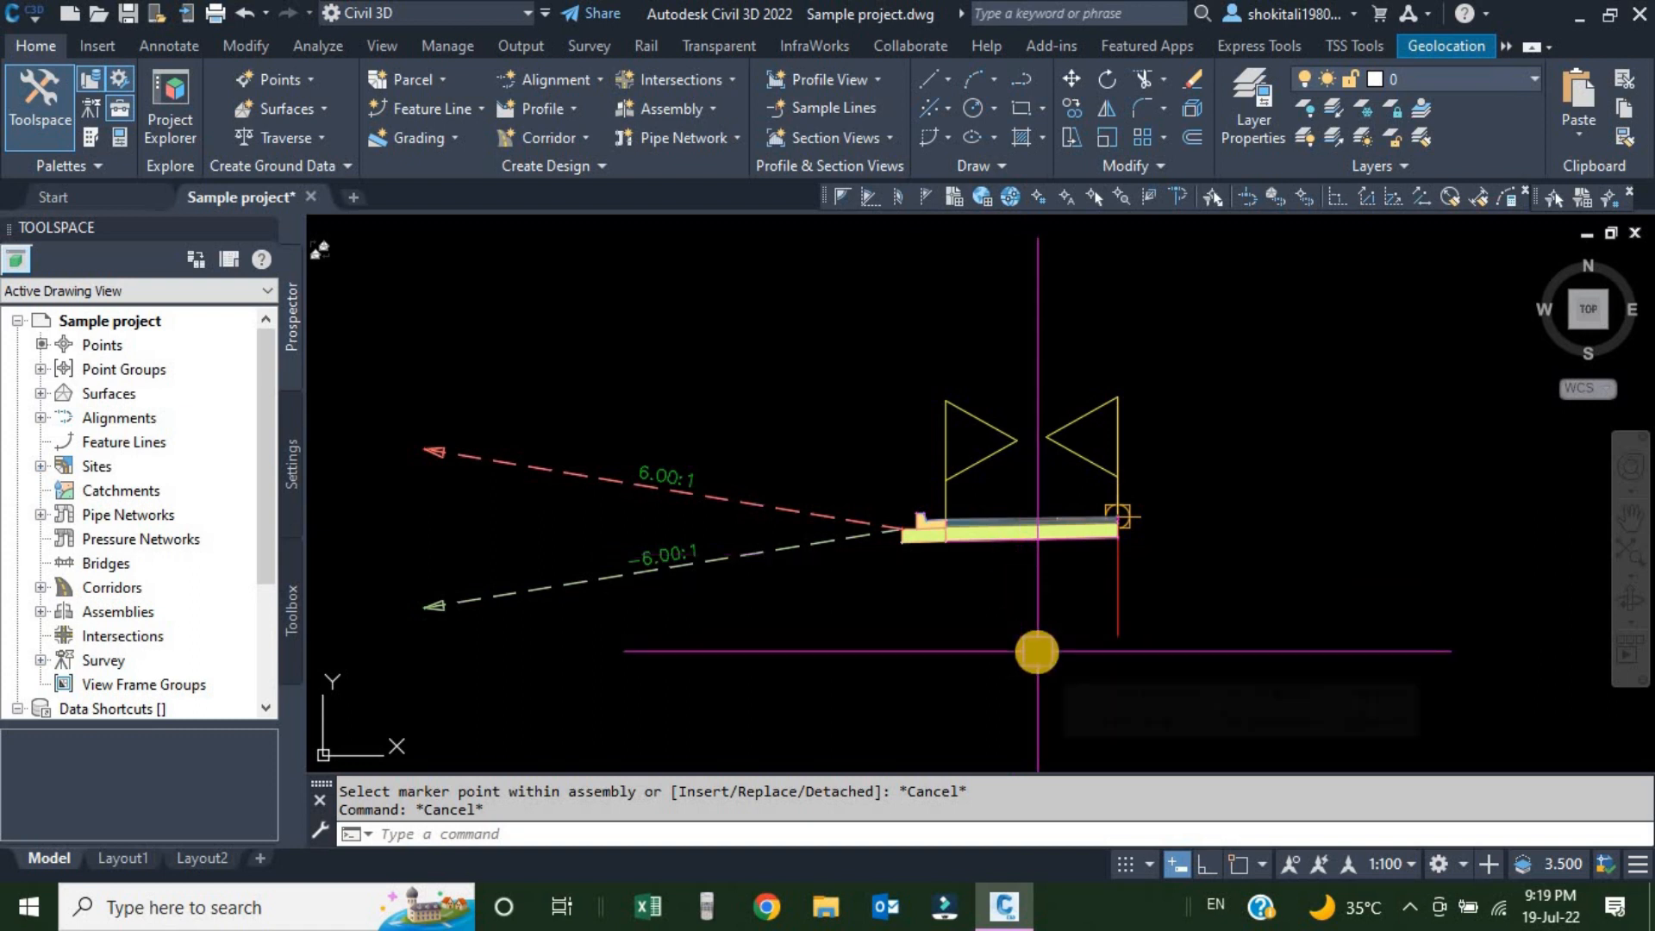
pyautogui.write('MI')
pyautogui.press('Return')
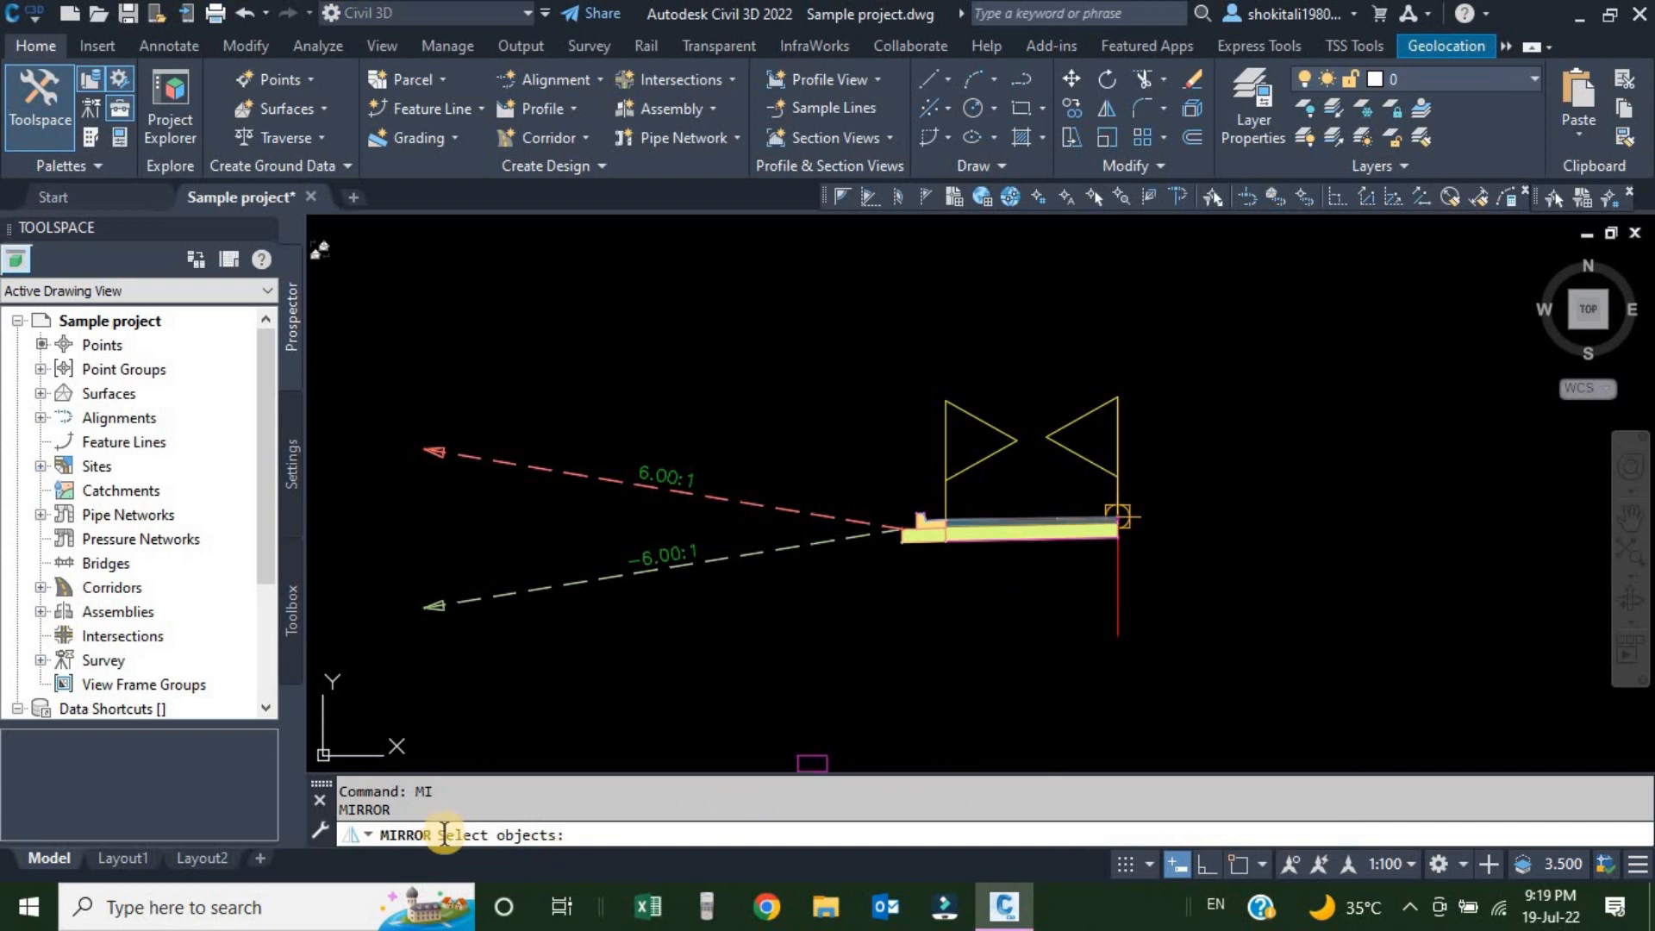
pyautogui.click(1056, 576)
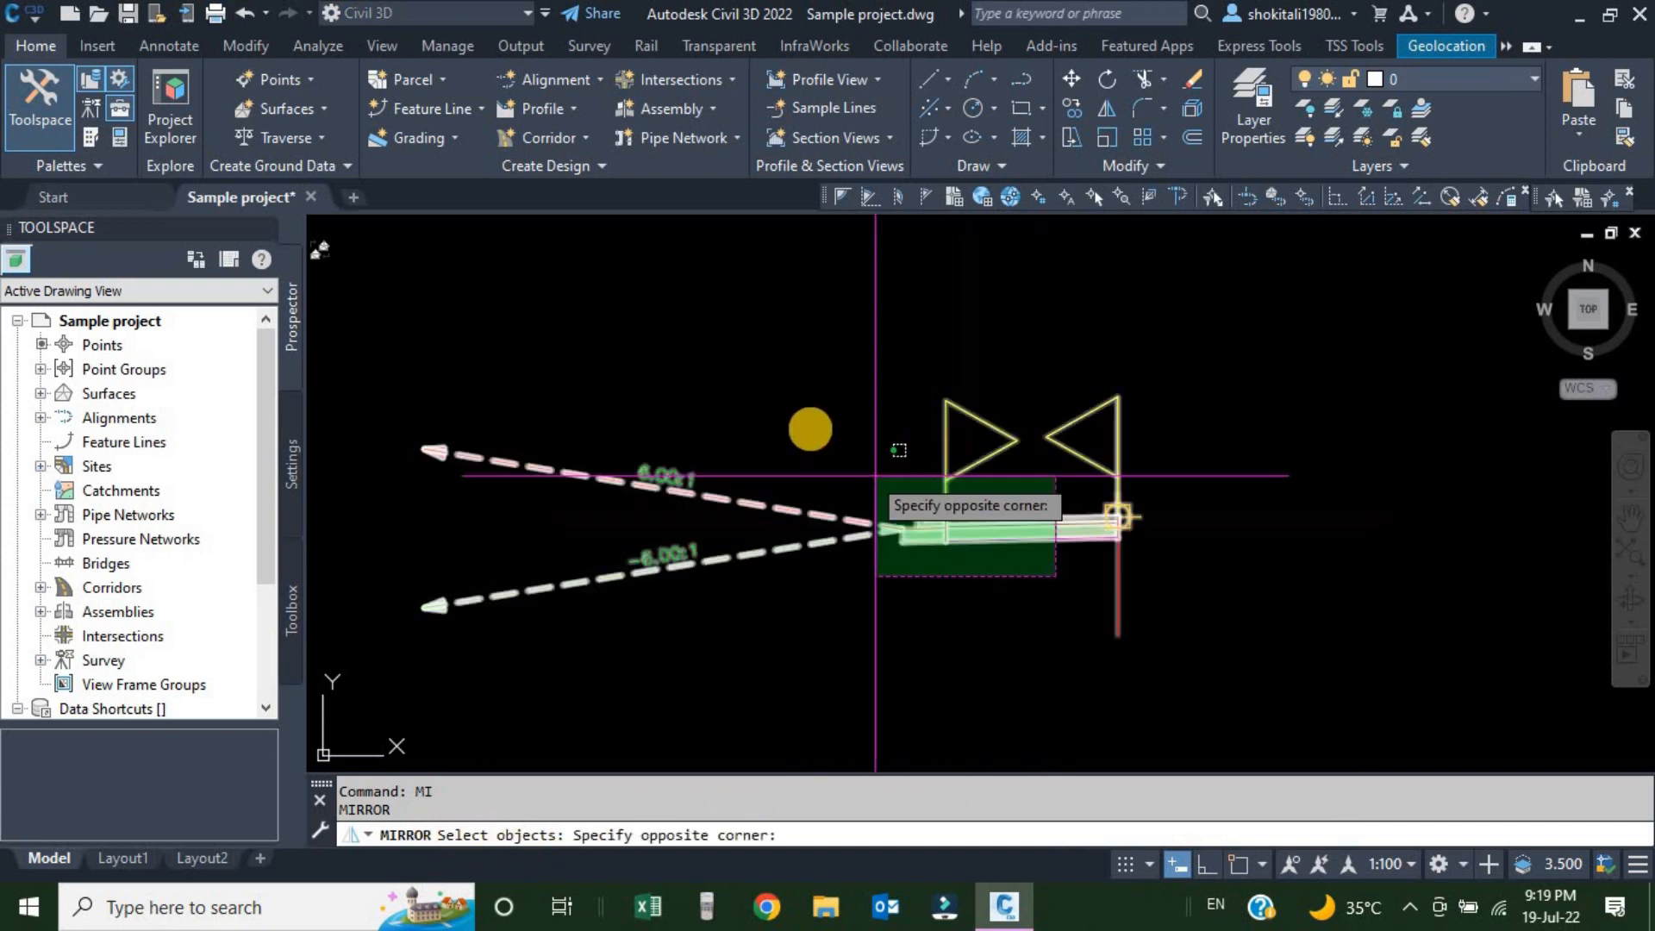
pyautogui.click(786, 412)
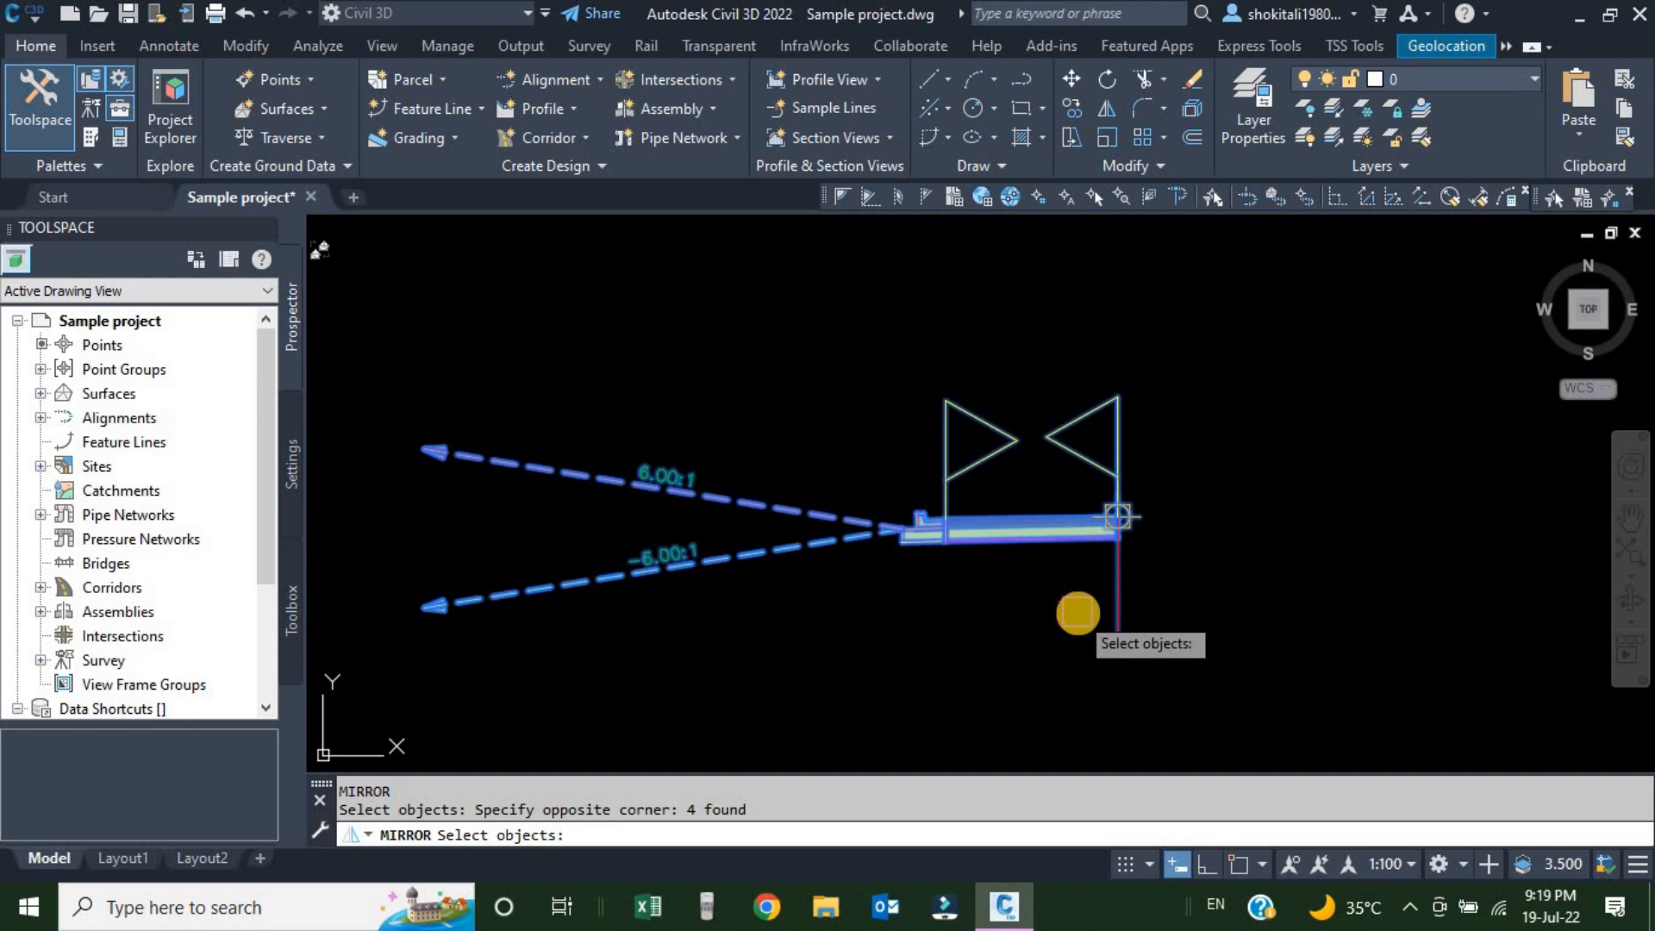
pyautogui.press('Return')
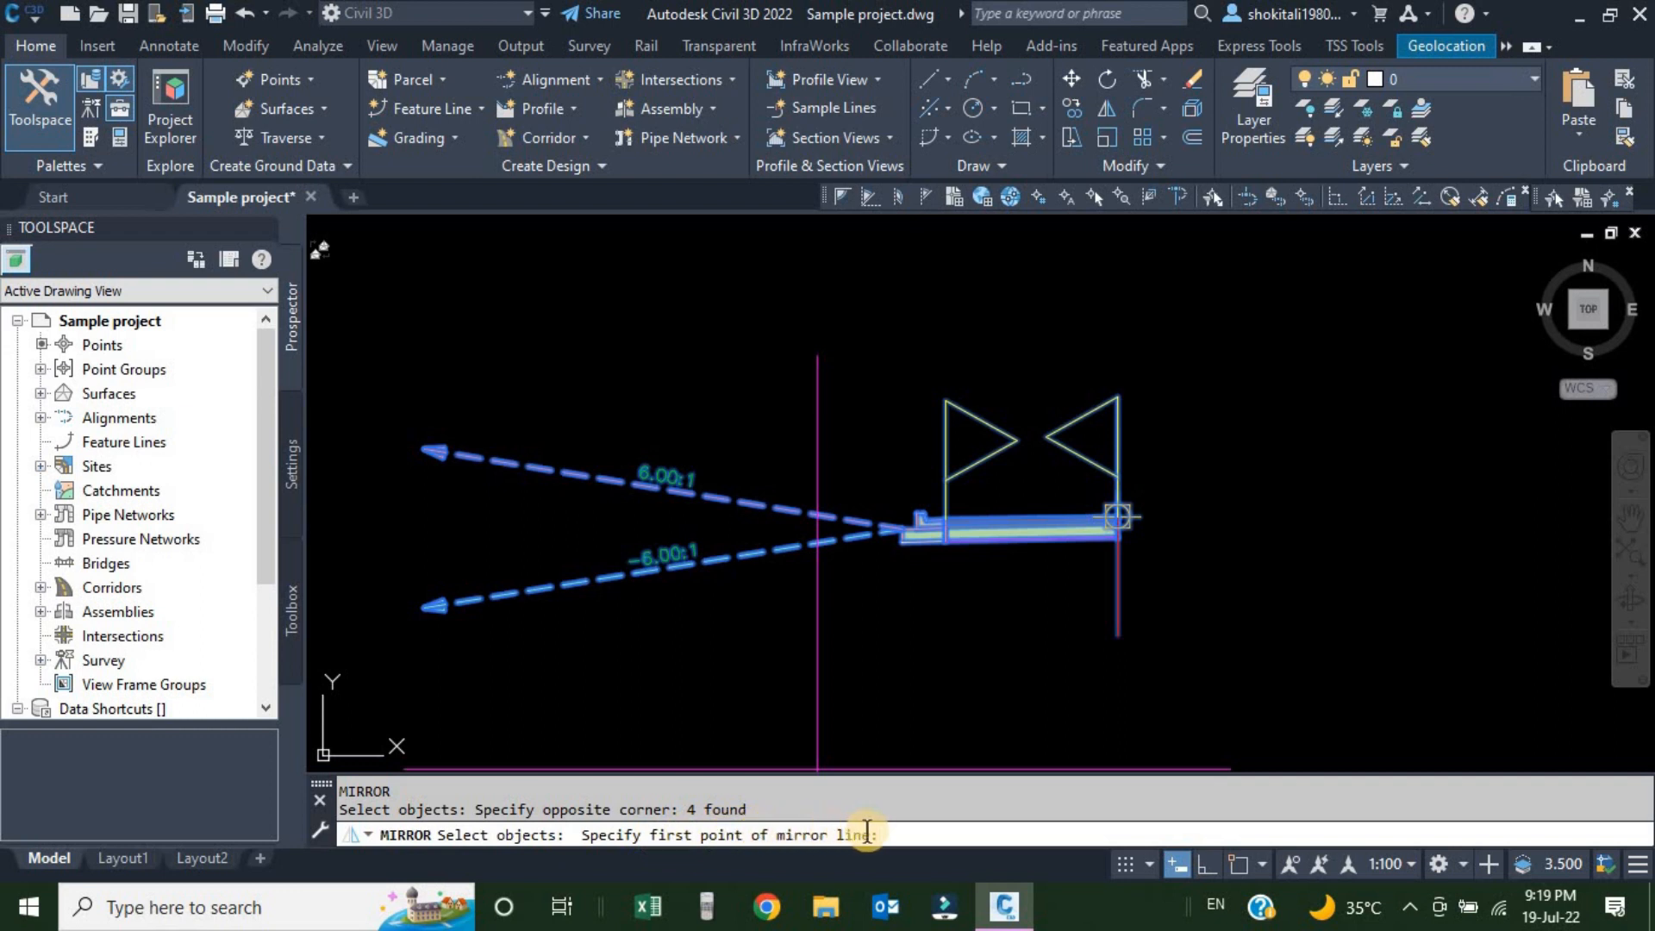
pyautogui.scroll(5, 1096, 686)
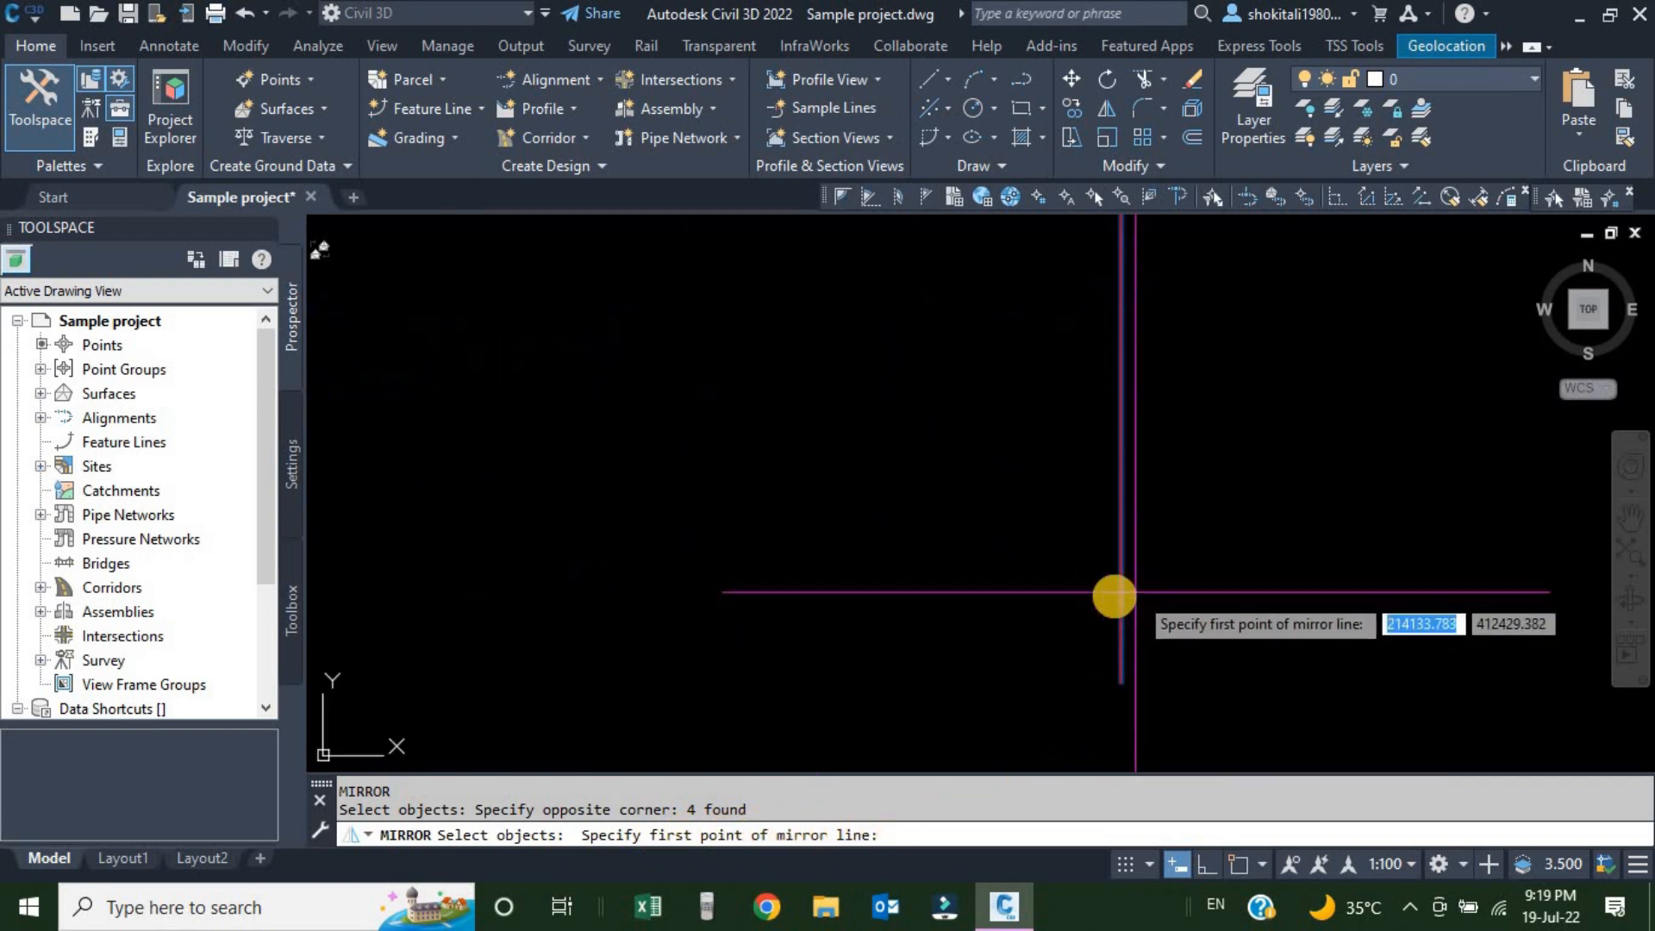
pyautogui.scroll(-2, 1116, 695)
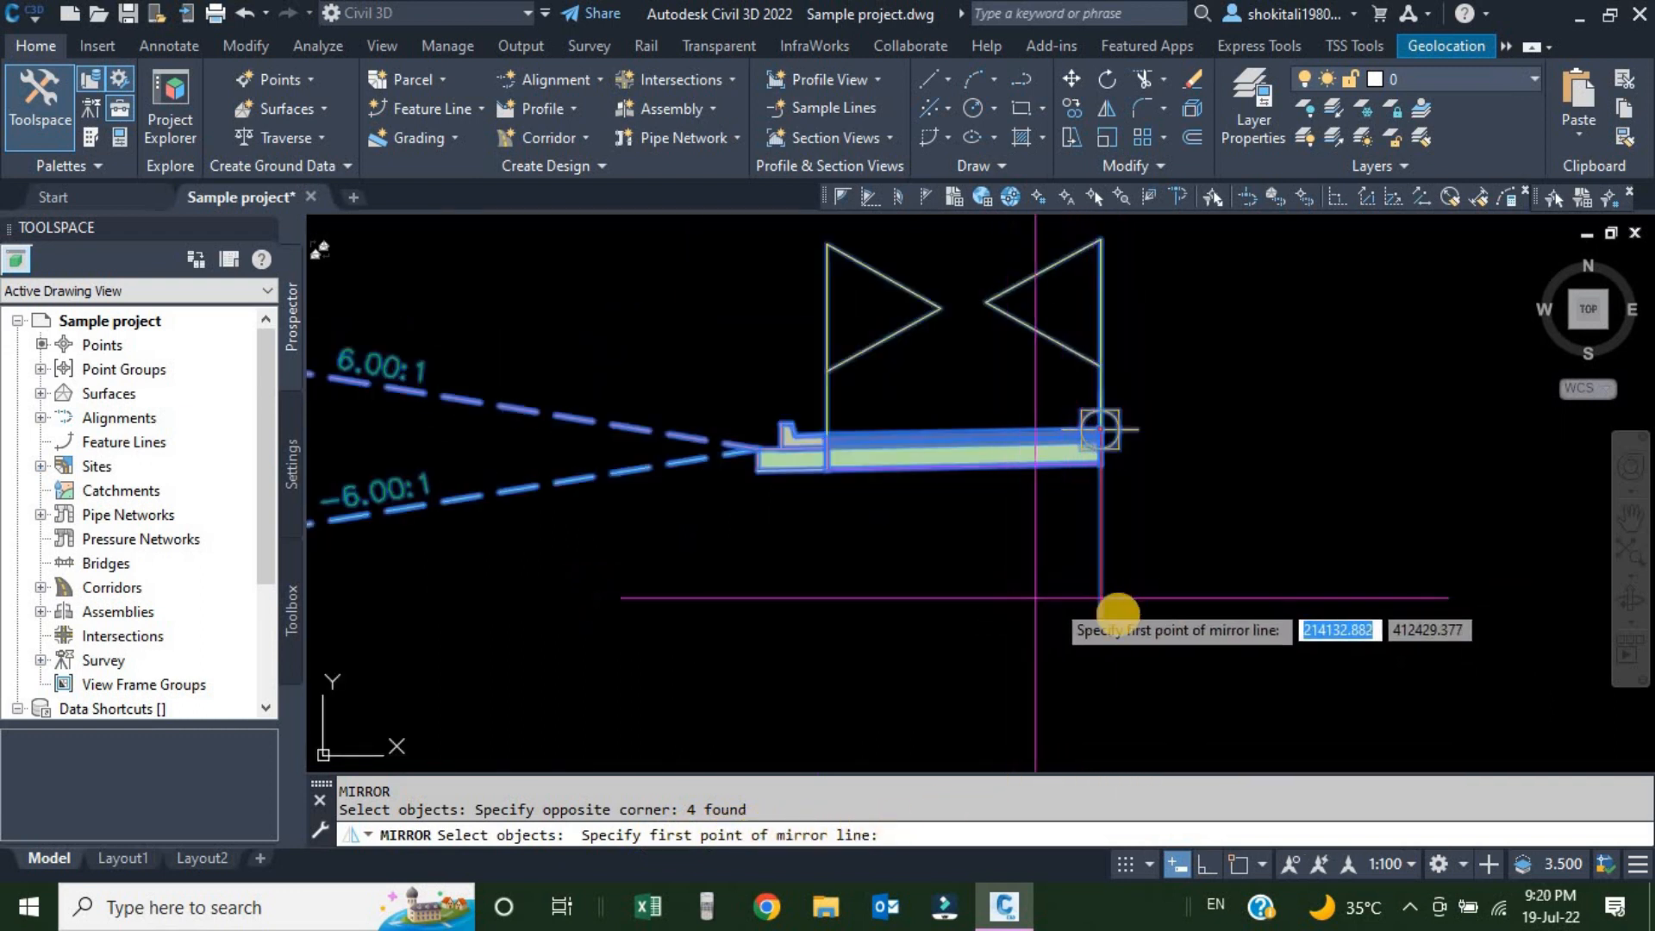
pyautogui.click(1102, 619)
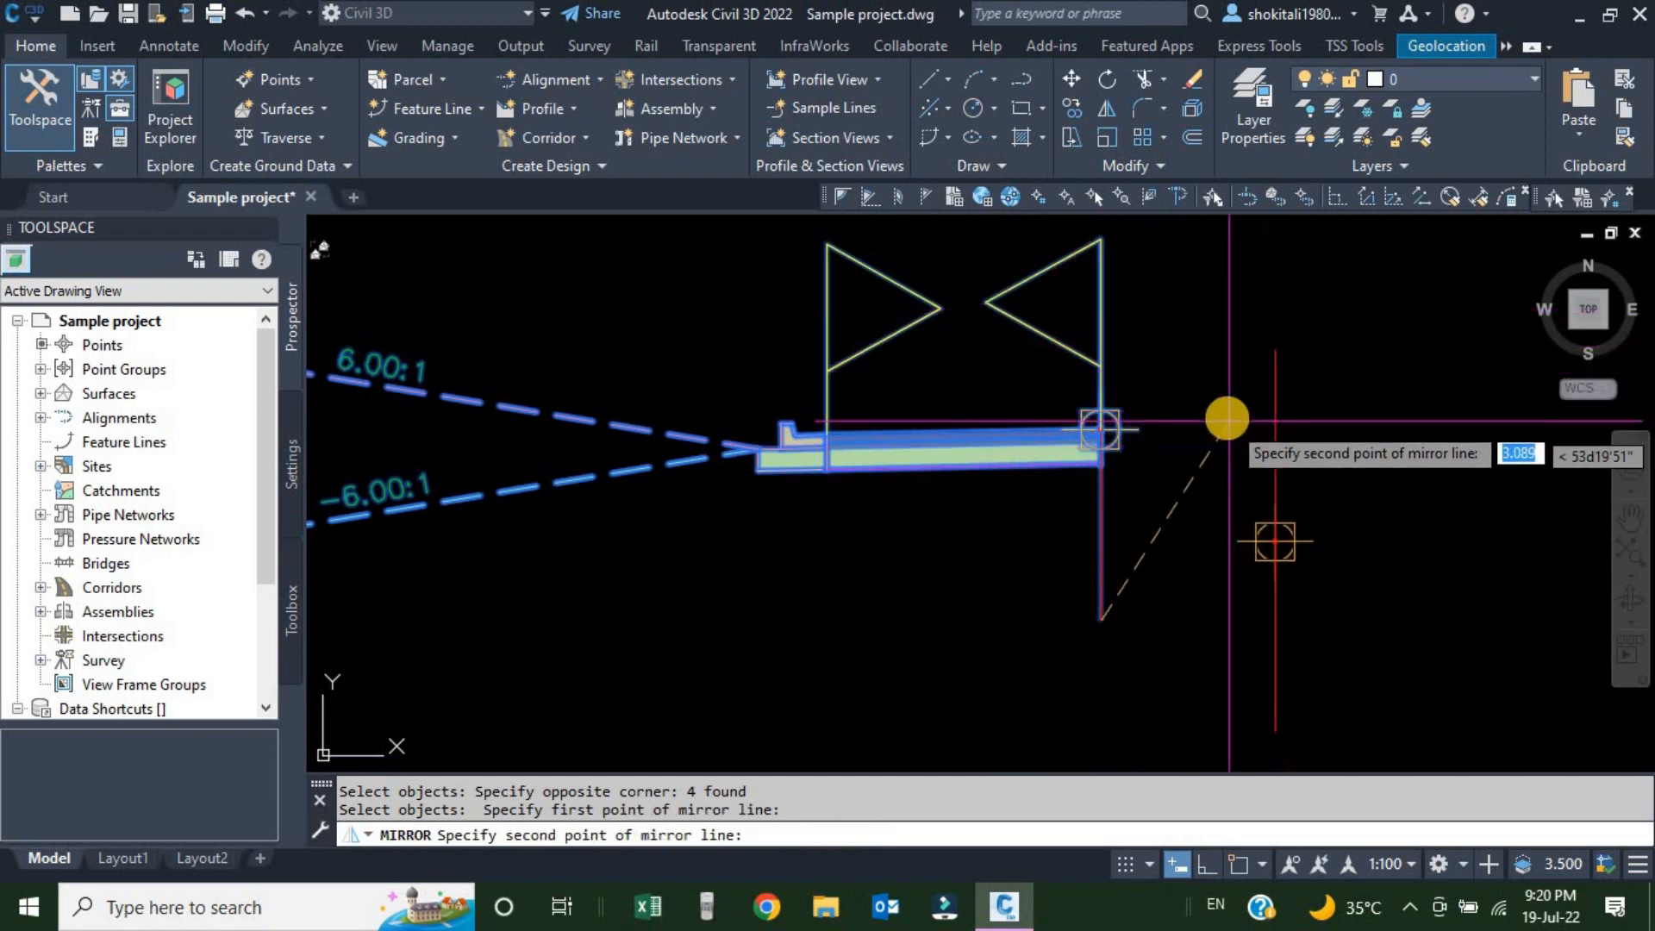
pyautogui.scroll(-4, 1207, 379)
pyautogui.moveTo(1194, 345); pyautogui.dragTo(1105, 417, button='middle')
pyautogui.click(1088, 362)
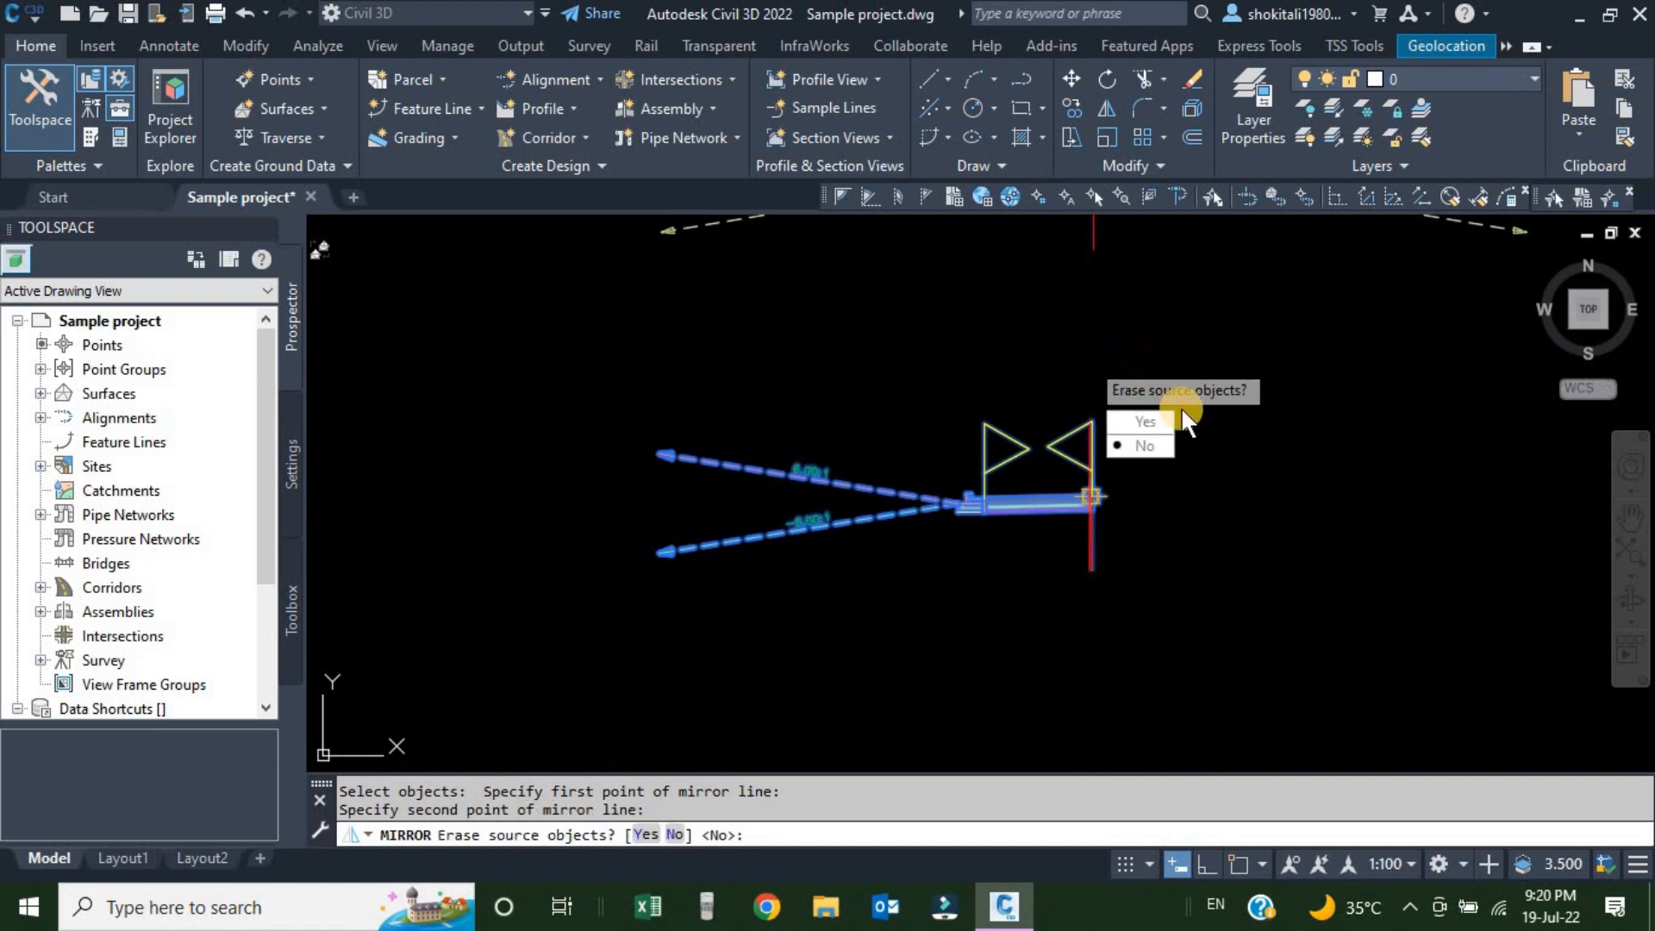
pyautogui.press('Escape')
# Mirror the left lane, curb and daylight subassemblies onto the Street-2 assembly's baseline marker with the subassembly Mirror command
pyautogui.scroll(4, 998, 503)
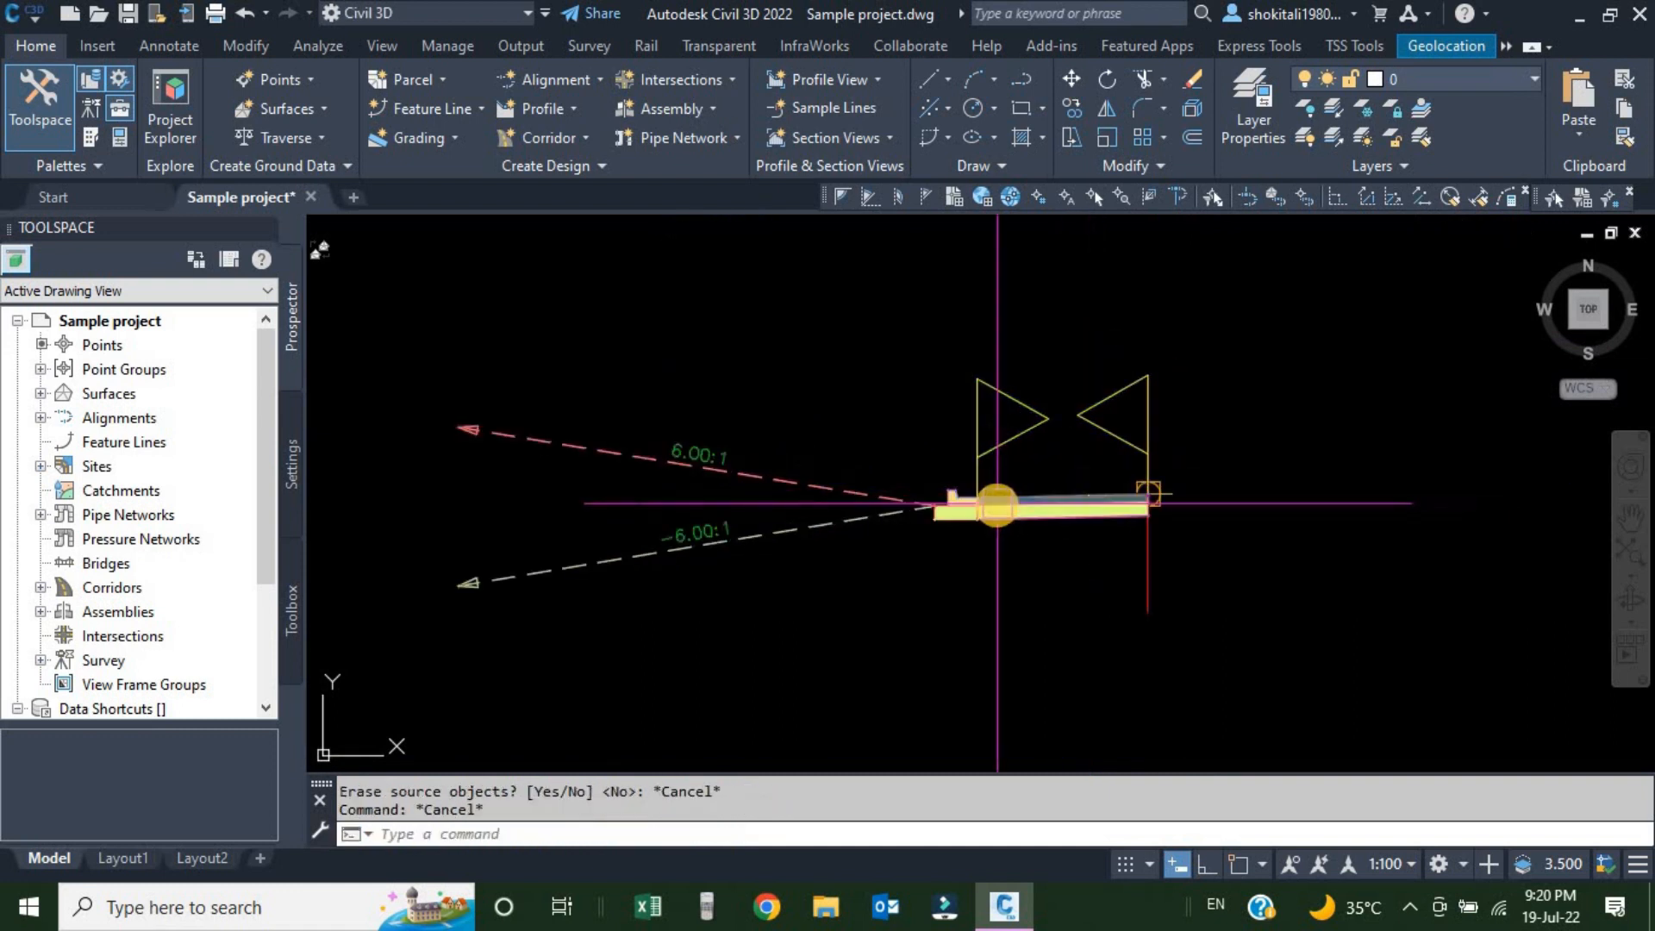
pyautogui.scroll(6, 998, 505)
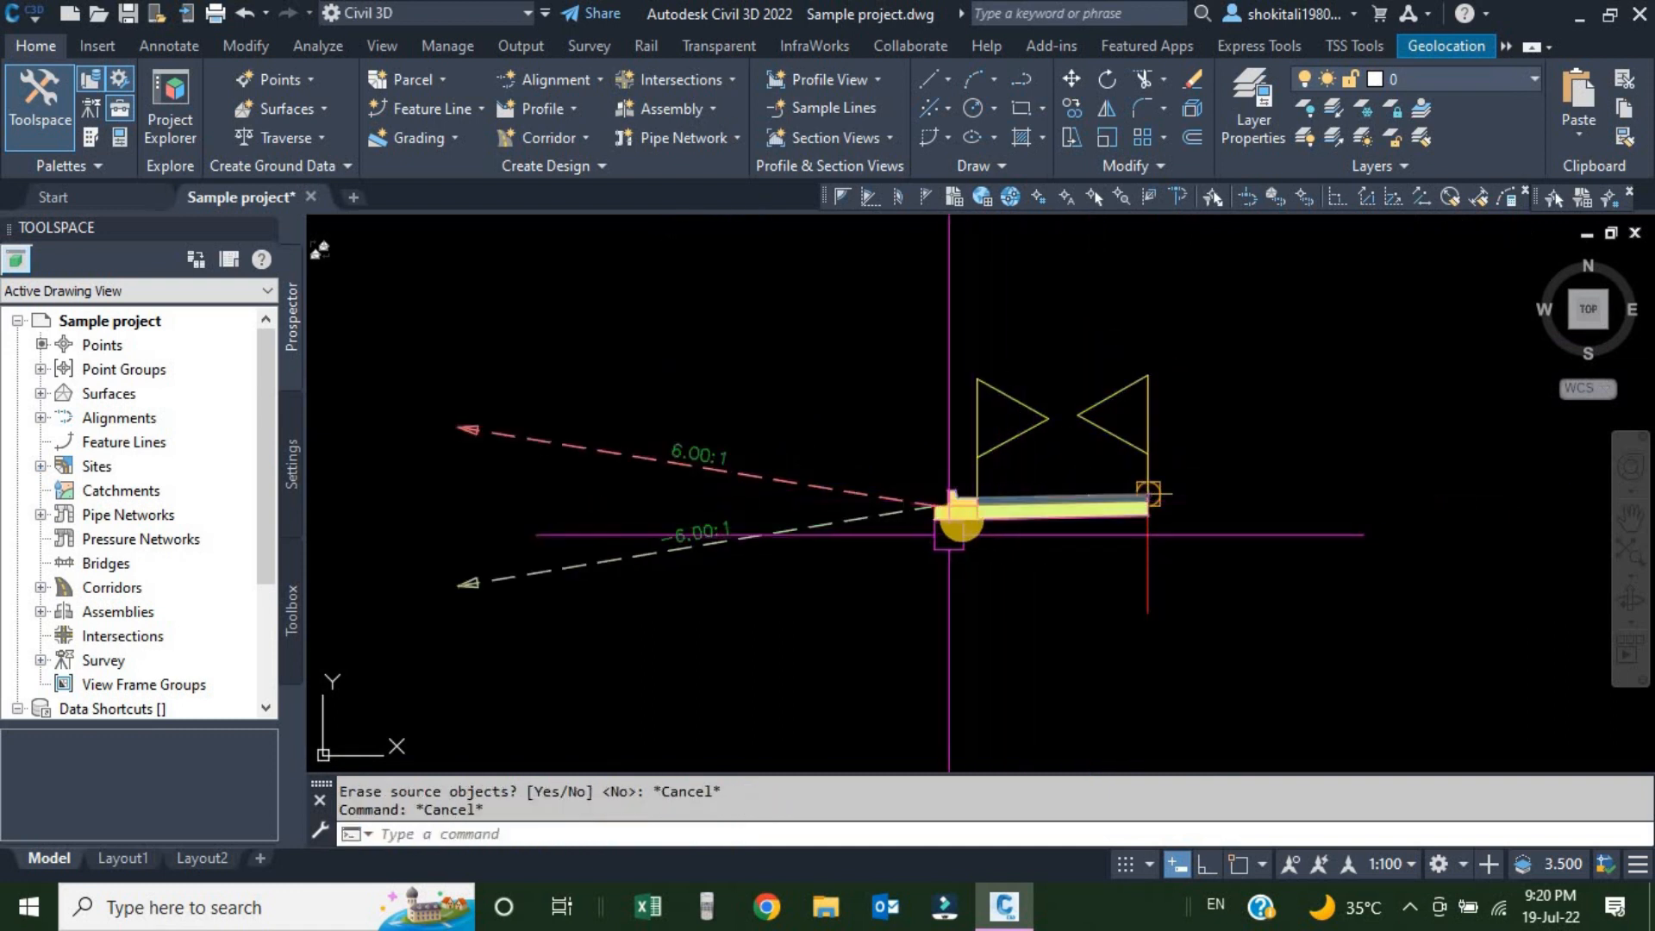
pyautogui.scroll(2, 955, 440)
pyautogui.scroll(-5, 952, 474)
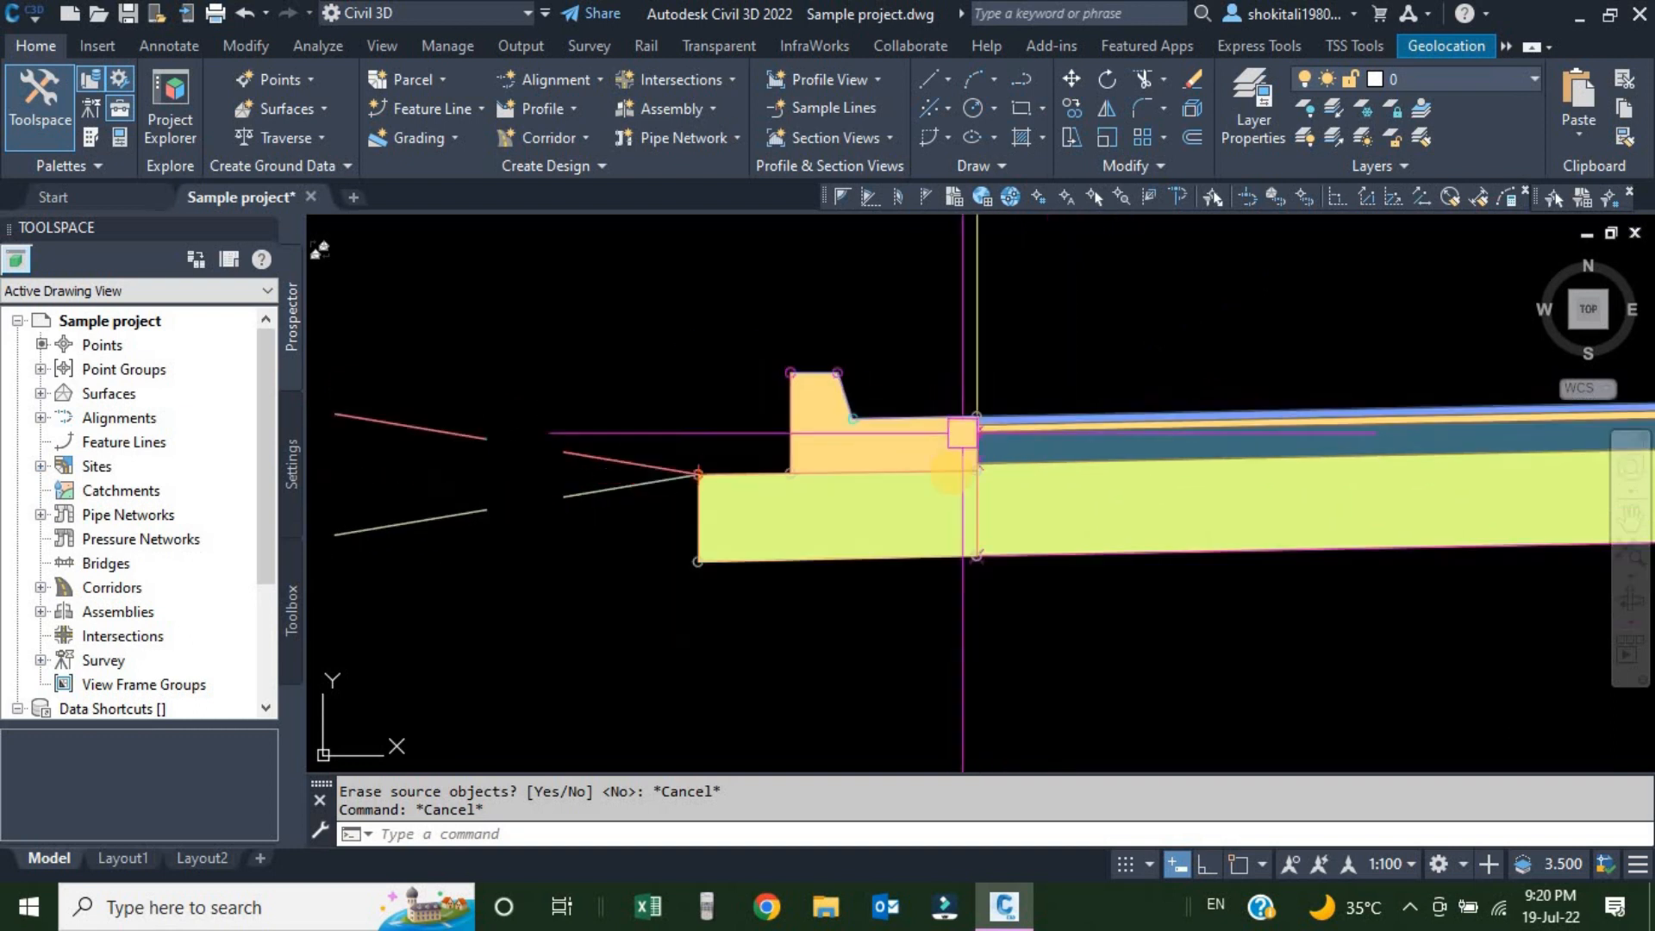
pyautogui.scroll(-4, 952, 475)
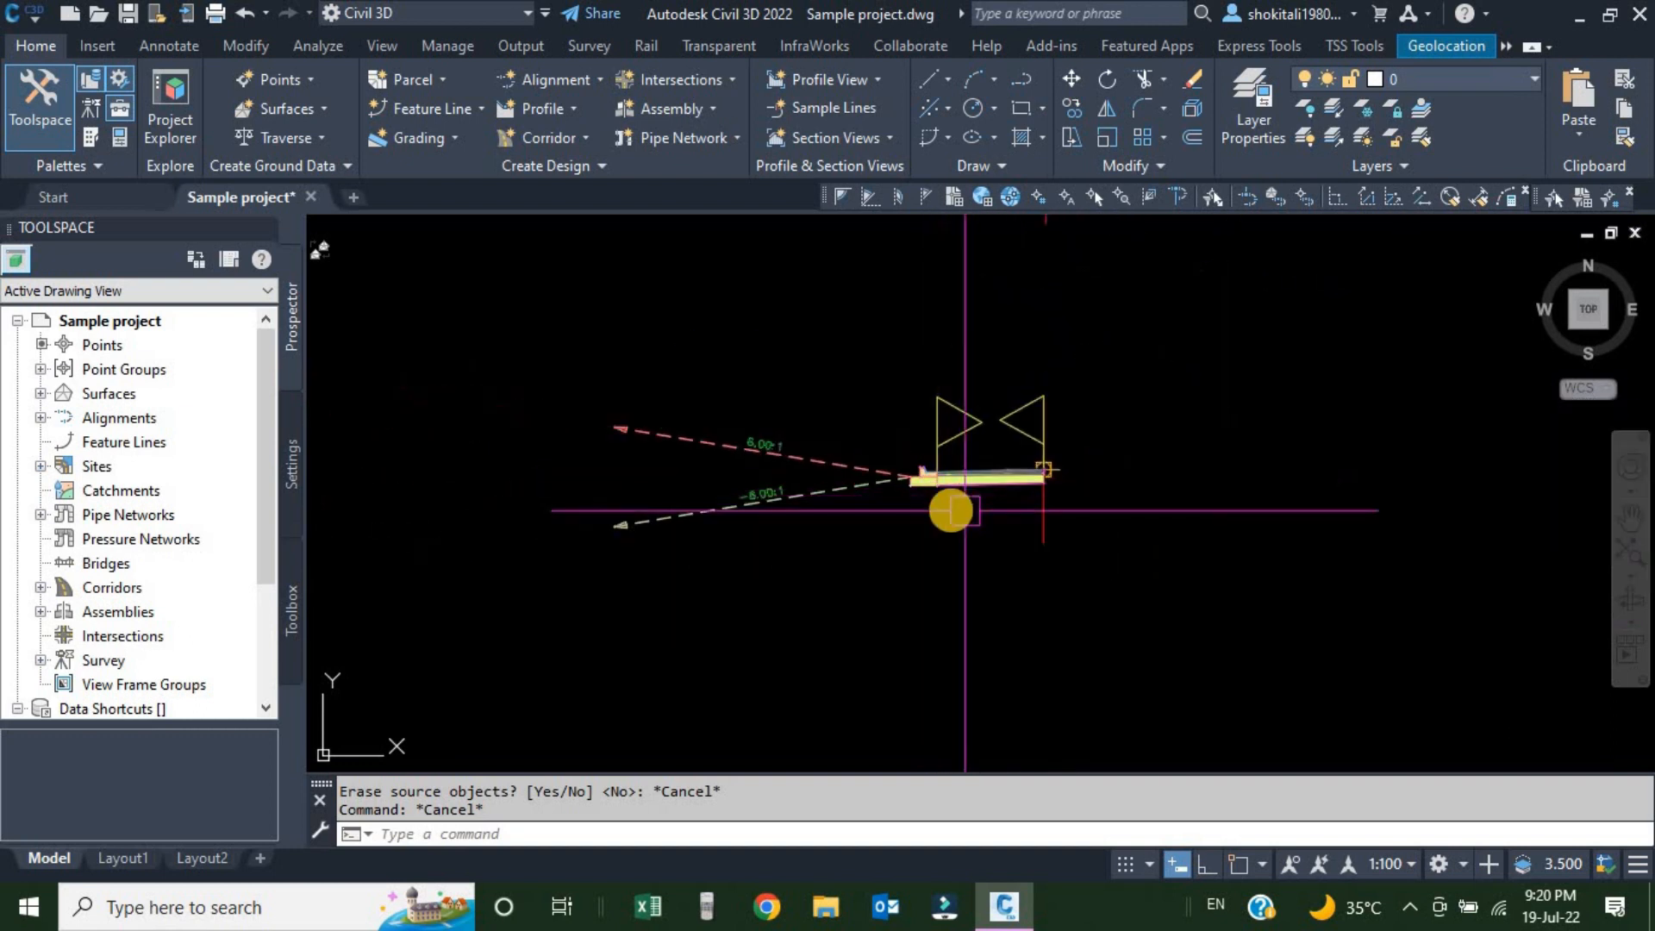
pyautogui.click(992, 545)
pyautogui.click(733, 375)
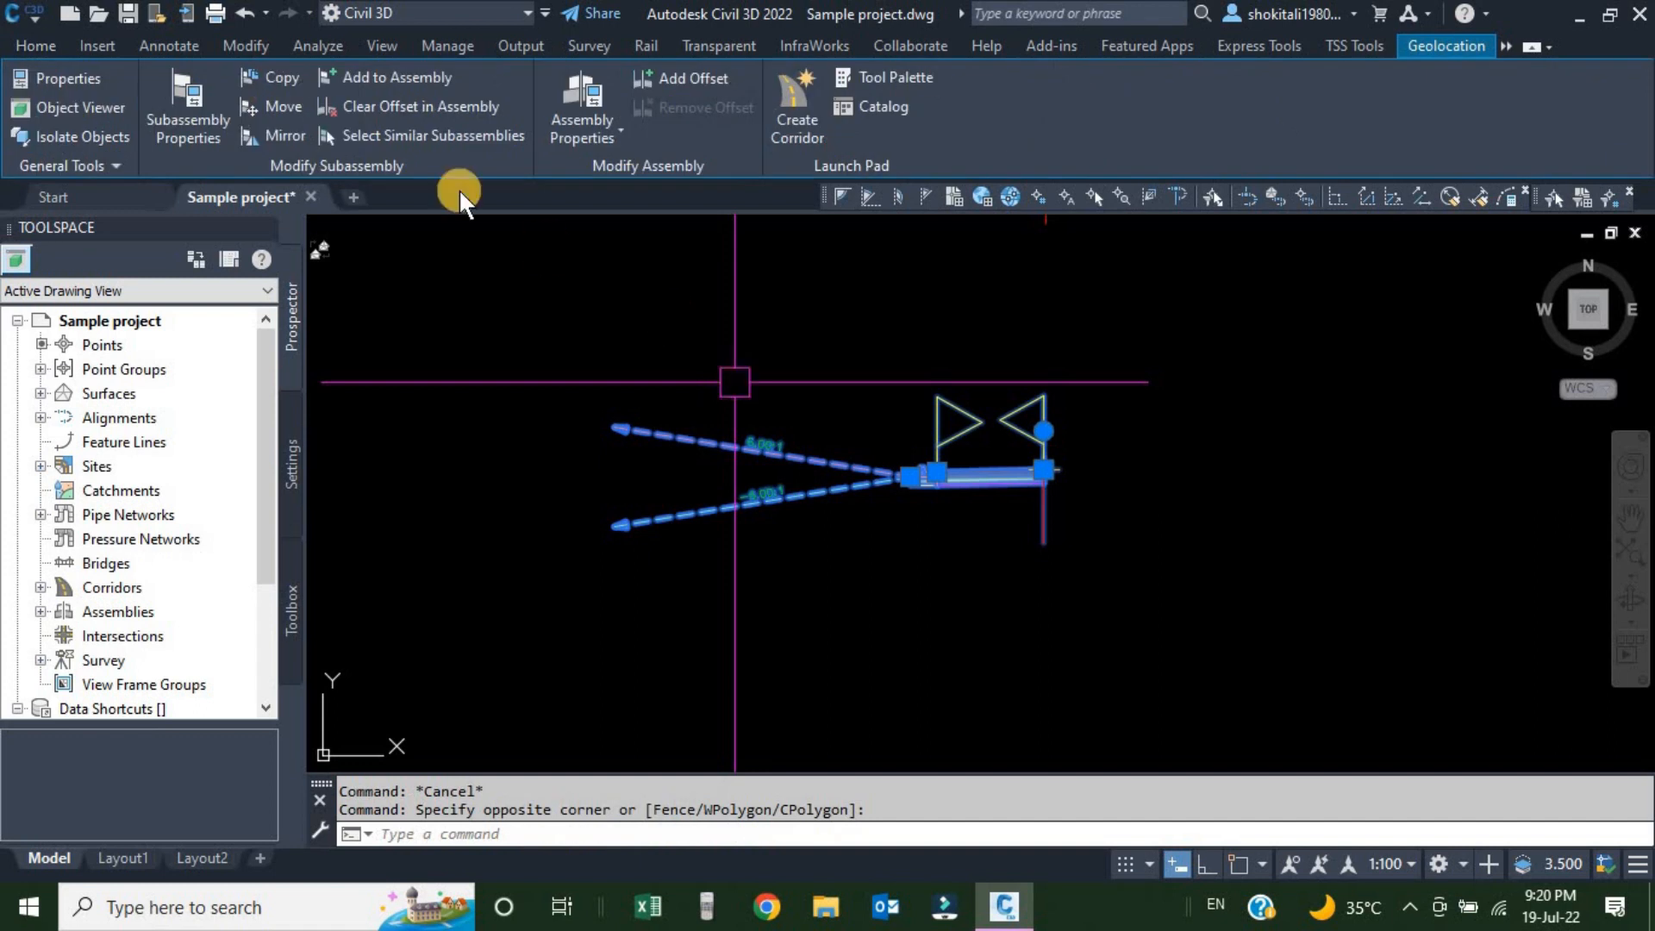
pyautogui.click(256, 136)
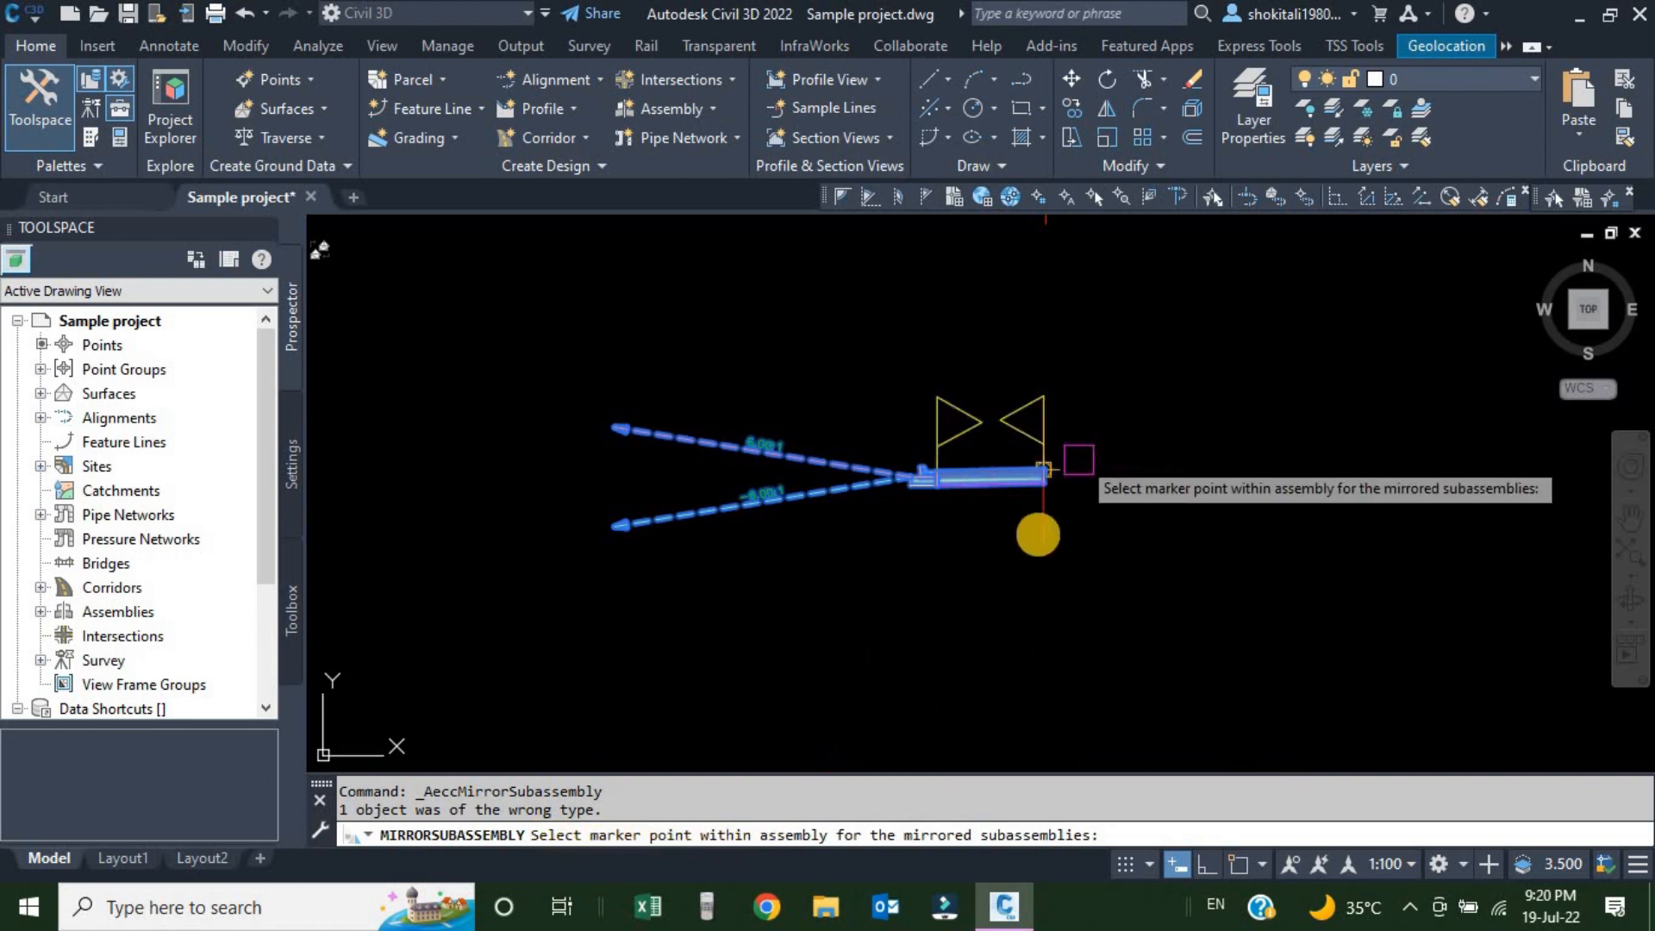
pyautogui.scroll(5, 1050, 490)
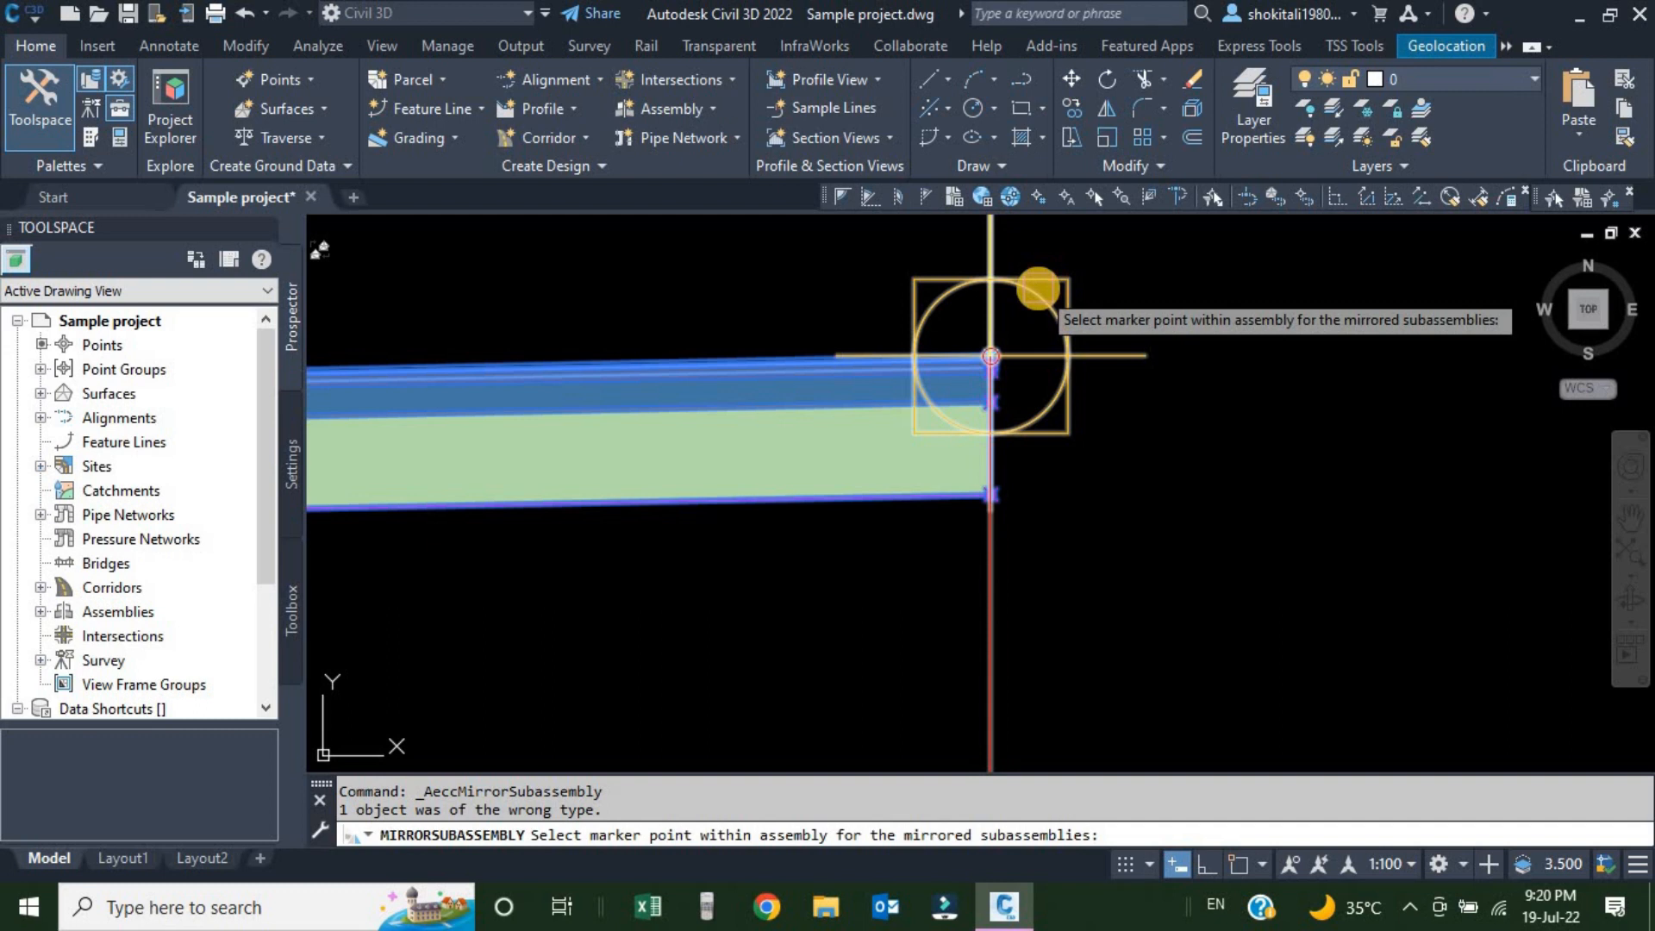
pyautogui.click(1038, 289)
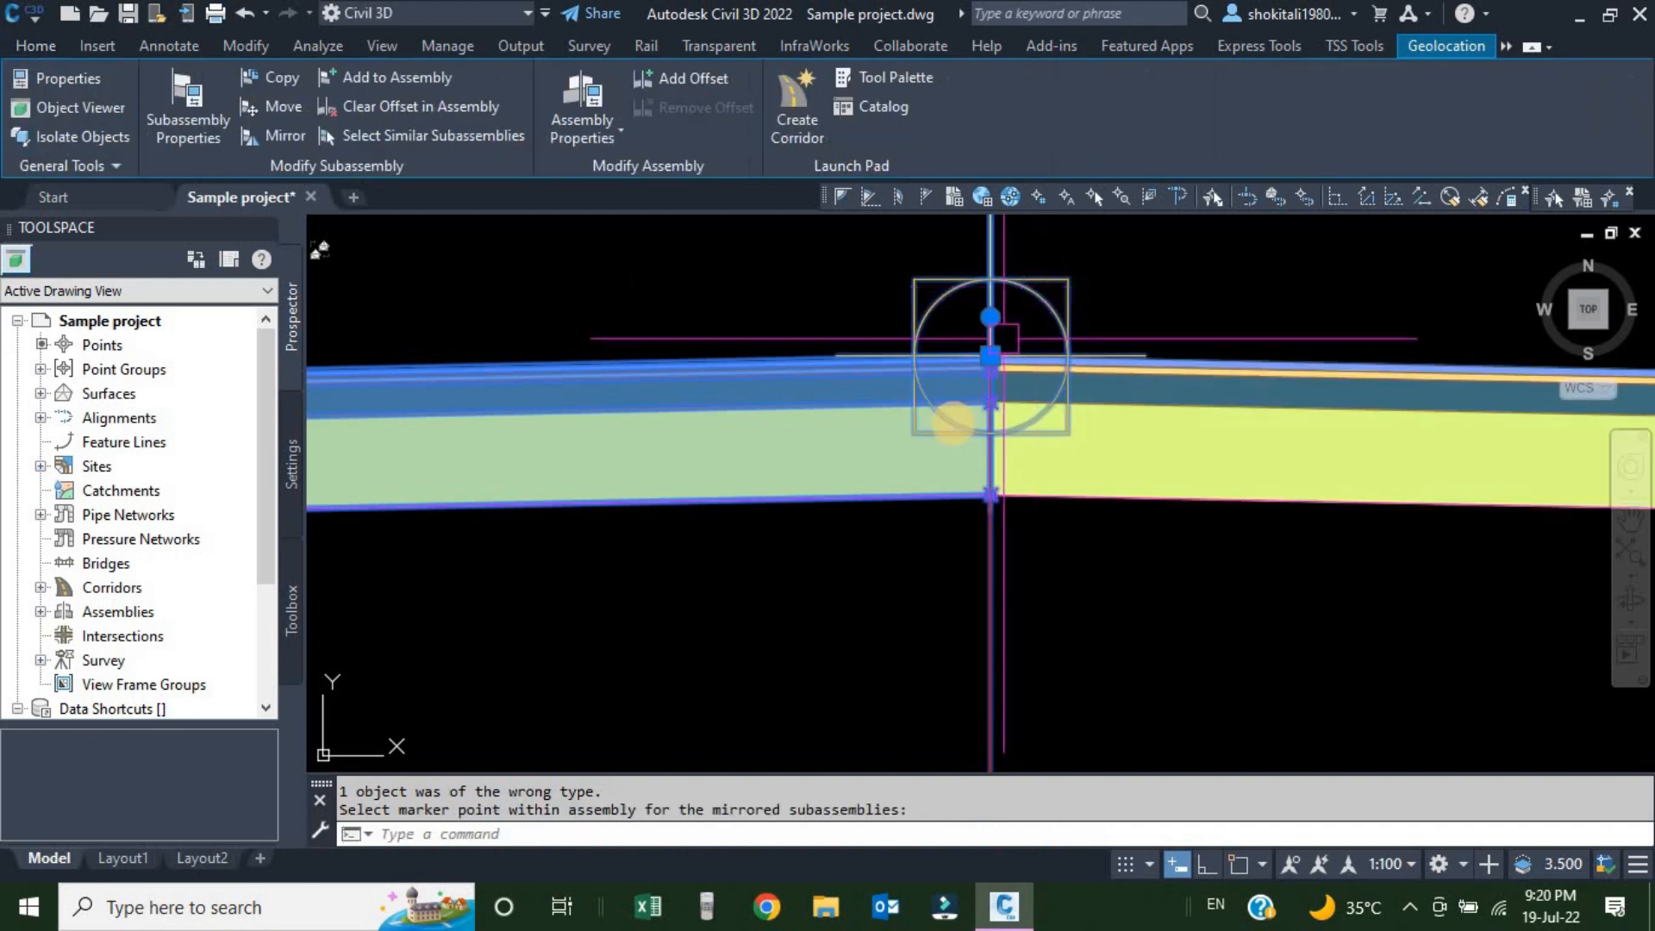
pyautogui.scroll(-5, 955, 423)
pyautogui.press('Escape')
# Check both sides of the mirrored Street-2 assembly and compare it with the existing street assembly above it
pyautogui.scroll(-5, 751, 420)
pyautogui.scroll(3, 843, 407)
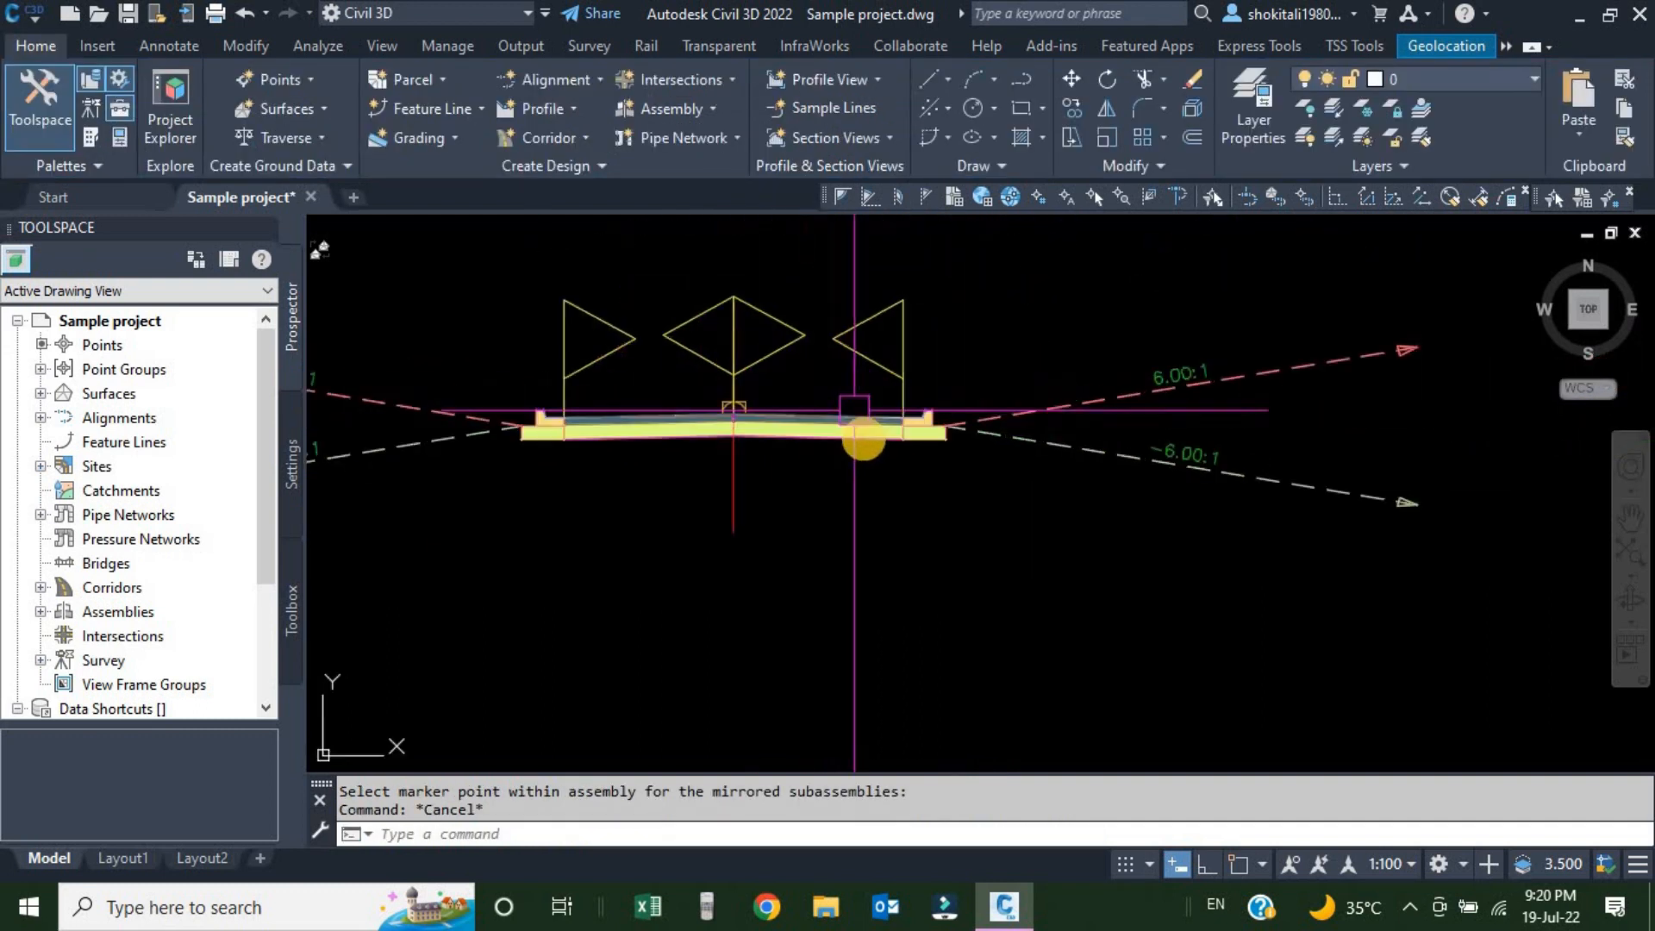
pyautogui.scroll(-3, 998, 518)
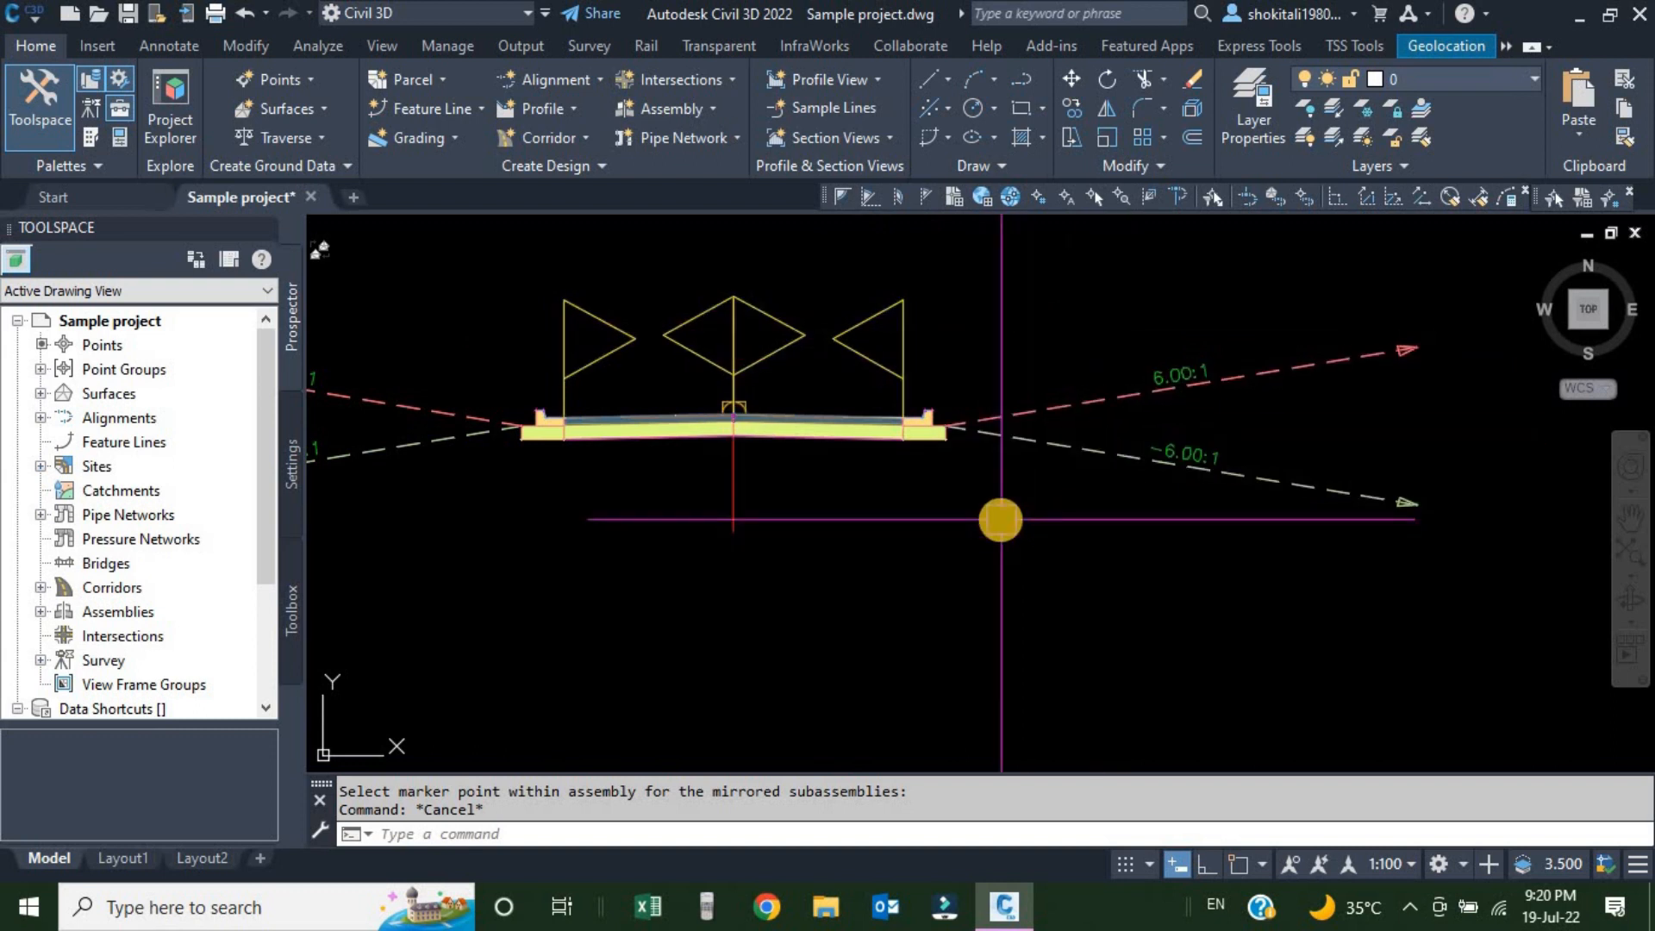
pyautogui.scroll(-2, 1012, 529)
pyautogui.scroll(-3, 1000, 523)
pyautogui.scroll(2, 984, 515)
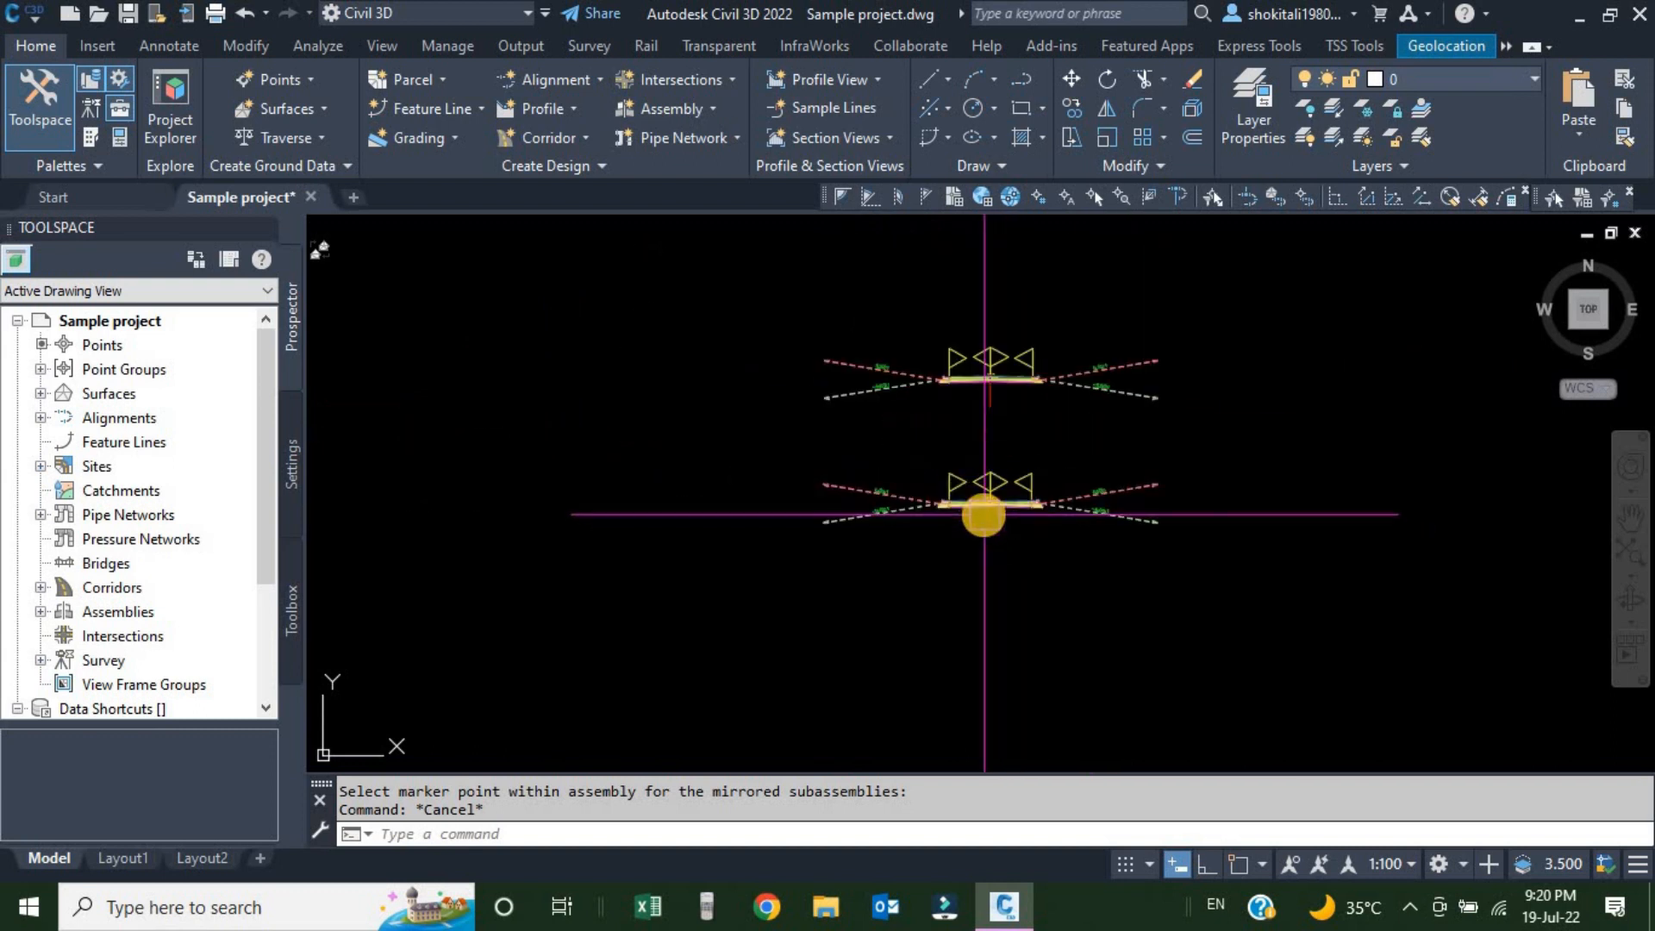
pyautogui.scroll(-3, 980, 516)
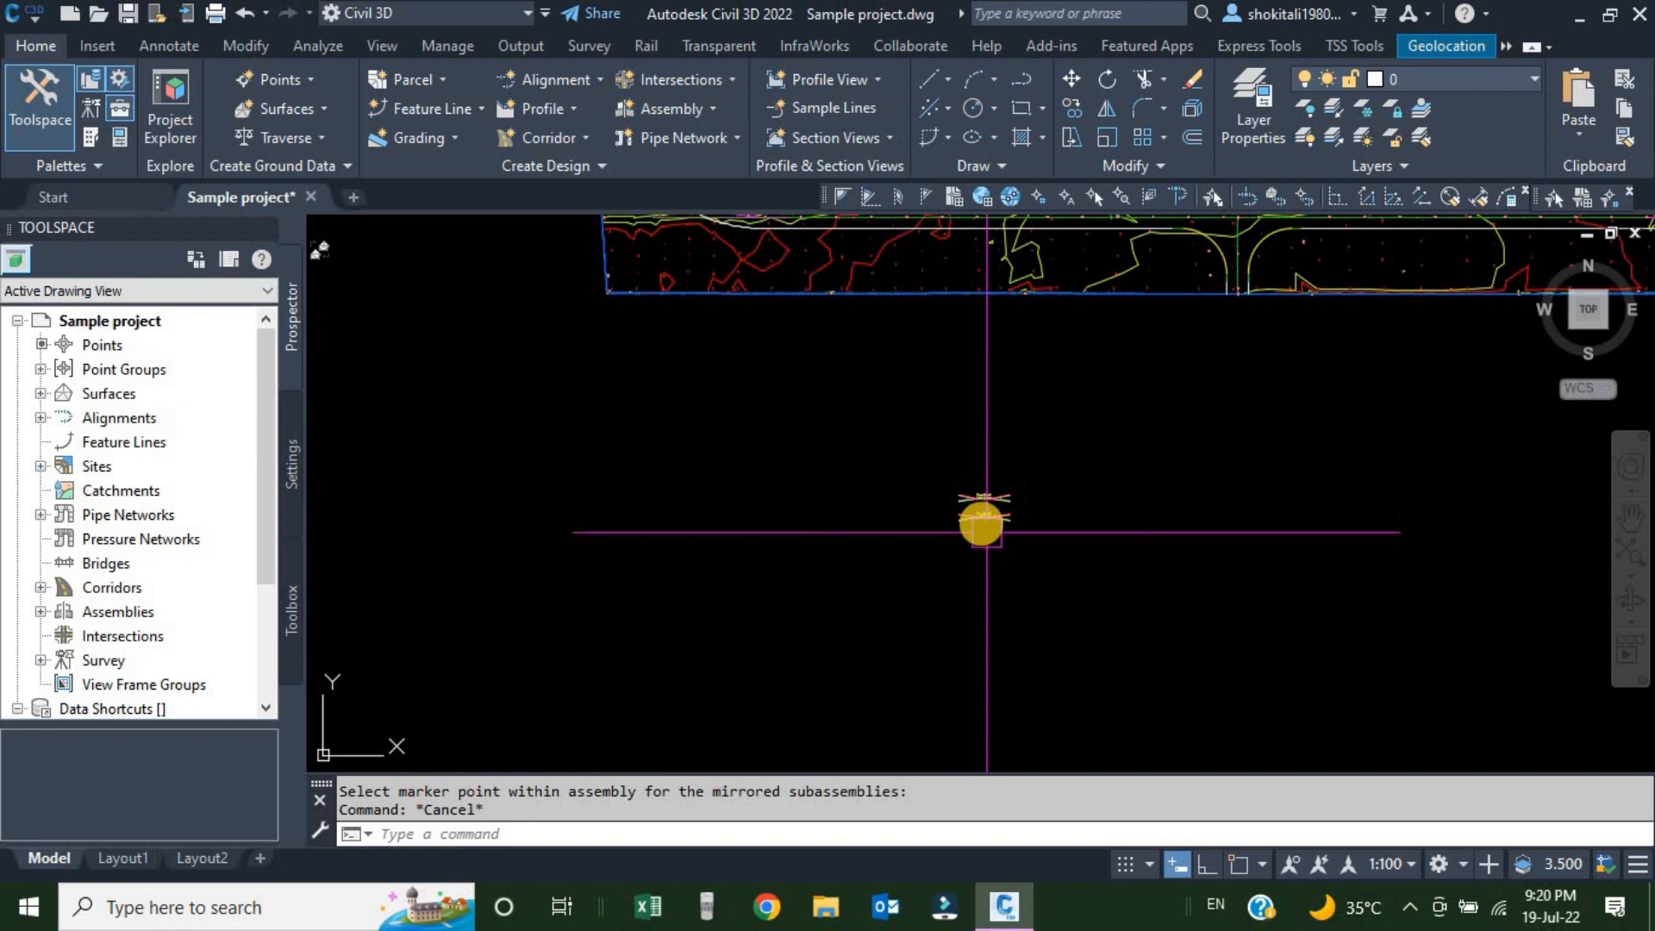
# Examine the street layout on the site plan and the profile views beside it
pyautogui.moveTo(1072, 343); pyautogui.dragTo(869, 591, button='middle')
pyautogui.scroll(5, 1135, 458)
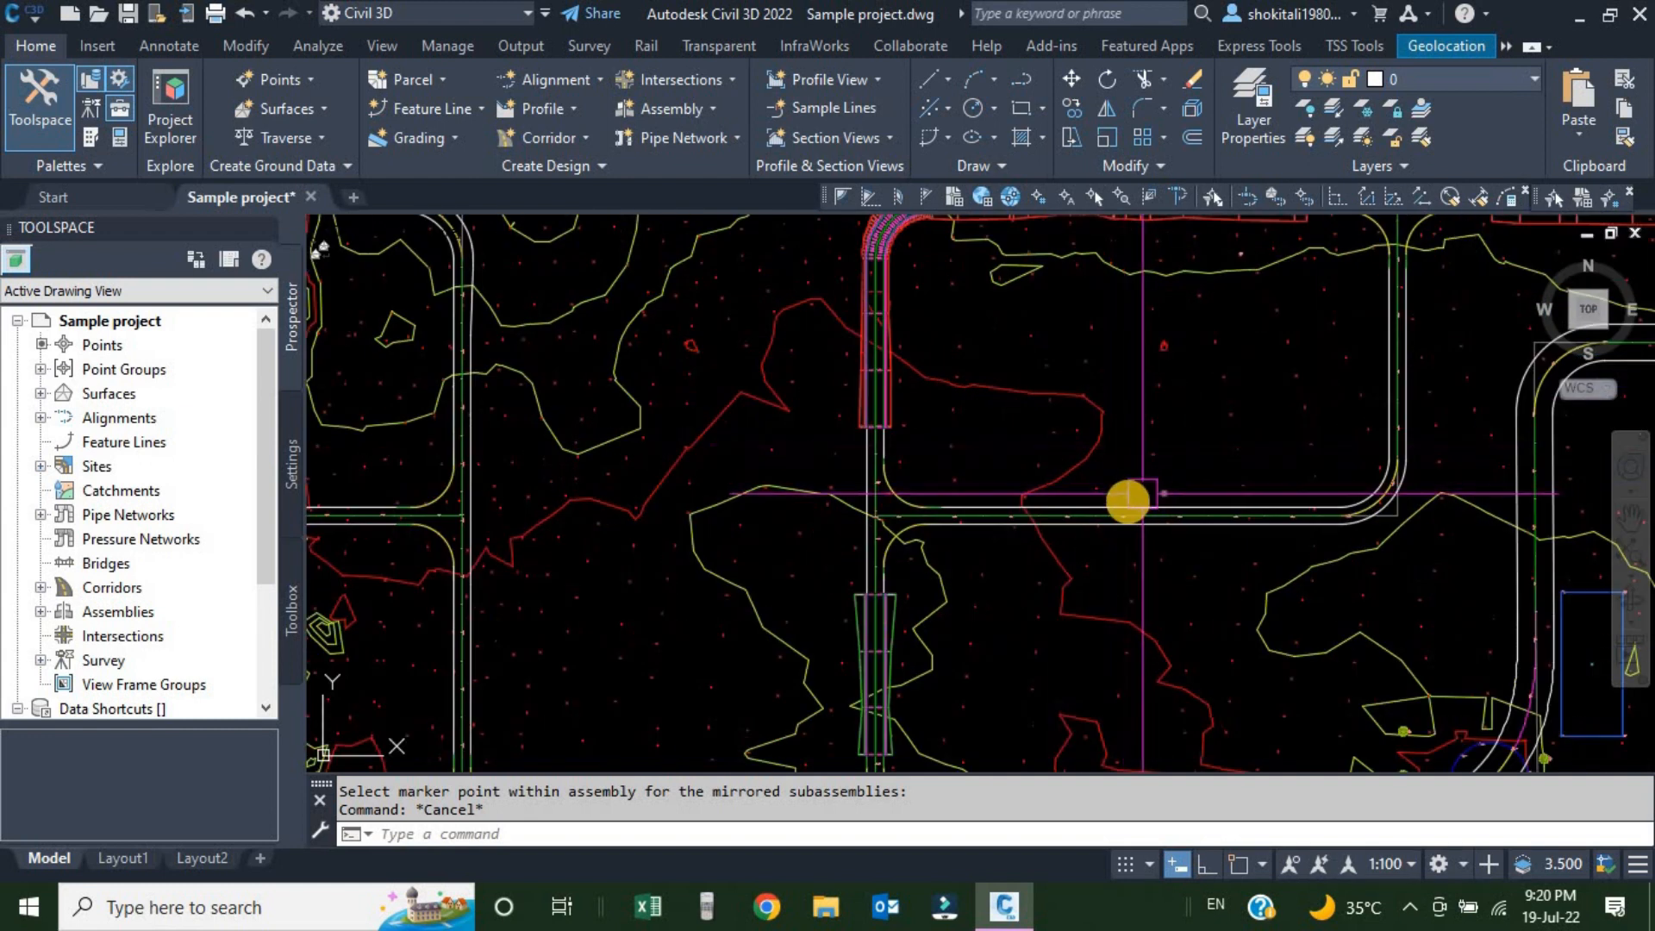
pyautogui.scroll(2, 1009, 522)
pyautogui.scroll(-6, 998, 547)
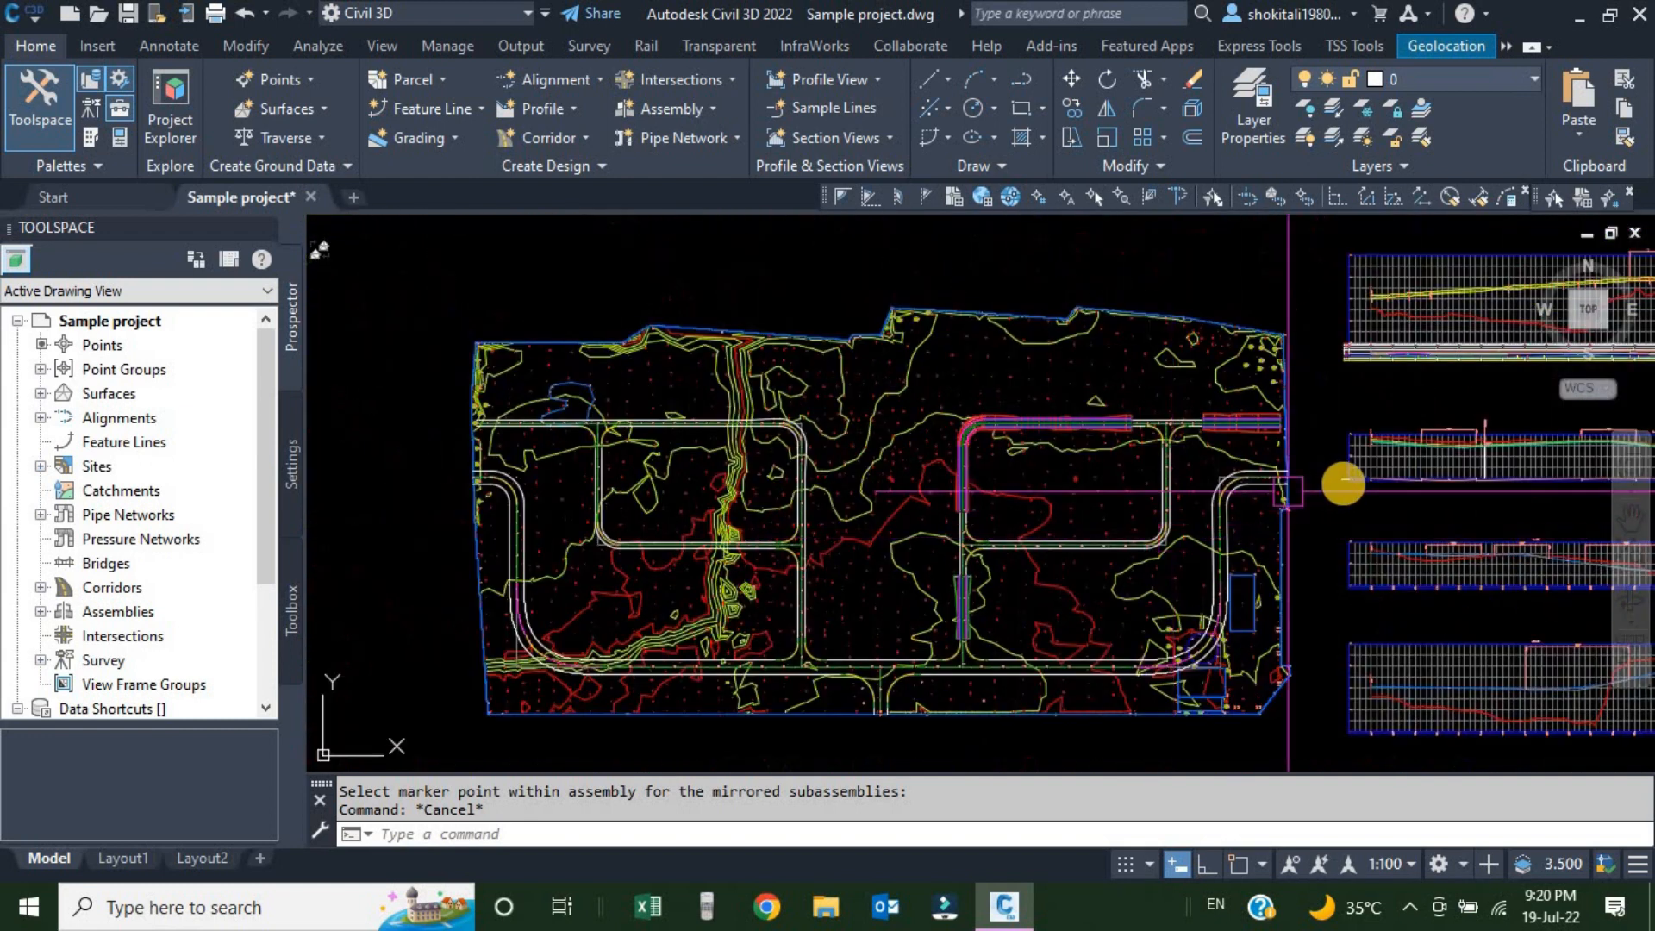
pyautogui.moveTo(1342, 480); pyautogui.dragTo(966, 517, button='middle')
pyautogui.scroll(3, 1080, 487)
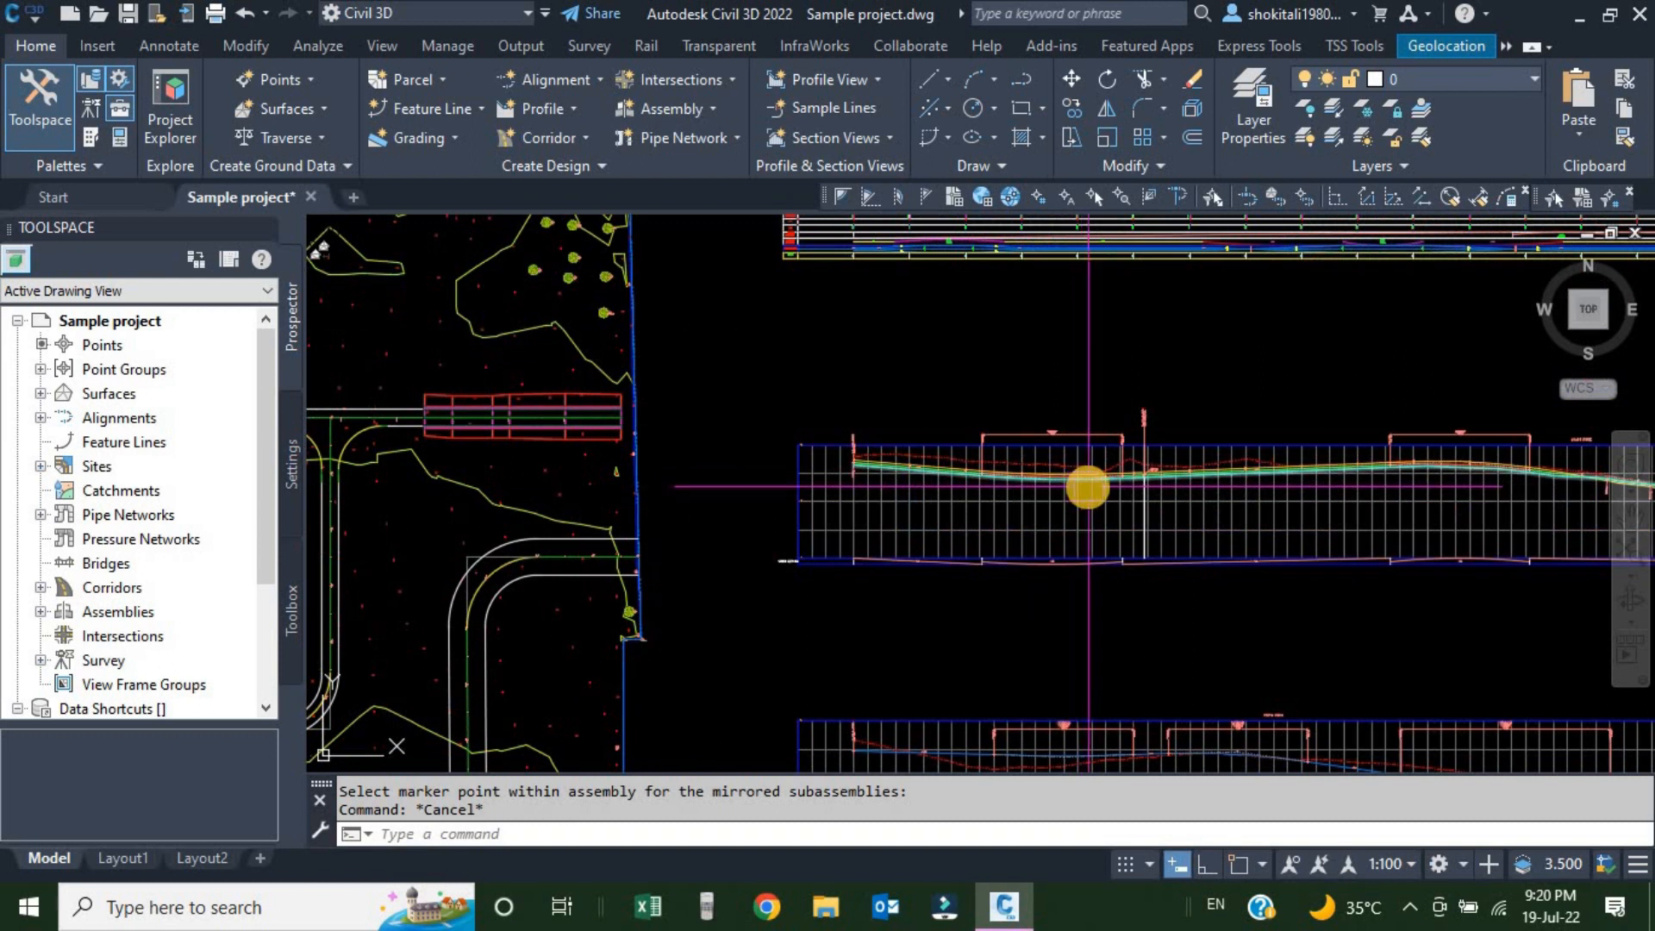
pyautogui.scroll(-4, 1067, 489)
pyautogui.scroll(2, 877, 562)
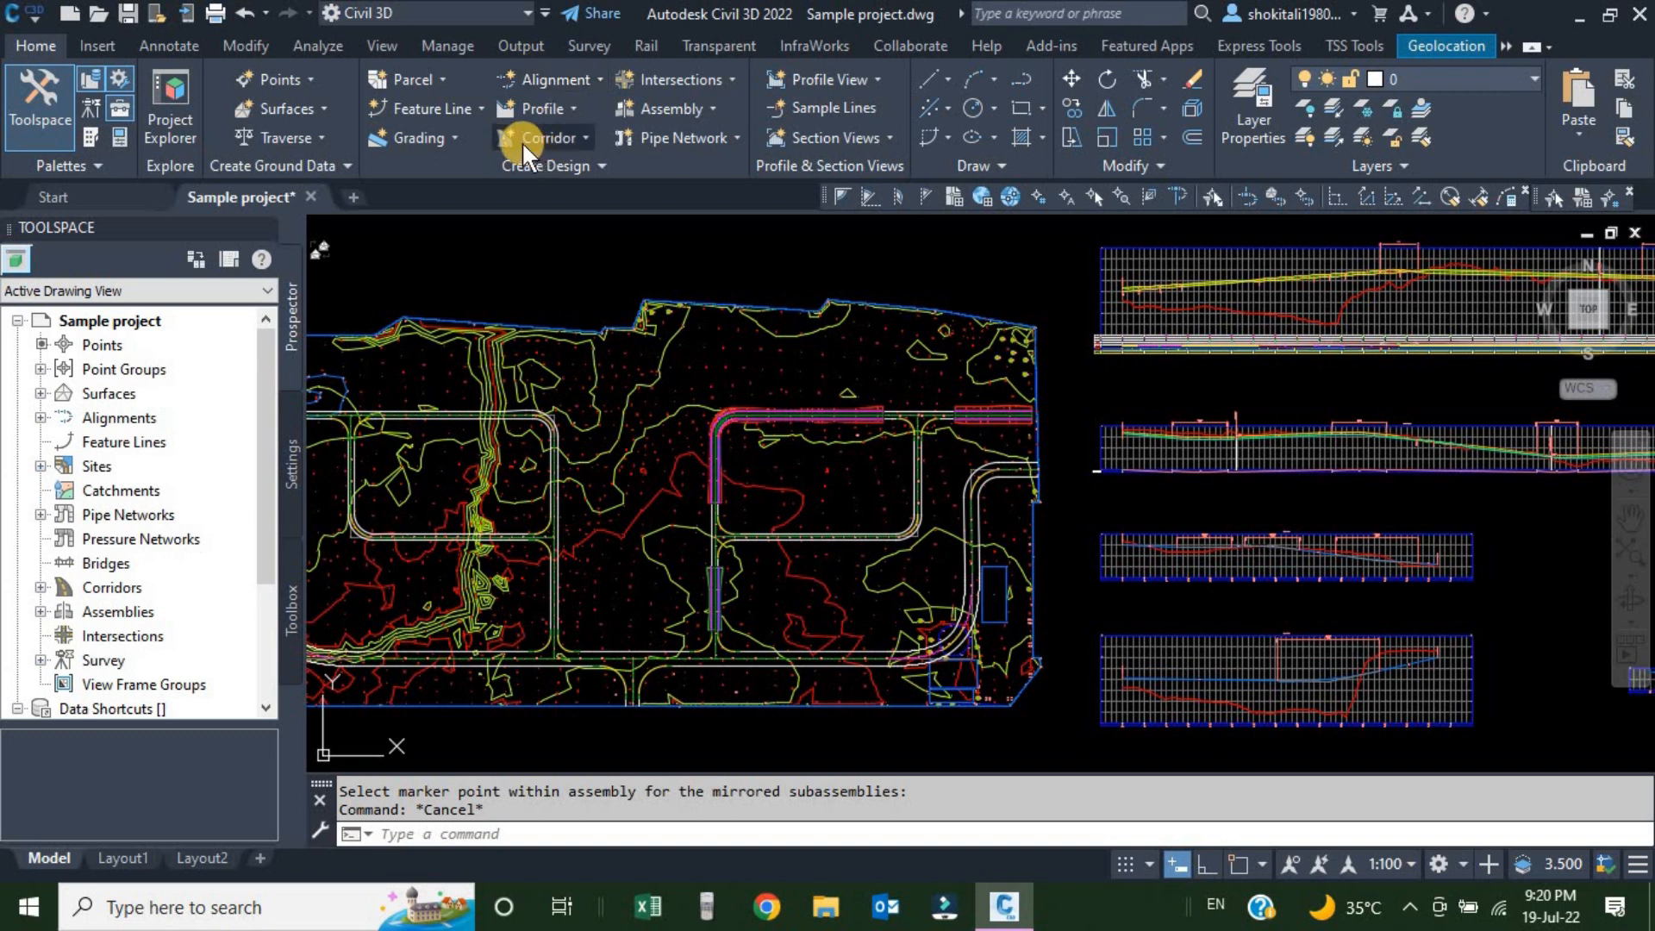
# Start a new corridor named Streer-2 with the Basic corridor style
pyautogui.click(583, 138)
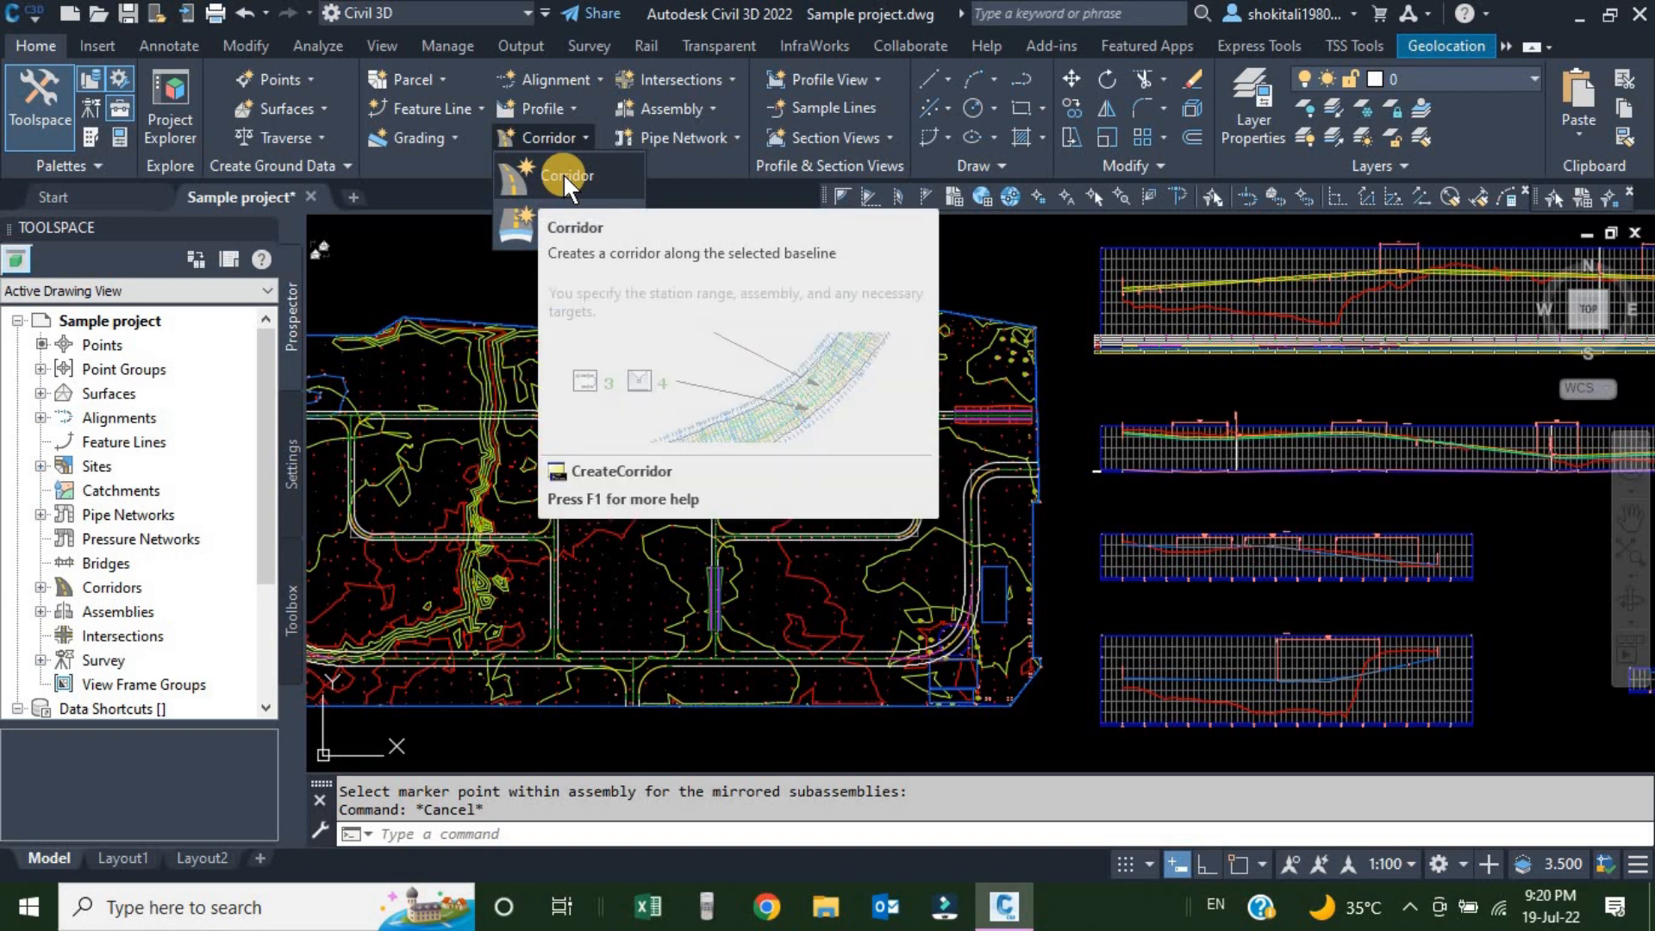
pyautogui.click(562, 174)
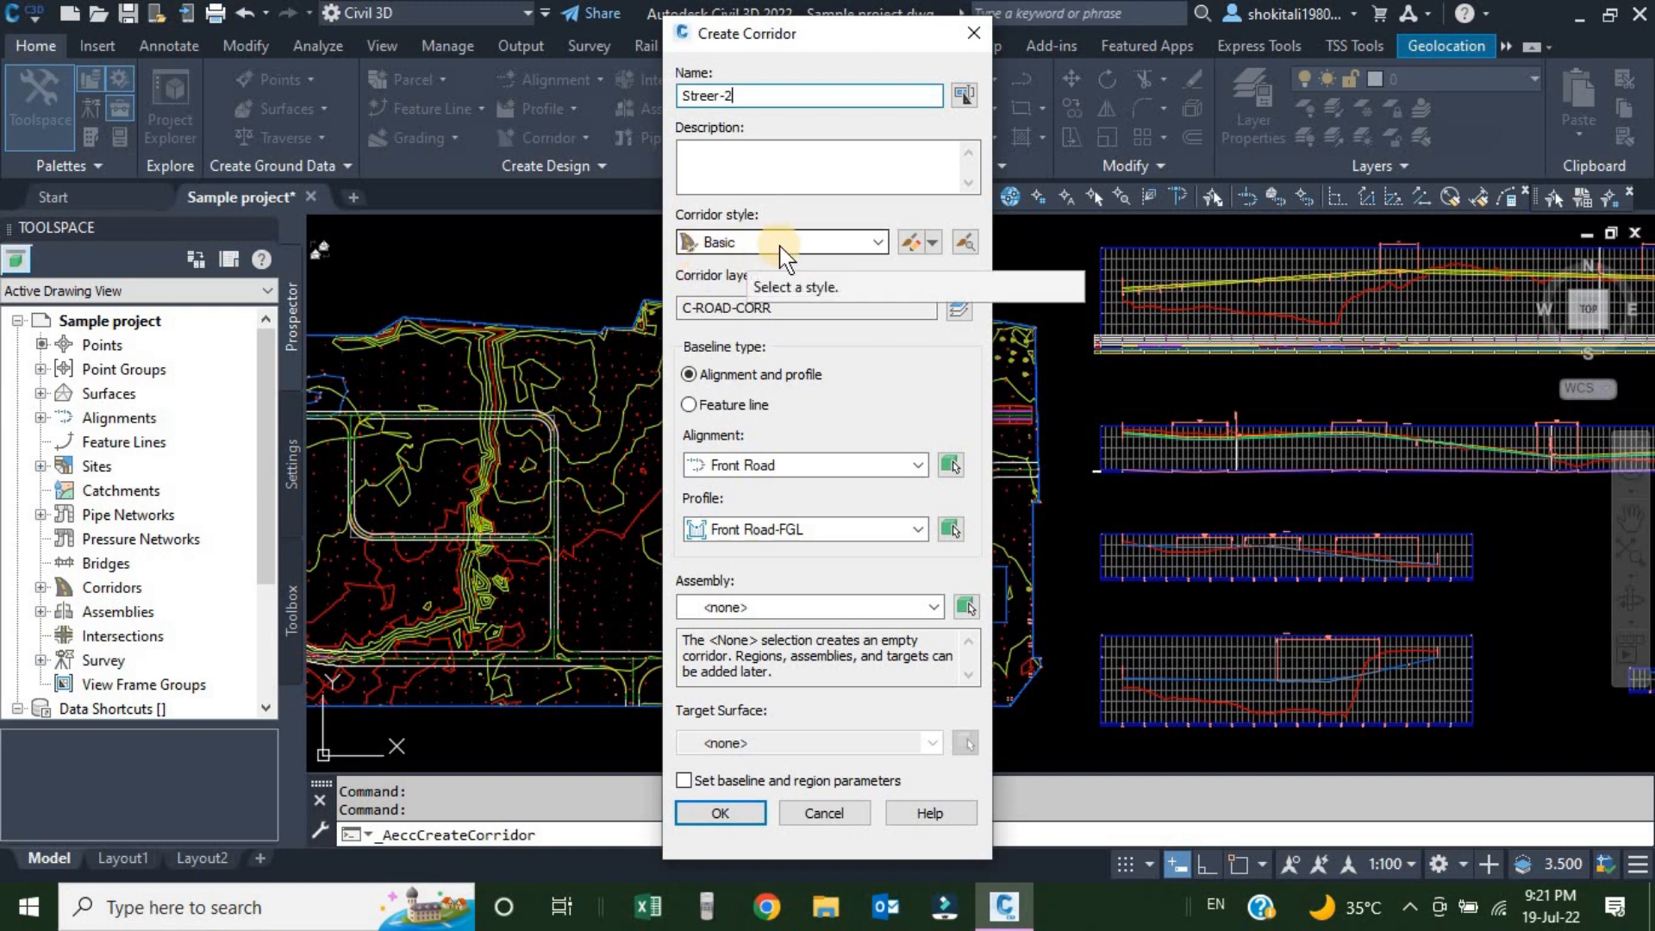
pyautogui.click(747, 242)
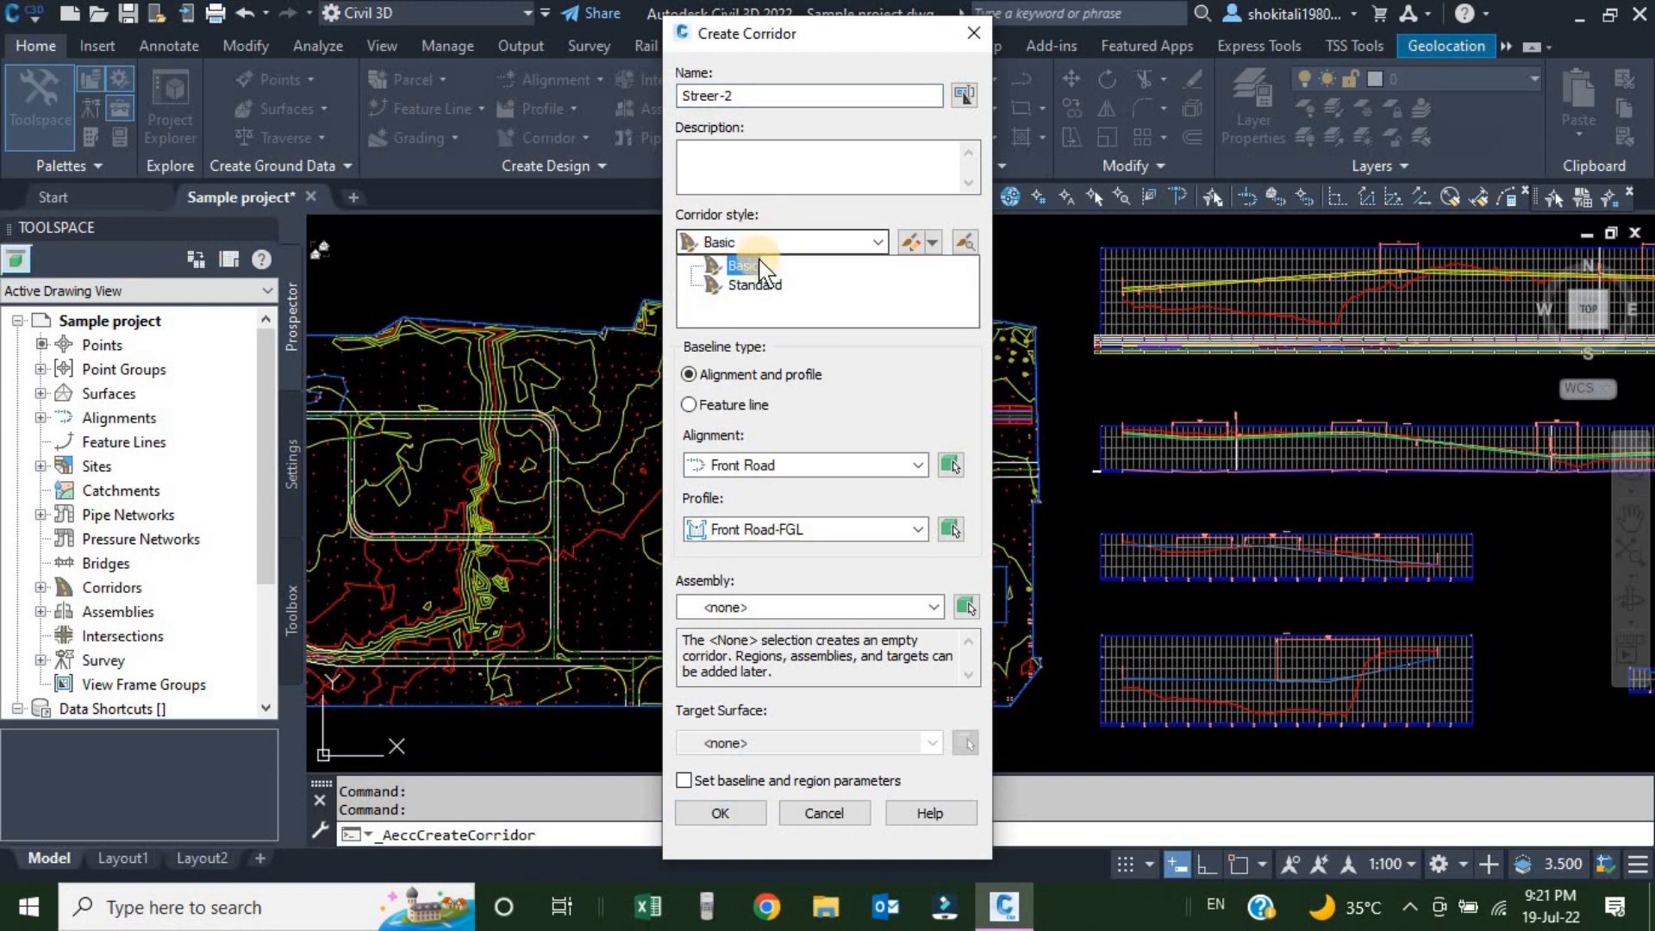
pyautogui.click(750, 265)
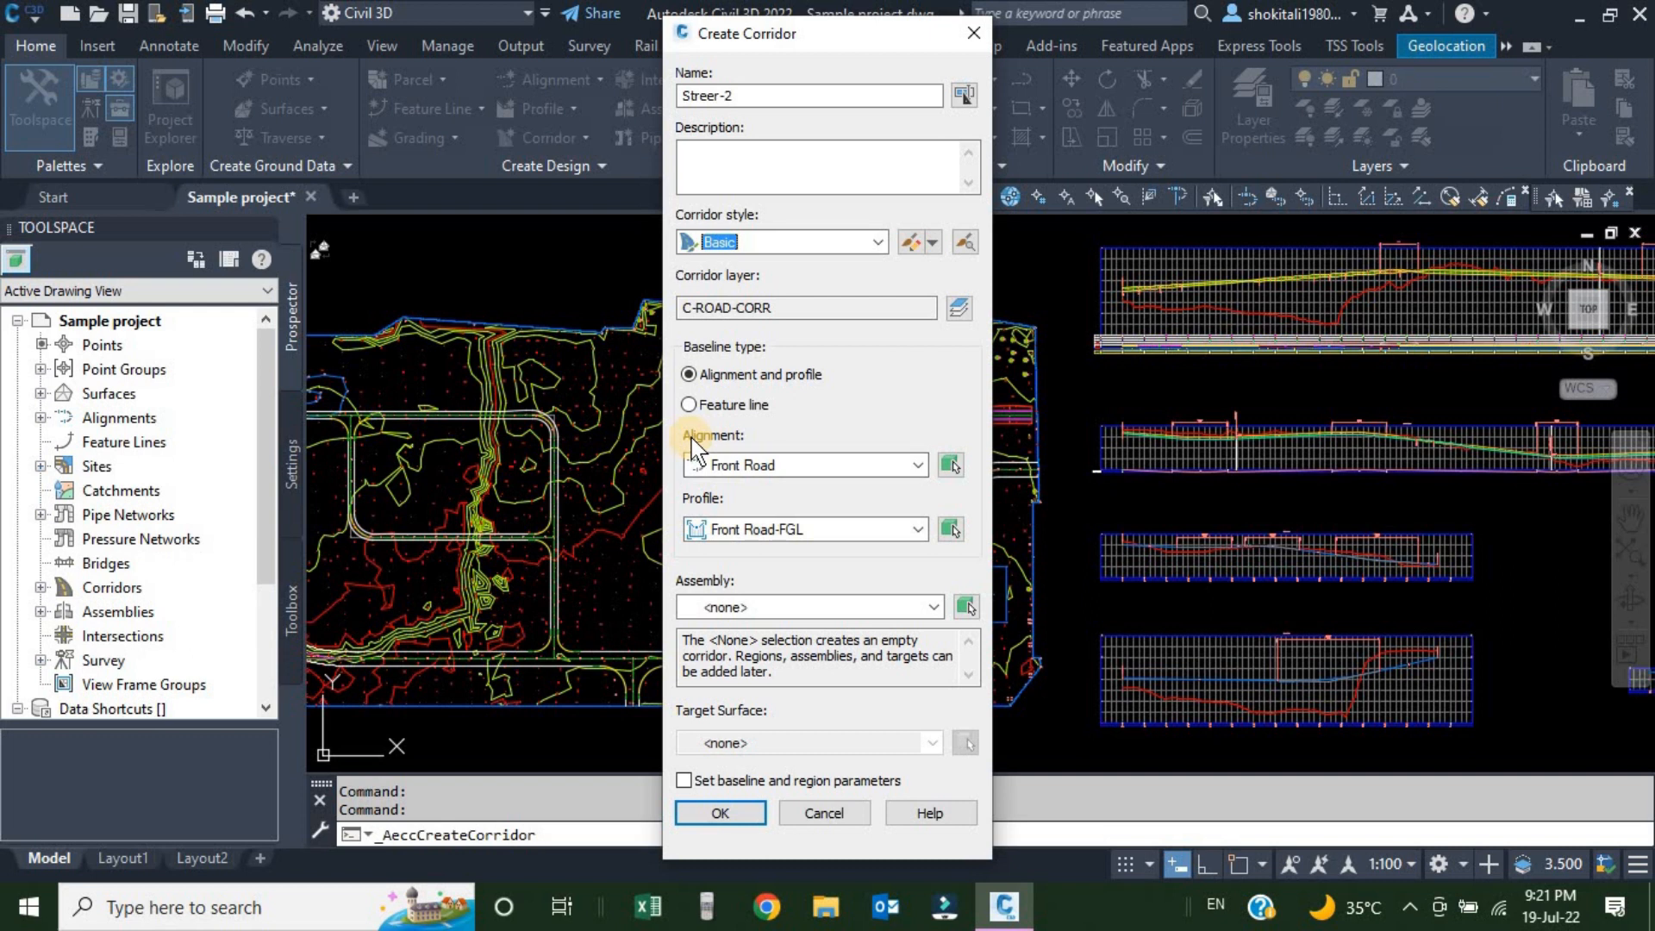
# Set the corridor's baseline alignment to Steer-2, picking its centreline in the drawing
pyautogui.click(919, 470)
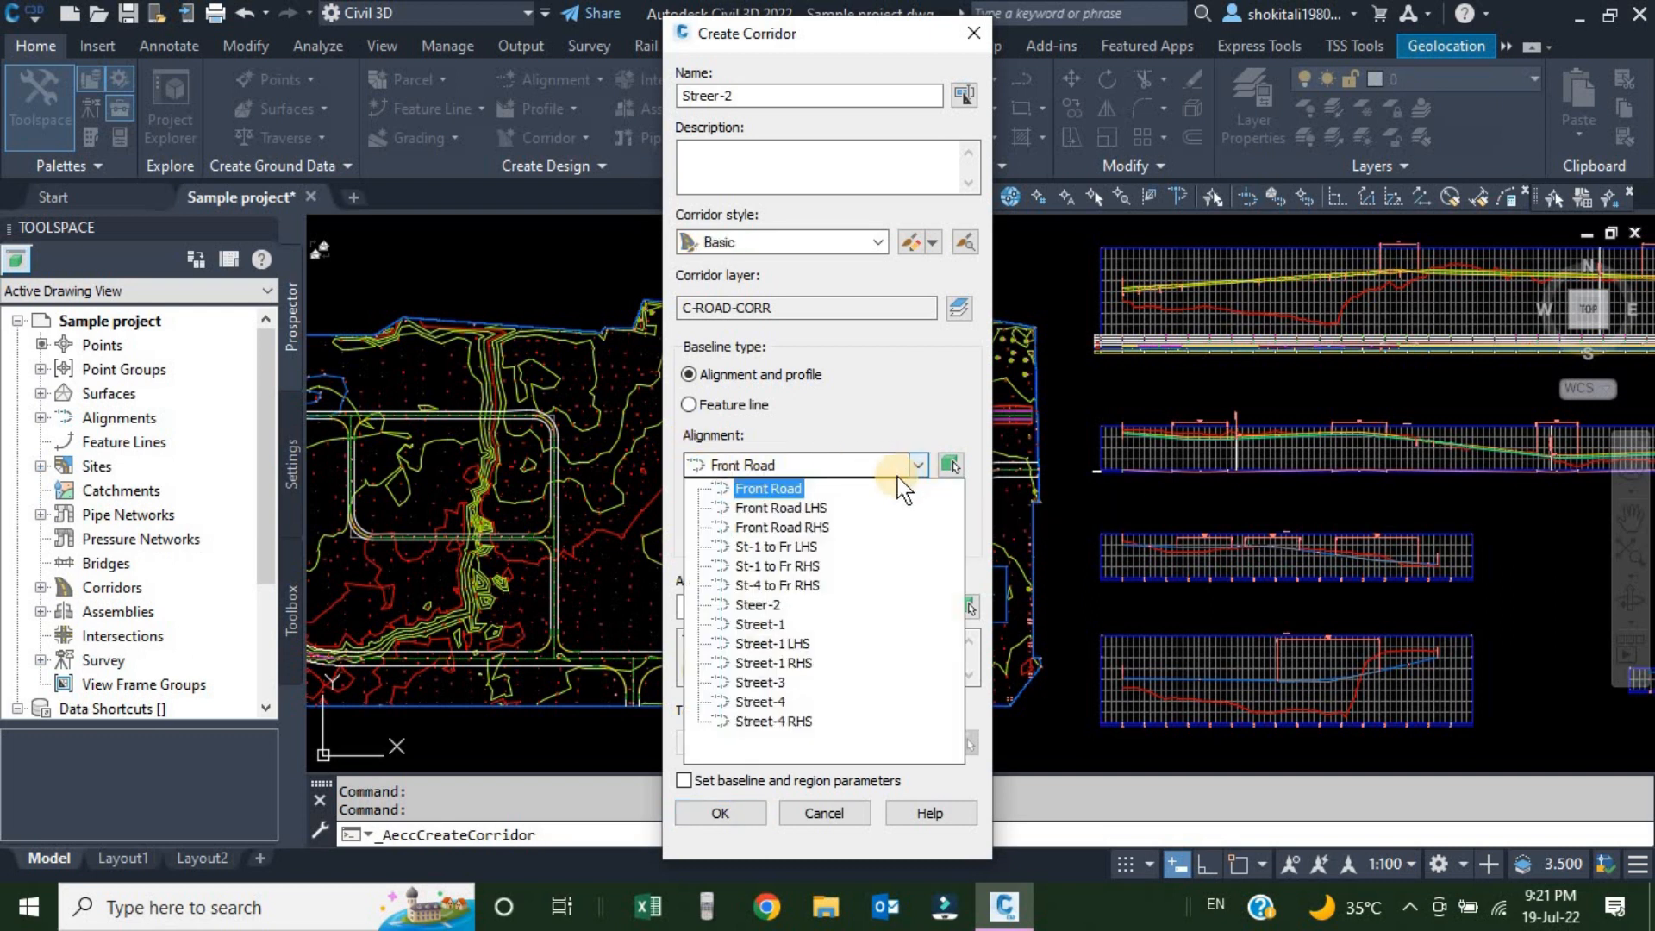
pyautogui.press('Down')
pyautogui.press('Down')
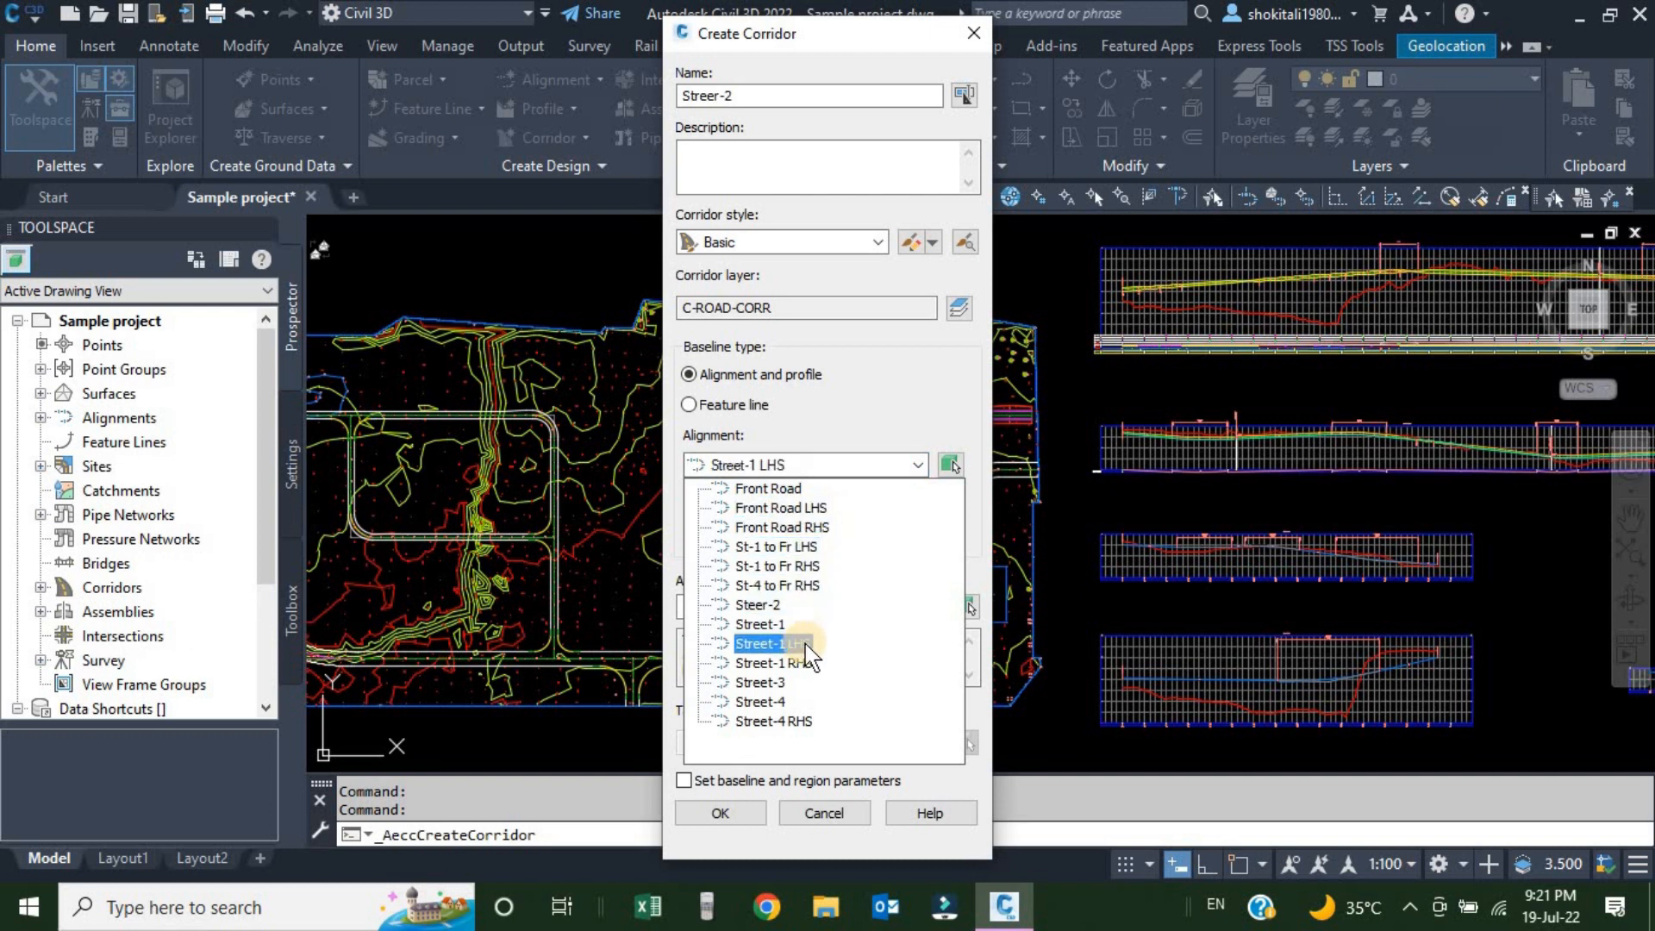
pyautogui.click(768, 605)
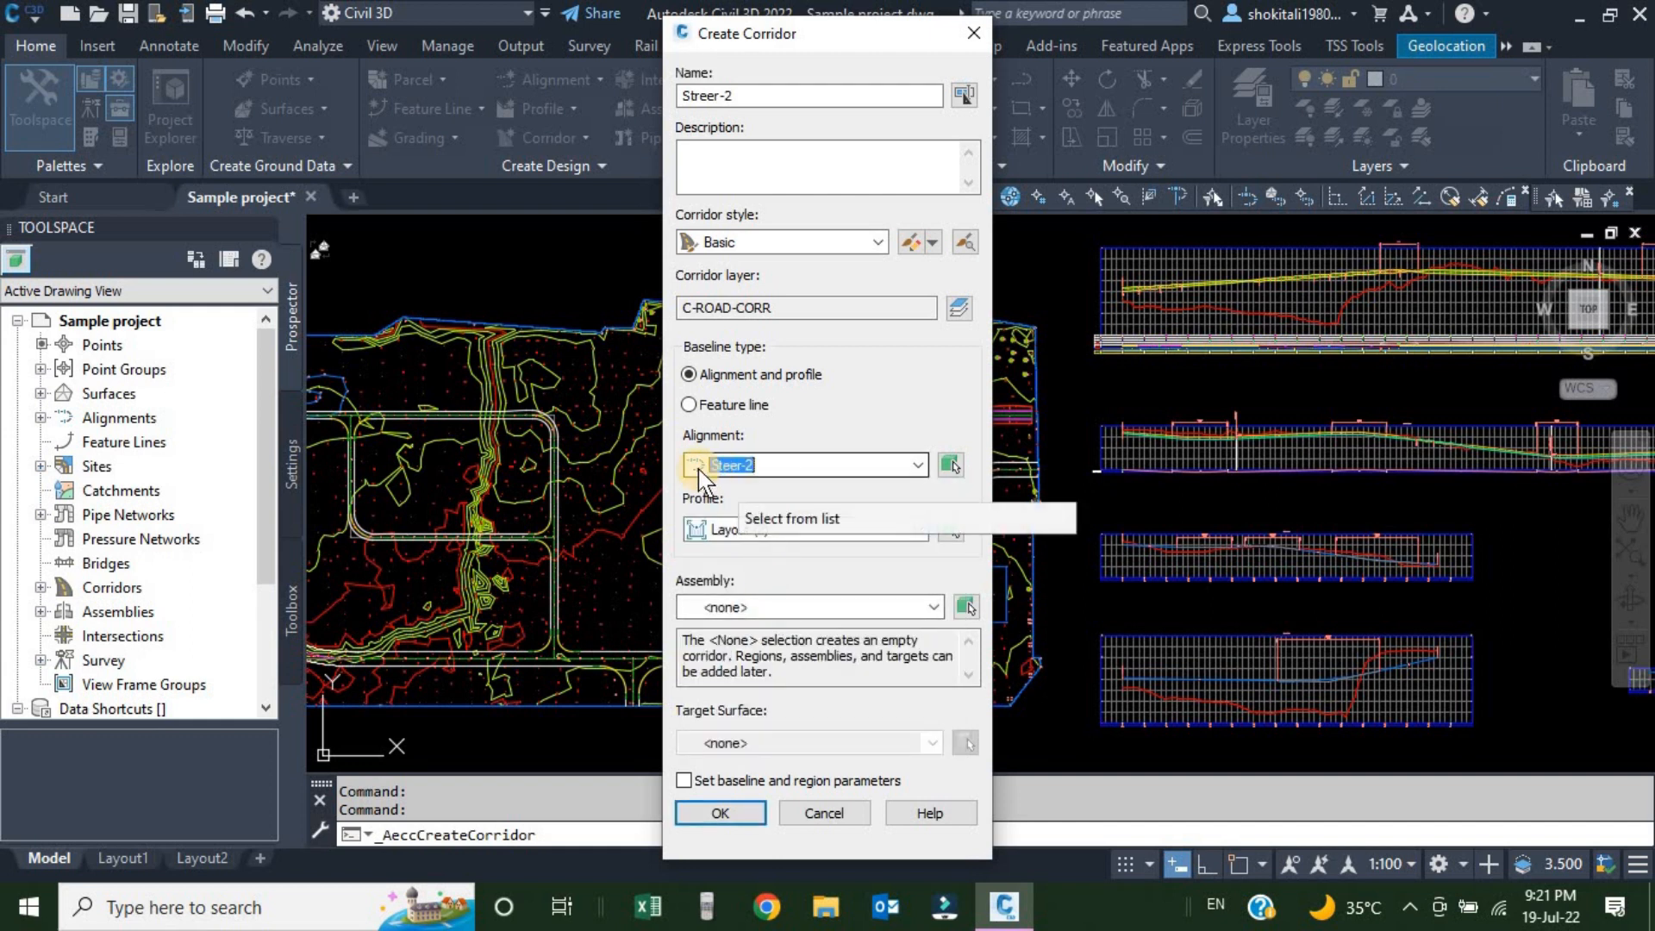
pyautogui.click(952, 465)
pyautogui.scroll(10, 822, 565)
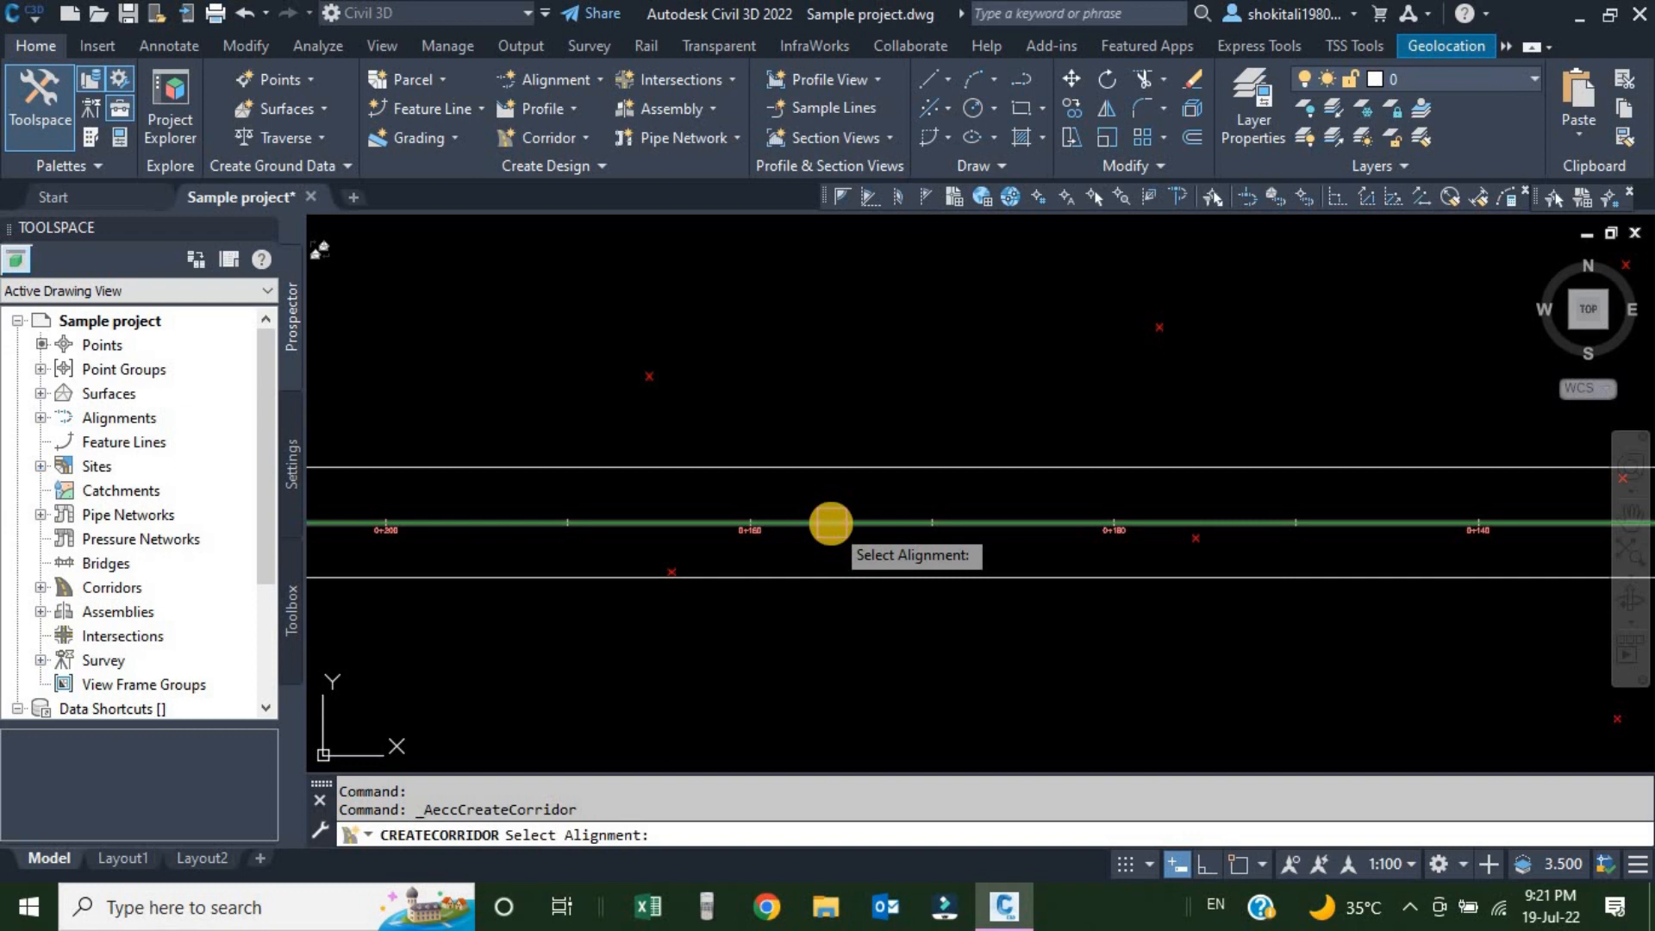
pyautogui.click(830, 524)
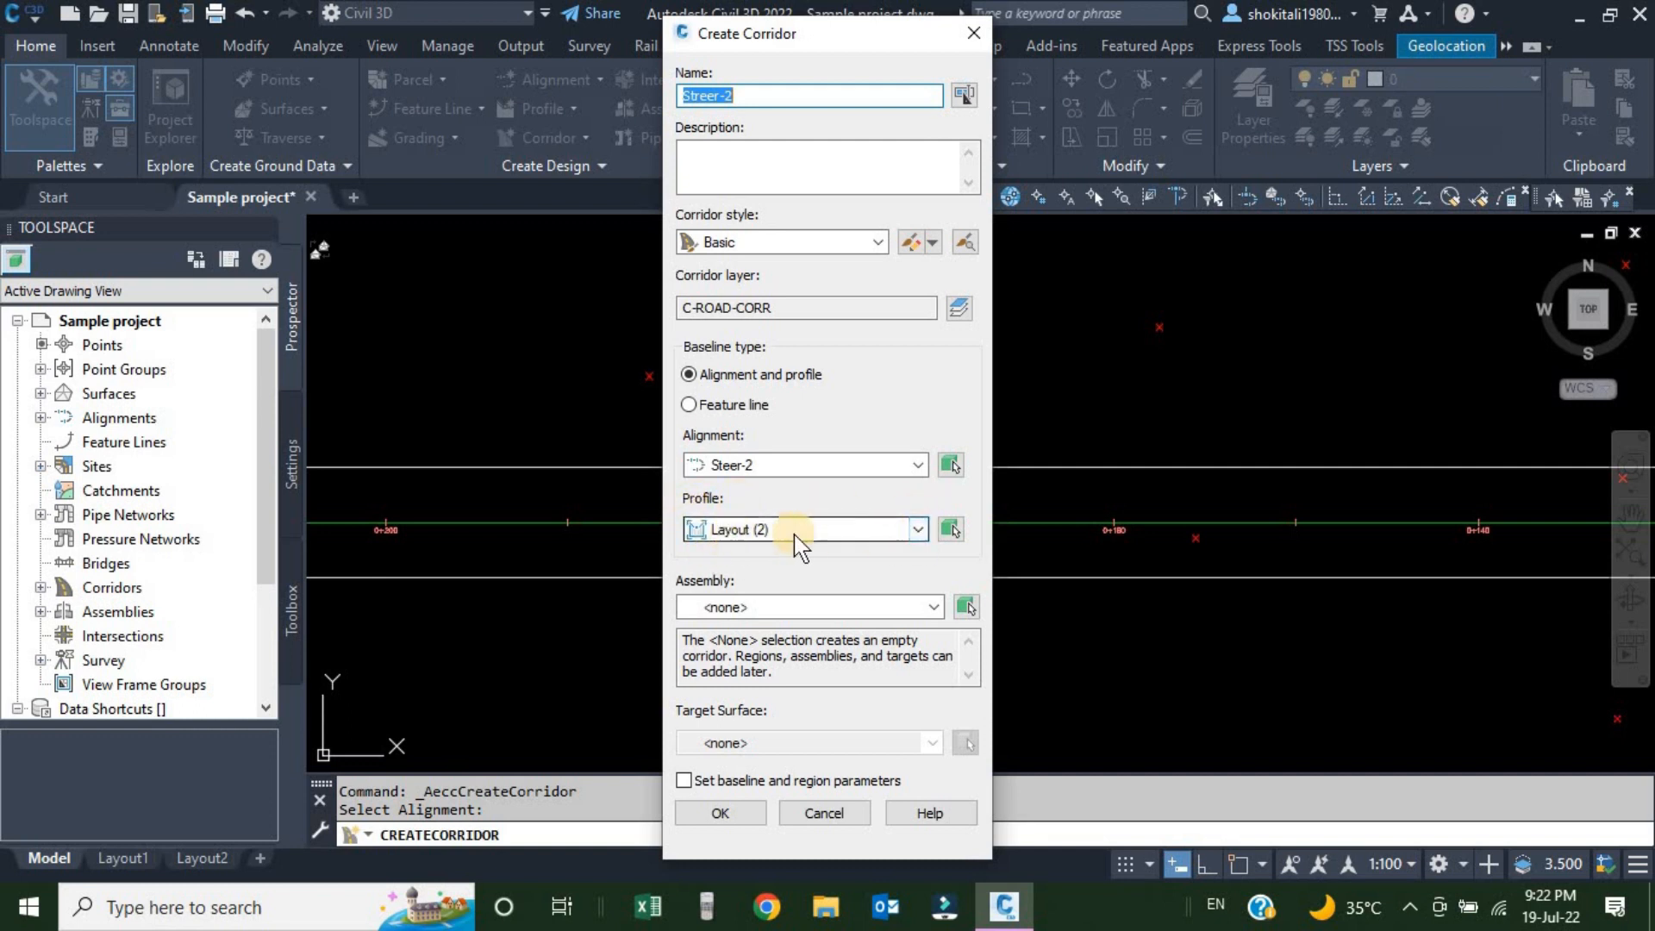
# Set the corridor's profile to Street-2 FGL, picking the finished-grade line in its profile view
pyautogui.click(918, 529)
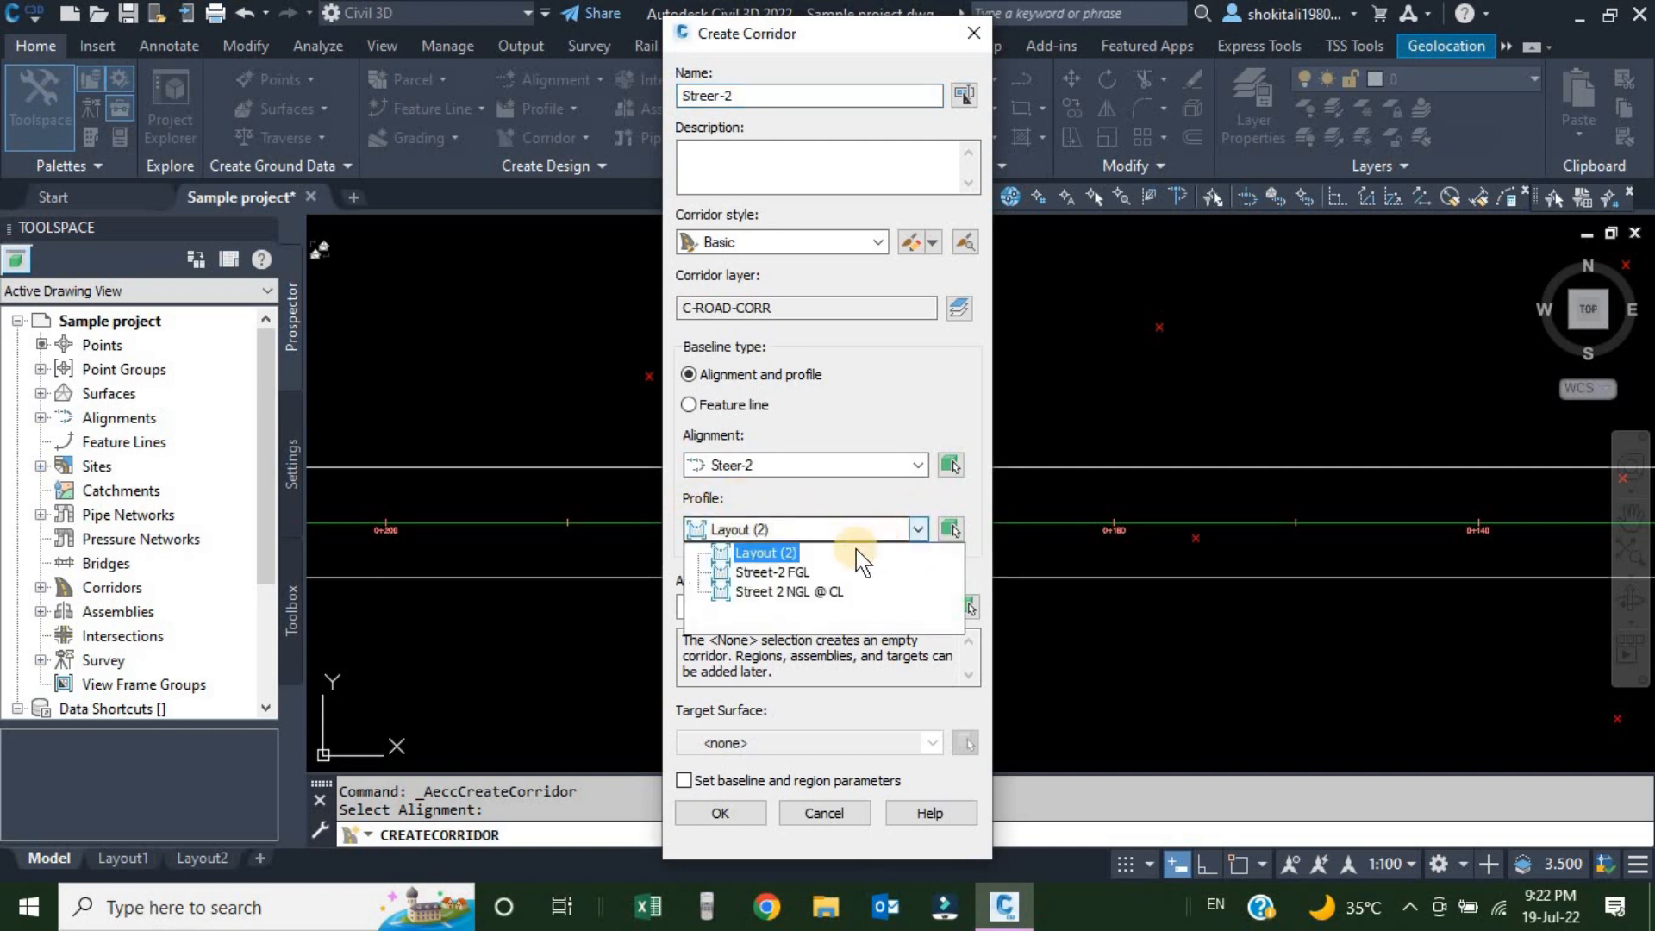
pyautogui.click(763, 573)
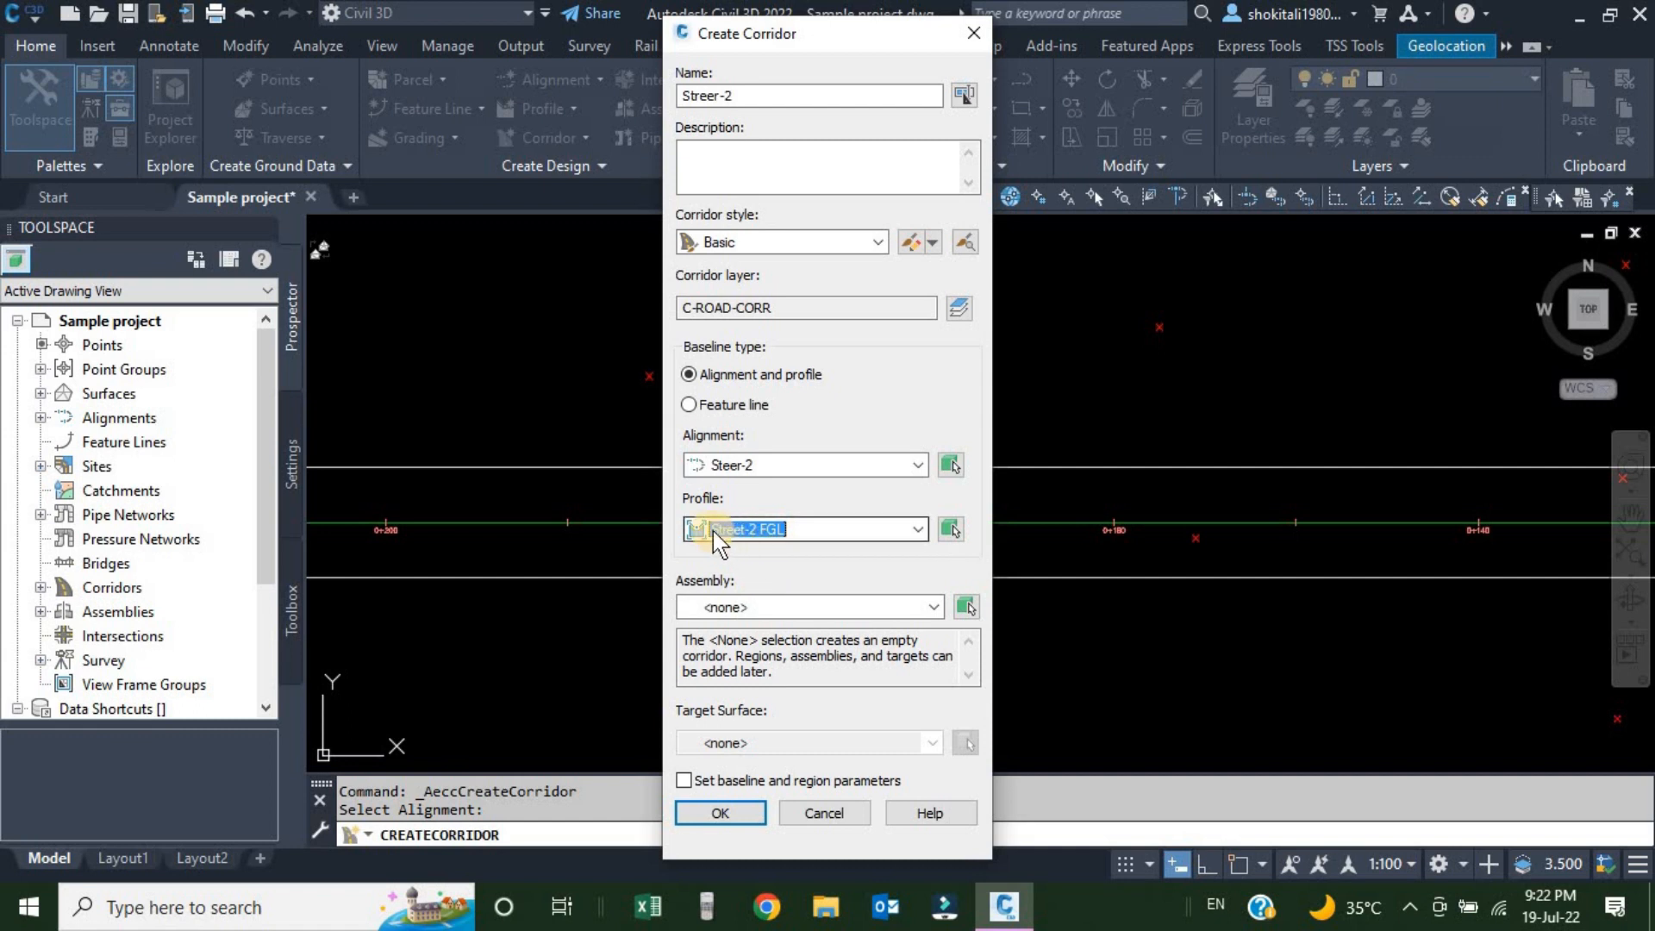
pyautogui.click(951, 529)
pyautogui.scroll(-5, 928, 498)
pyautogui.scroll(8, 983, 539)
pyautogui.click(958, 556)
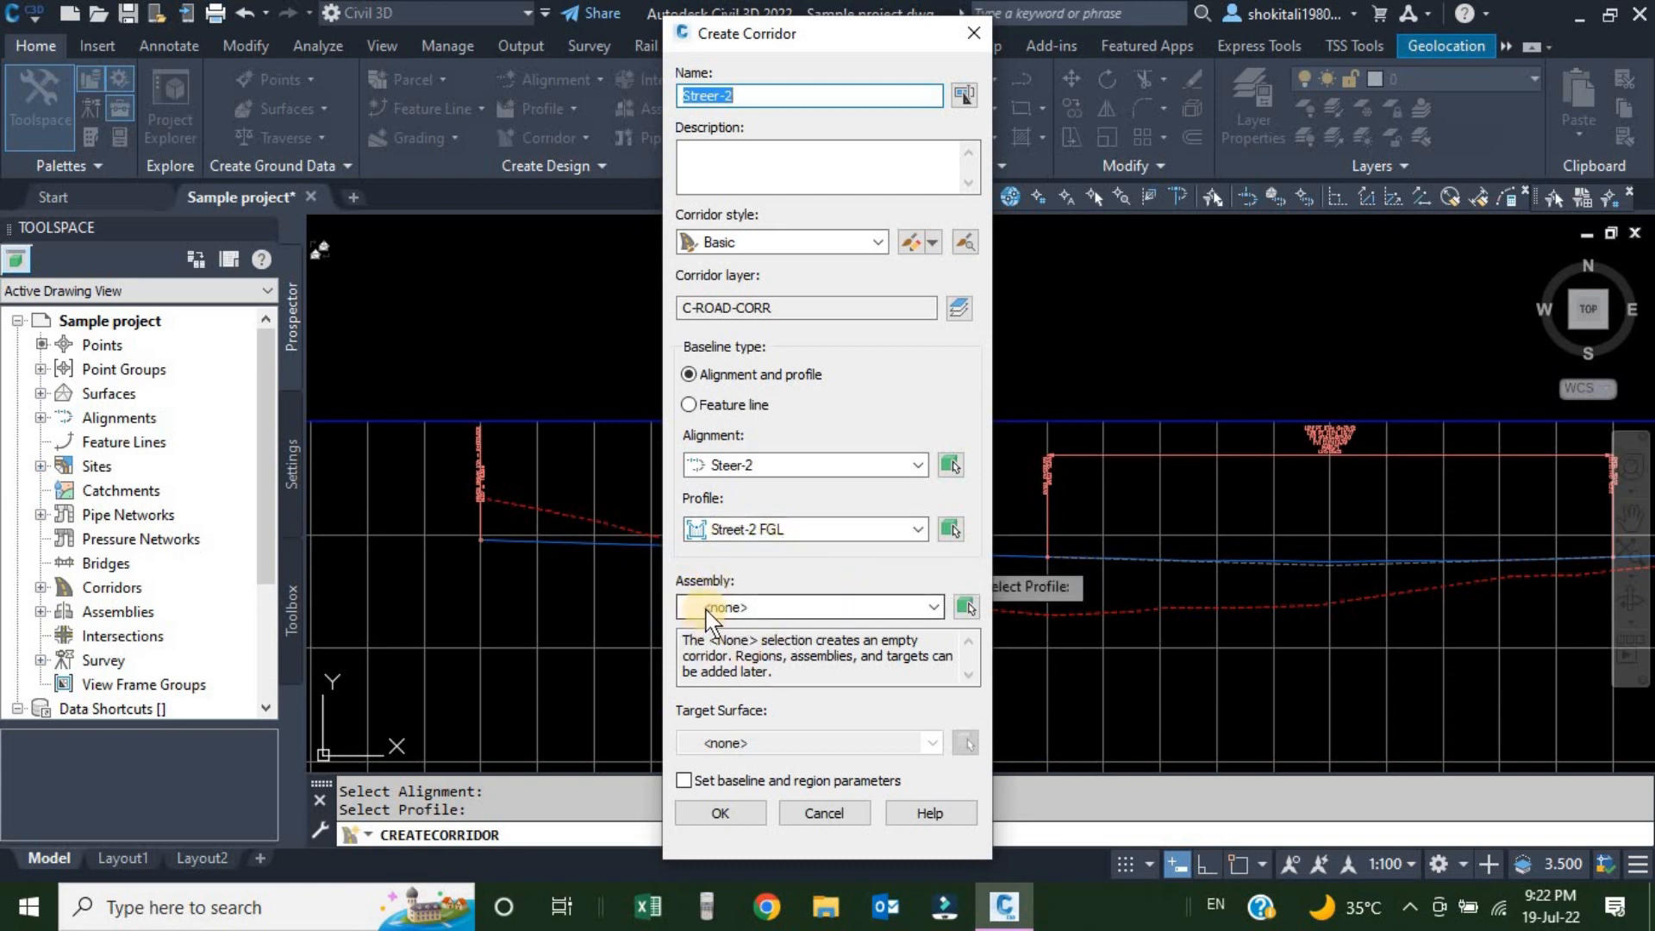
# Assign the Street-2 assembly and the Project-1 NGL target surface, and accept the corridor settings to reach the baseline and region parameters
pyautogui.click(933, 607)
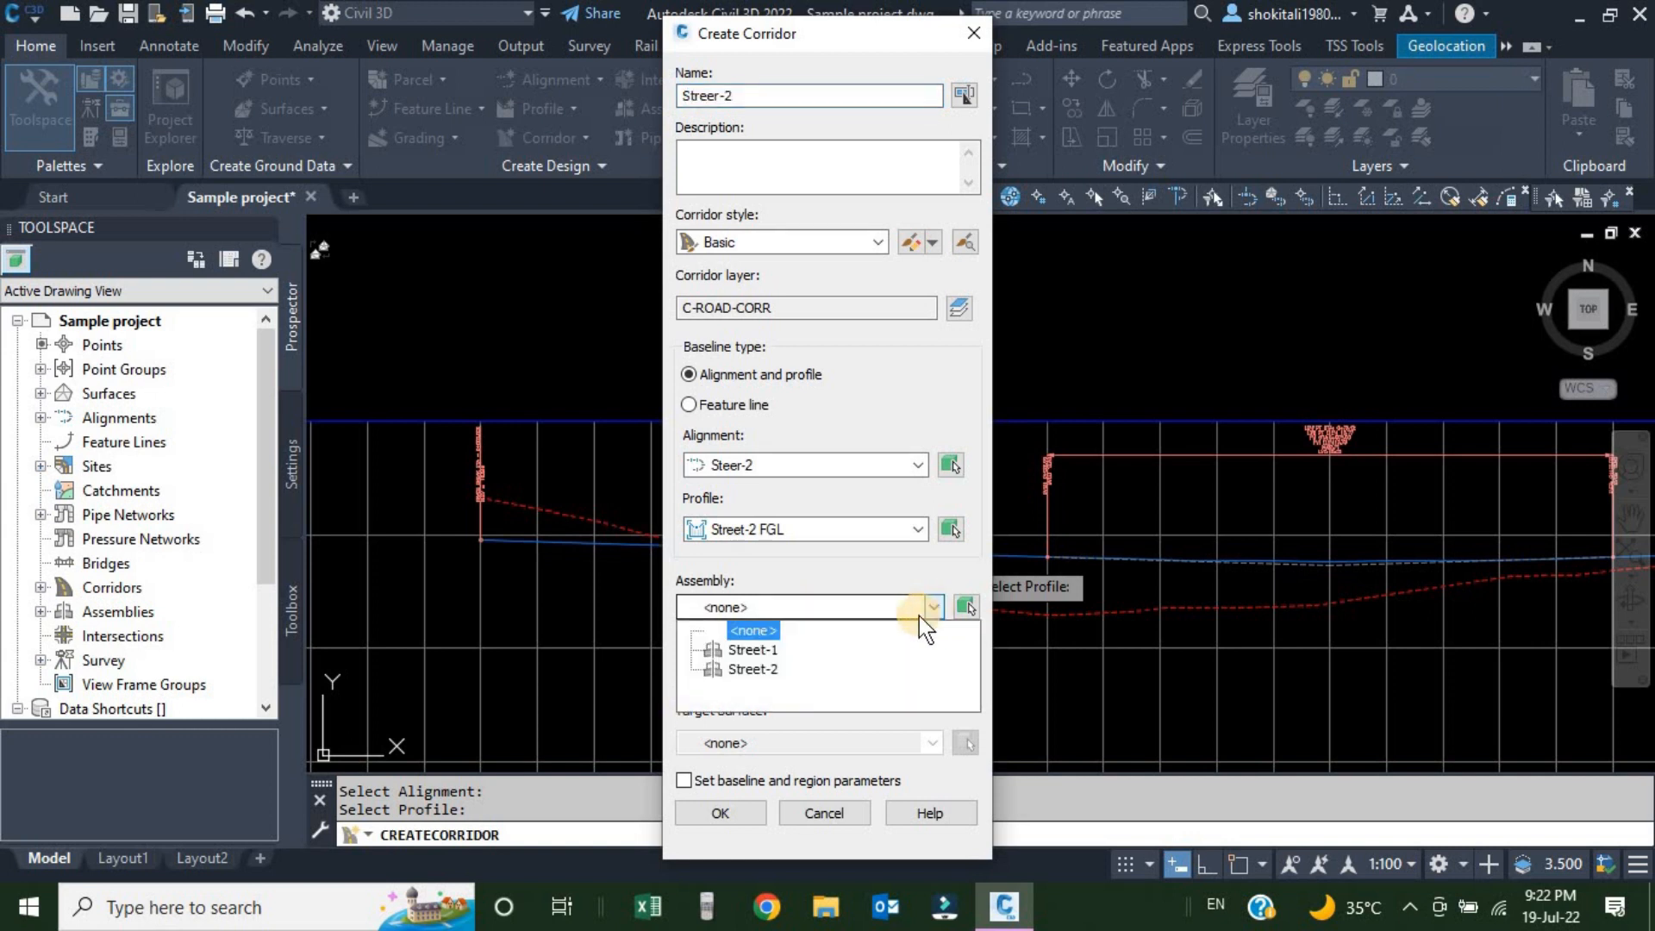
pyautogui.click(765, 681)
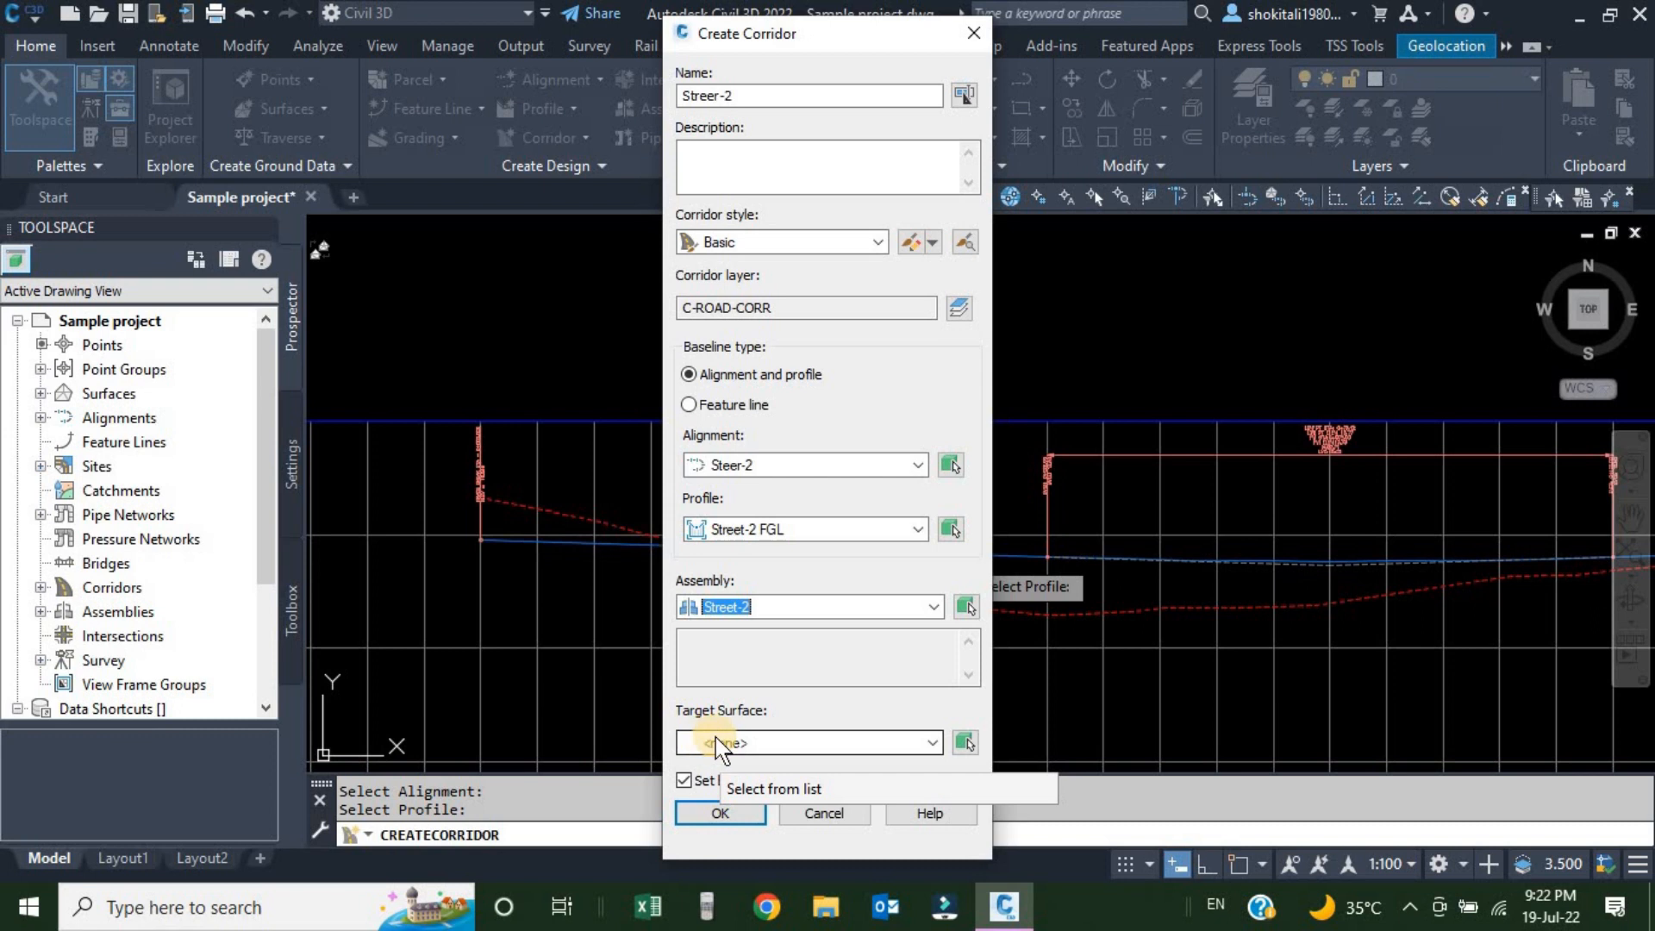
pyautogui.click(933, 747)
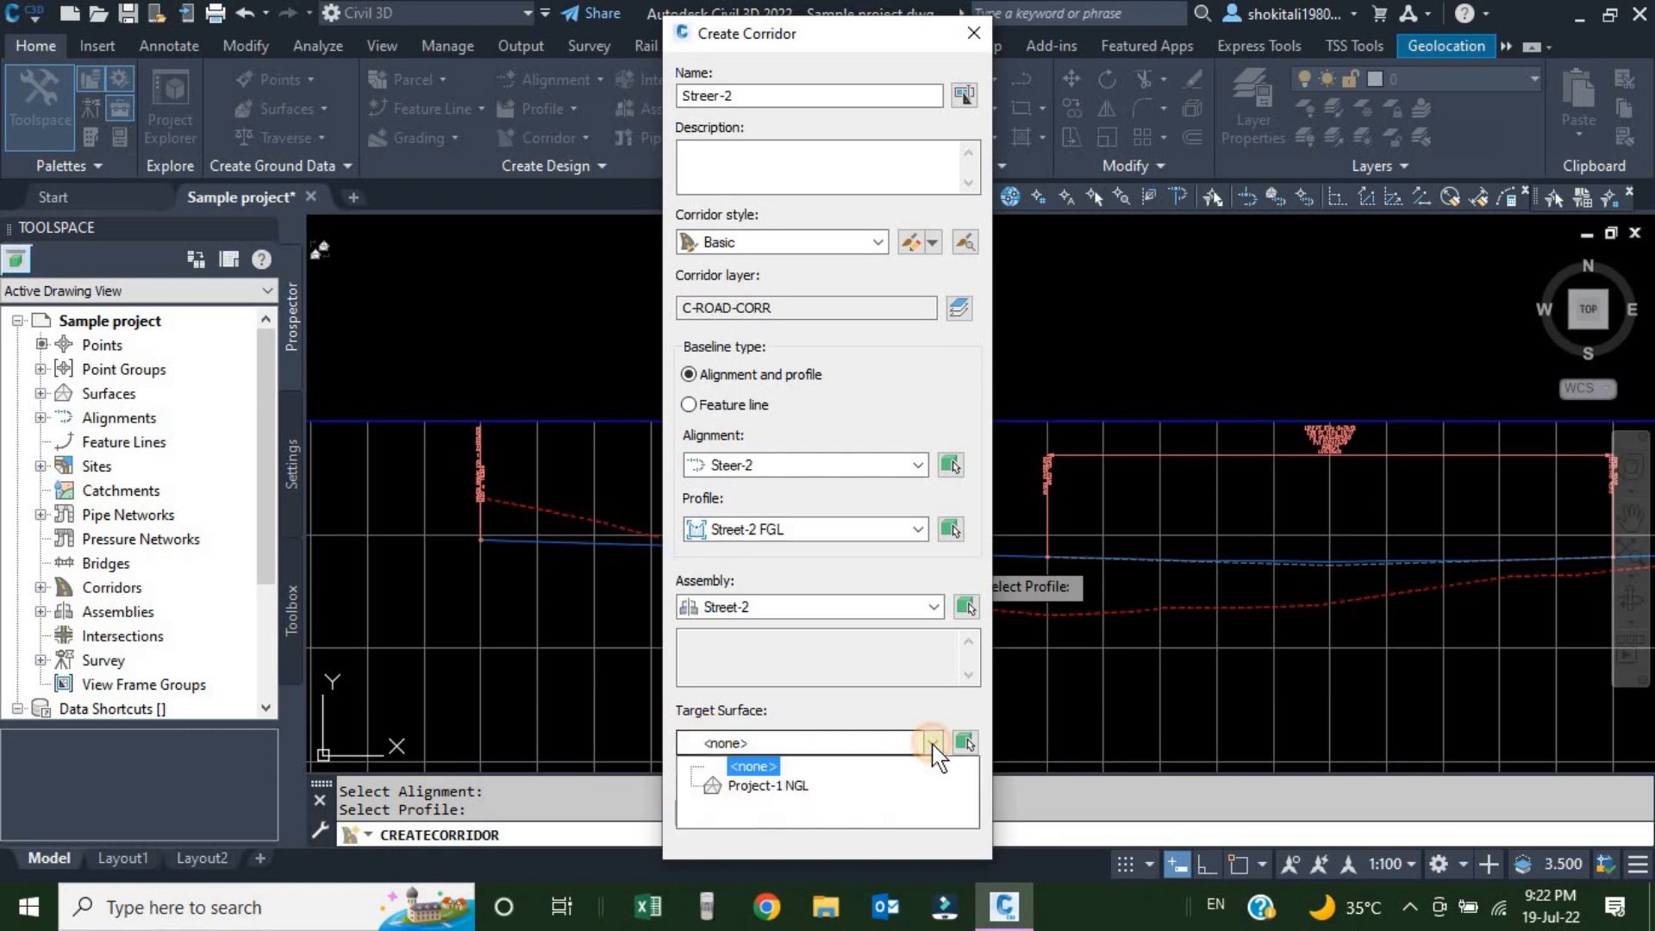
pyautogui.click(768, 787)
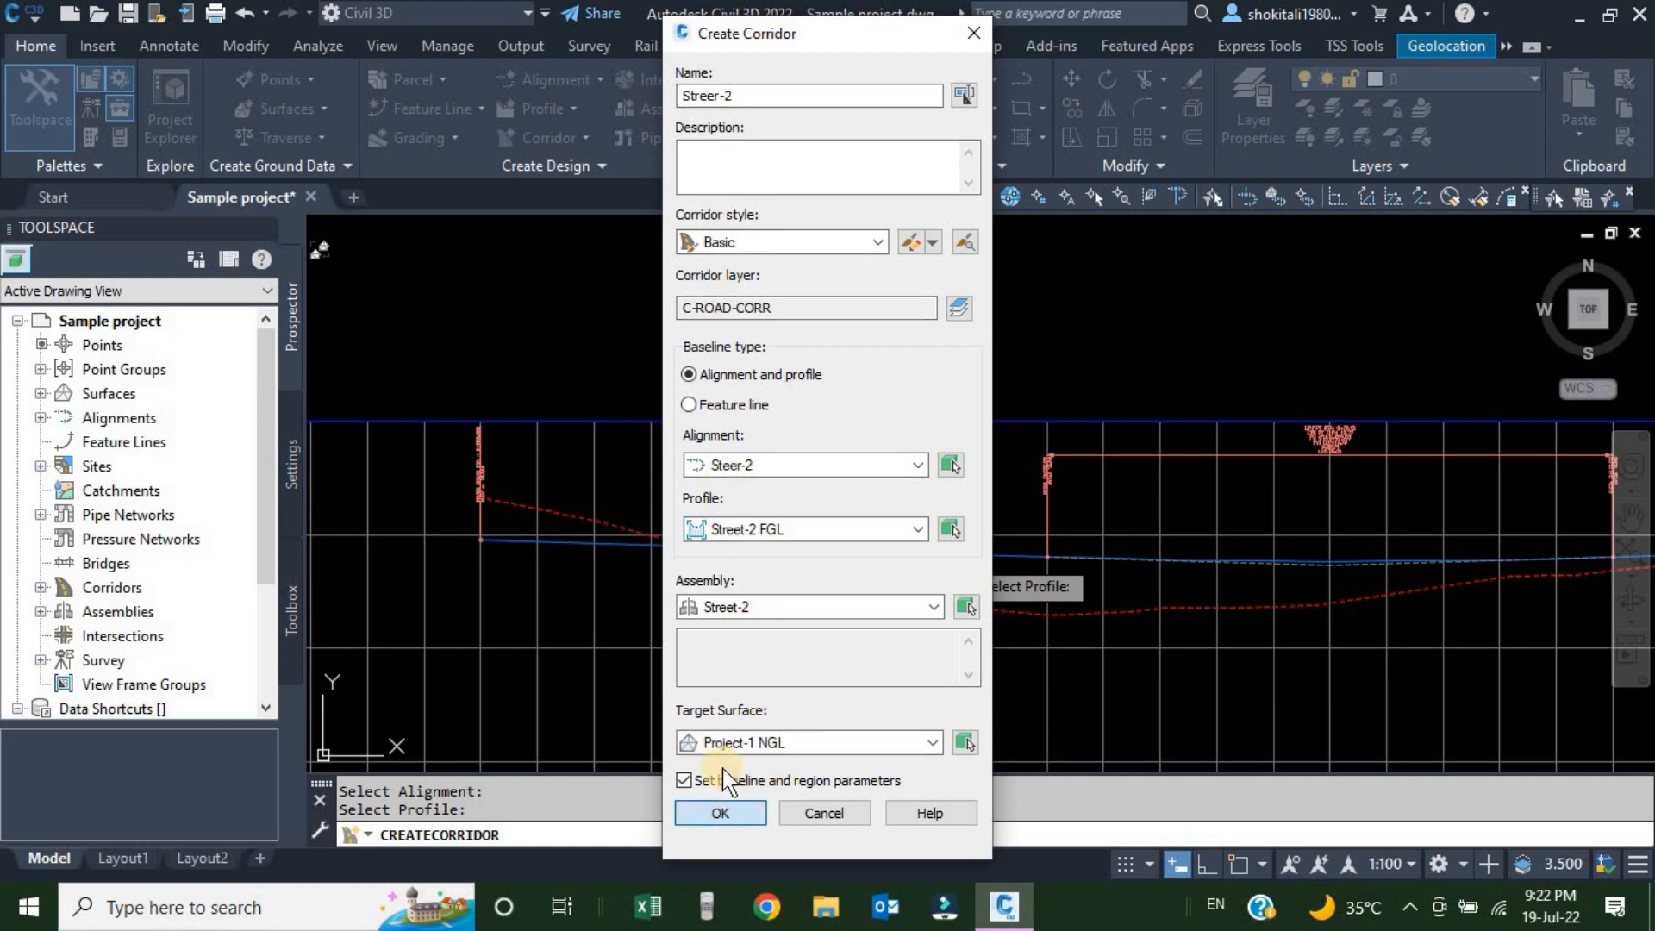
pyautogui.click(720, 813)
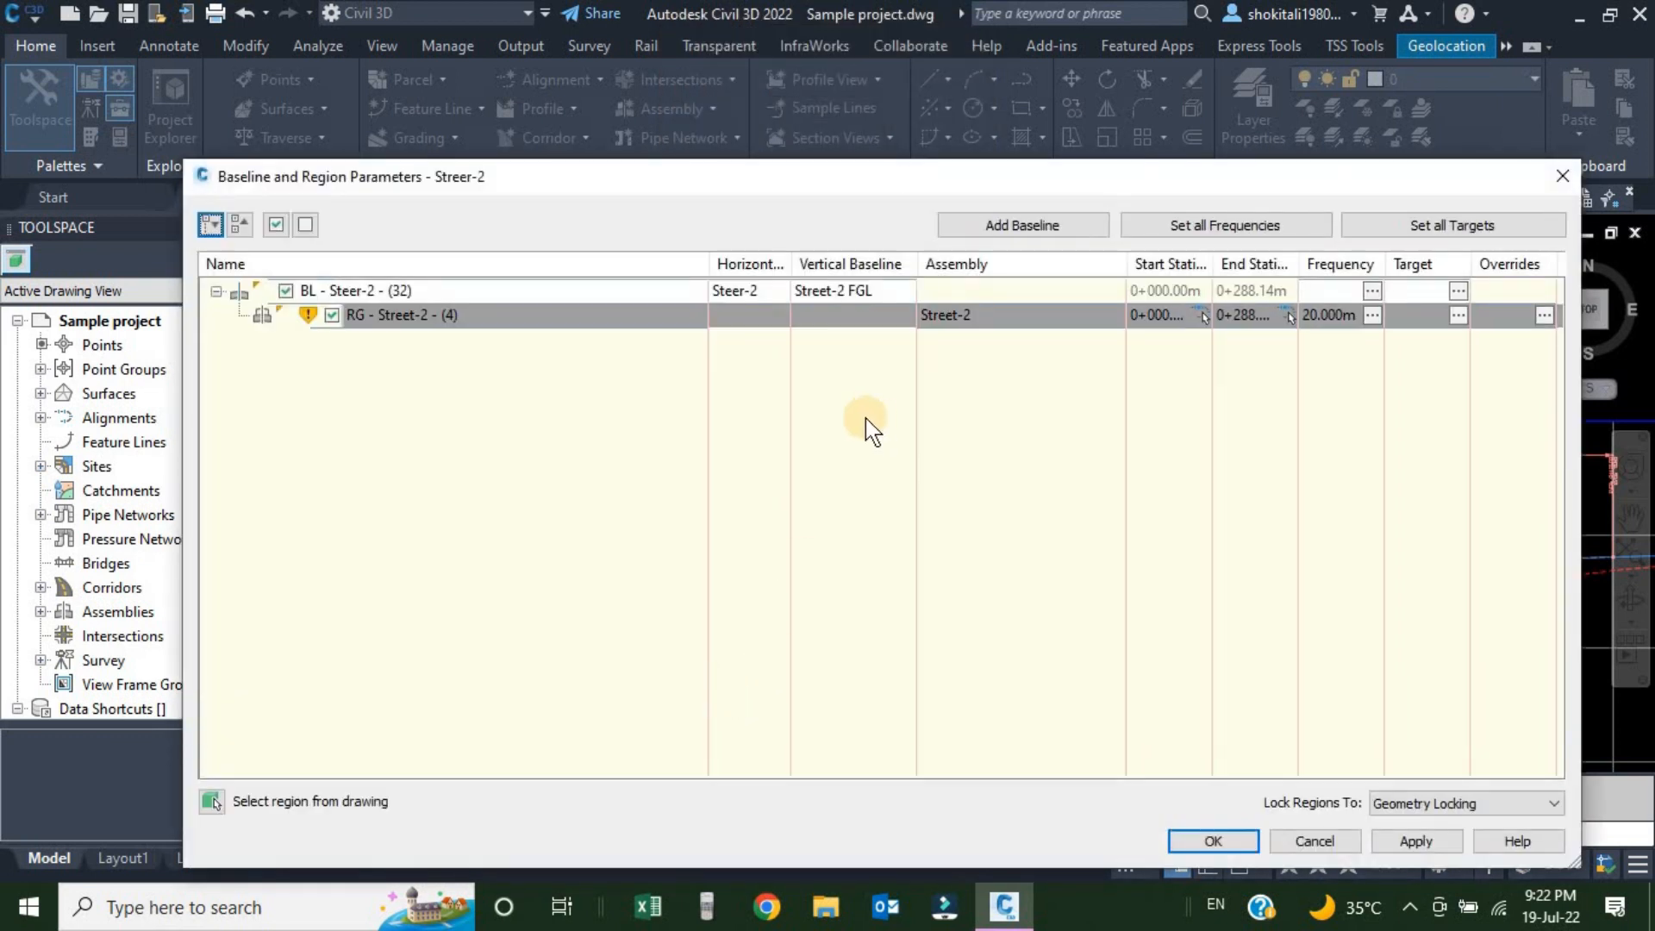
# Open the target mapping of the Street-2 region and the width target of its left lane
pyautogui.click(1047, 223)
pyautogui.moveTo(761, 183)
pyautogui.mouseDown()
pyautogui.moveTo(760, 124)
pyautogui.moveTo(759, 181)
pyautogui.mouseUp()
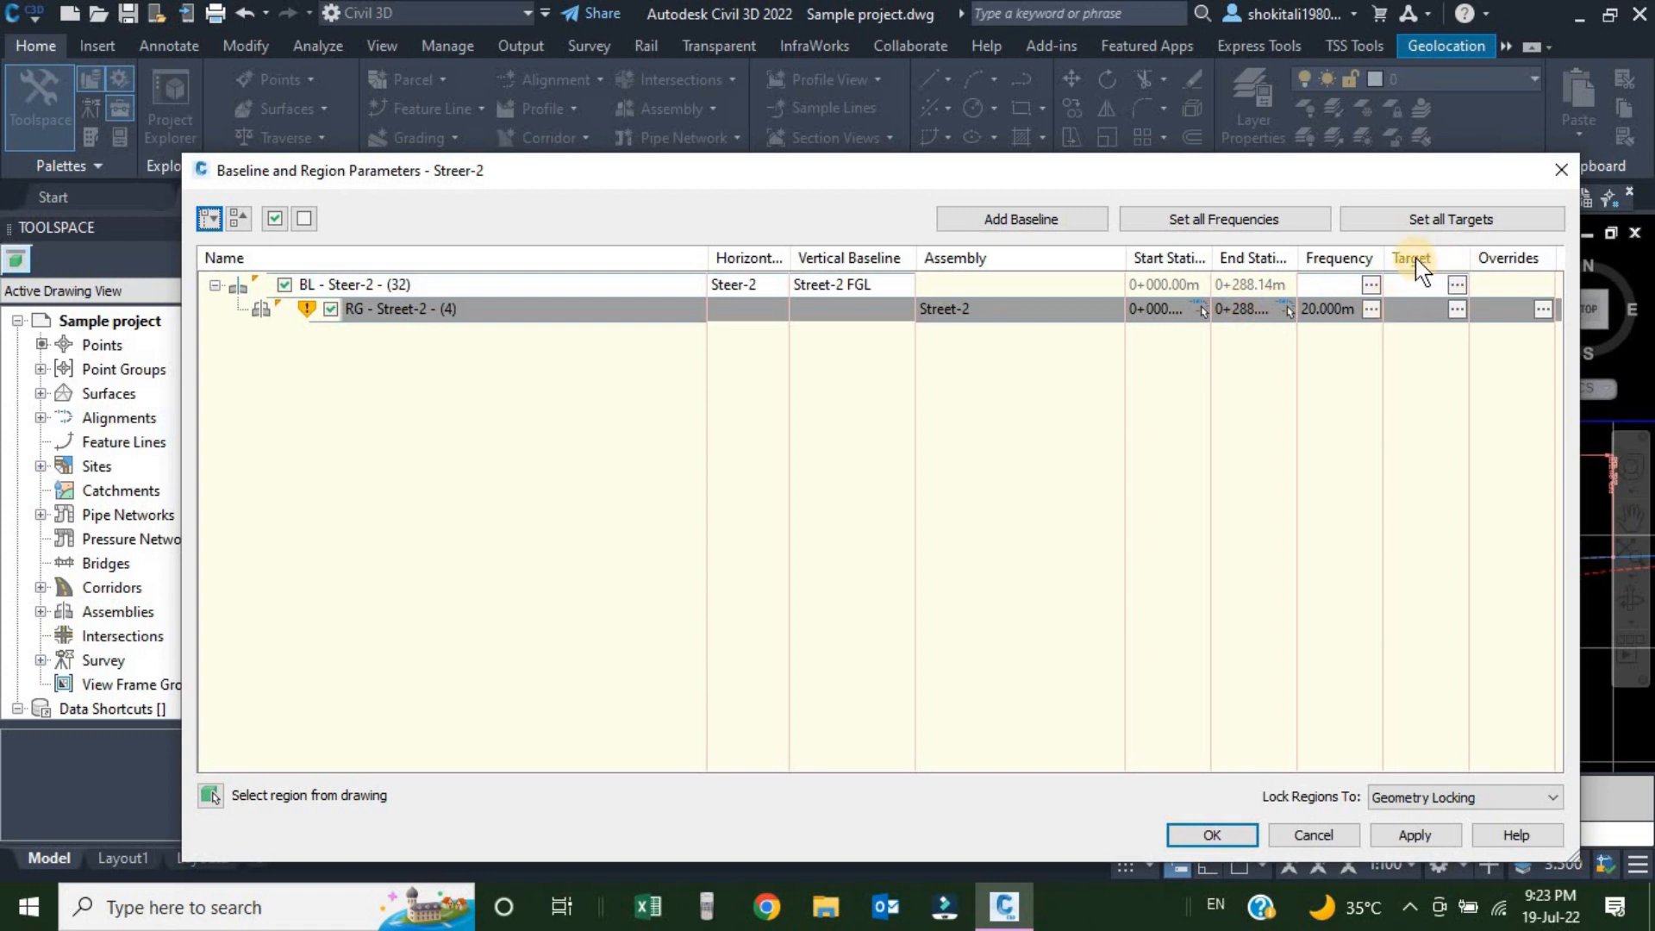
pyautogui.click(1457, 312)
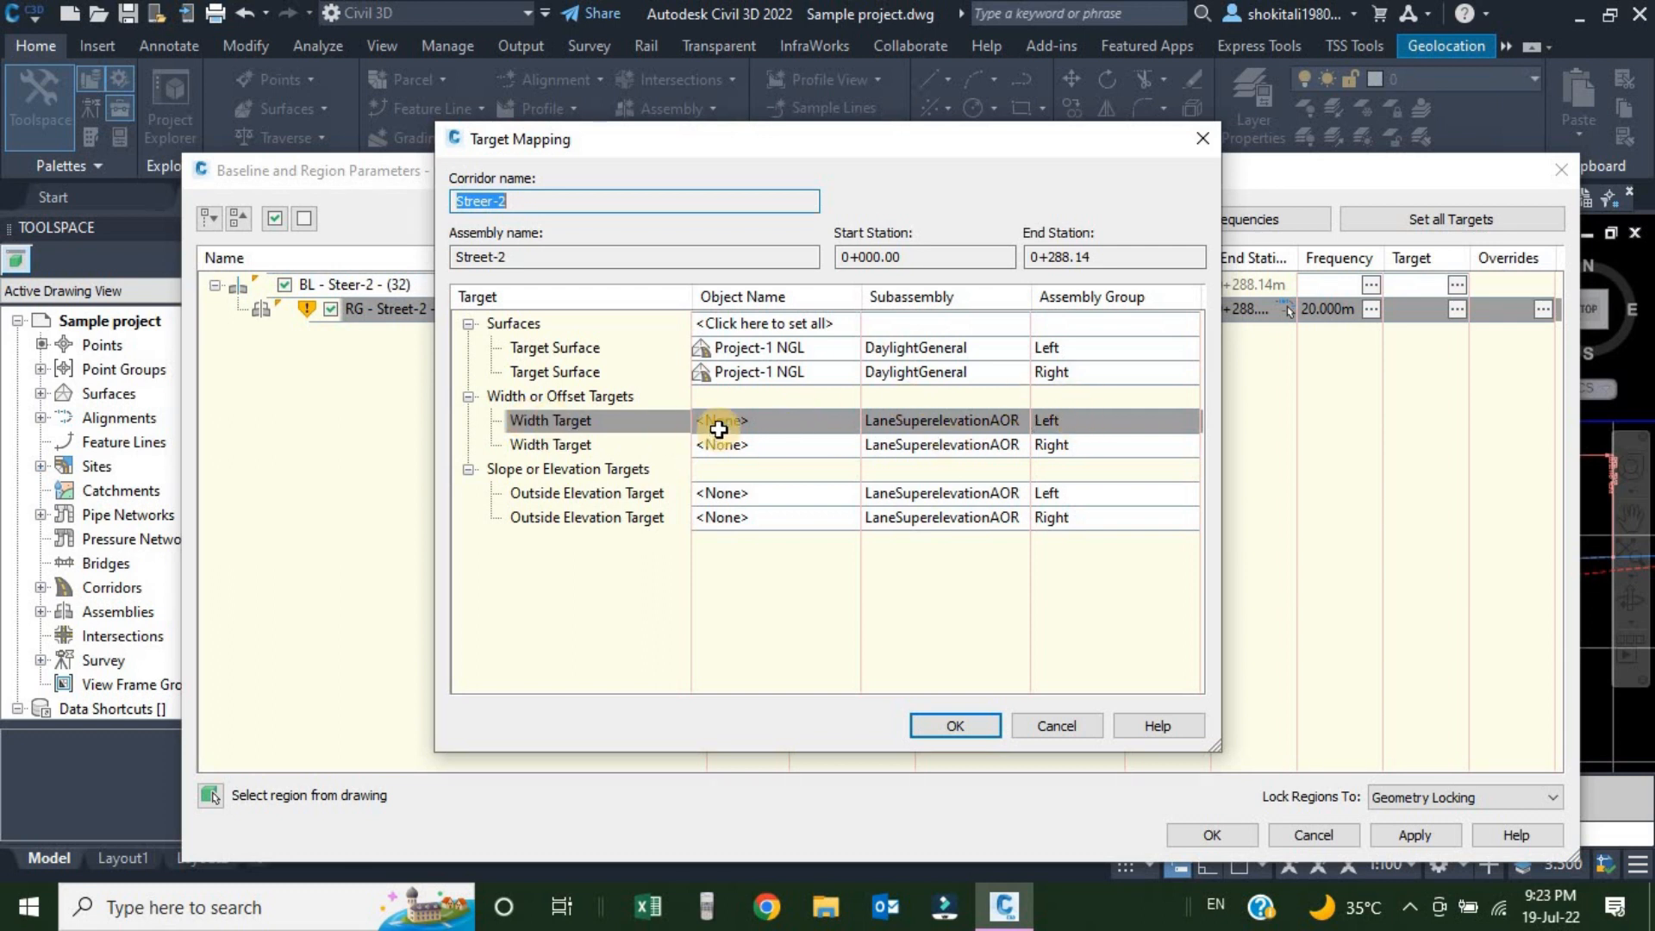
pyautogui.click(763, 421)
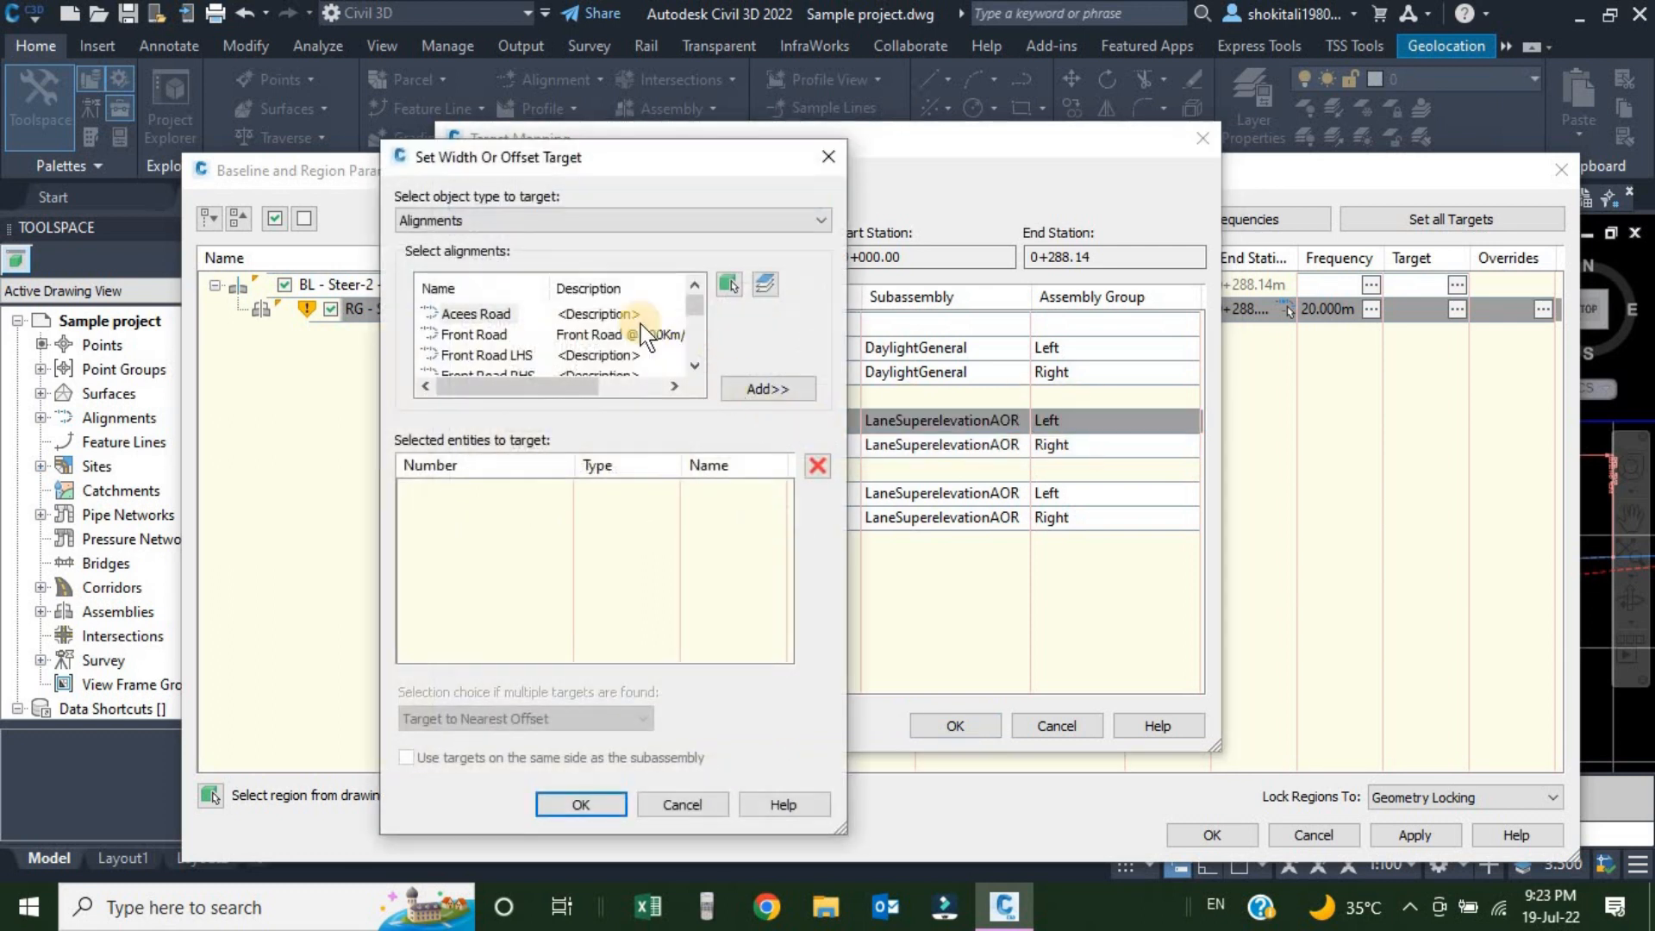
# Try the Steet-2 RHS alignment picked from the drawing as the left lane's width target, and remove it from the selected targets
pyautogui.scroll(-5, 517, 319)
pyautogui.scroll(5, 517, 319)
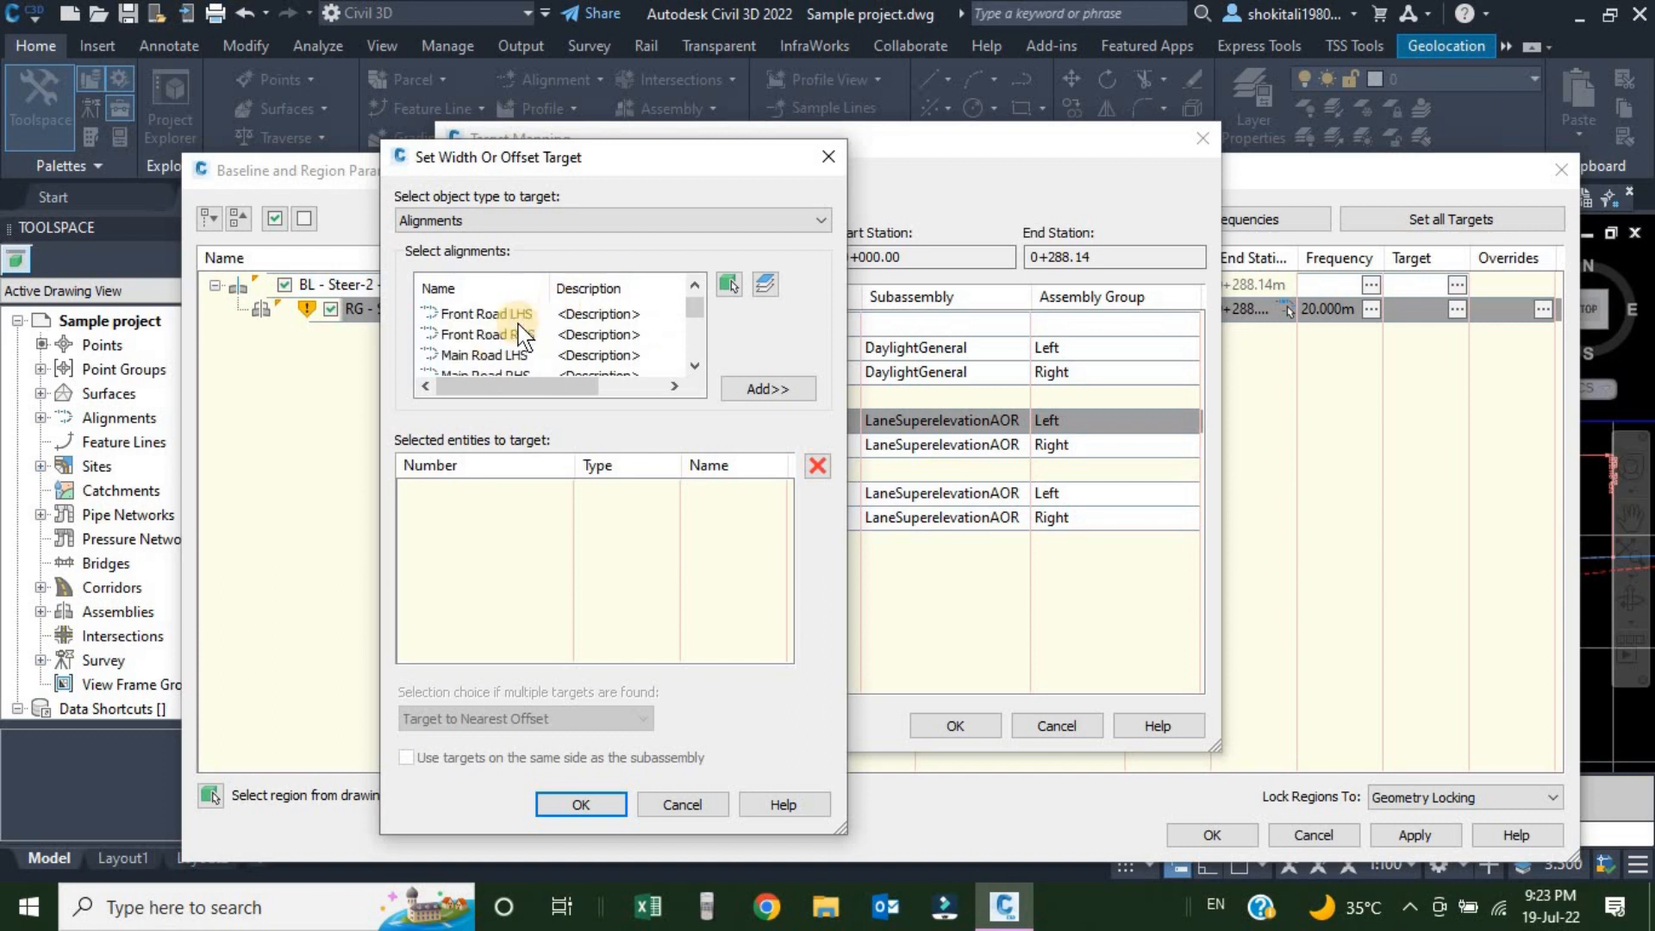
pyautogui.click(729, 284)
pyautogui.scroll(-2, 901, 467)
pyautogui.scroll(5, 939, 440)
pyautogui.scroll(4, 769, 319)
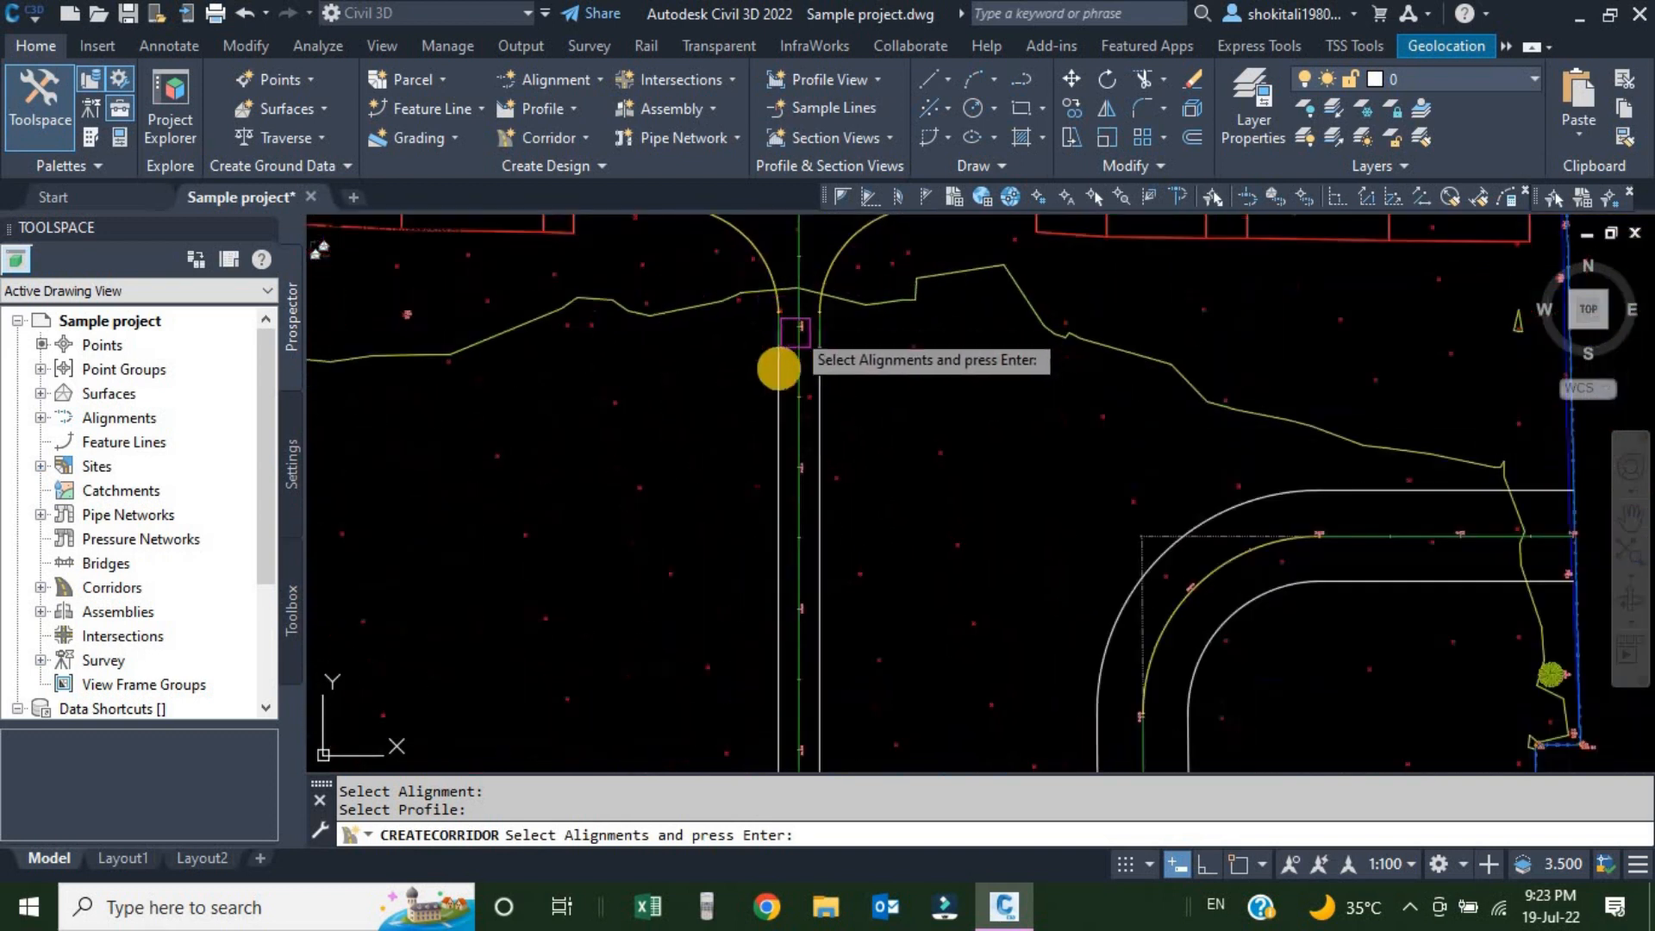
pyautogui.scroll(6, 778, 368)
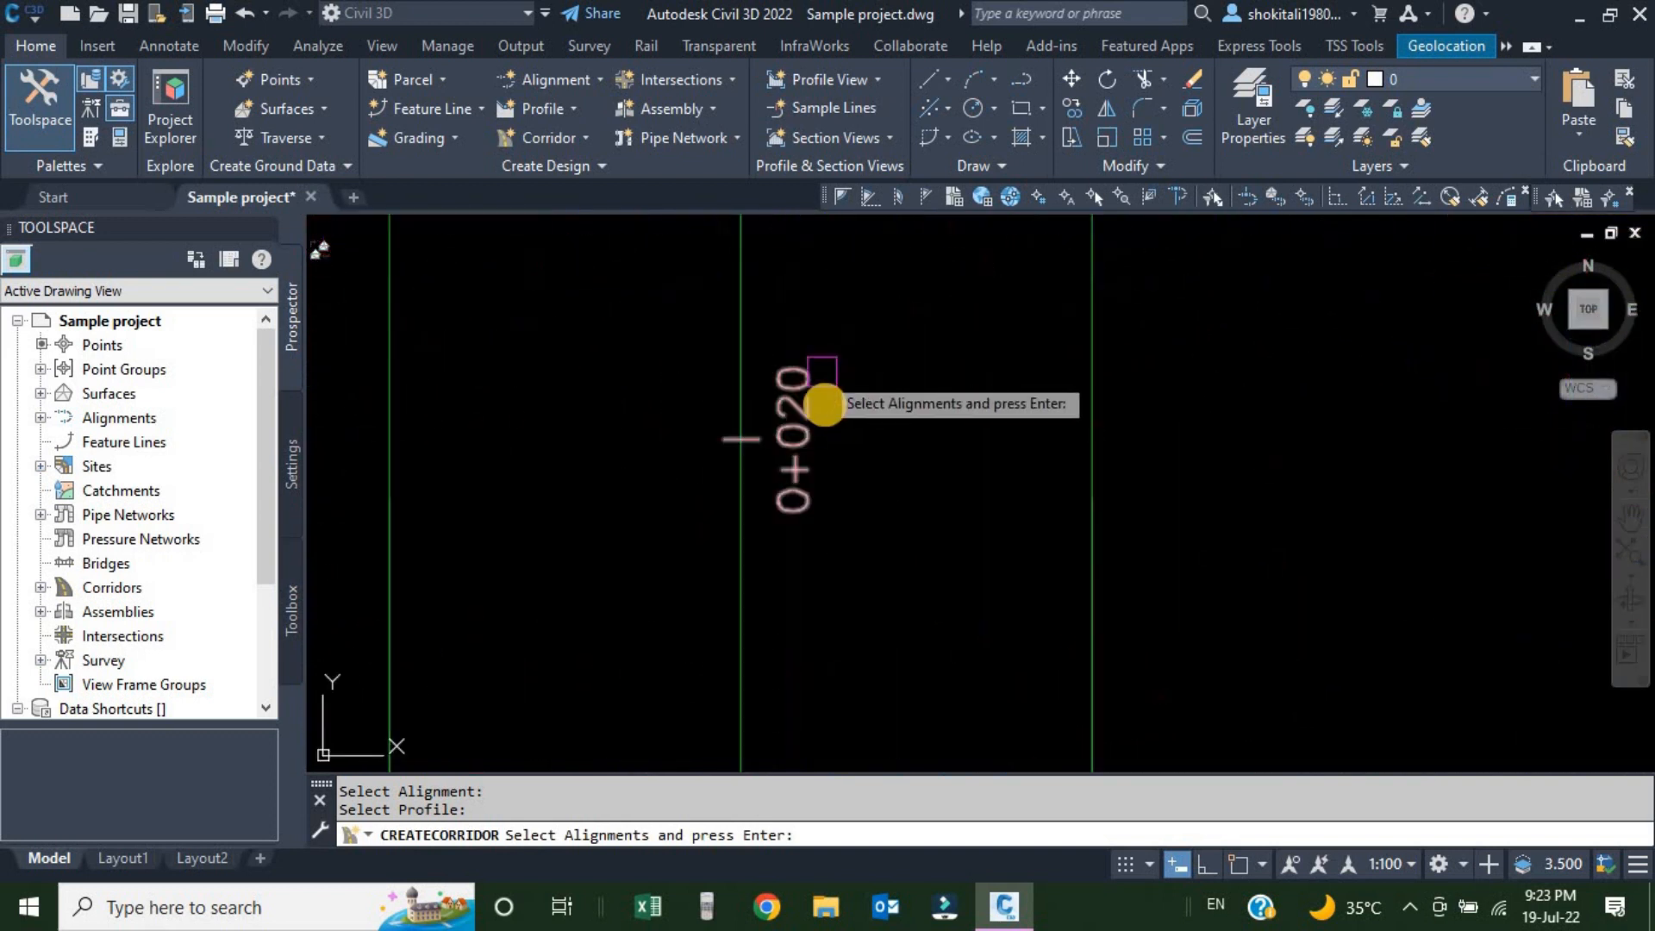
pyautogui.scroll(-3, 802, 517)
pyautogui.scroll(5, 791, 429)
pyautogui.scroll(-3, 842, 512)
pyautogui.scroll(1, 820, 477)
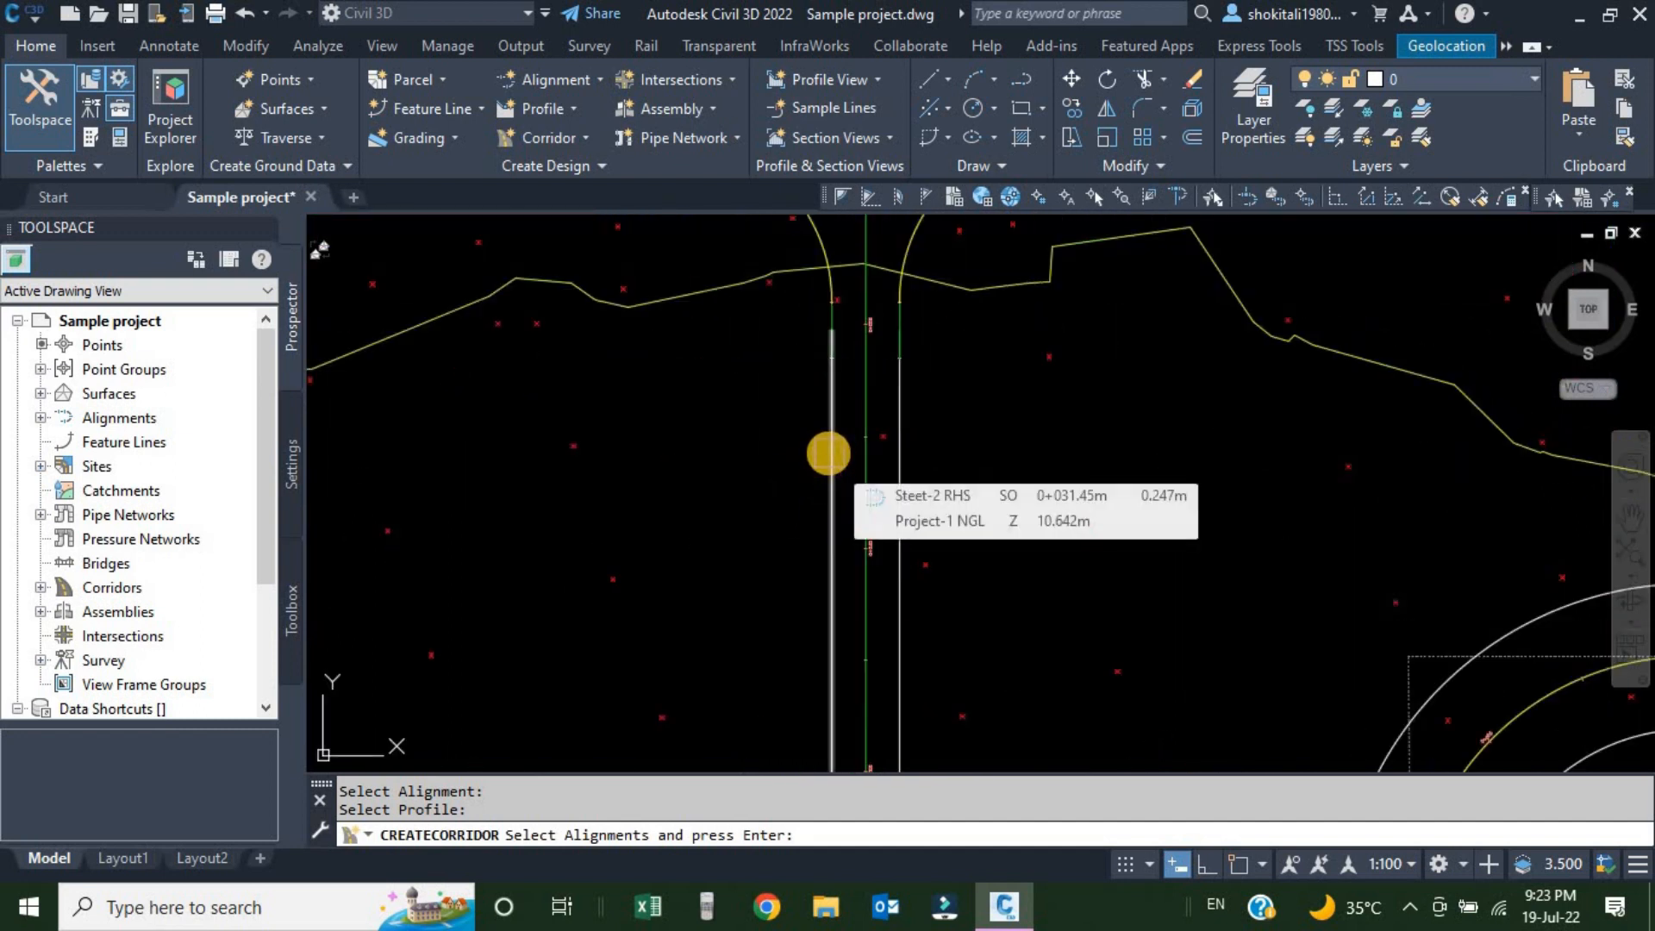
pyautogui.click(829, 453)
pyautogui.rightClick(768, 434)
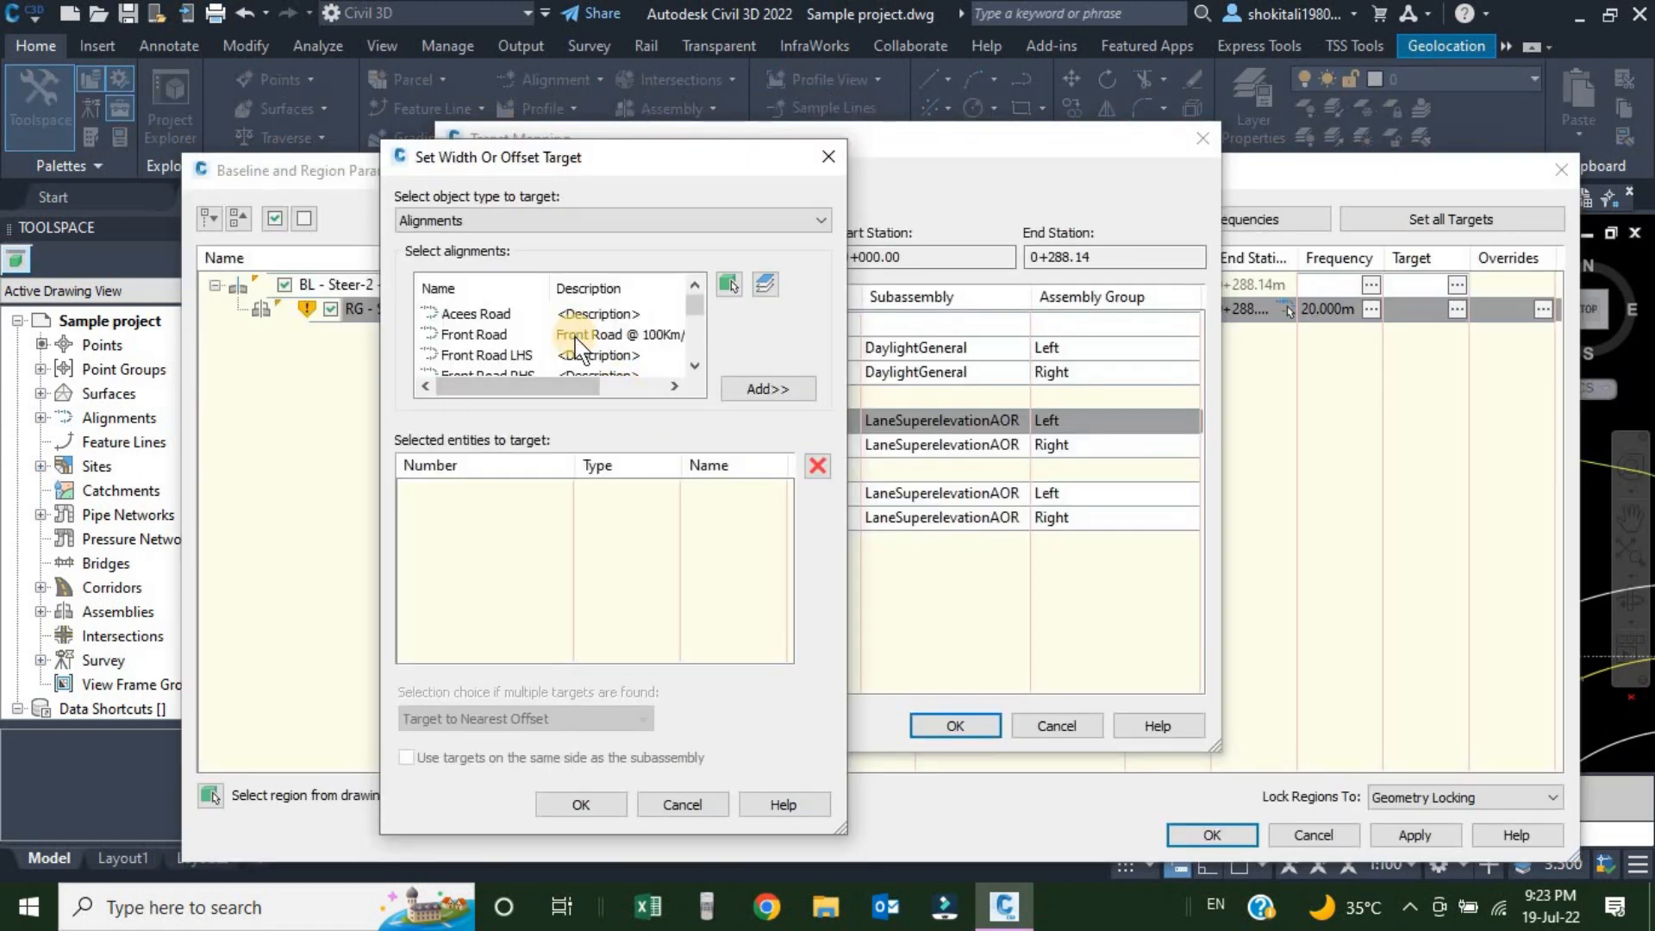
pyautogui.click(757, 390)
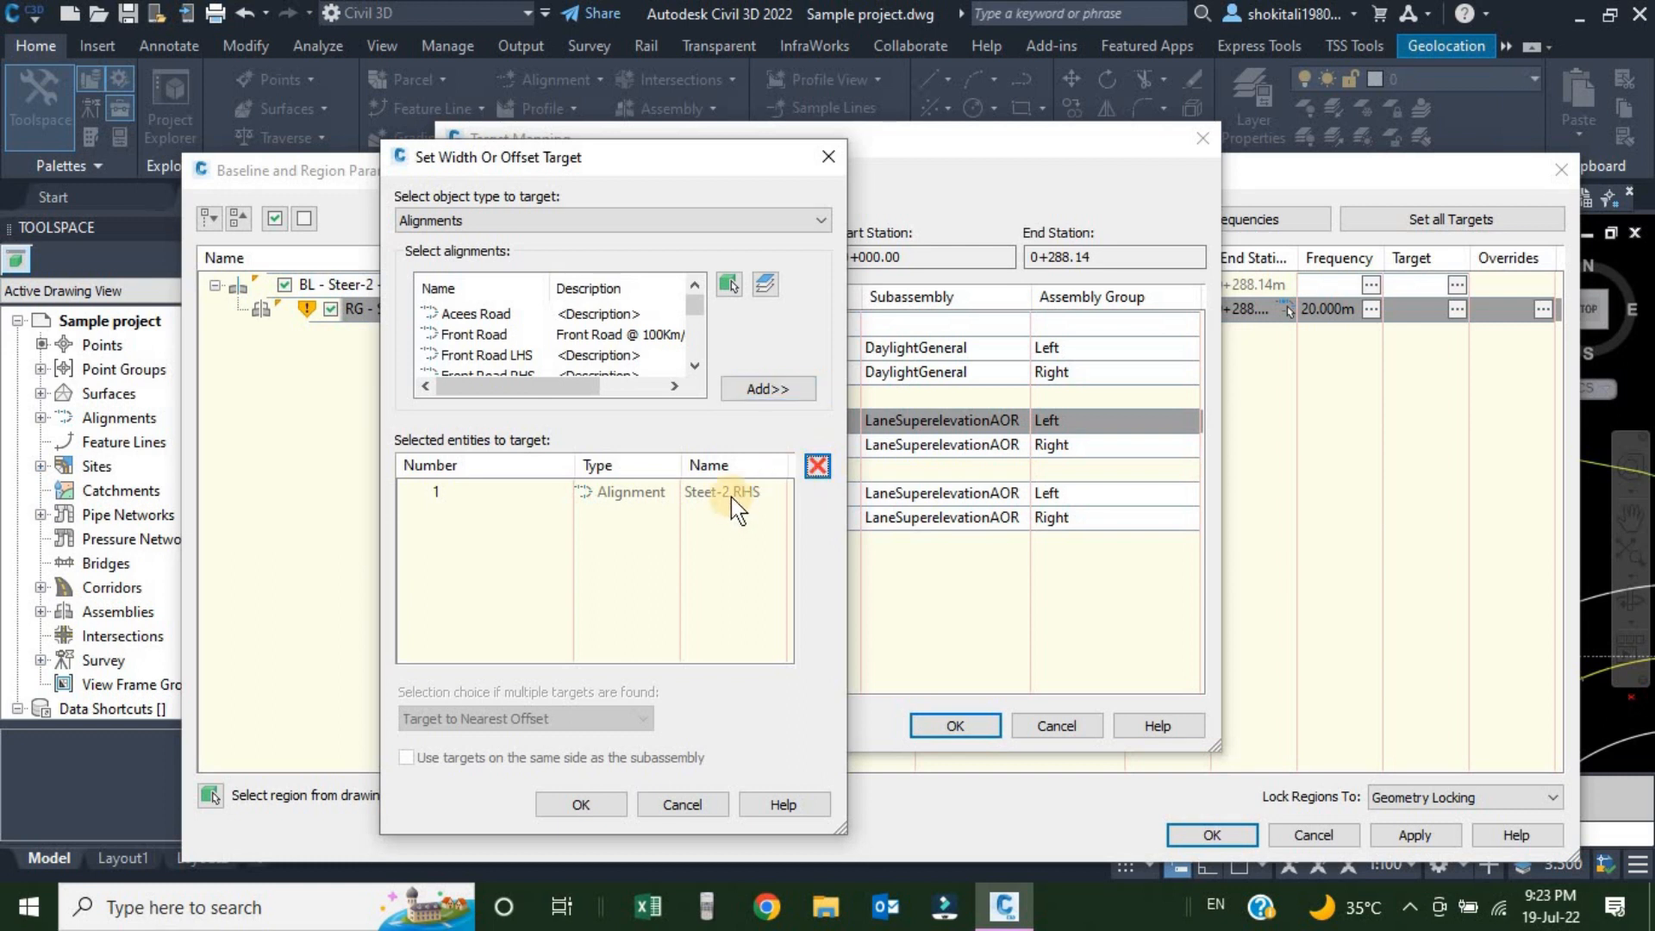
pyautogui.click(766, 488)
pyautogui.click(814, 467)
# Set the left lane's width target to the Steet-2 LHS alignment picked from the drawing
pyautogui.click(729, 284)
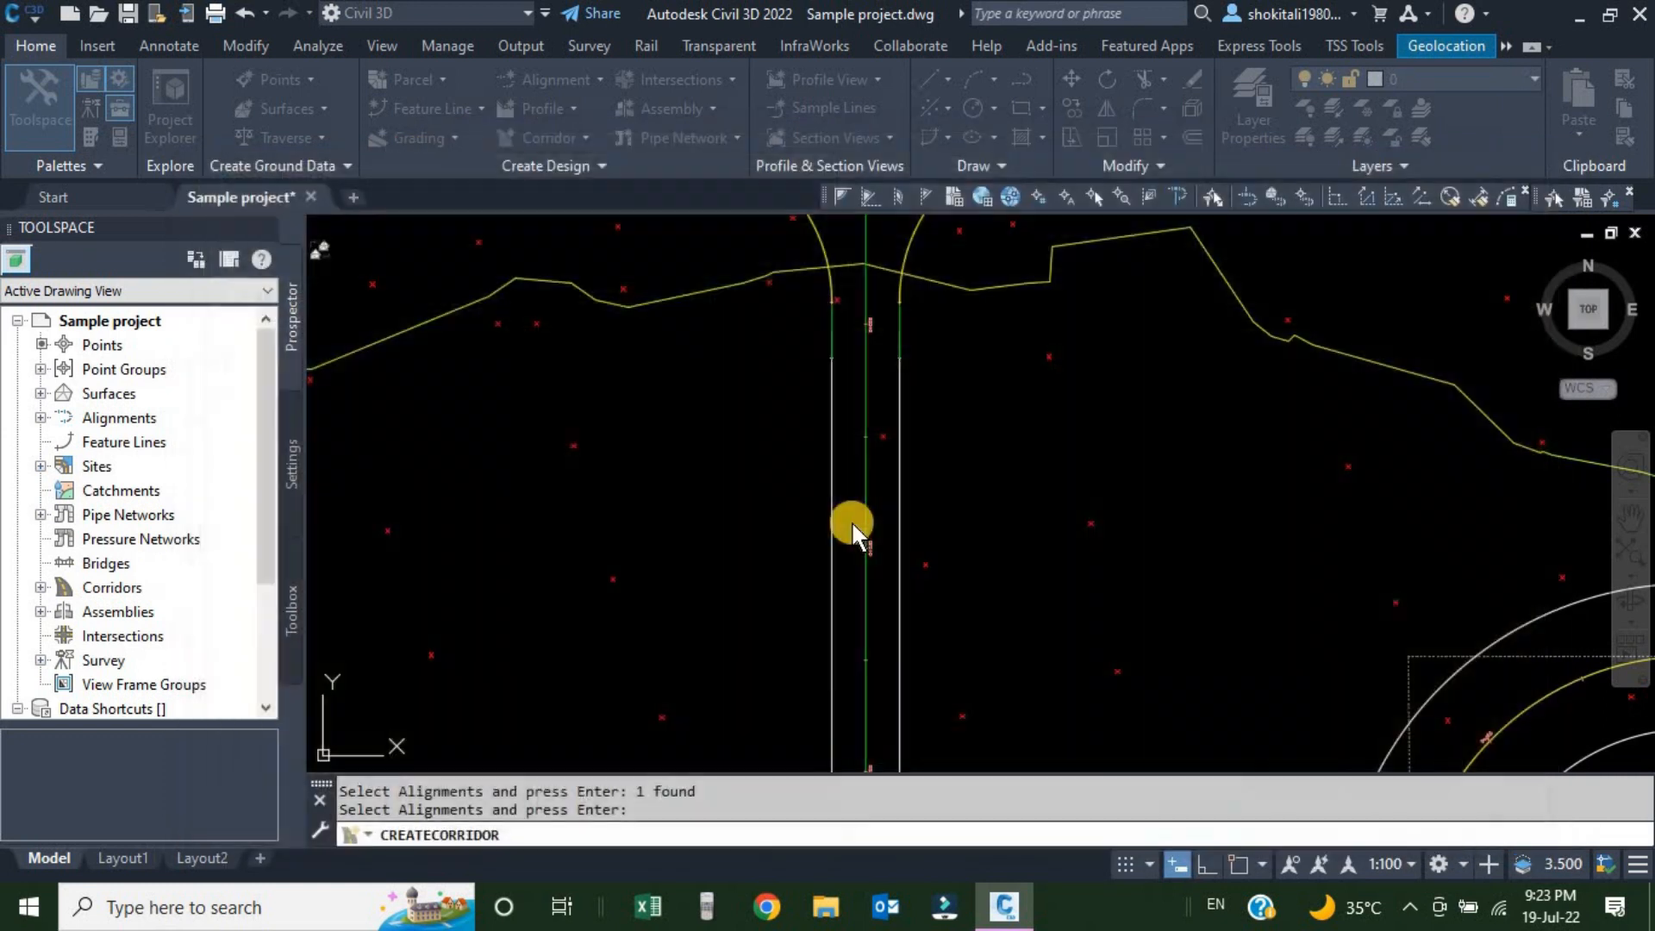
pyautogui.click(904, 466)
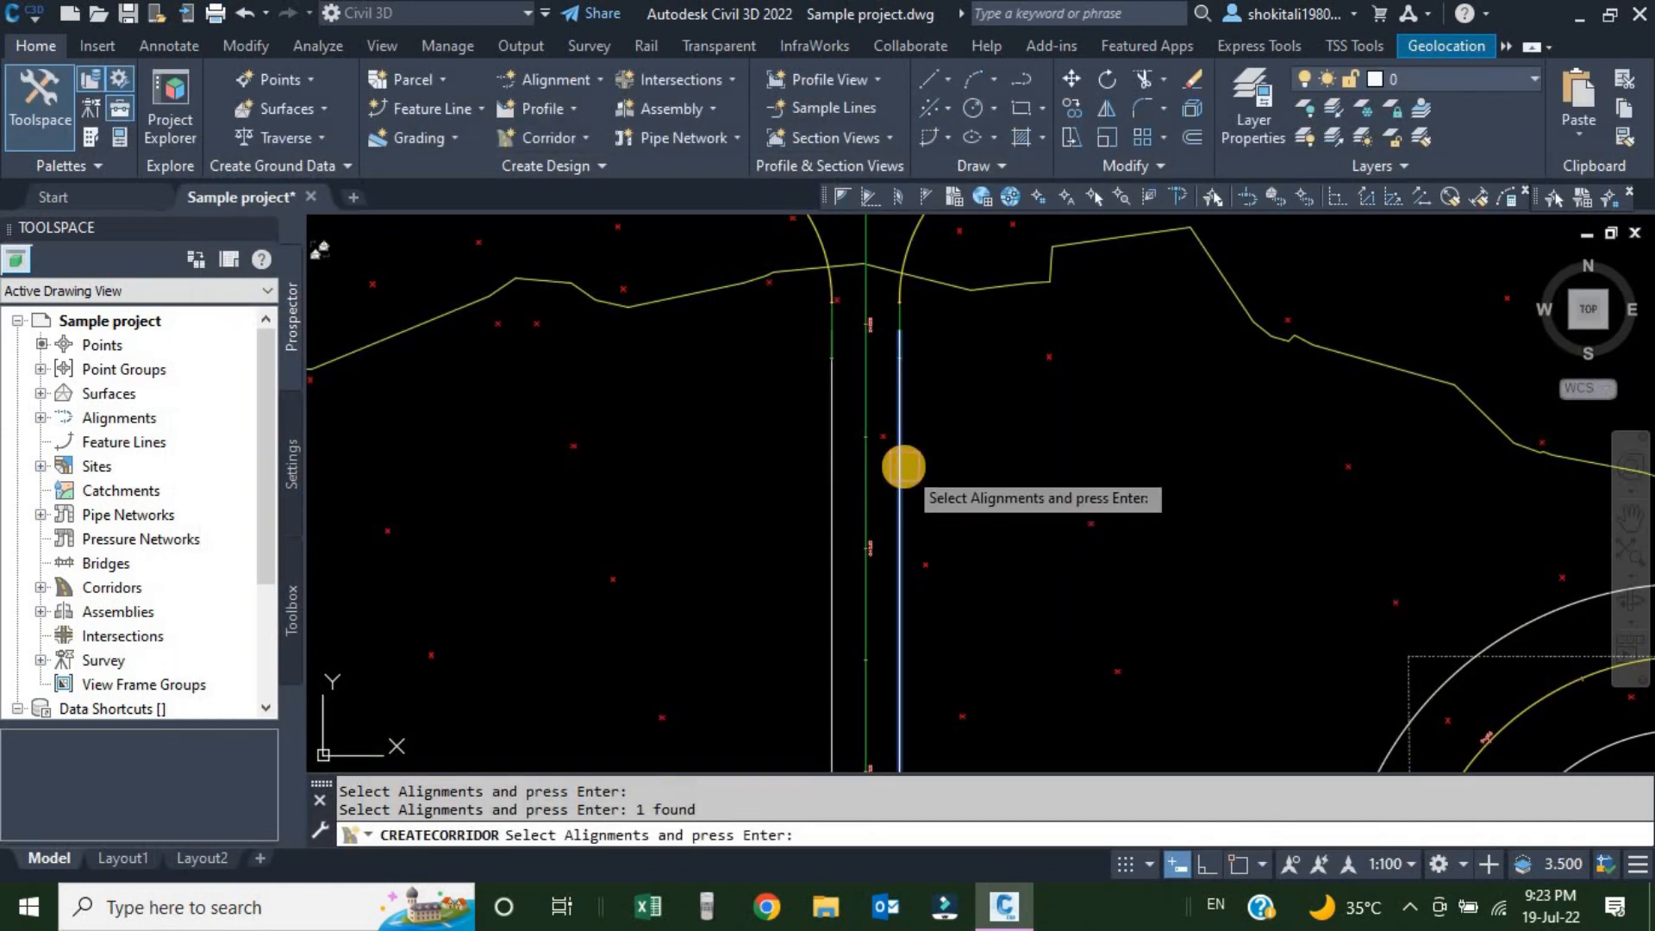
pyautogui.press('Return')
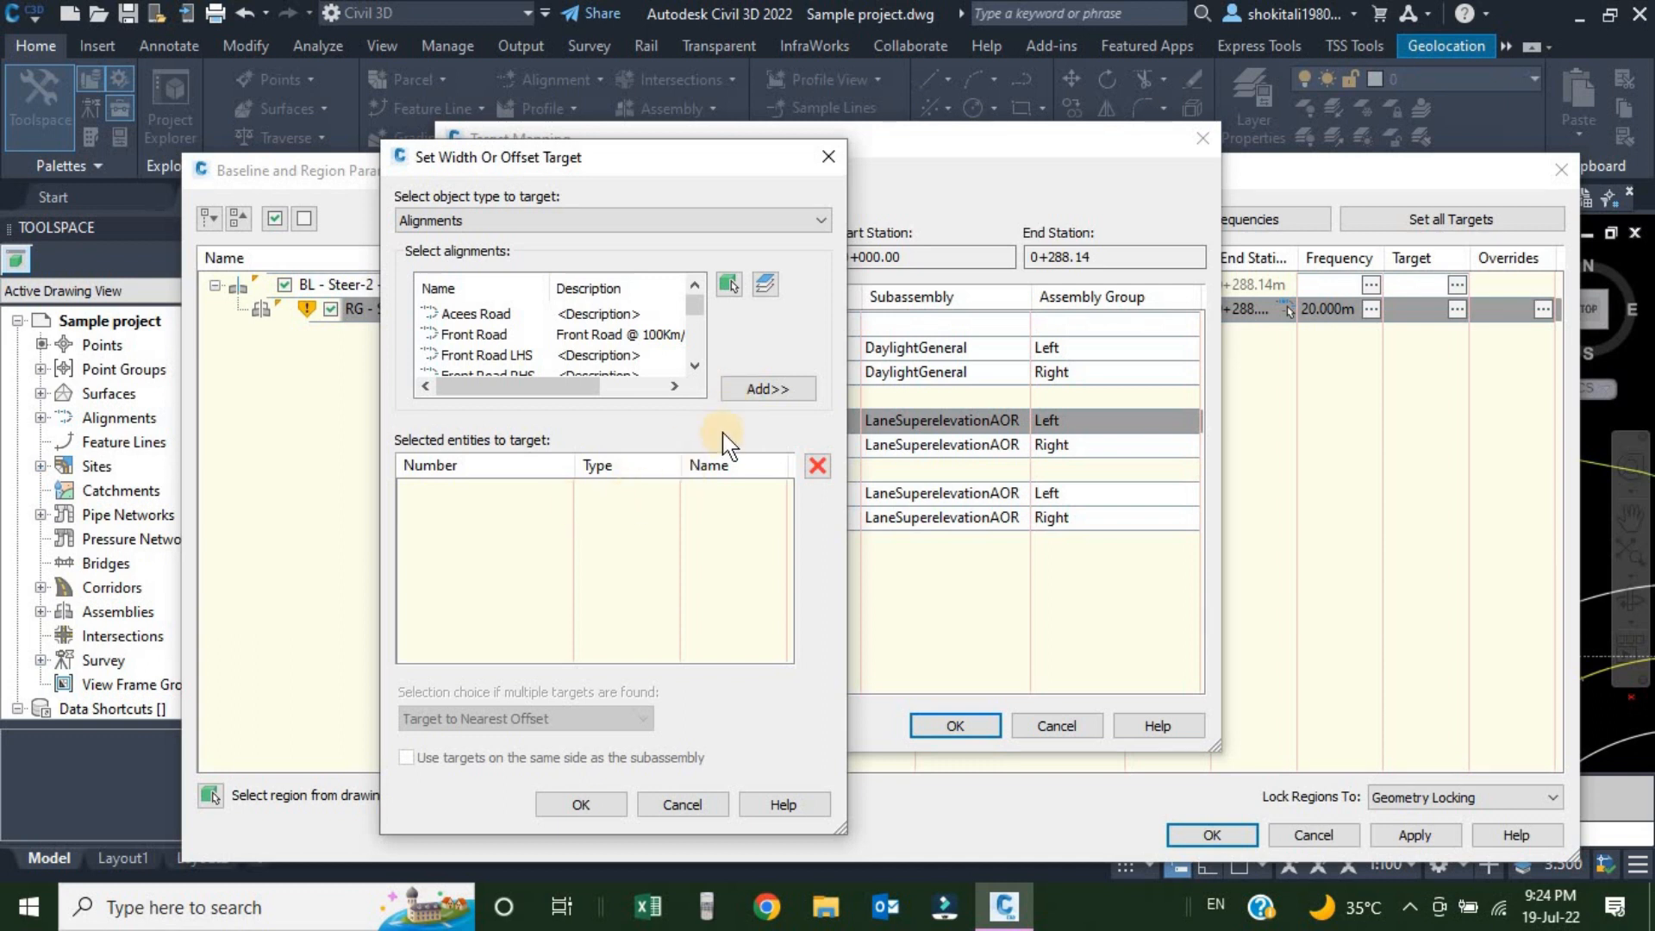
pyautogui.click(749, 388)
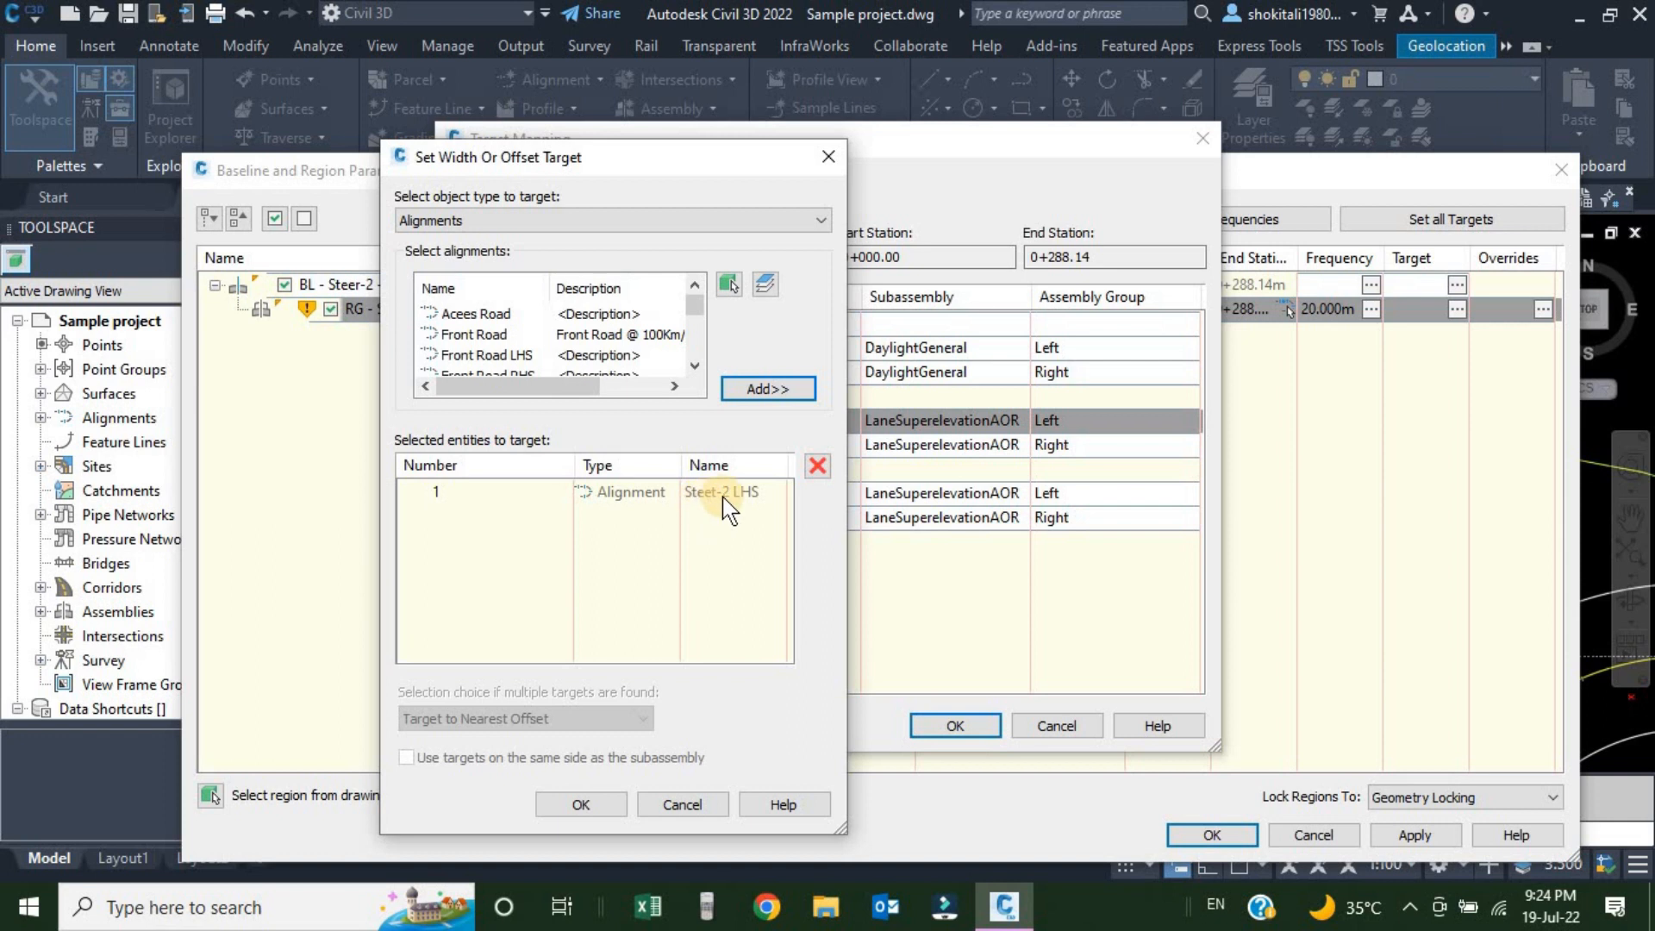
pyautogui.click(581, 803)
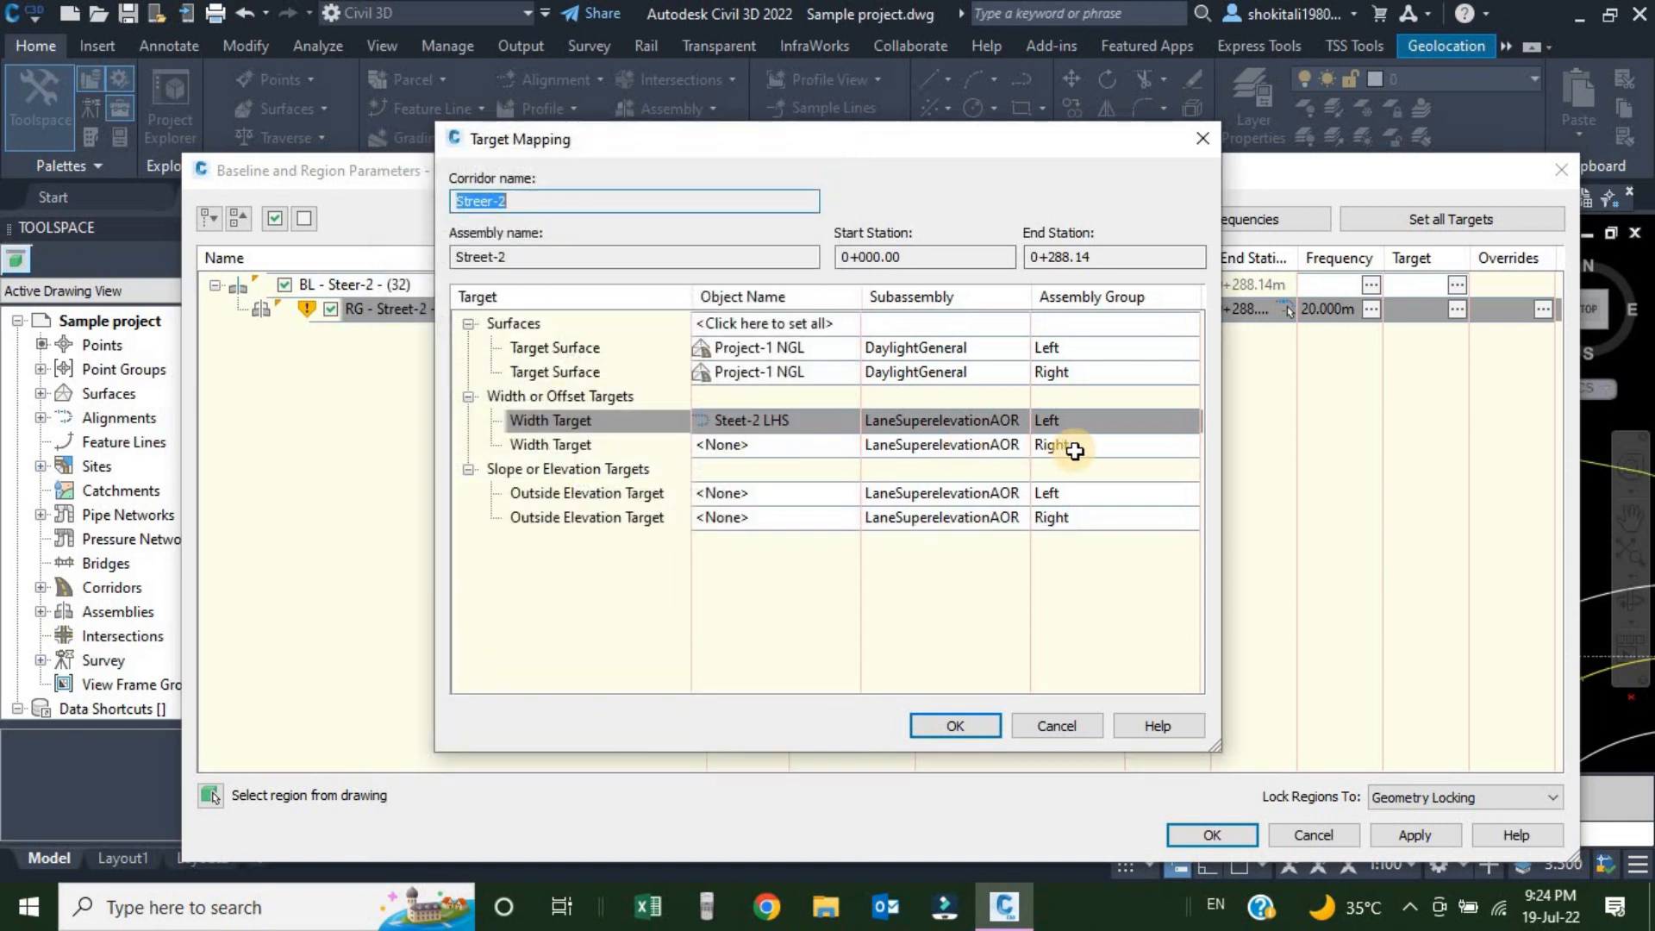
# Set the right lane's width target to the Steet-2 RHS alignment and accept the target mapping
pyautogui.click(833, 445)
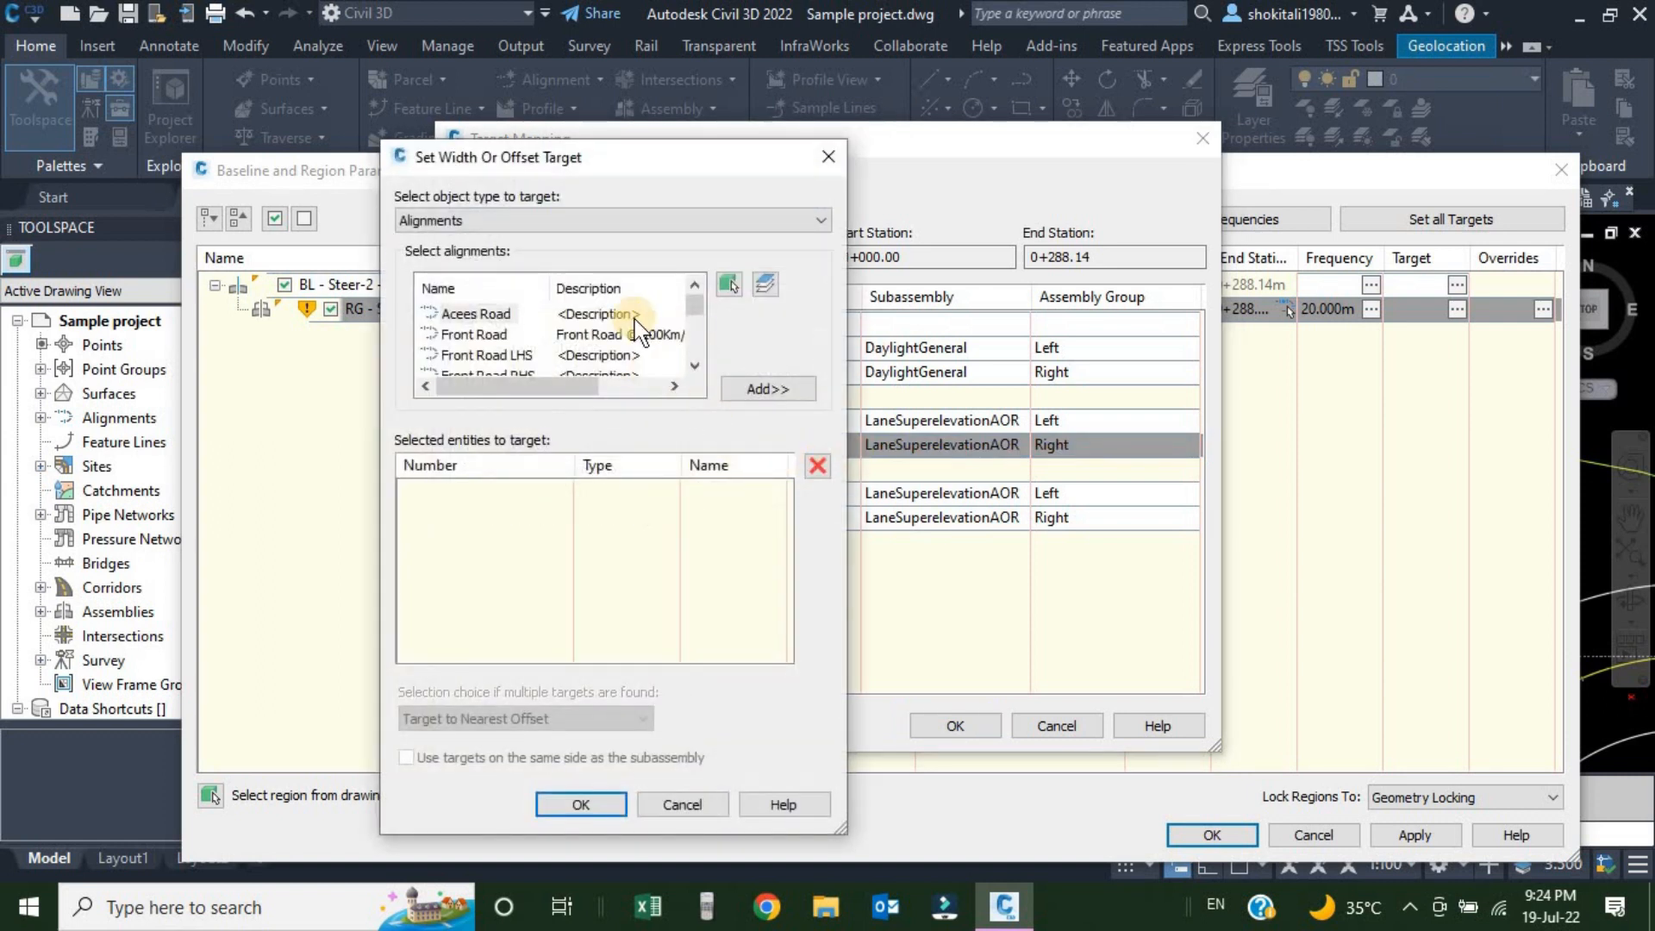
pyautogui.click(695, 364)
pyautogui.moveTo(694, 365); pyautogui.dragTo(693, 368)
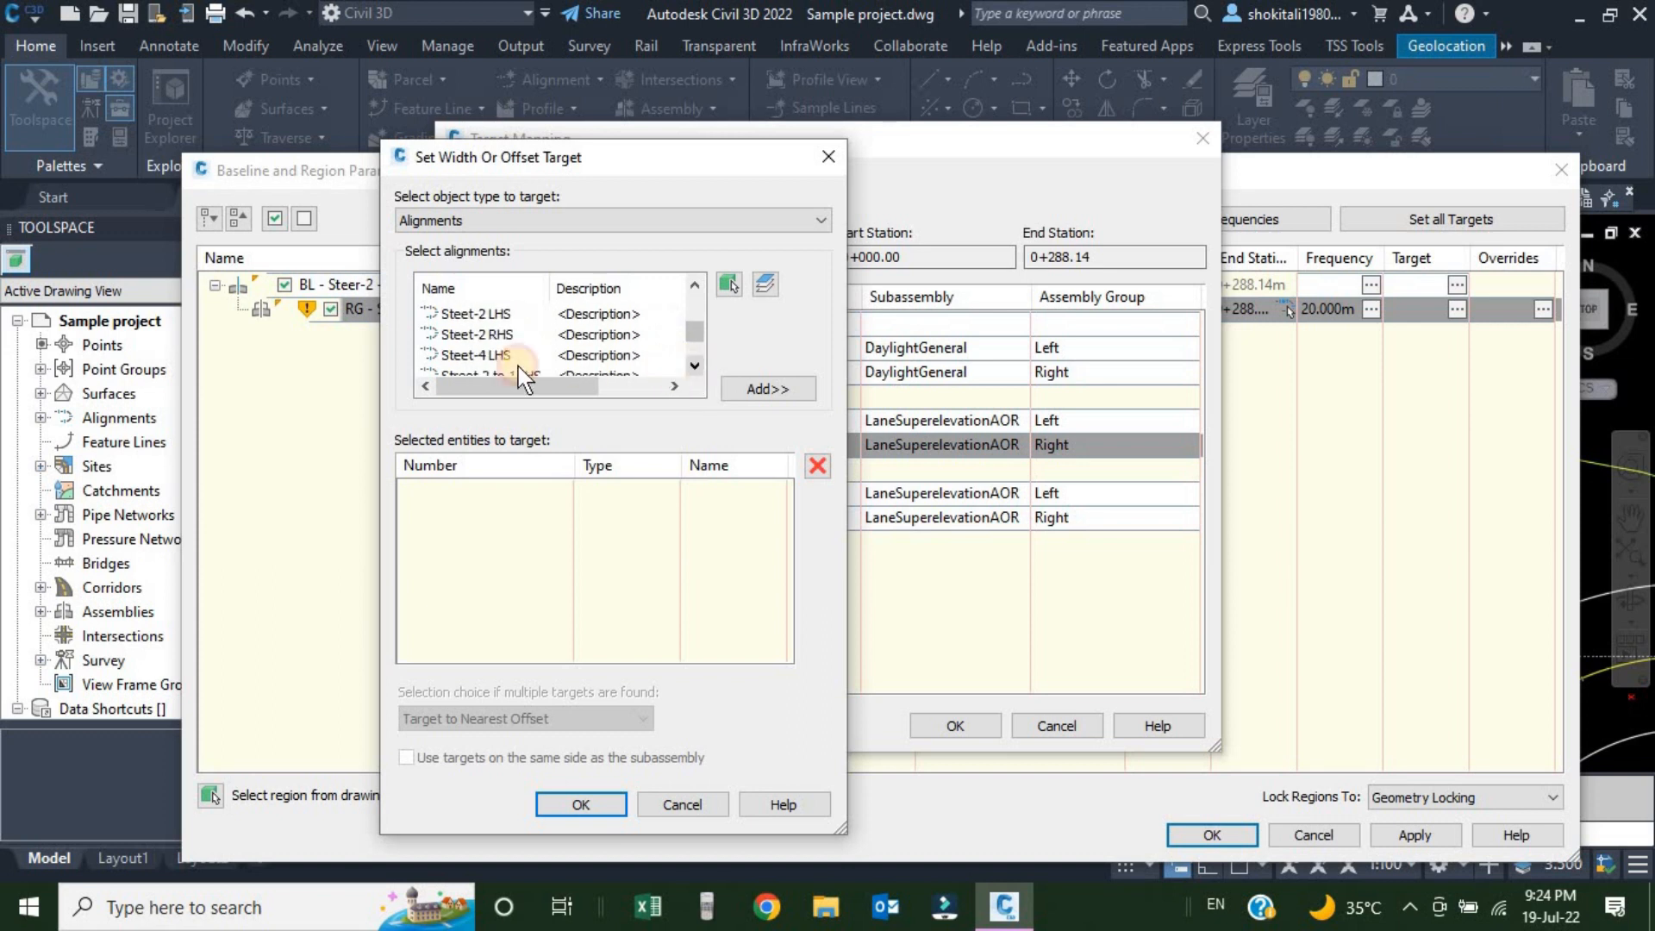
pyautogui.click(480, 338)
pyautogui.click(773, 395)
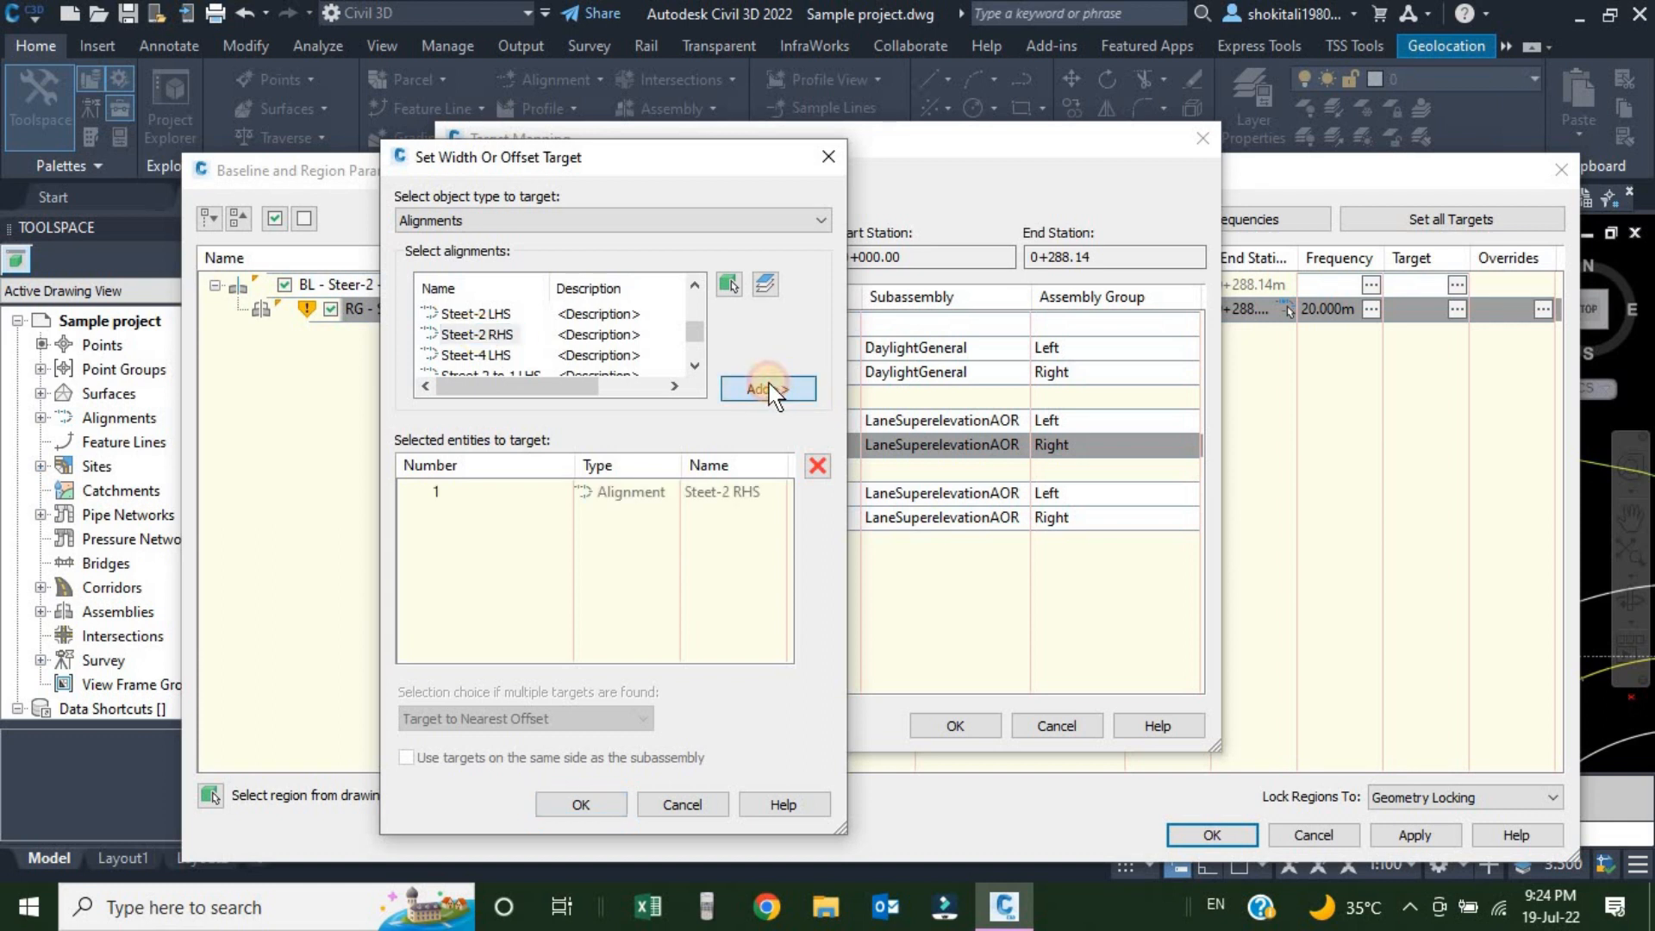
pyautogui.click(621, 494)
pyautogui.click(603, 804)
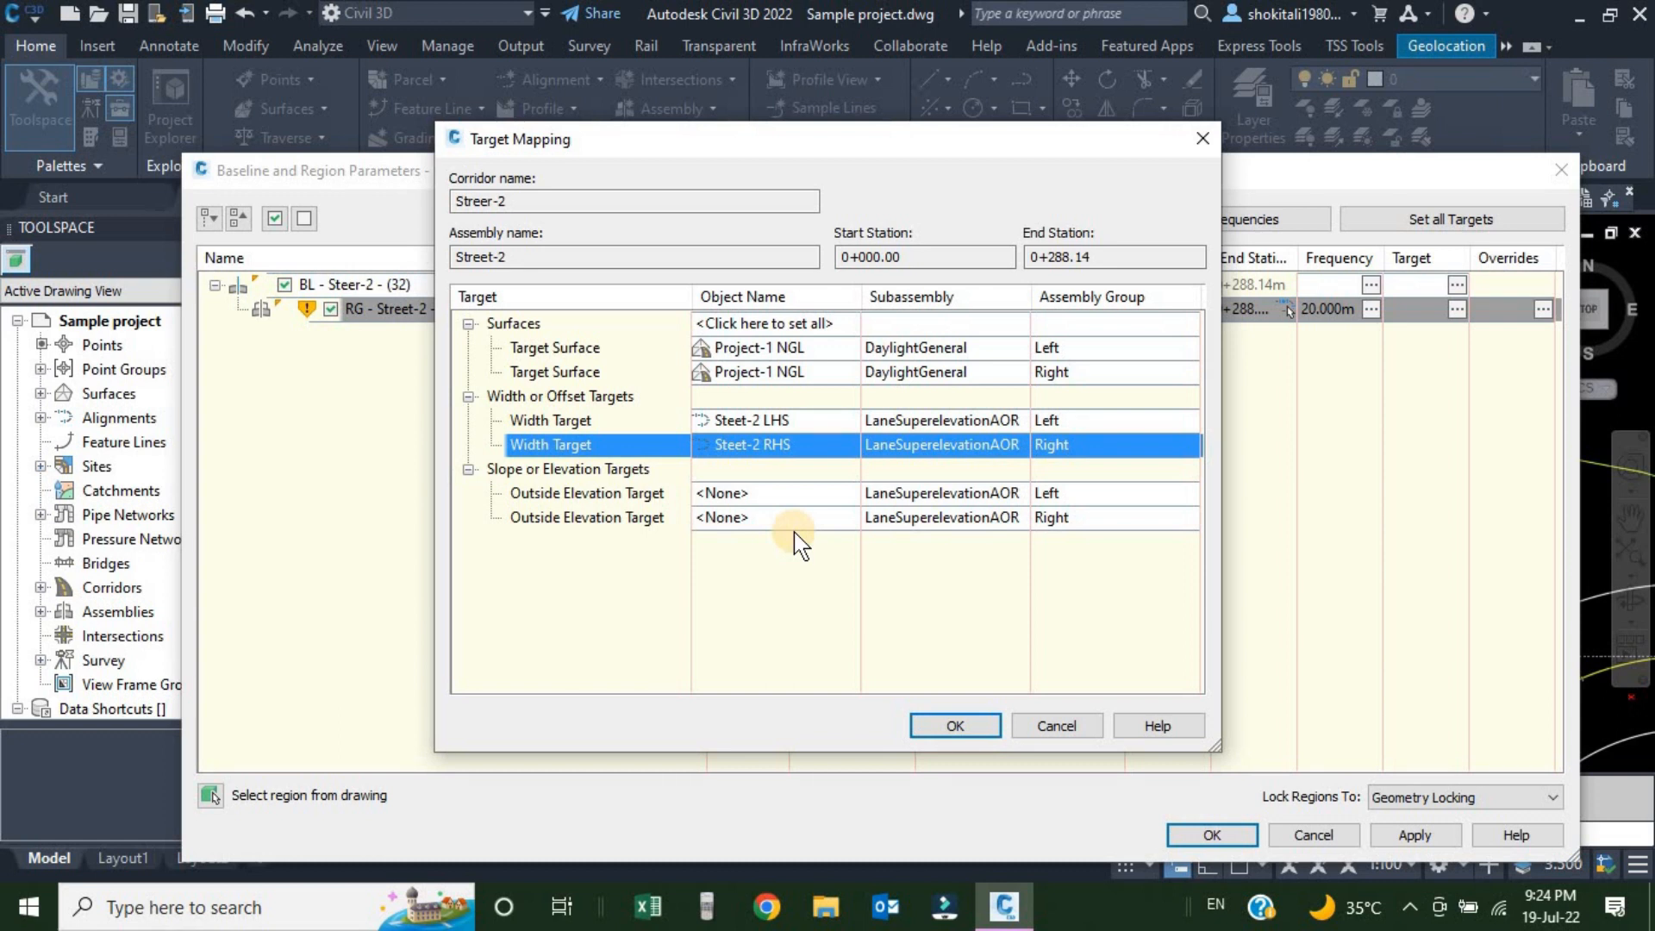
pyautogui.click(951, 728)
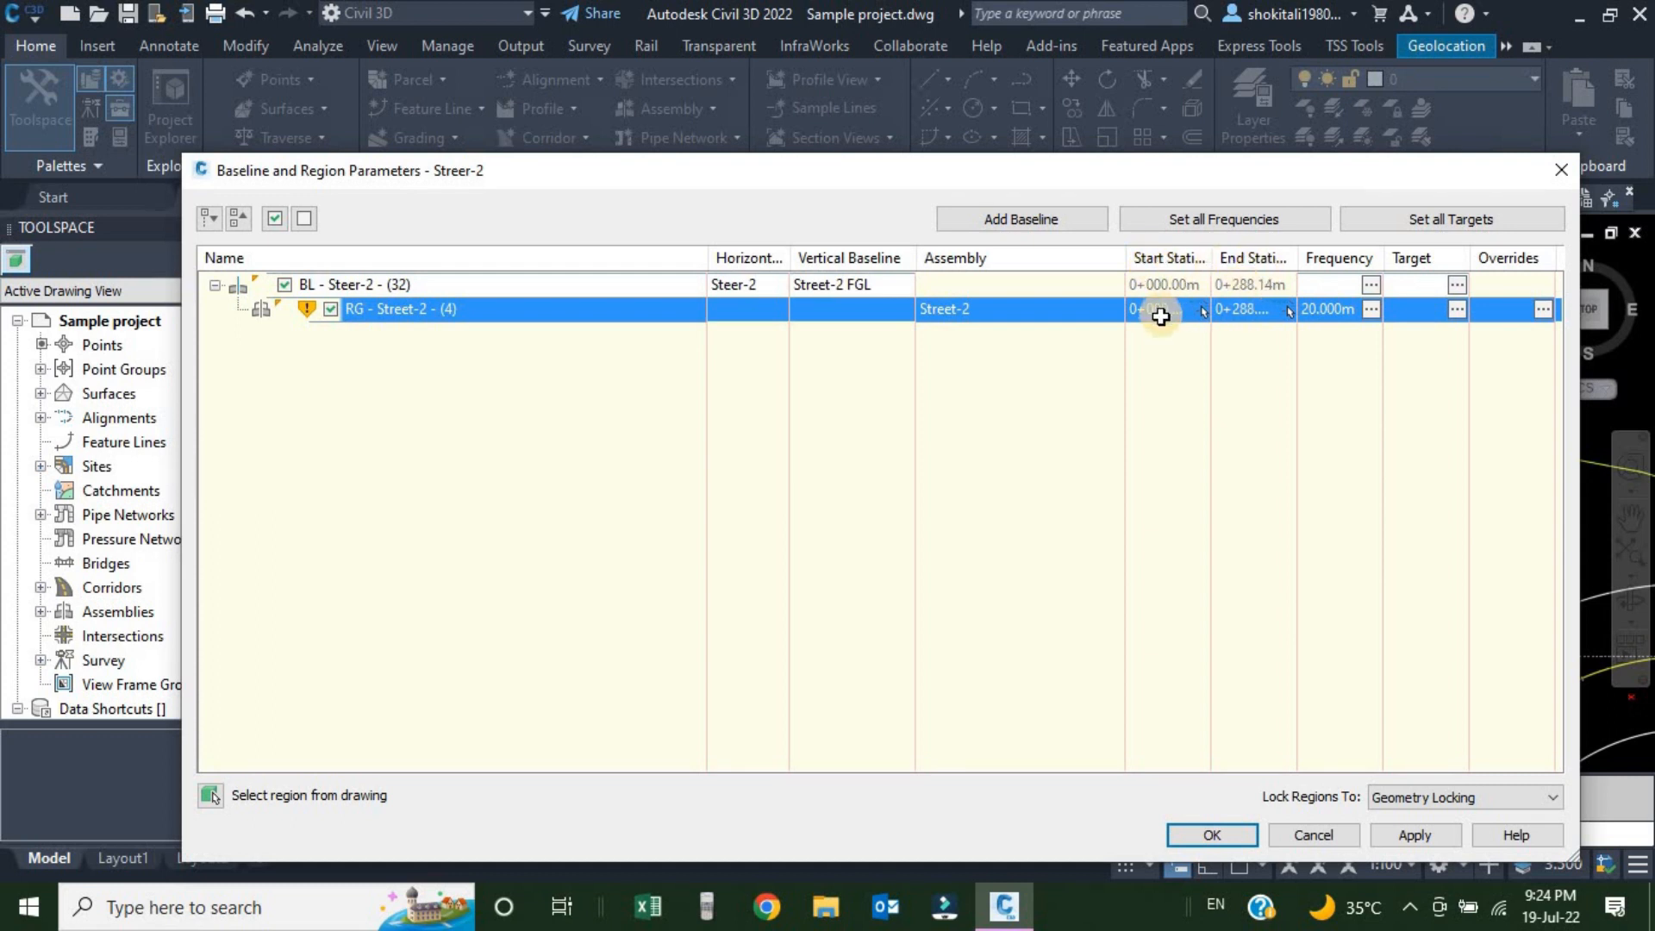
# Set the Street-2 region's start station to 0+030.01m by picking it on the baseline beyond the junction's curb returns
pyautogui.moveTo(1211, 258); pyautogui.dragTo(1375, 256)
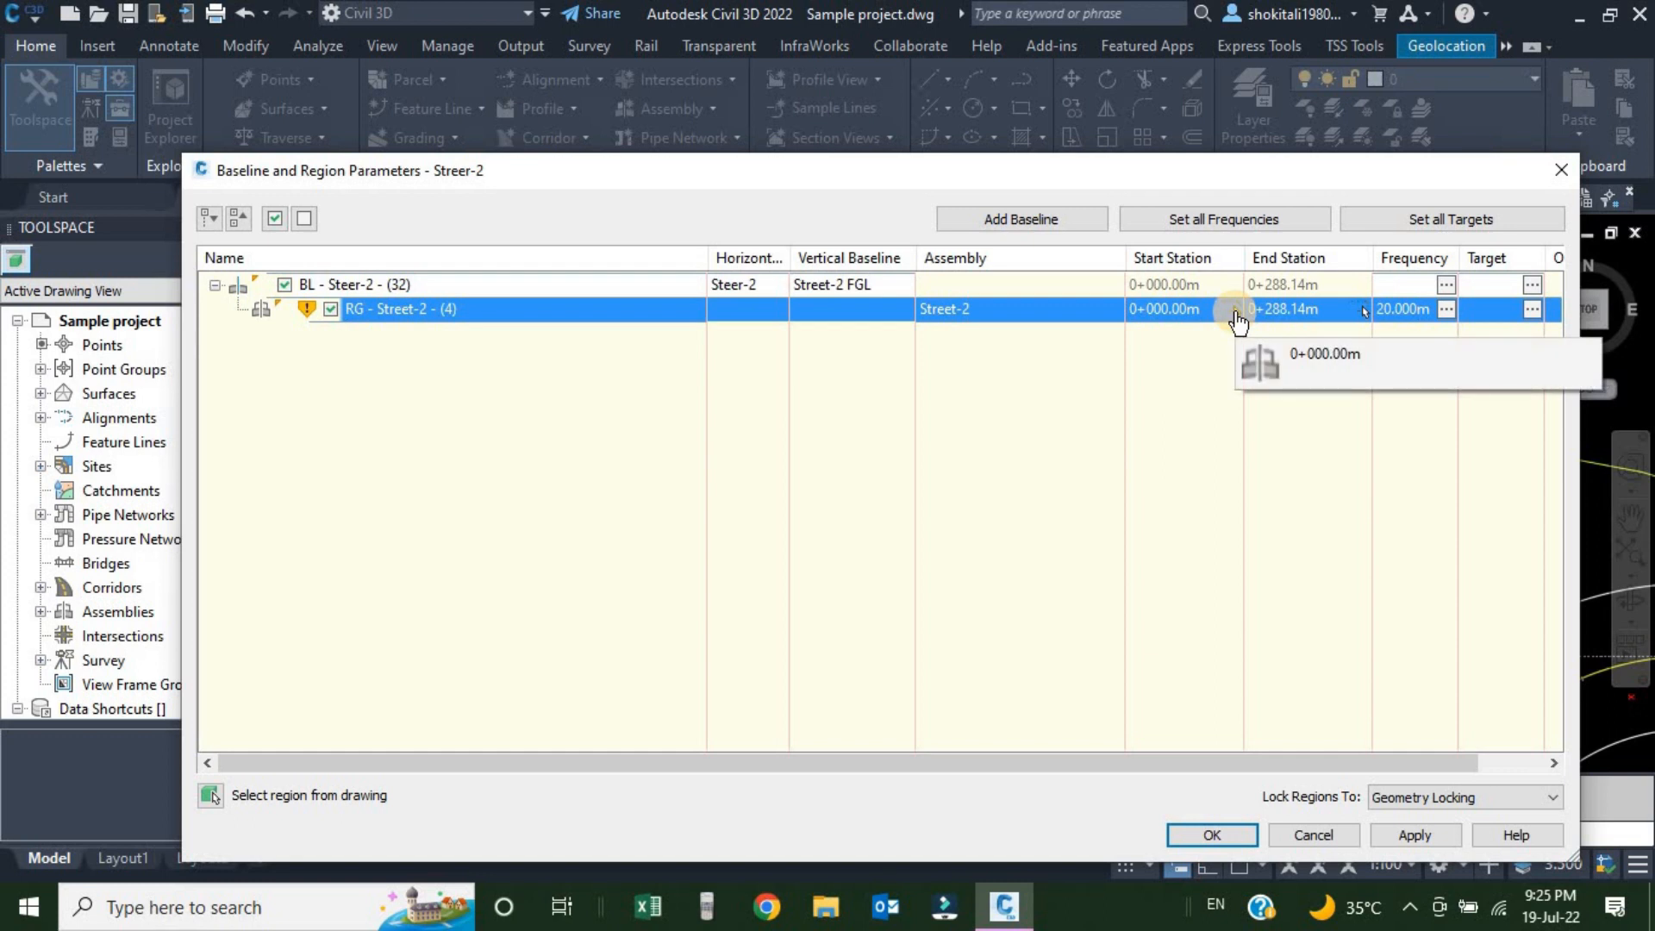
pyautogui.click(1234, 312)
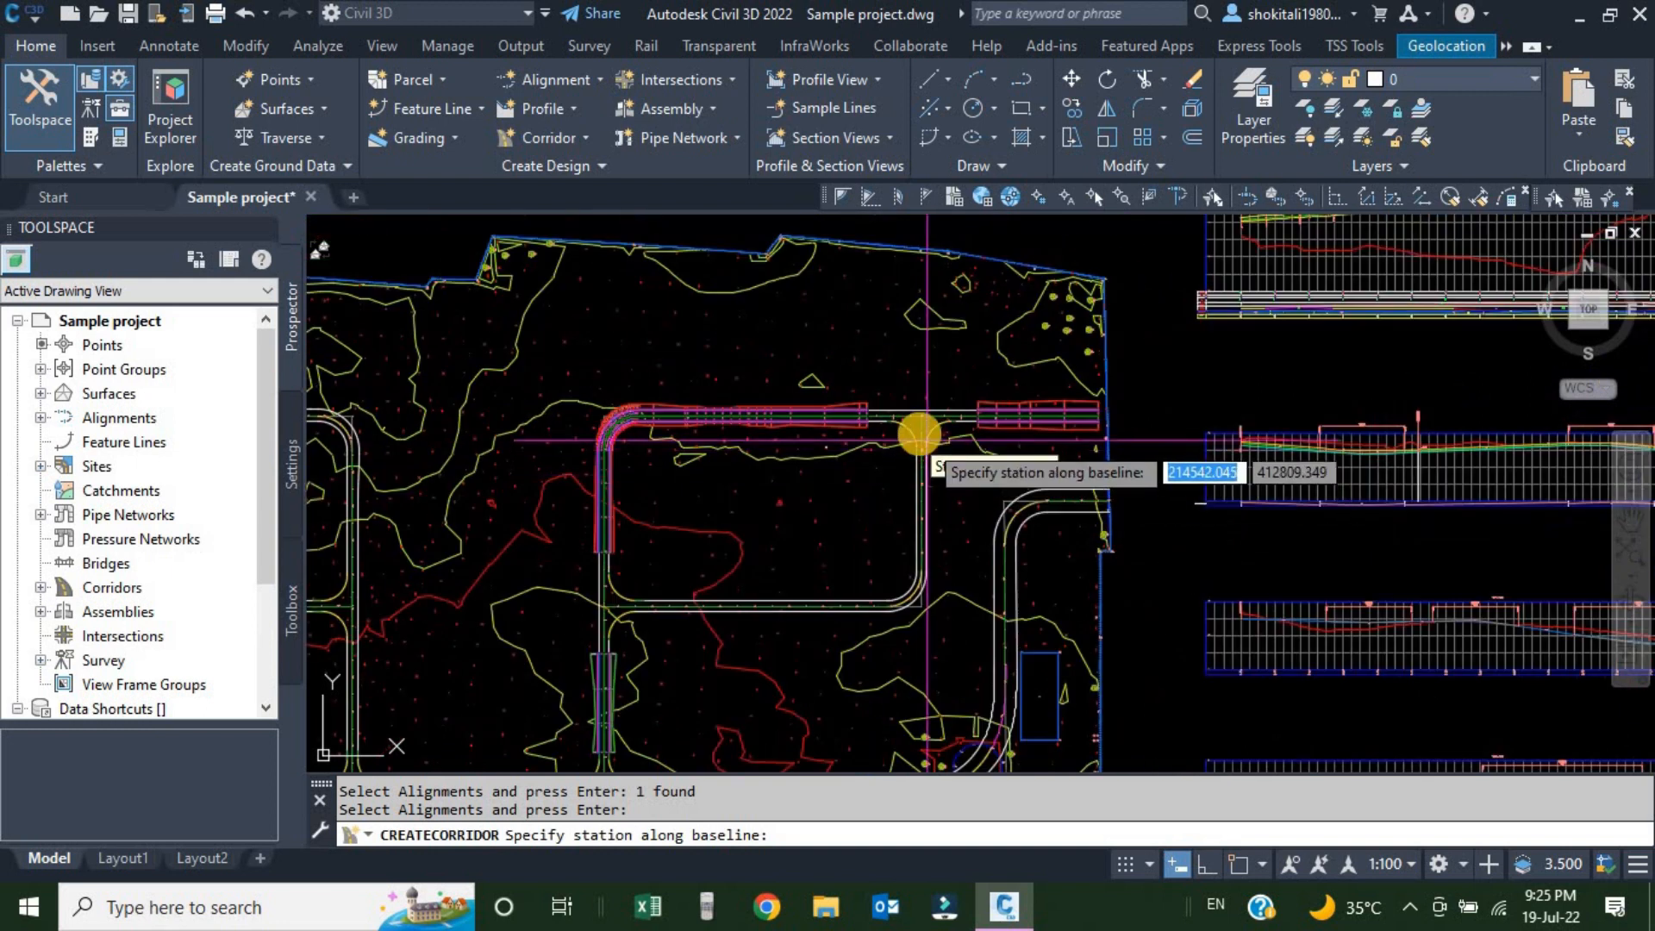
pyautogui.scroll(4, 927, 438)
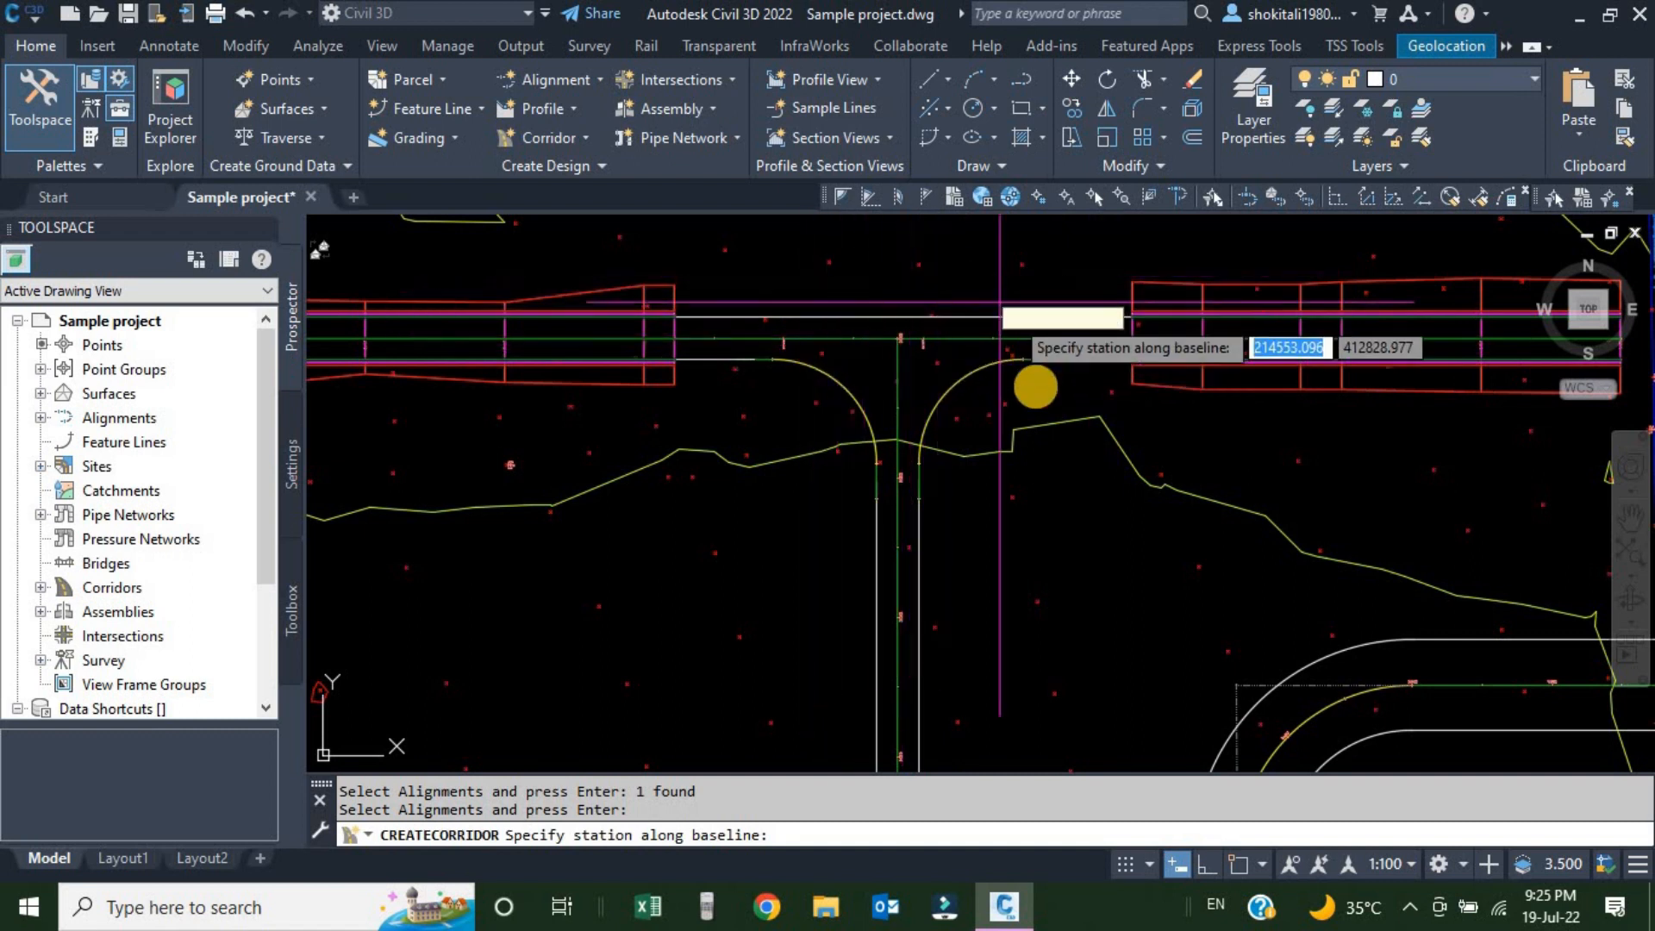
pyautogui.scroll(6, 866, 282)
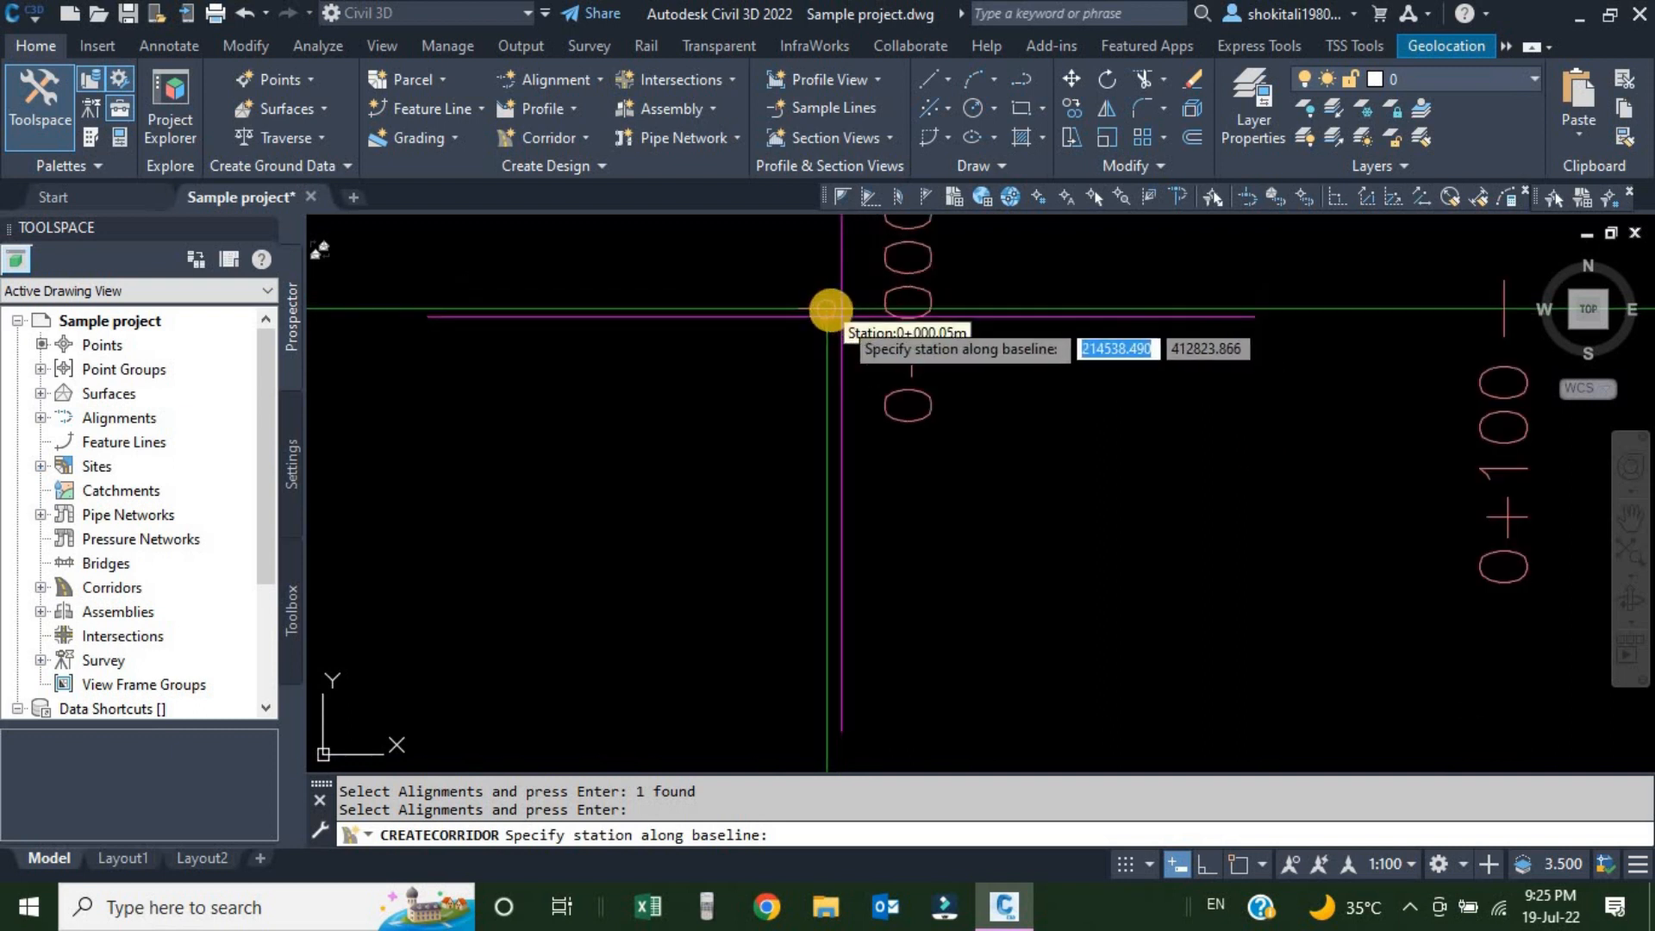
pyautogui.scroll(-10, 835, 361)
pyautogui.moveTo(867, 613); pyautogui.dragTo(870, 569, button='middle')
pyautogui.moveTo(877, 639); pyautogui.dragTo(901, 498, button='middle')
pyautogui.scroll(6, 862, 504)
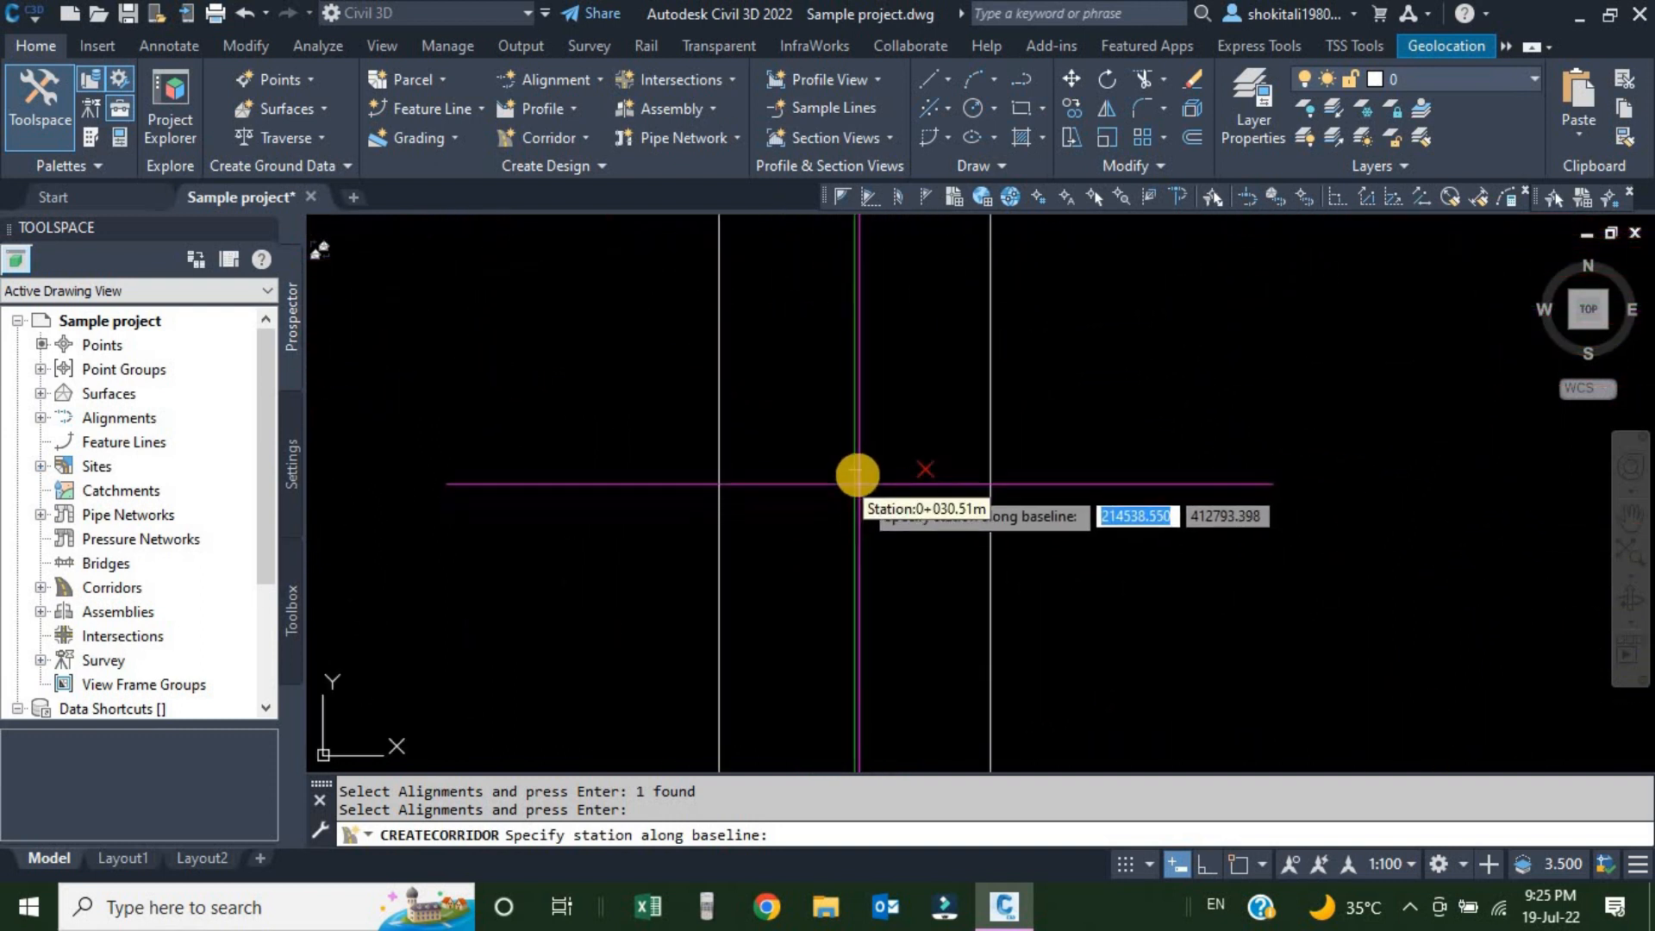
pyautogui.scroll(6, 850, 460)
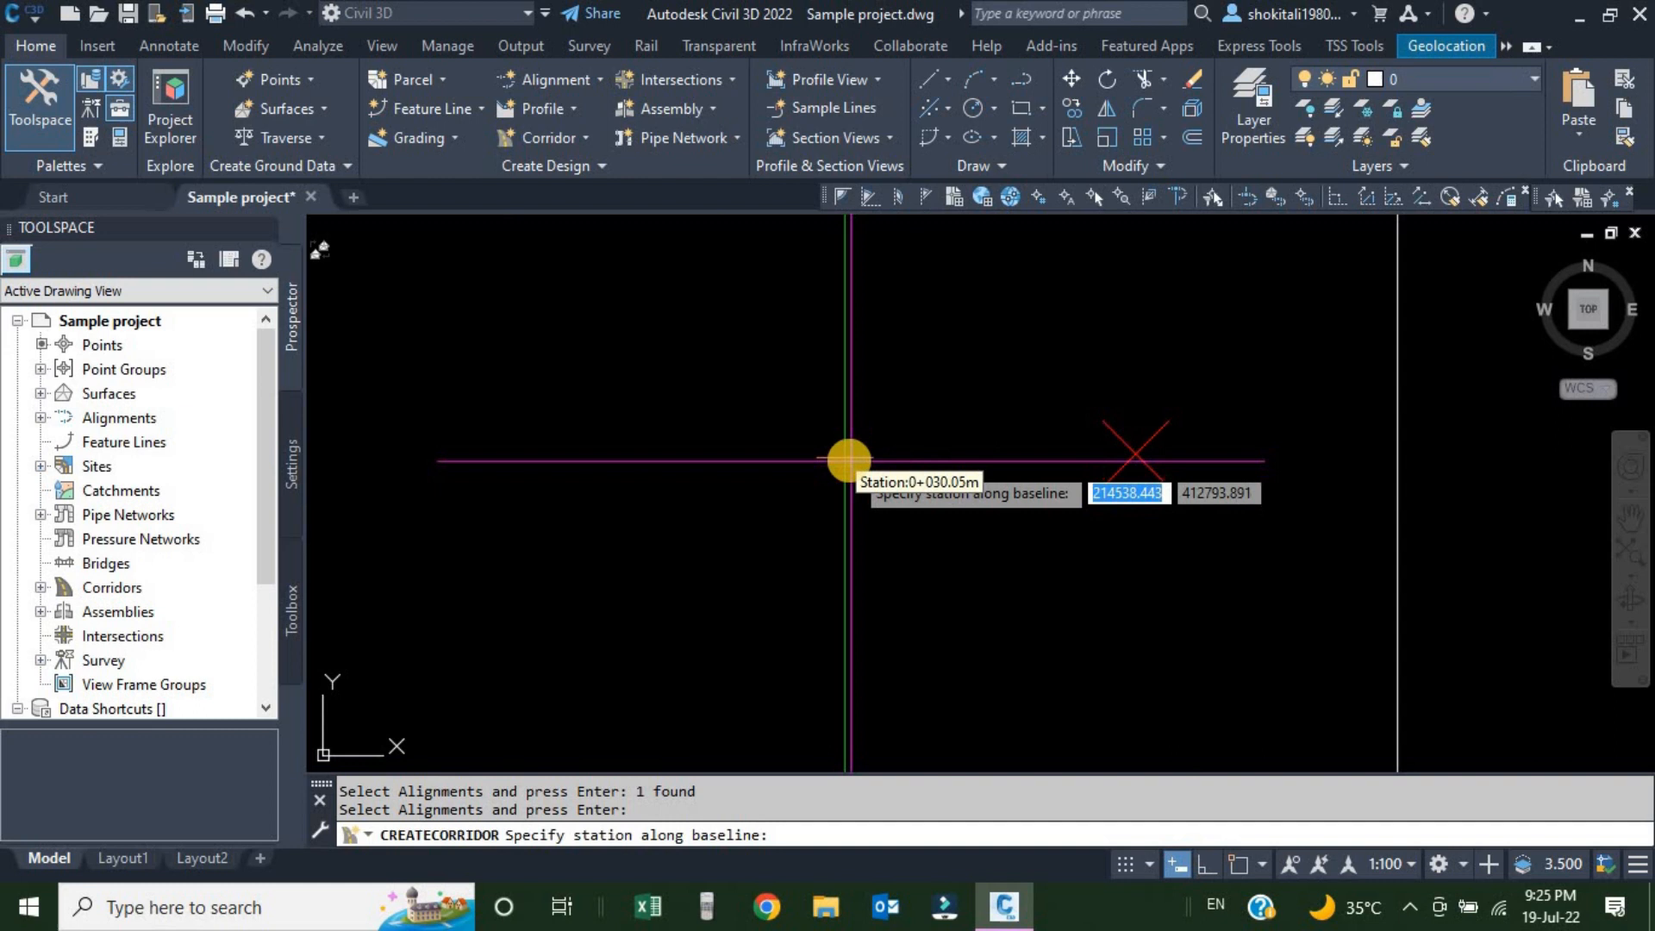
pyautogui.click(847, 461)
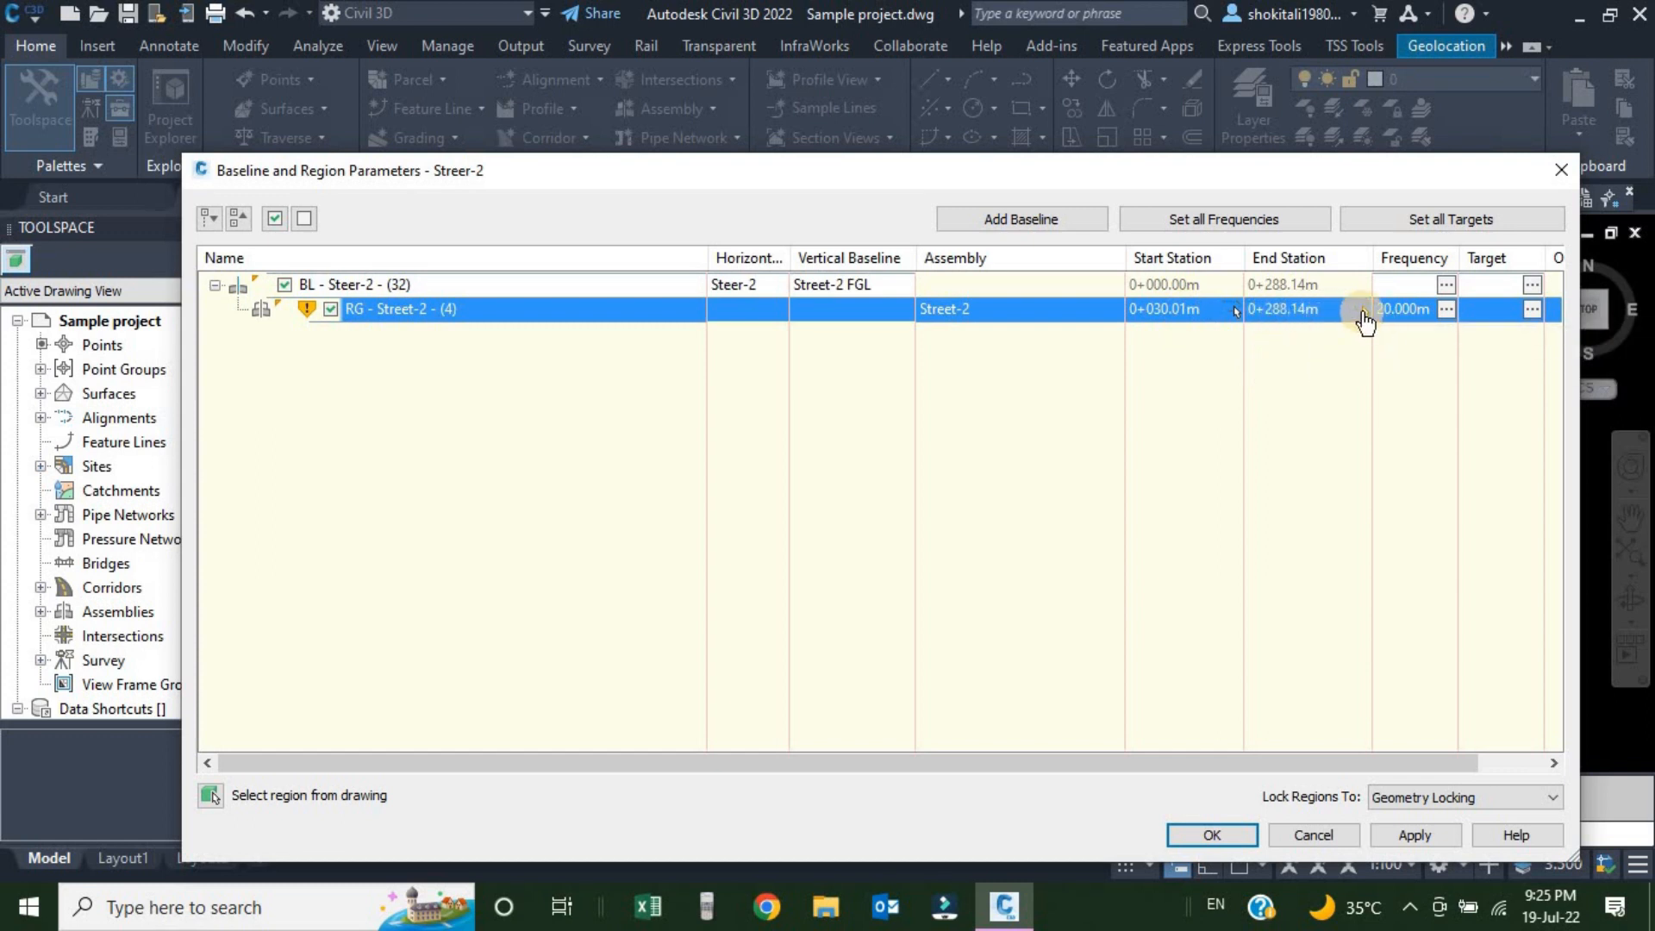
# Set the Street-2 region's end station to 0+252.30m by picking it before the far junction, and rebuild the corridor
pyautogui.click(1364, 314)
pyautogui.scroll(-5, 968, 447)
pyautogui.scroll(4, 668, 595)
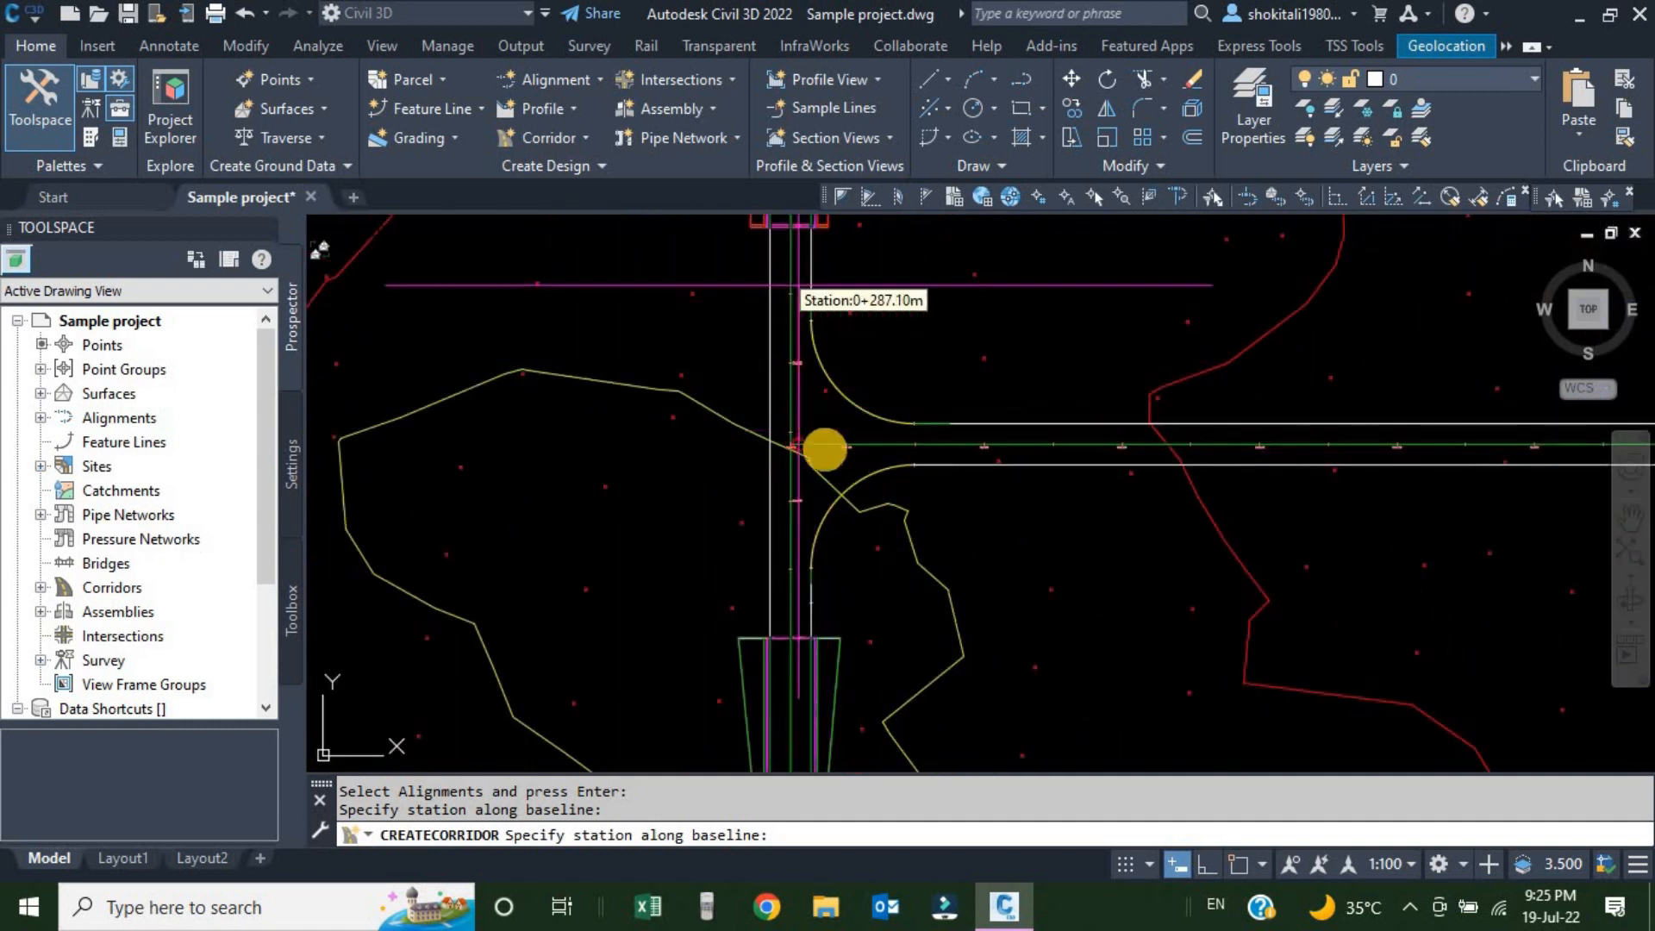
pyautogui.scroll(4, 974, 457)
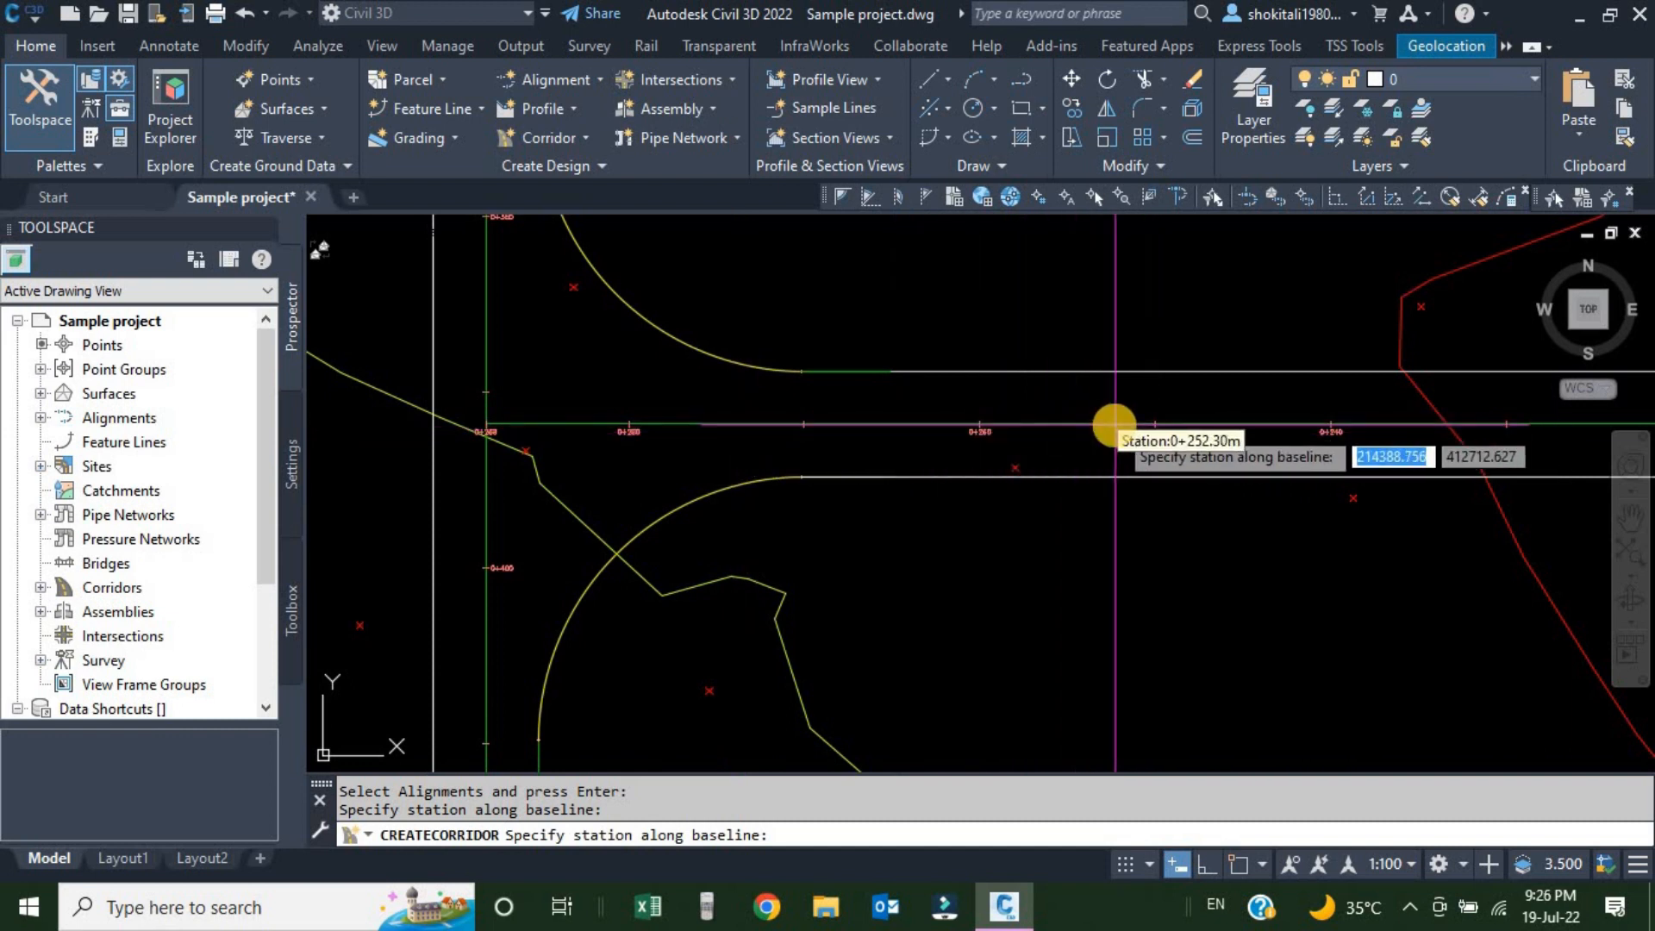
pyautogui.click(1115, 425)
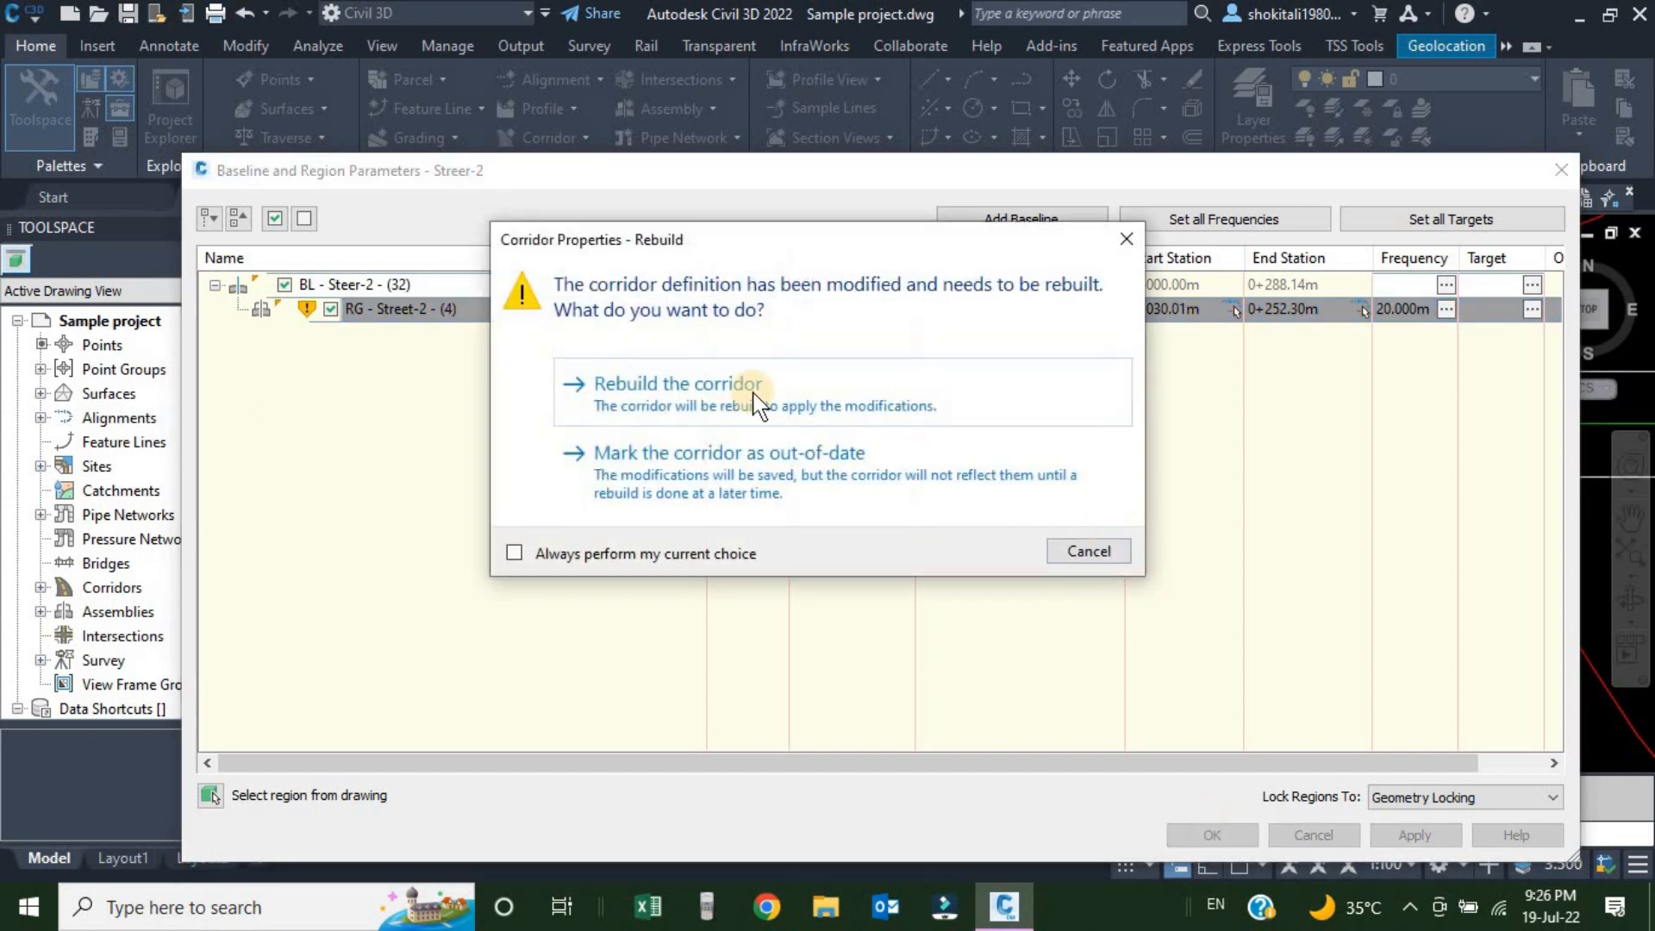
pyautogui.click(669, 395)
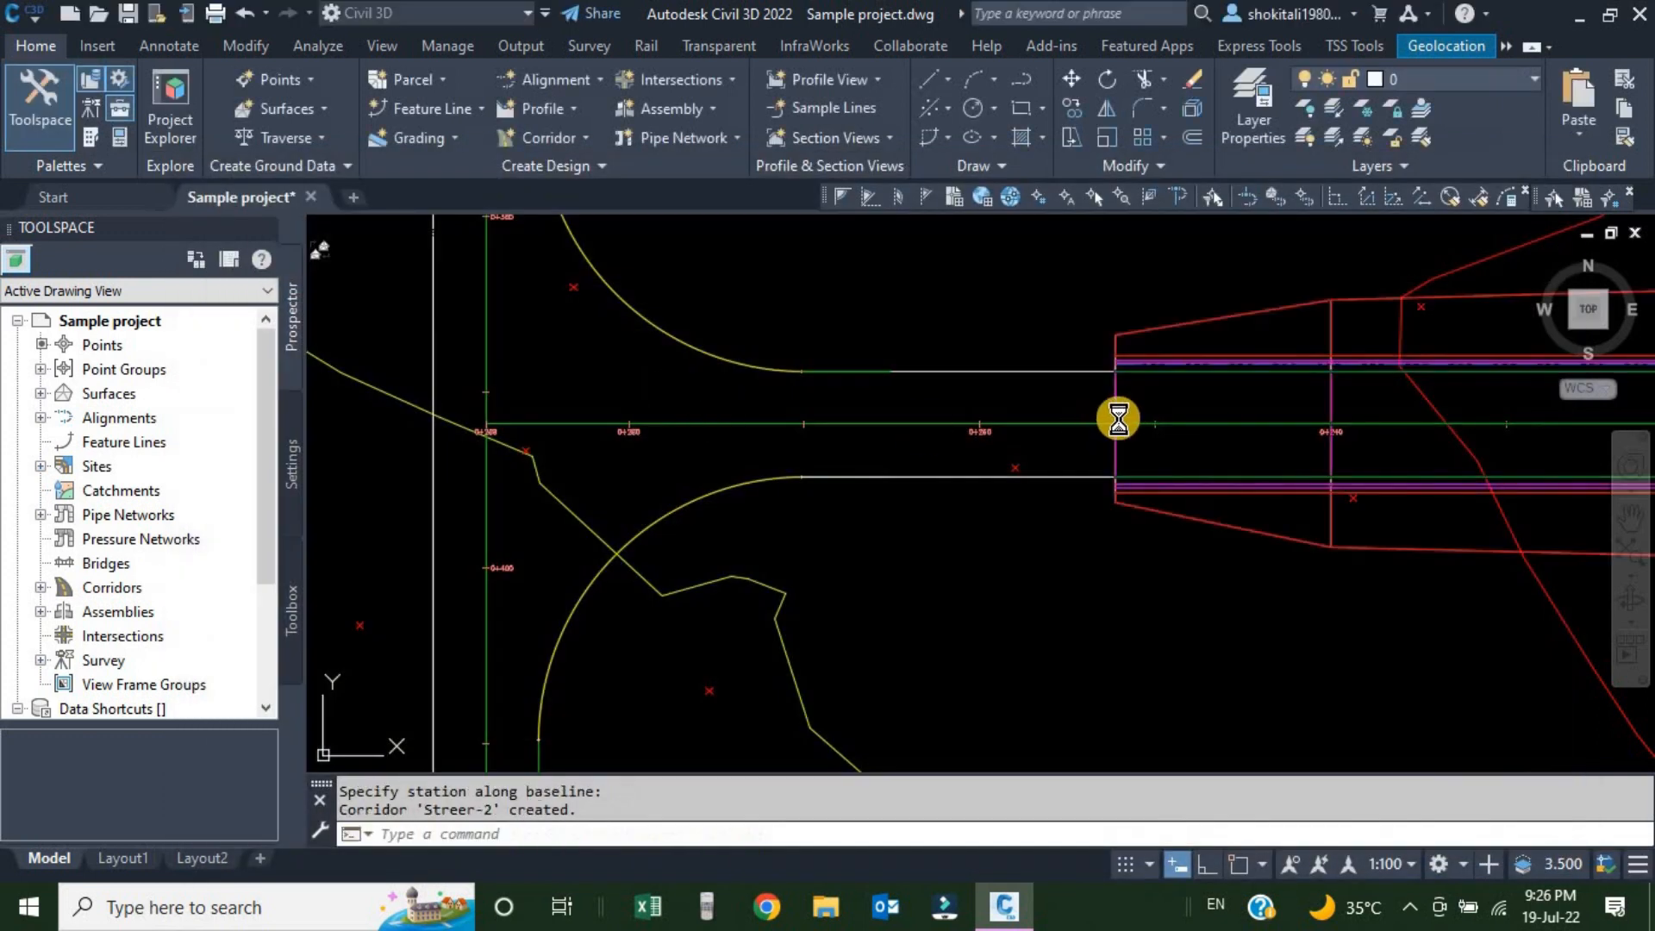
# Examine the section spacing along the Street-2 corridor's bend and compare it with the bend of the neighbouring corridor
pyautogui.scroll(-8, 932, 474)
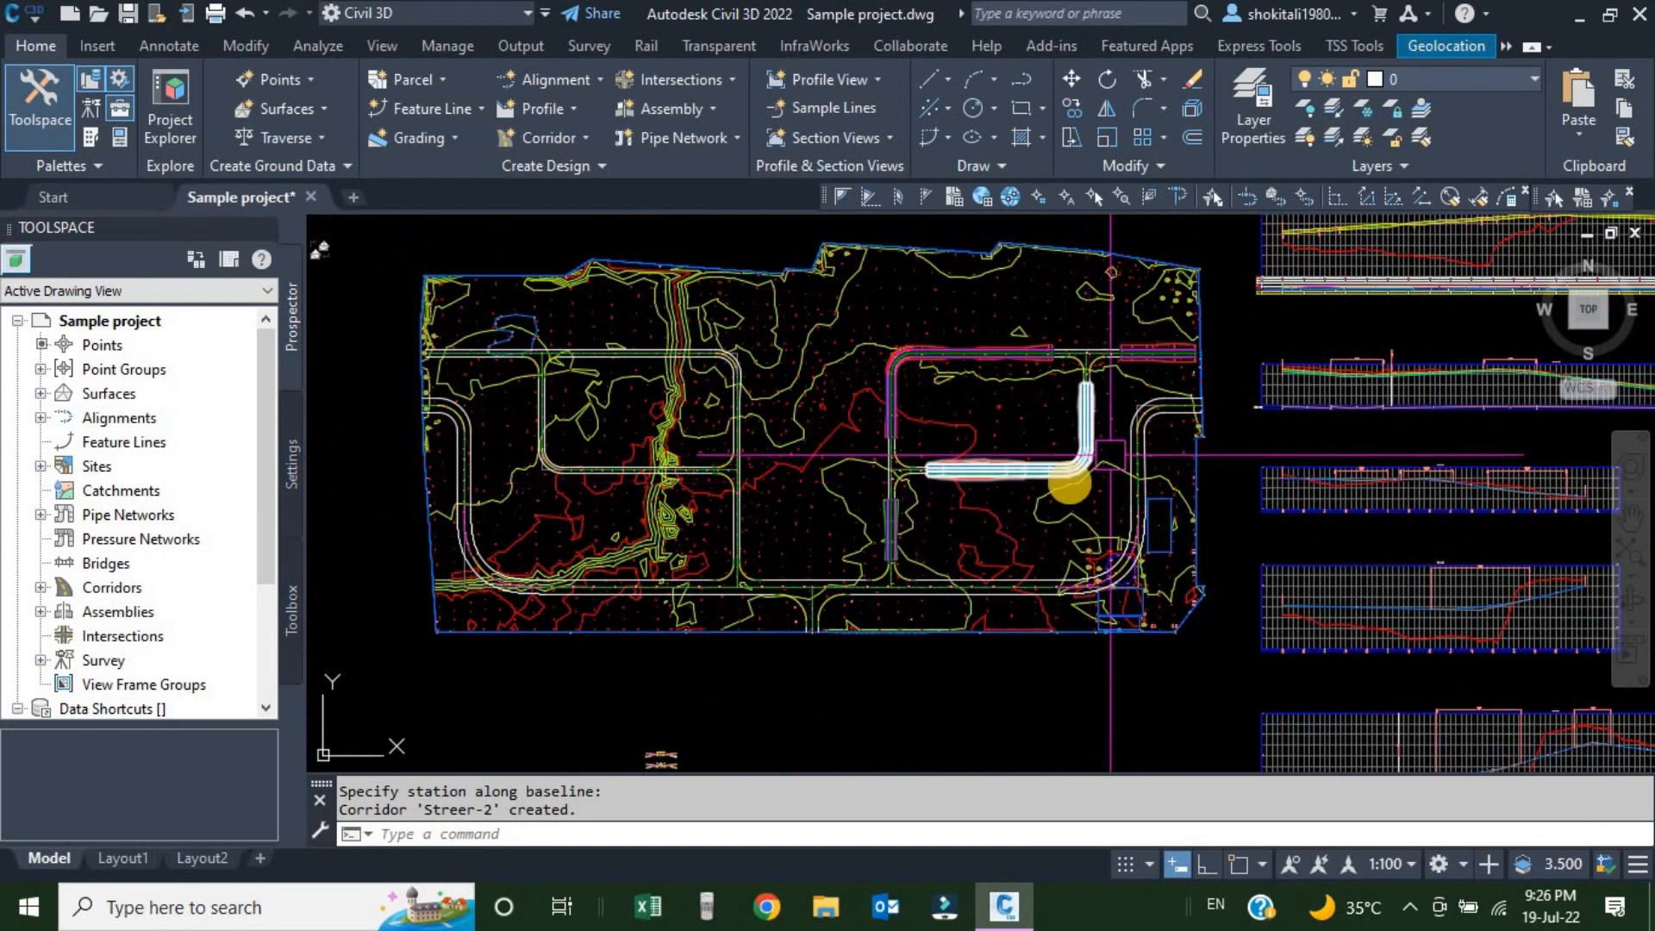
pyautogui.scroll(5, 969, 484)
pyautogui.scroll(-2, 1054, 458)
pyautogui.scroll(3, 940, 535)
pyautogui.scroll(5, 940, 536)
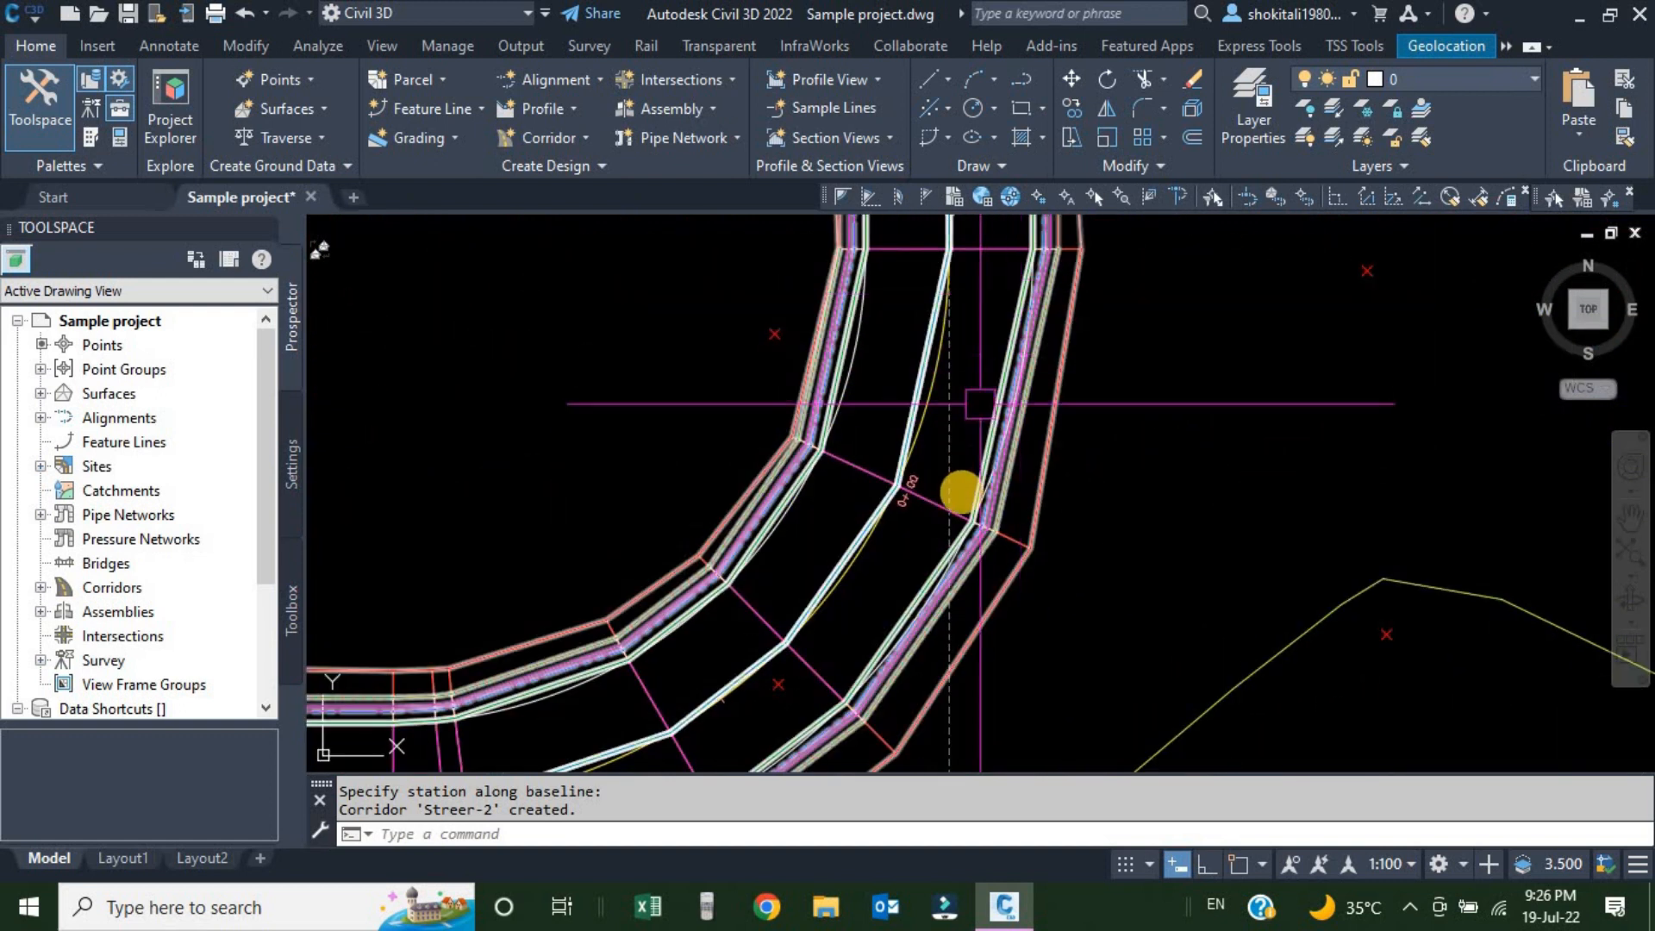
pyautogui.scroll(-3, 990, 488)
pyautogui.scroll(3, 990, 431)
pyautogui.scroll(-8, 990, 368)
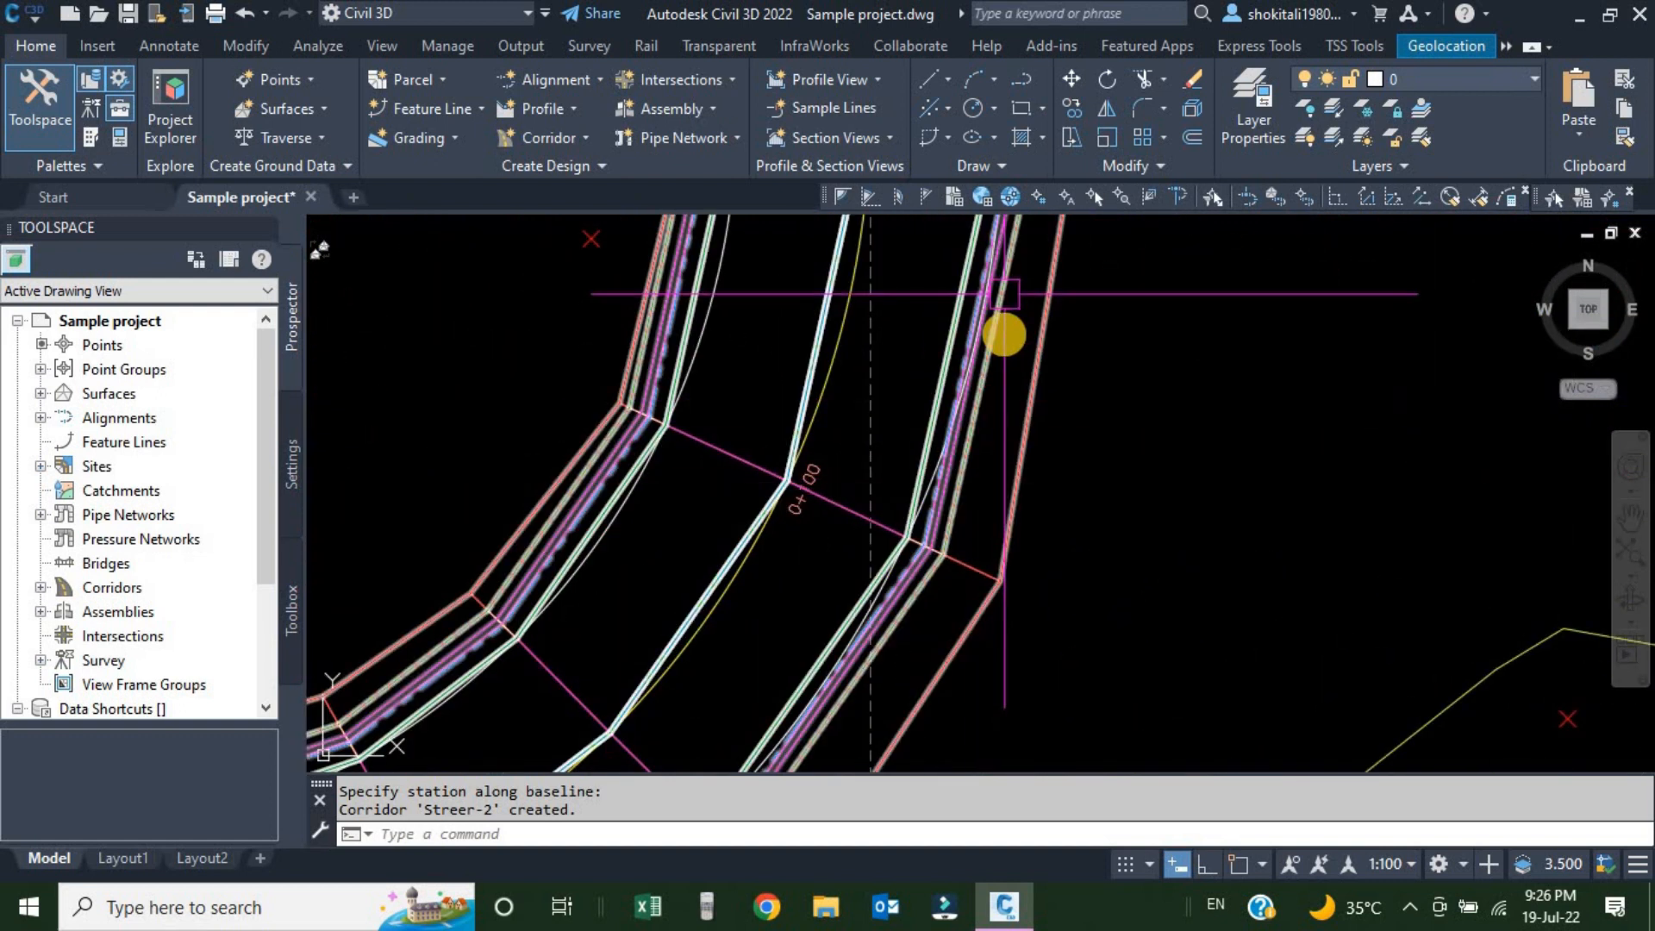
pyautogui.scroll(8, 728, 330)
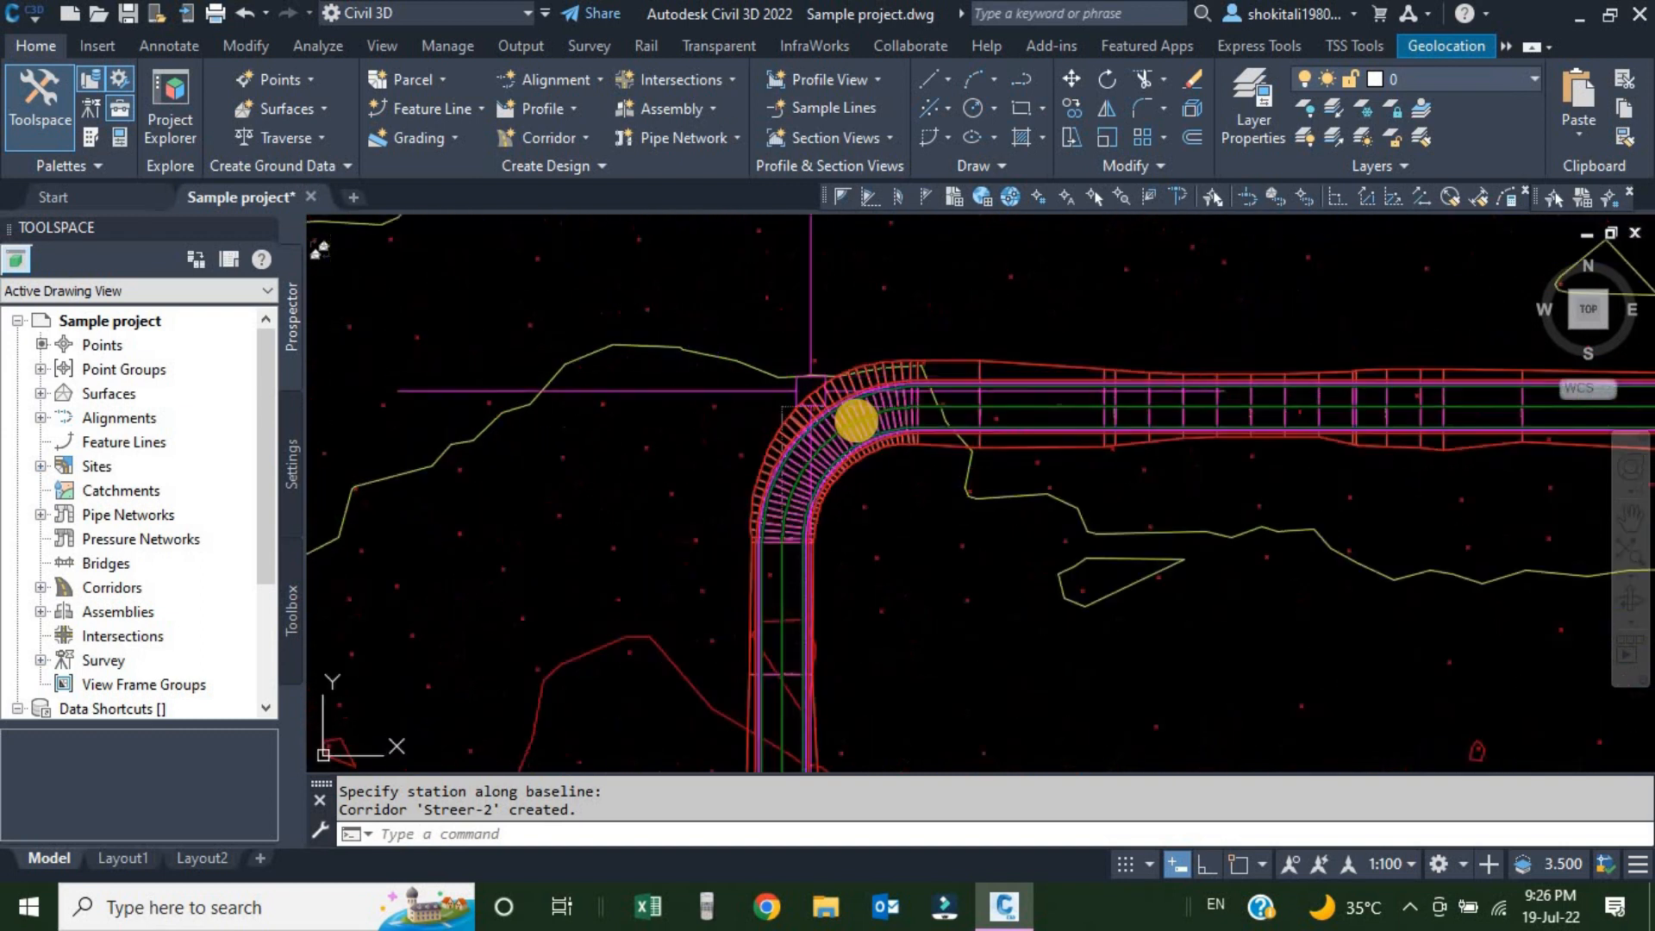
pyautogui.scroll(-6, 1014, 337)
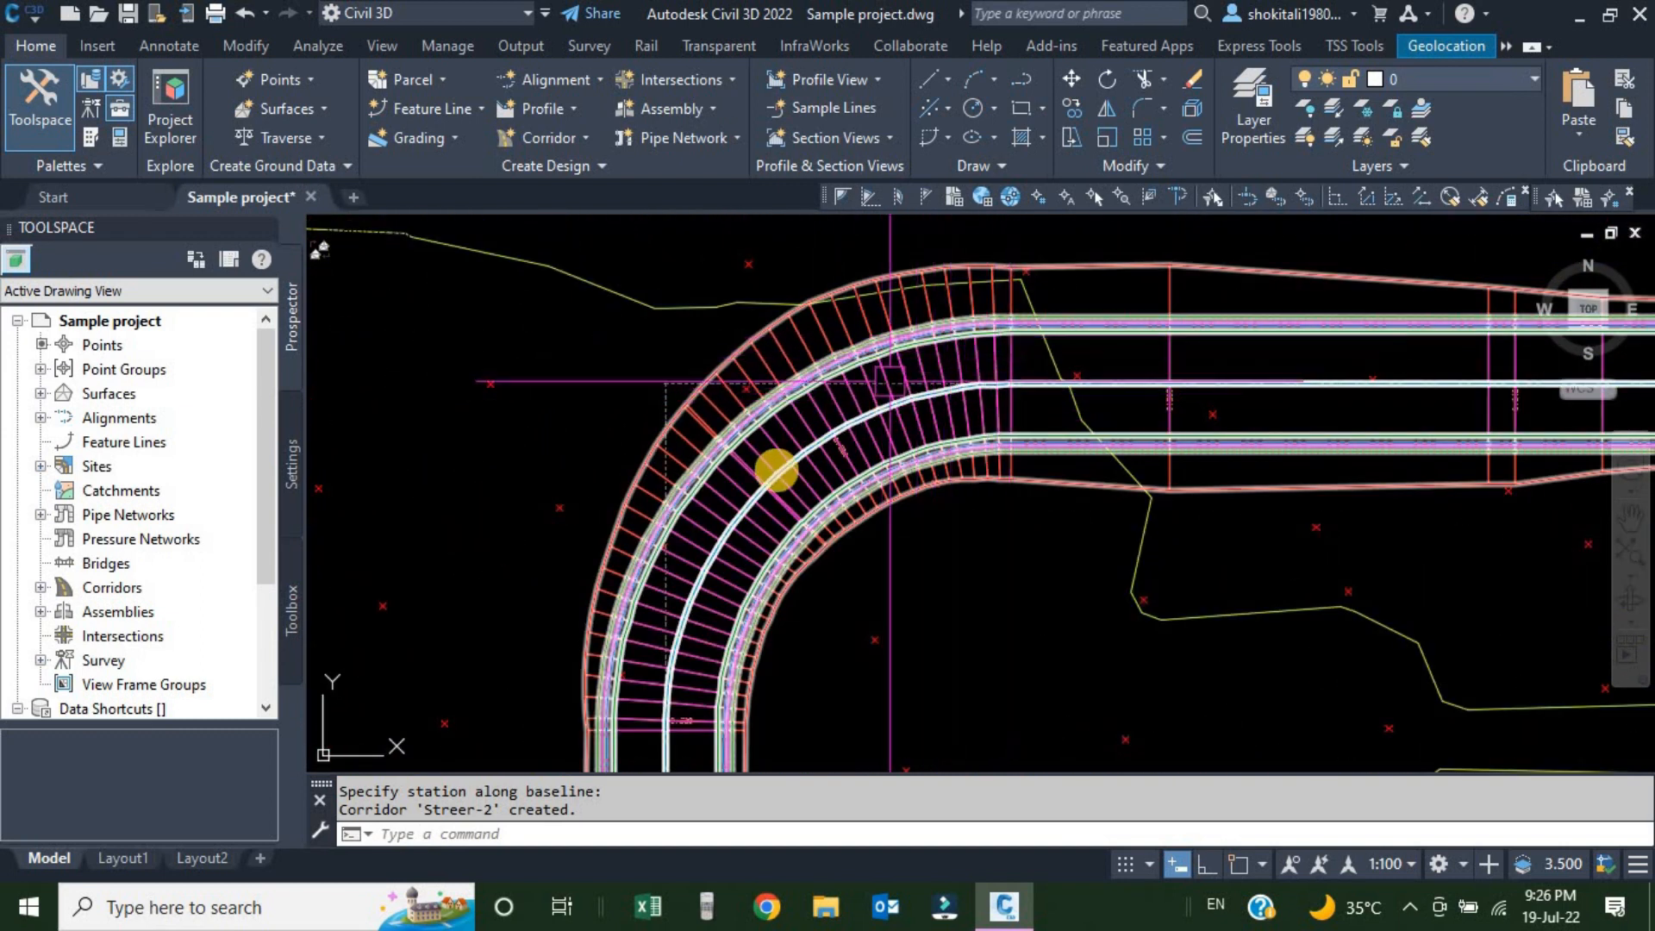
pyautogui.moveTo(819, 580); pyautogui.dragTo(624, 354, button='middle')
pyautogui.scroll(2, 593, 293)
pyautogui.scroll(-4, 658, 354)
pyautogui.scroll(3, 1045, 619)
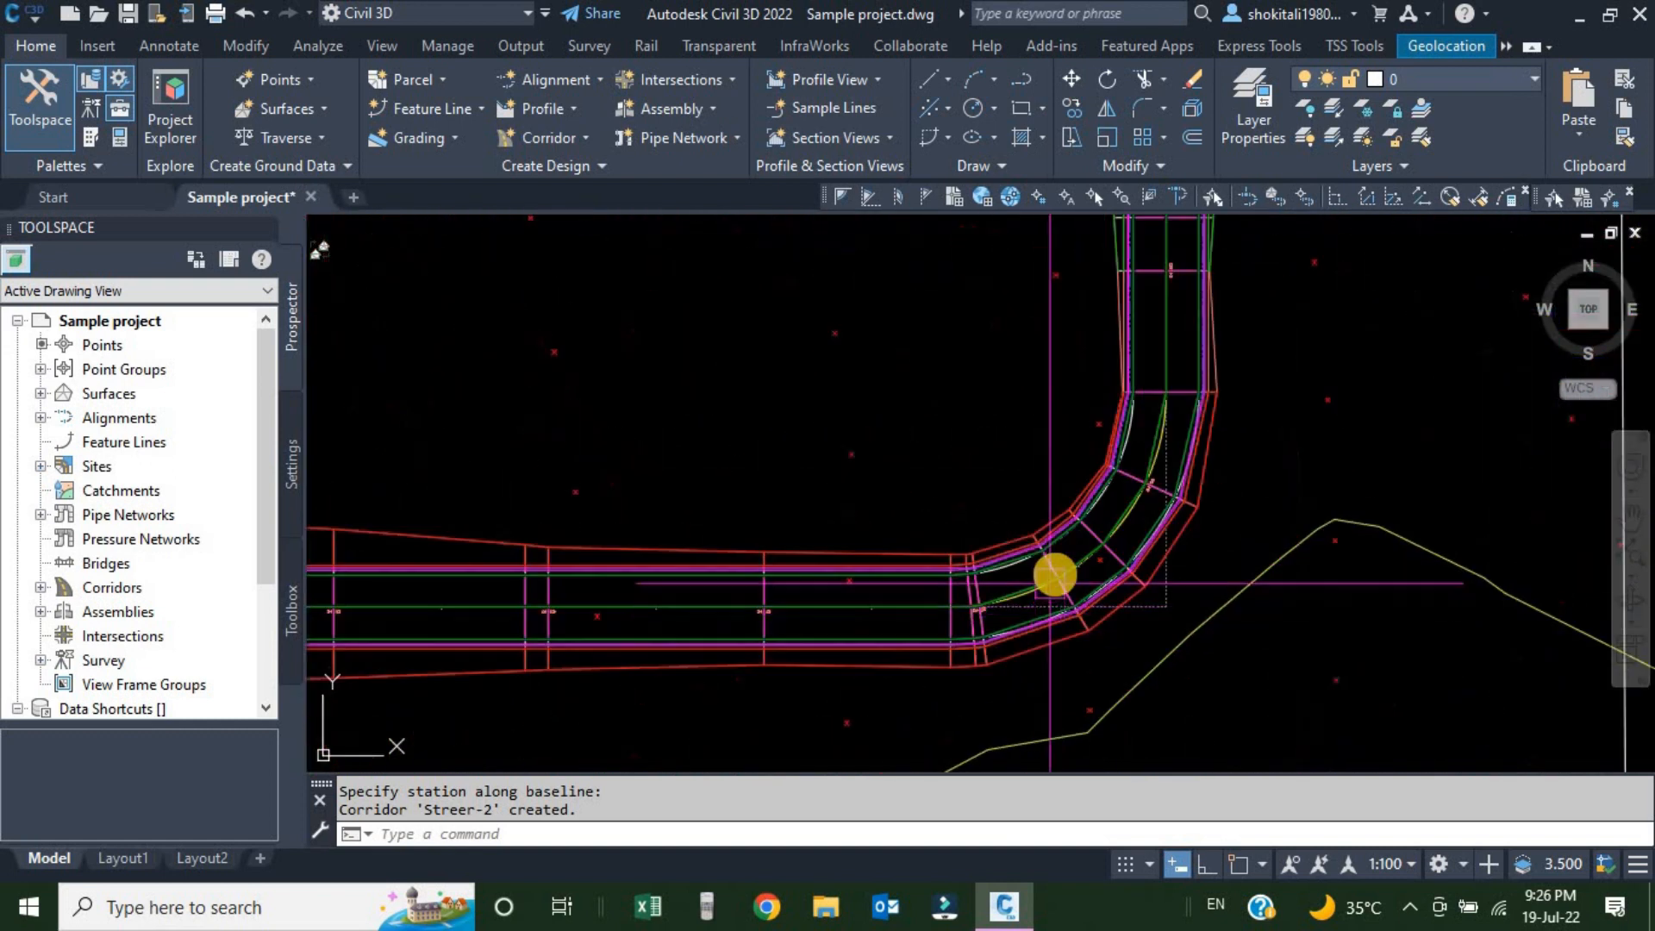
pyautogui.scroll(-3, 1072, 583)
pyautogui.scroll(8, 664, 289)
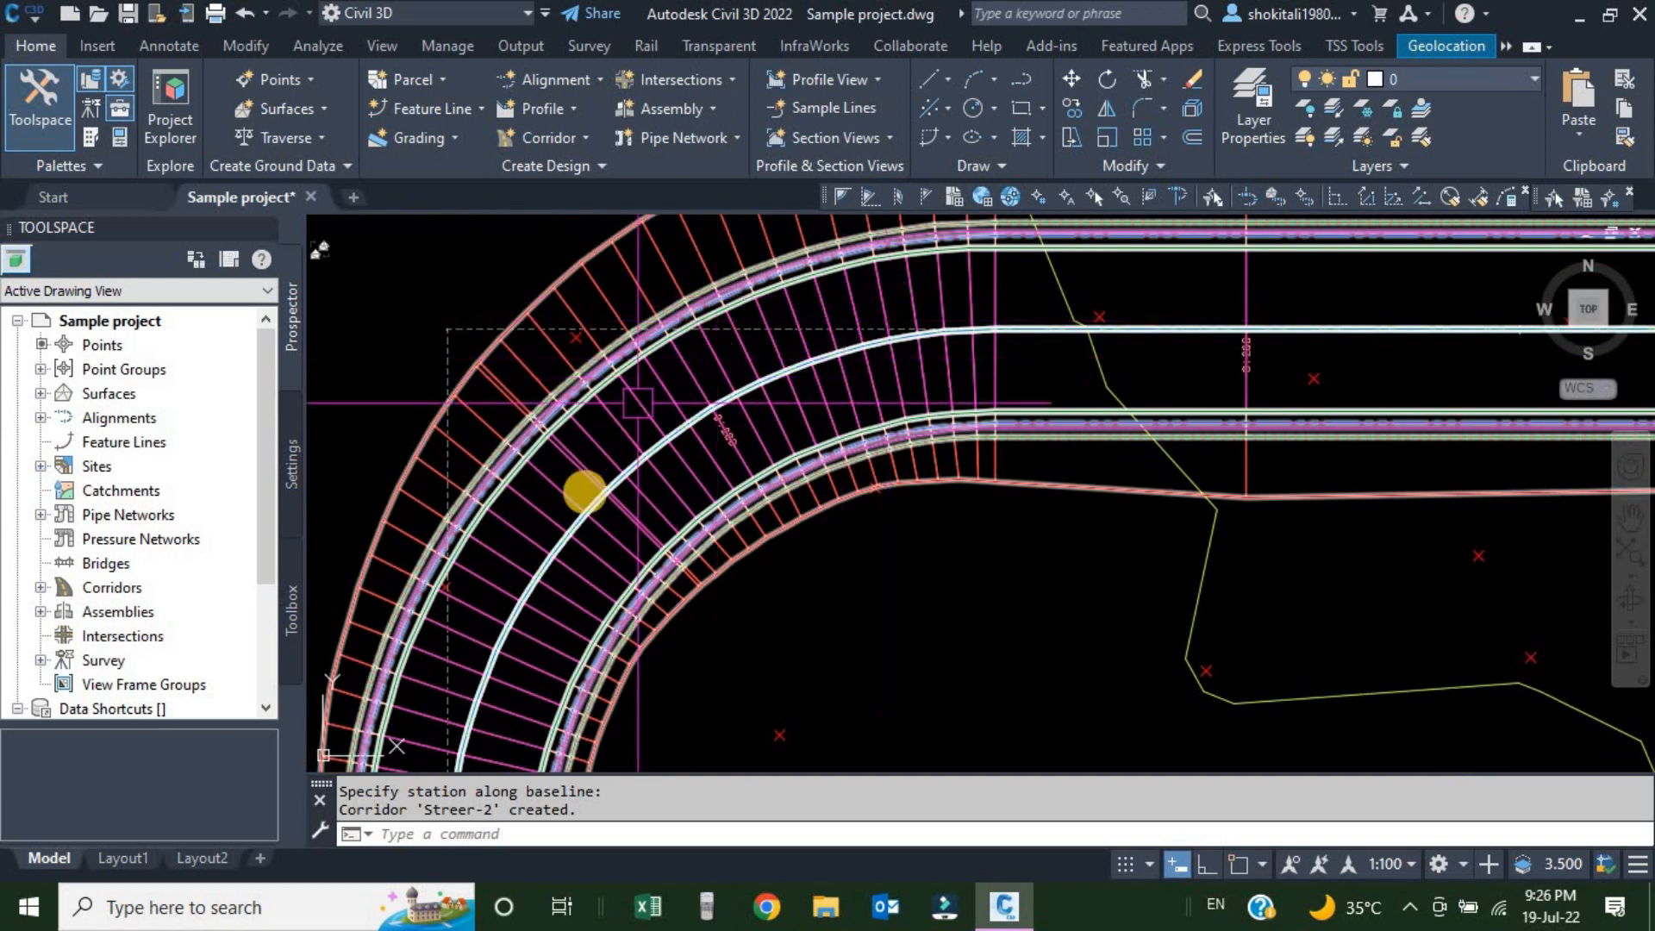
pyautogui.scroll(-9, 586, 493)
pyautogui.moveTo(1046, 670); pyautogui.dragTo(929, 428, button='middle')
pyautogui.scroll(6, 960, 529)
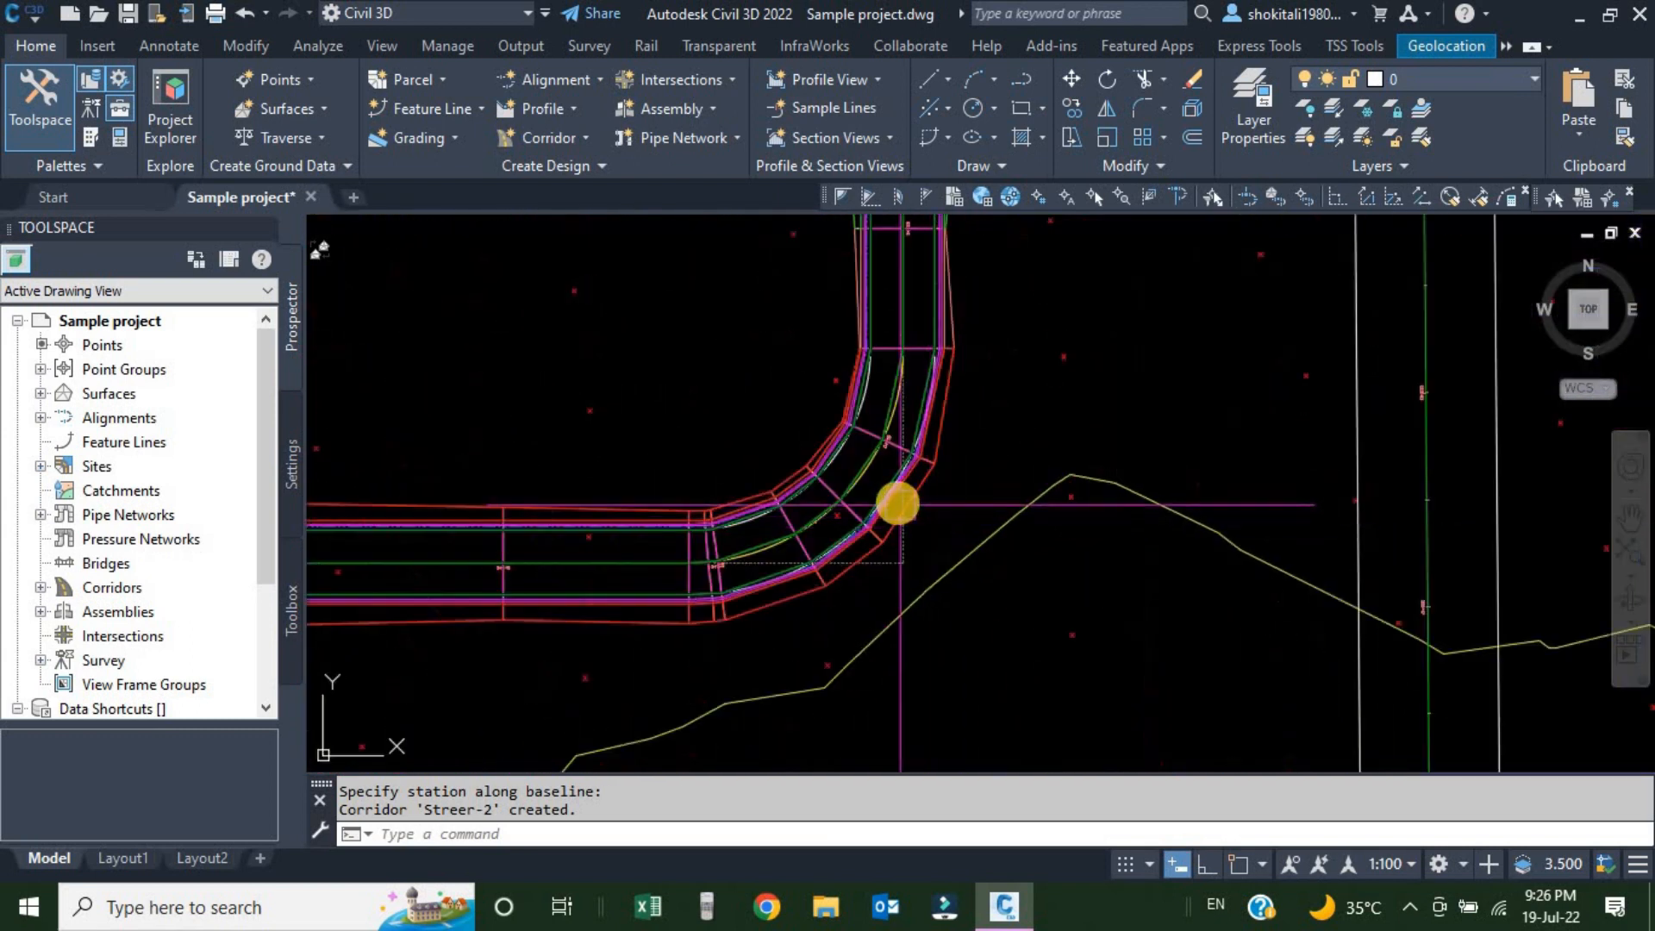
pyautogui.scroll(-2, 851, 502)
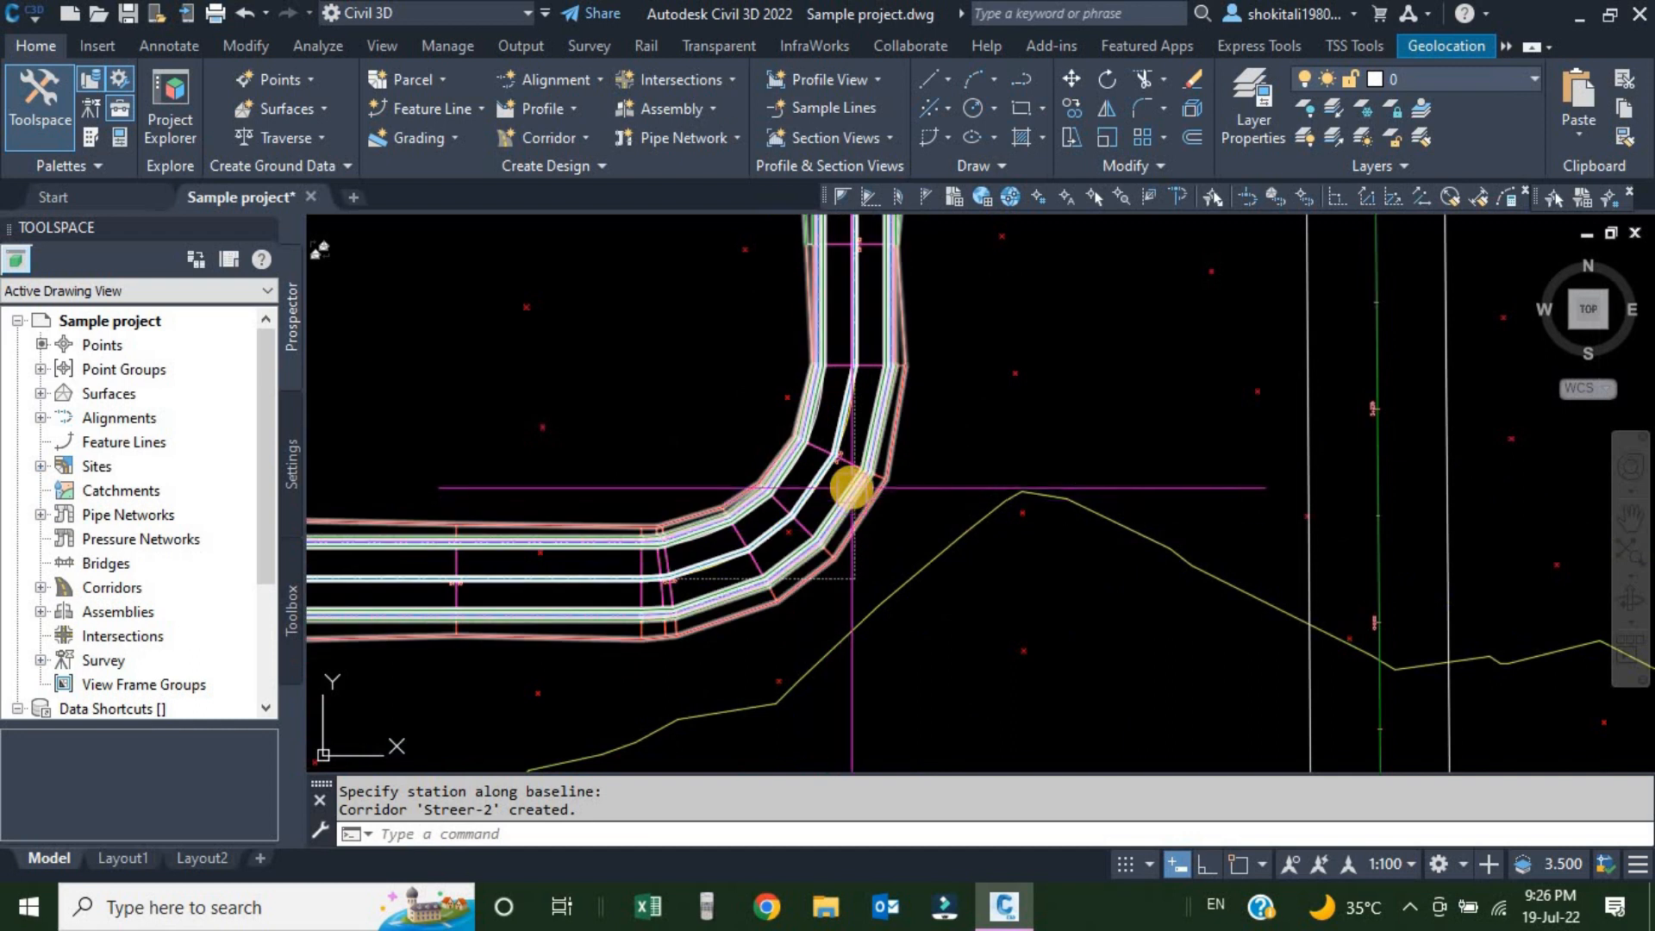
pyautogui.scroll(4, 850, 480)
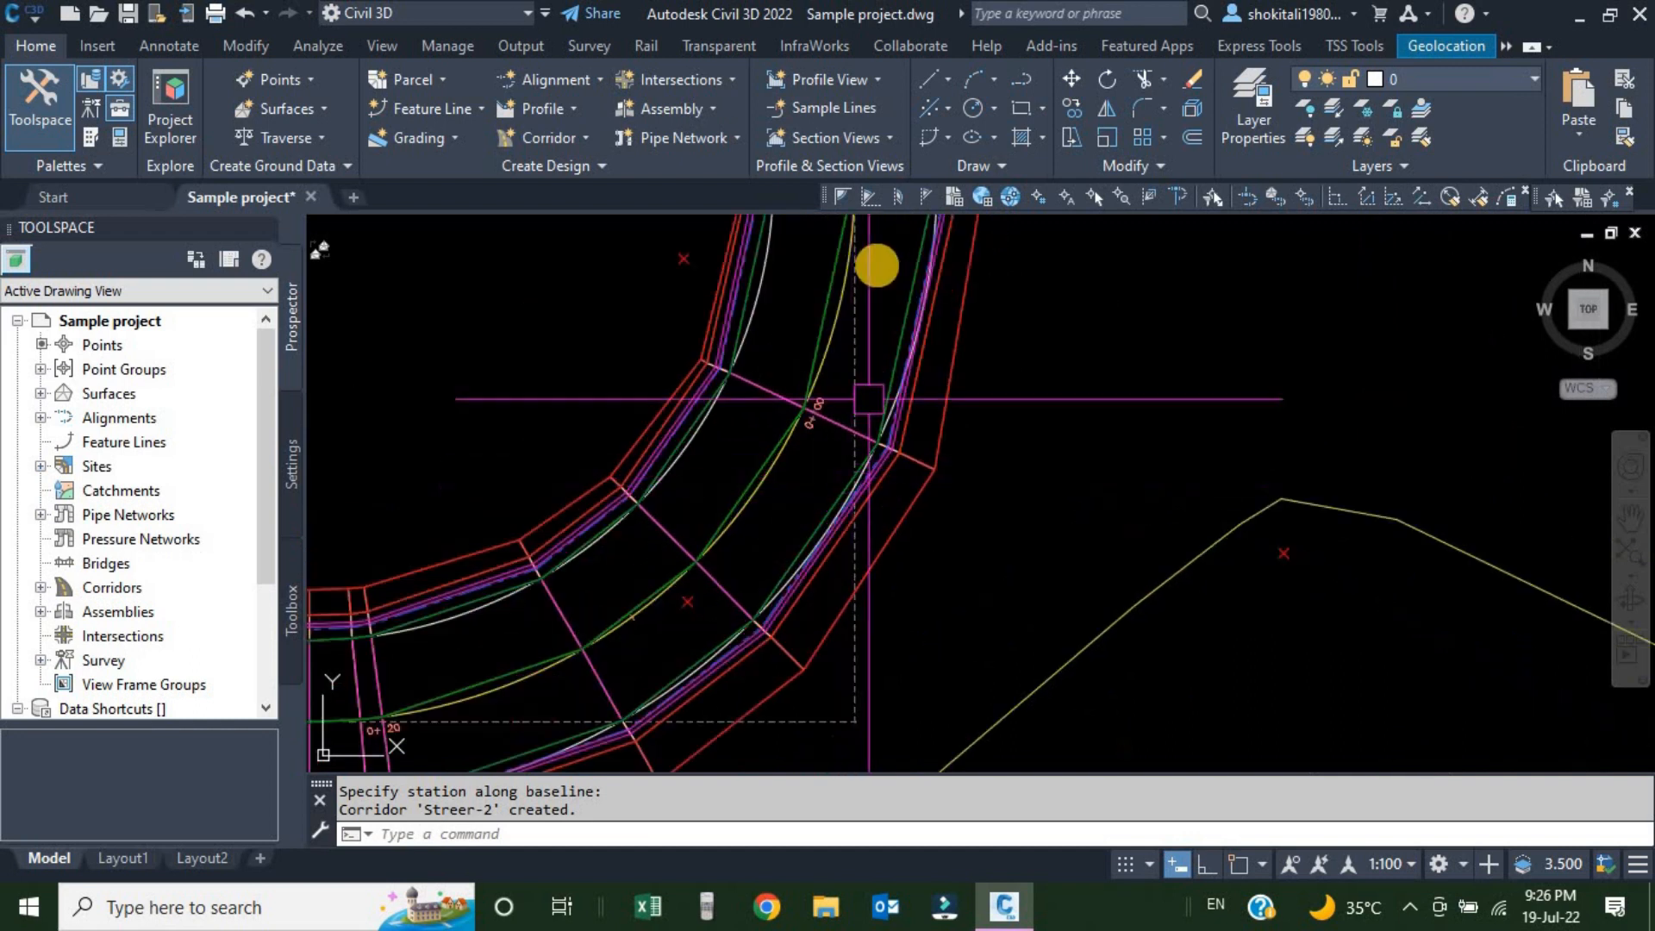
# Change the curve increment in the Street-2 region's assembly frequency and rebuild the corridor
pyautogui.click(835, 559)
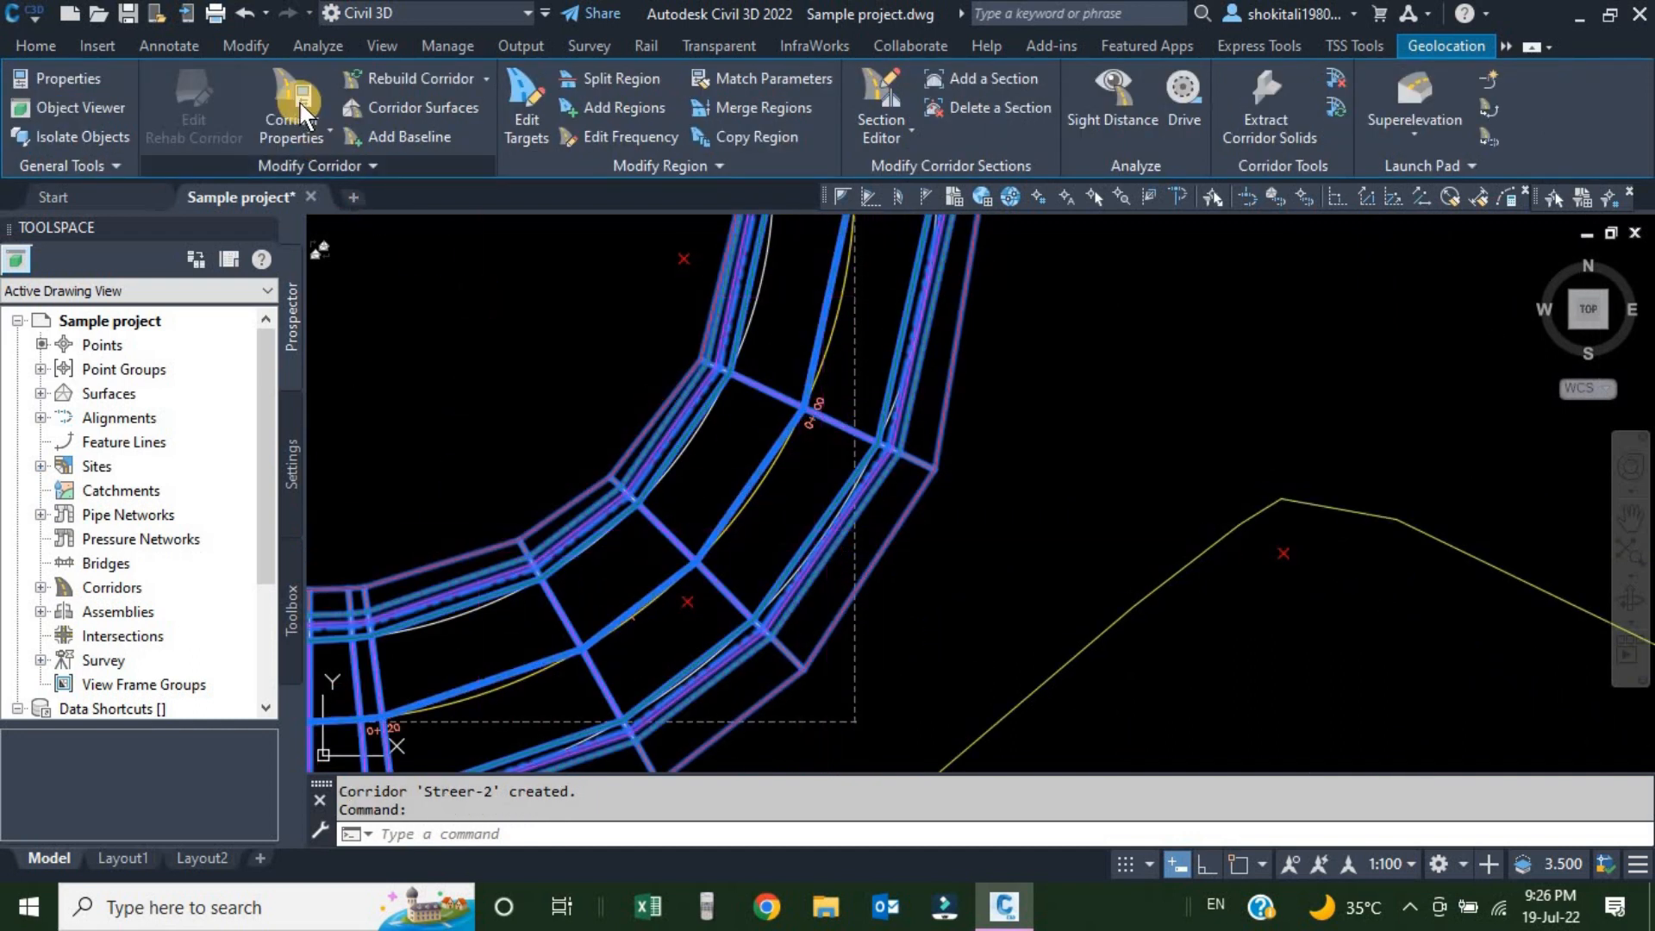
pyautogui.click(293, 95)
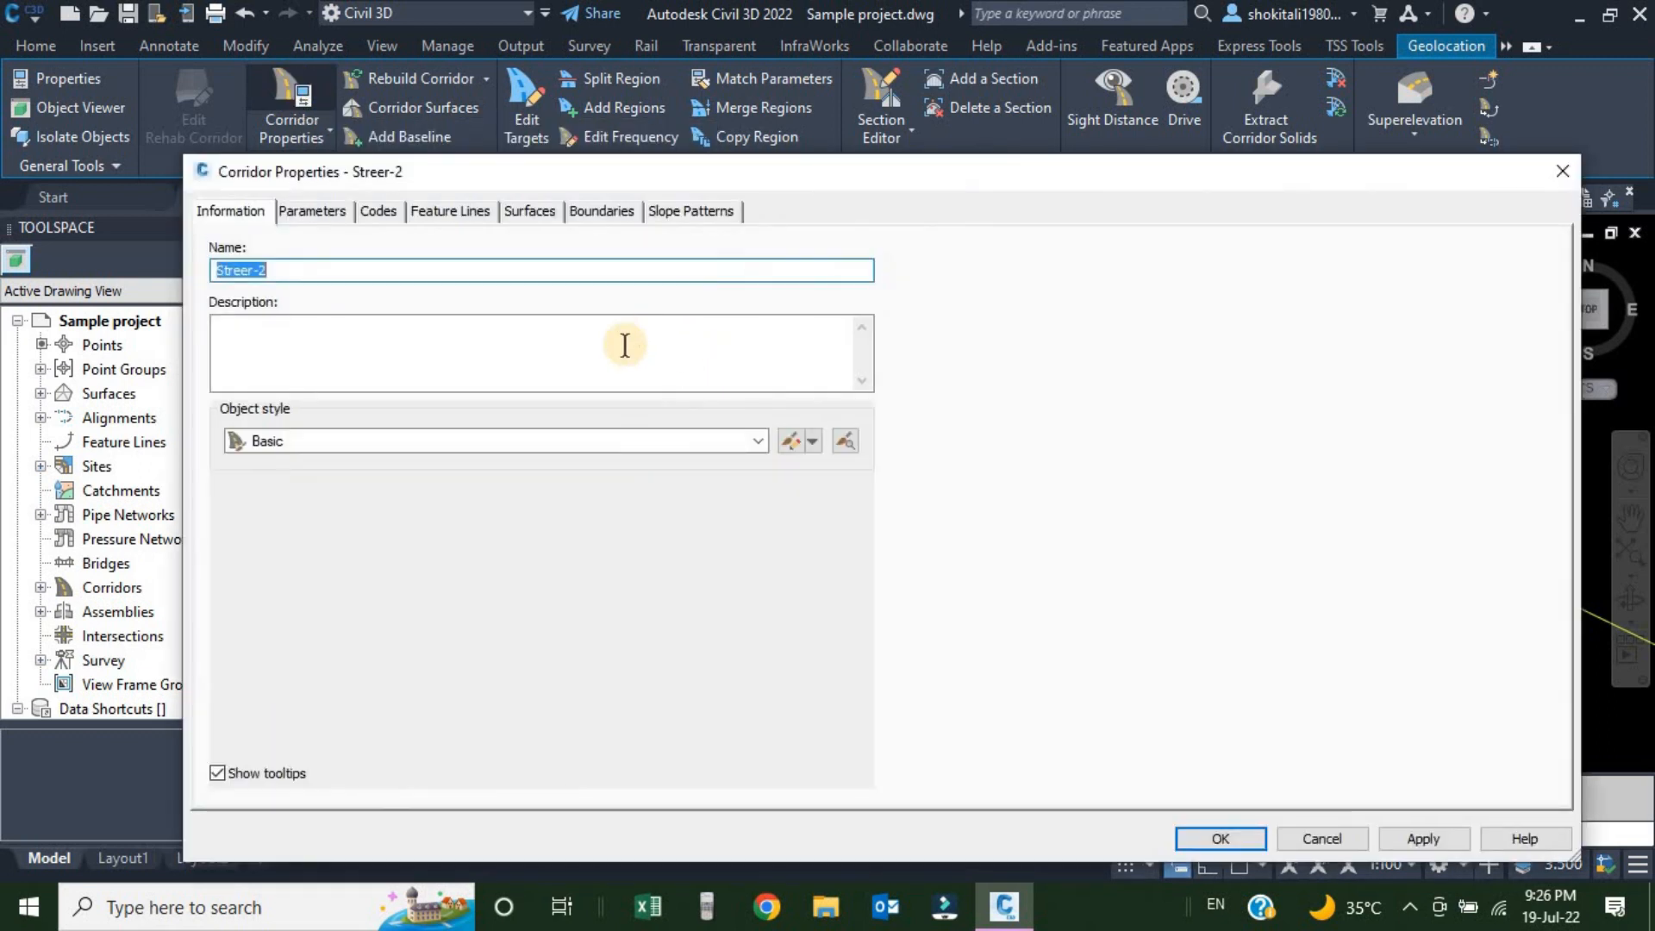
pyautogui.click(312, 212)
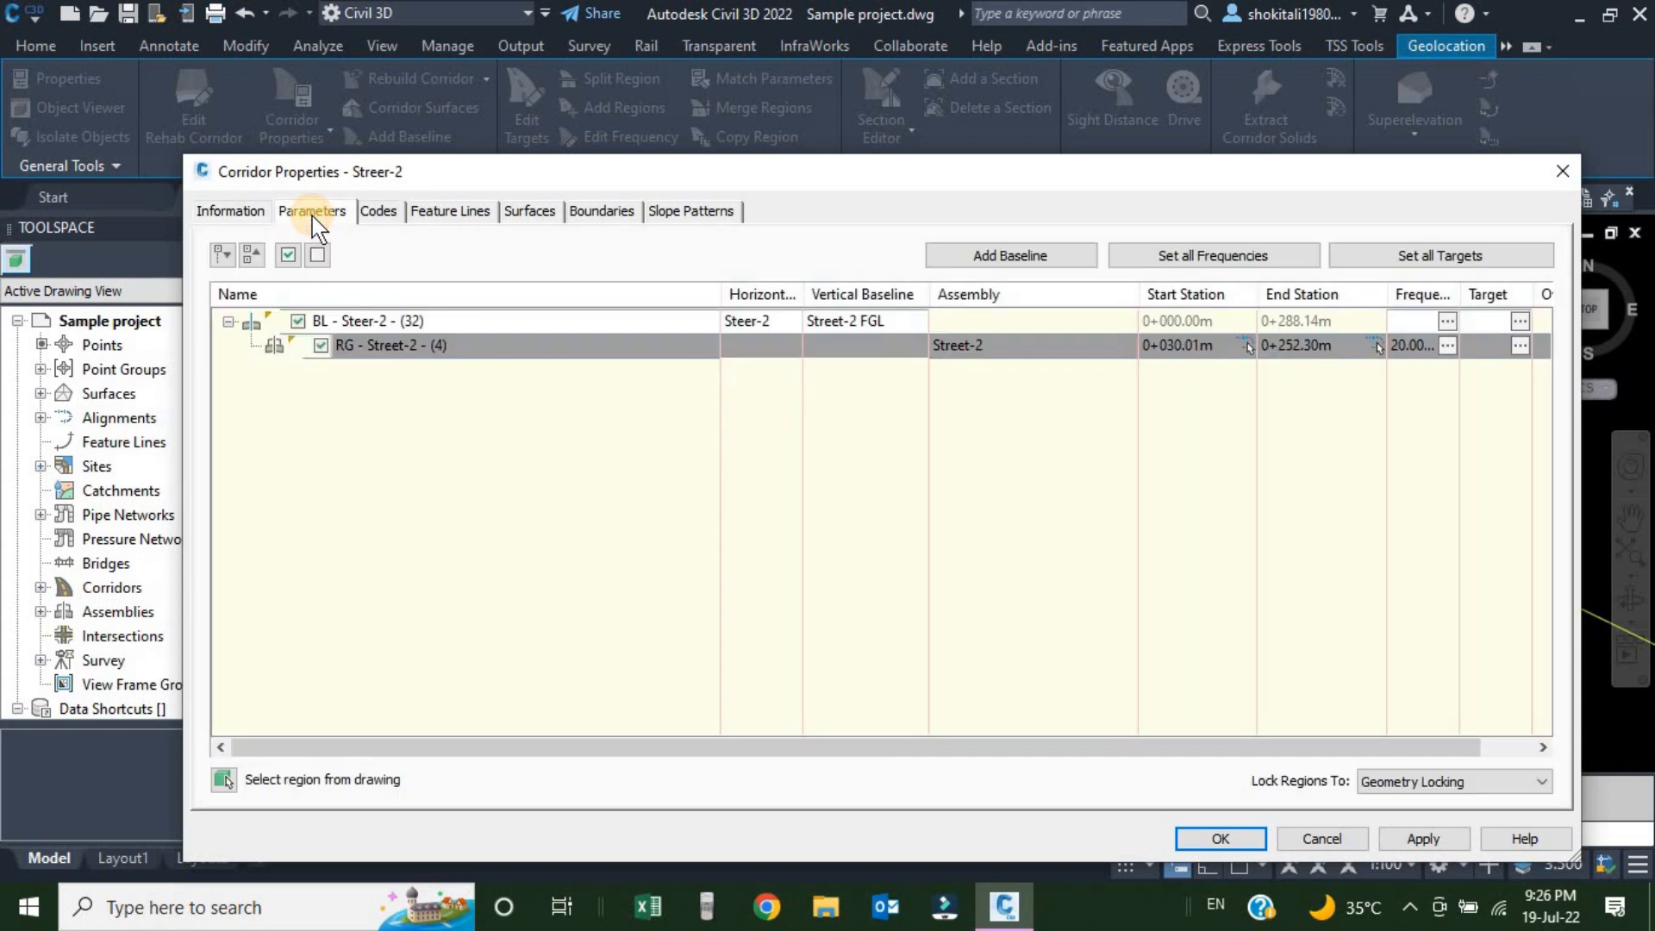
pyautogui.click(1448, 346)
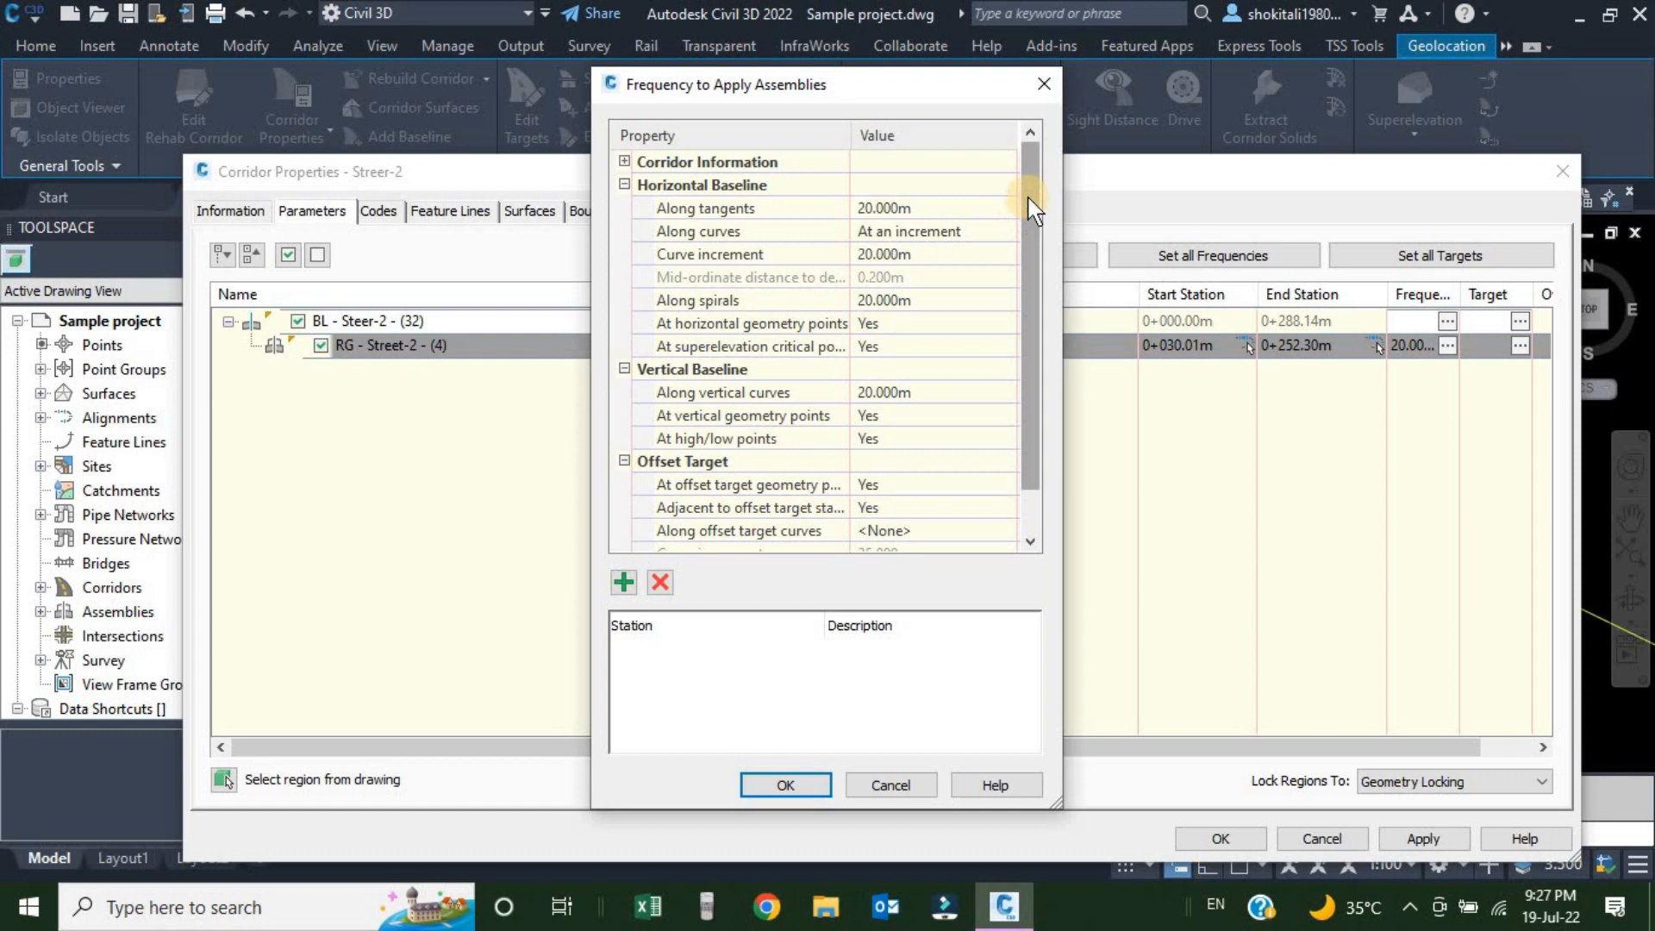
pyautogui.moveTo(1032, 211); pyautogui.dragTo(984, 209)
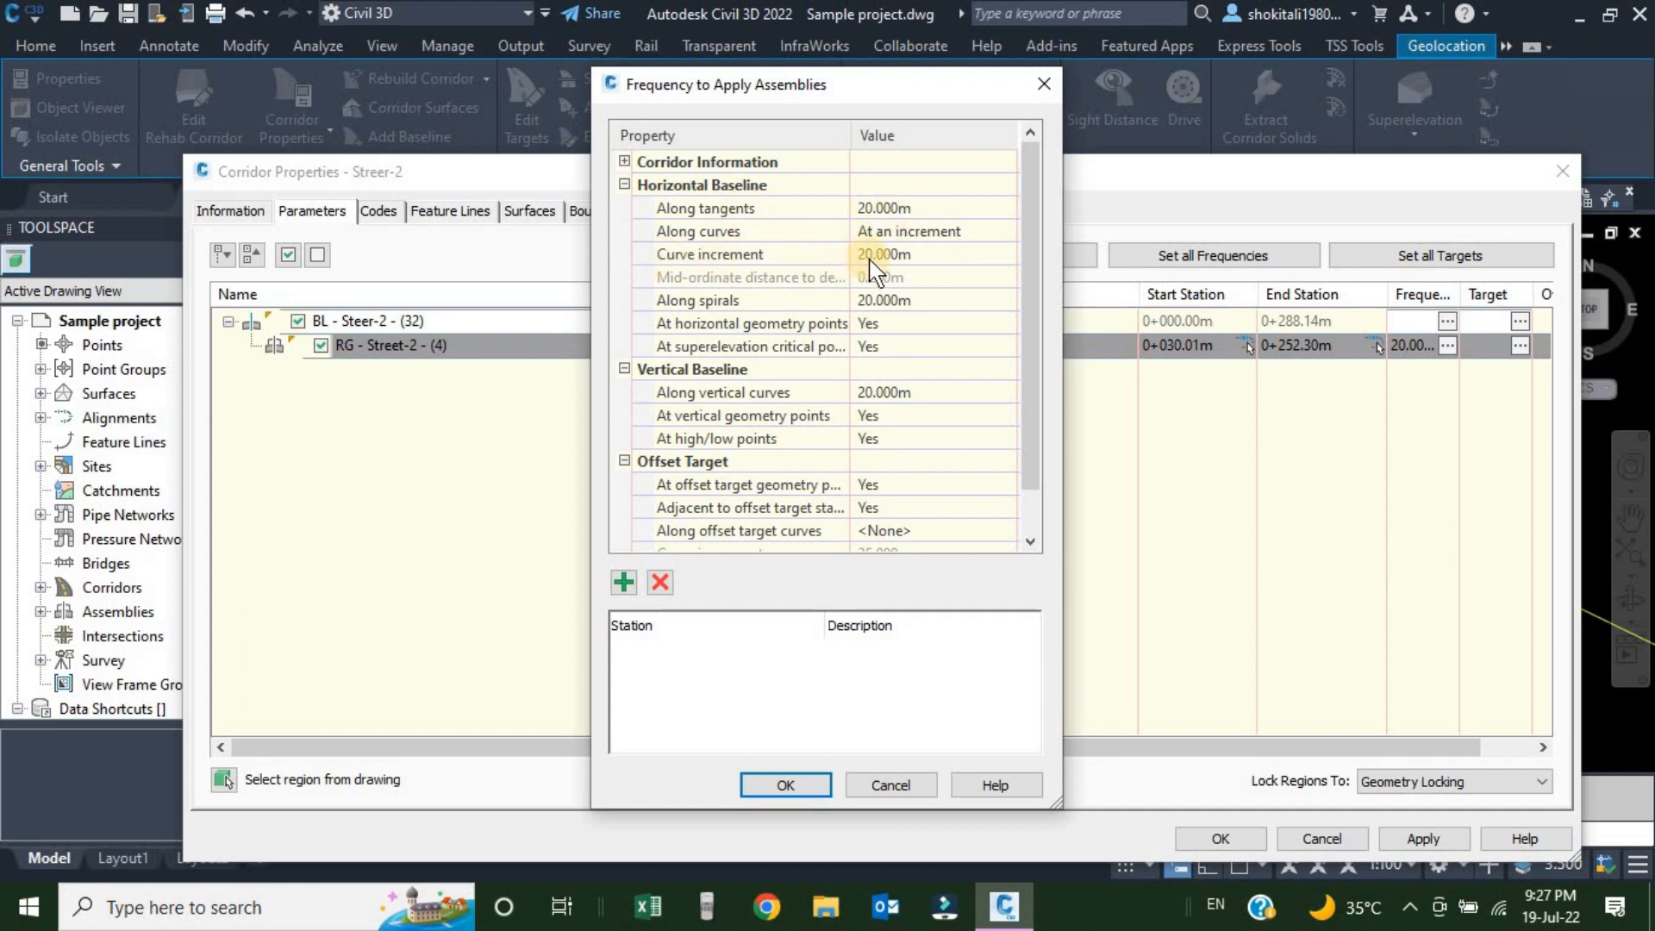
pyautogui.click(926, 253)
pyautogui.click(788, 785)
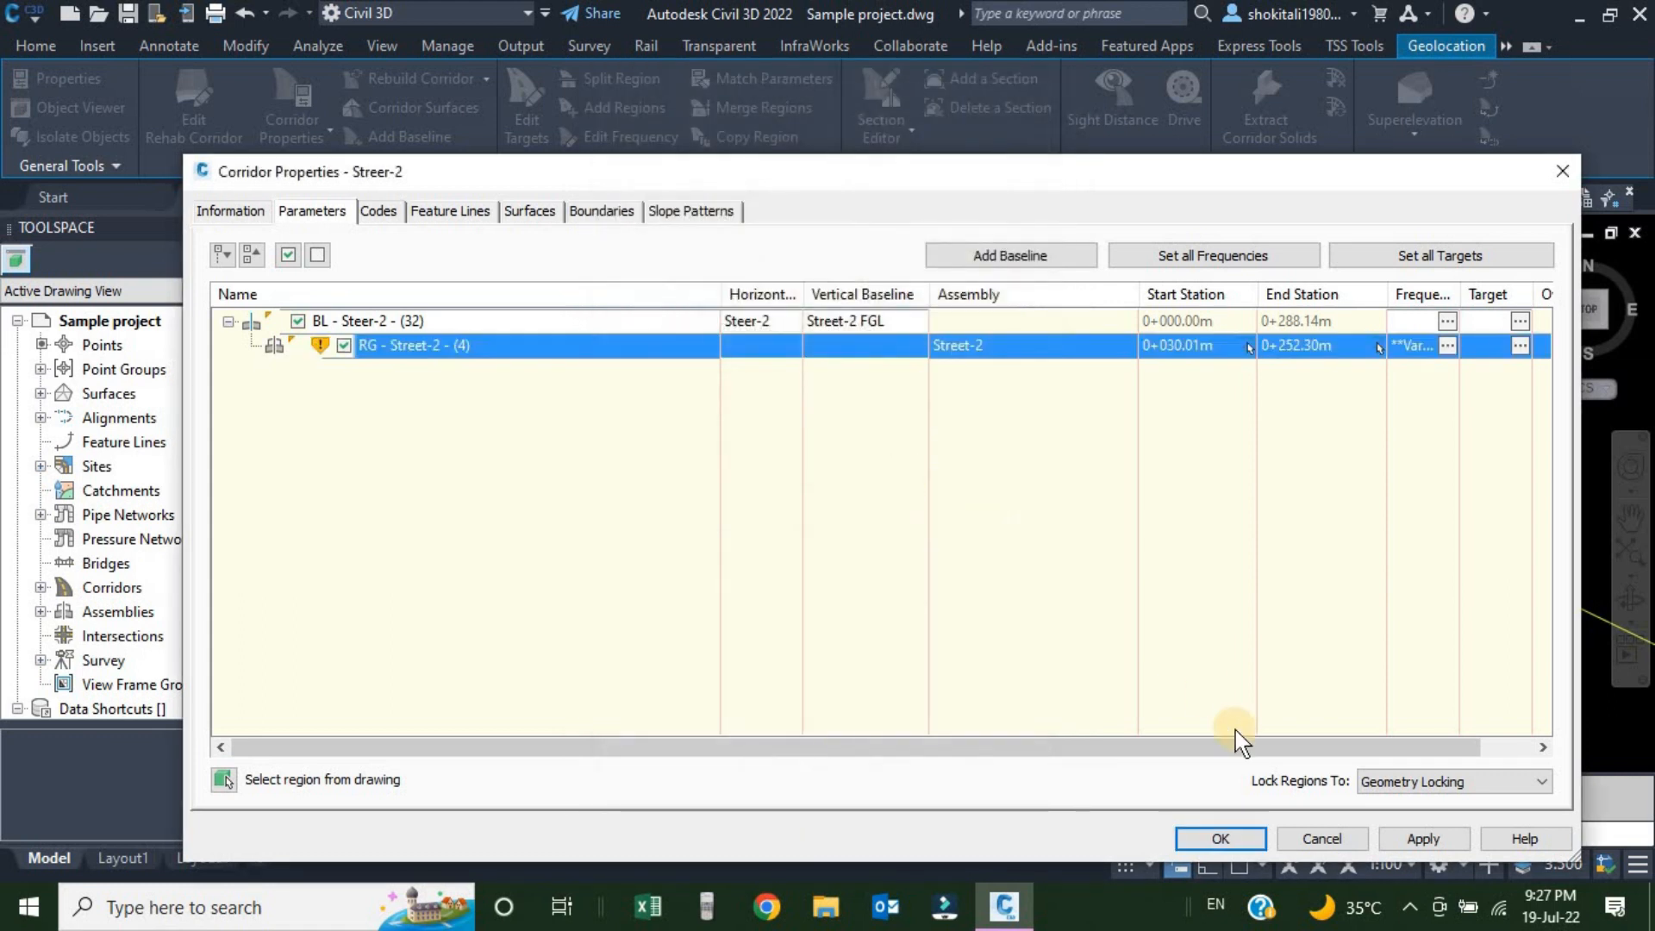
pyautogui.click(1222, 840)
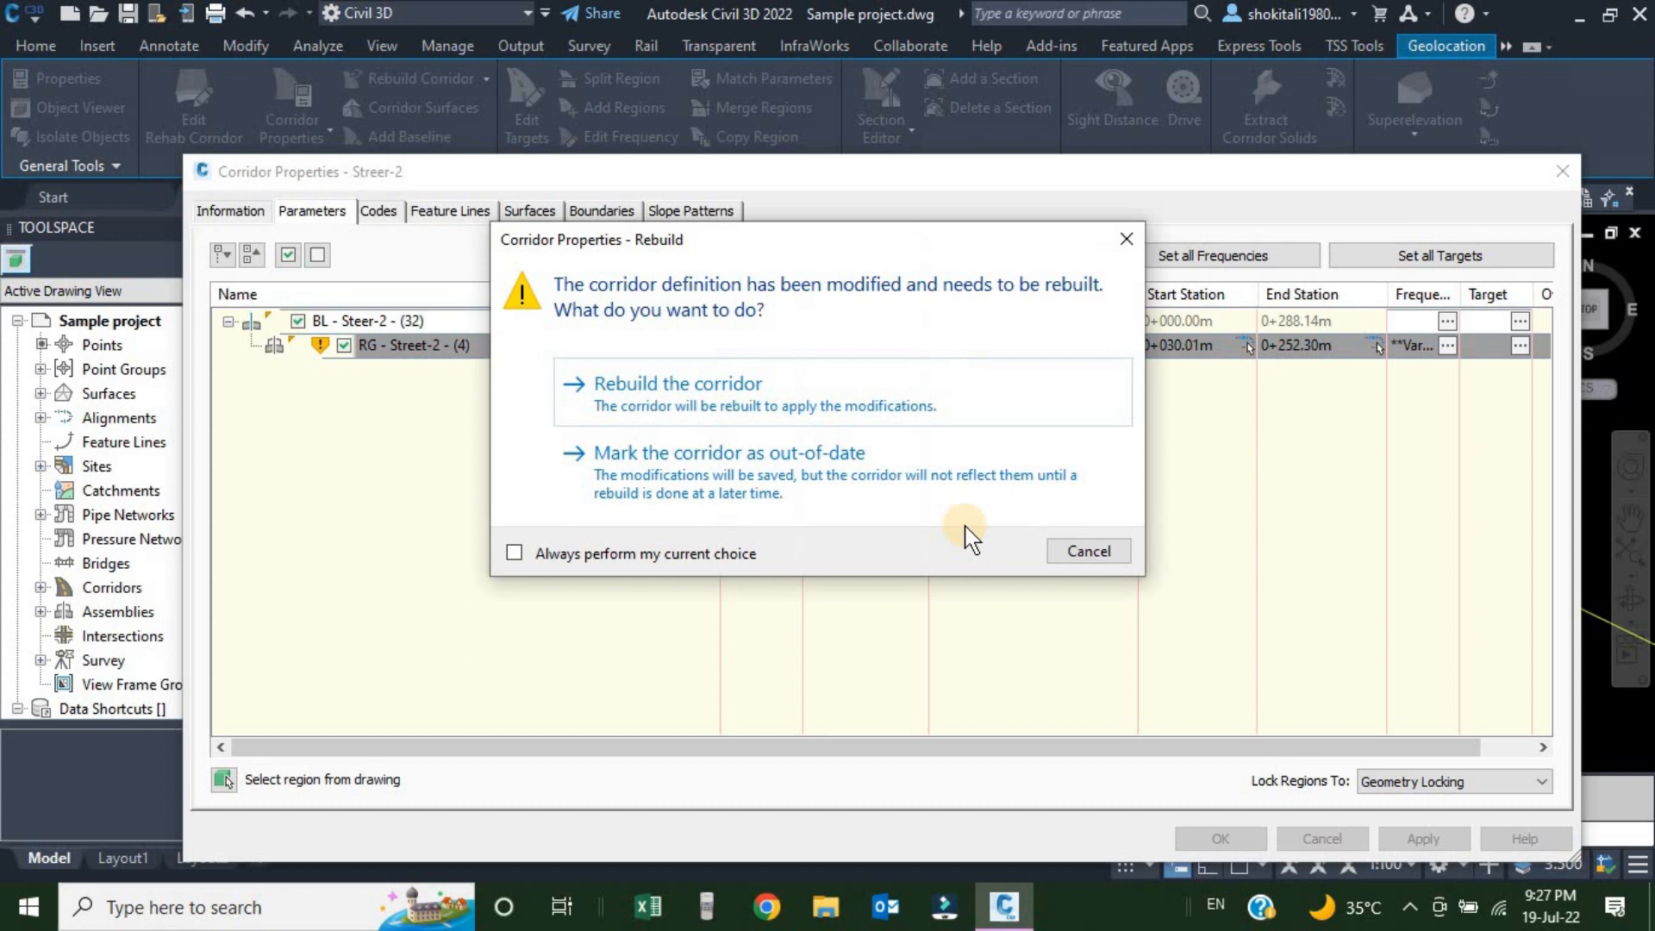
pyautogui.click(662, 388)
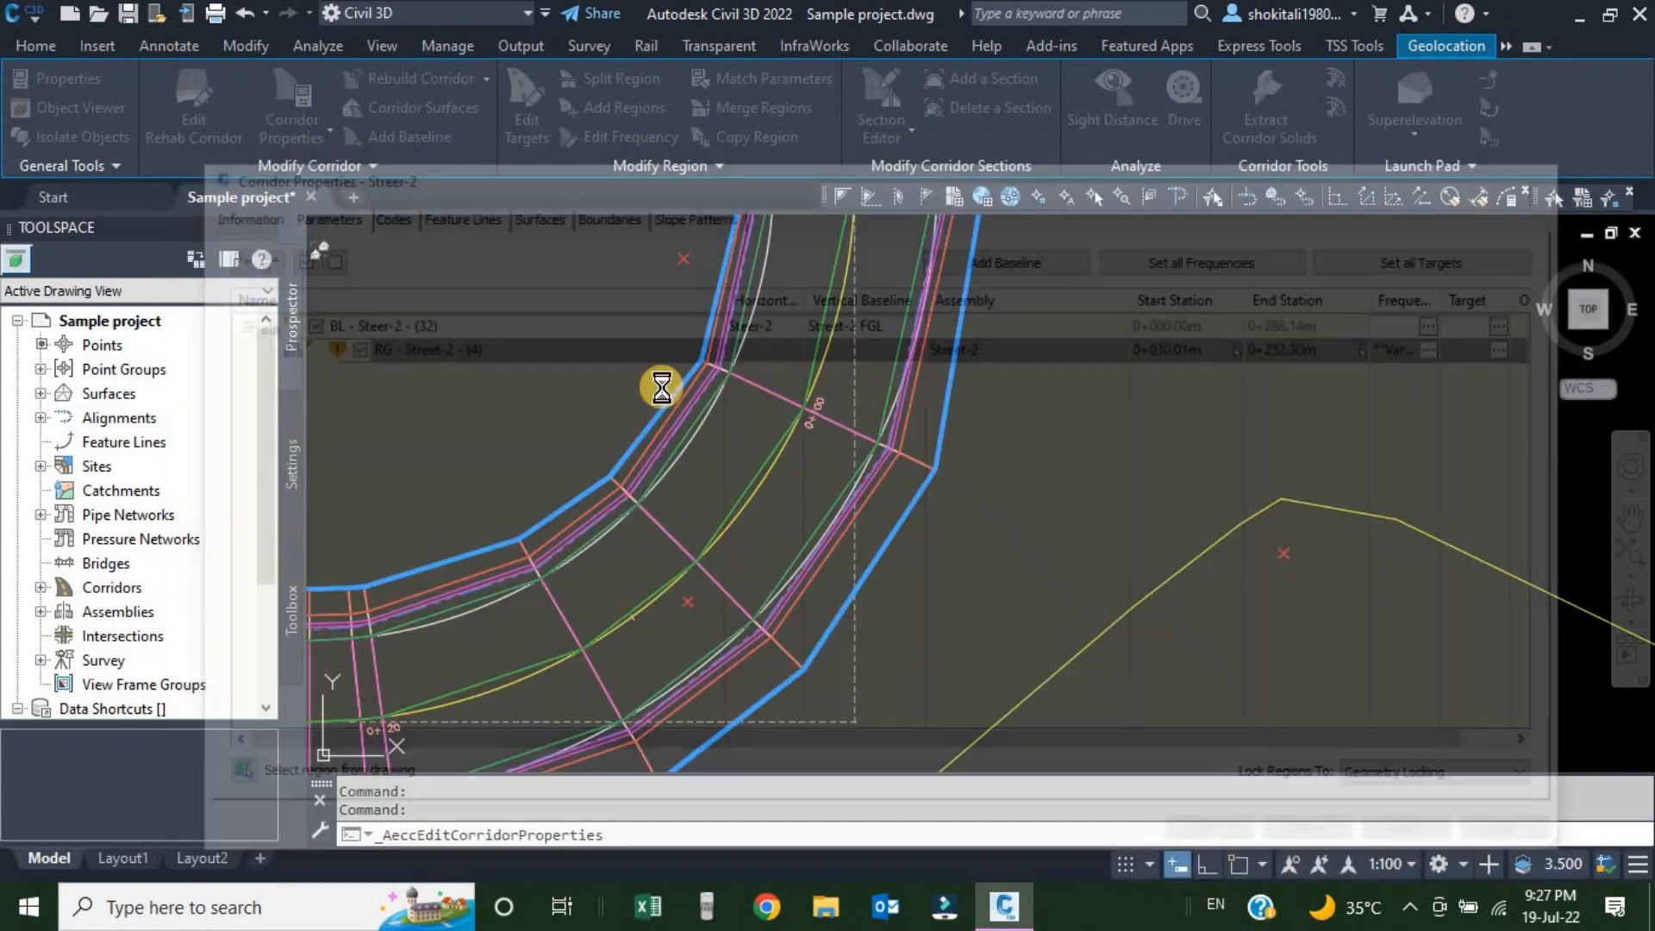
pyautogui.scroll(-5, 828, 462)
pyautogui.press('Escape')
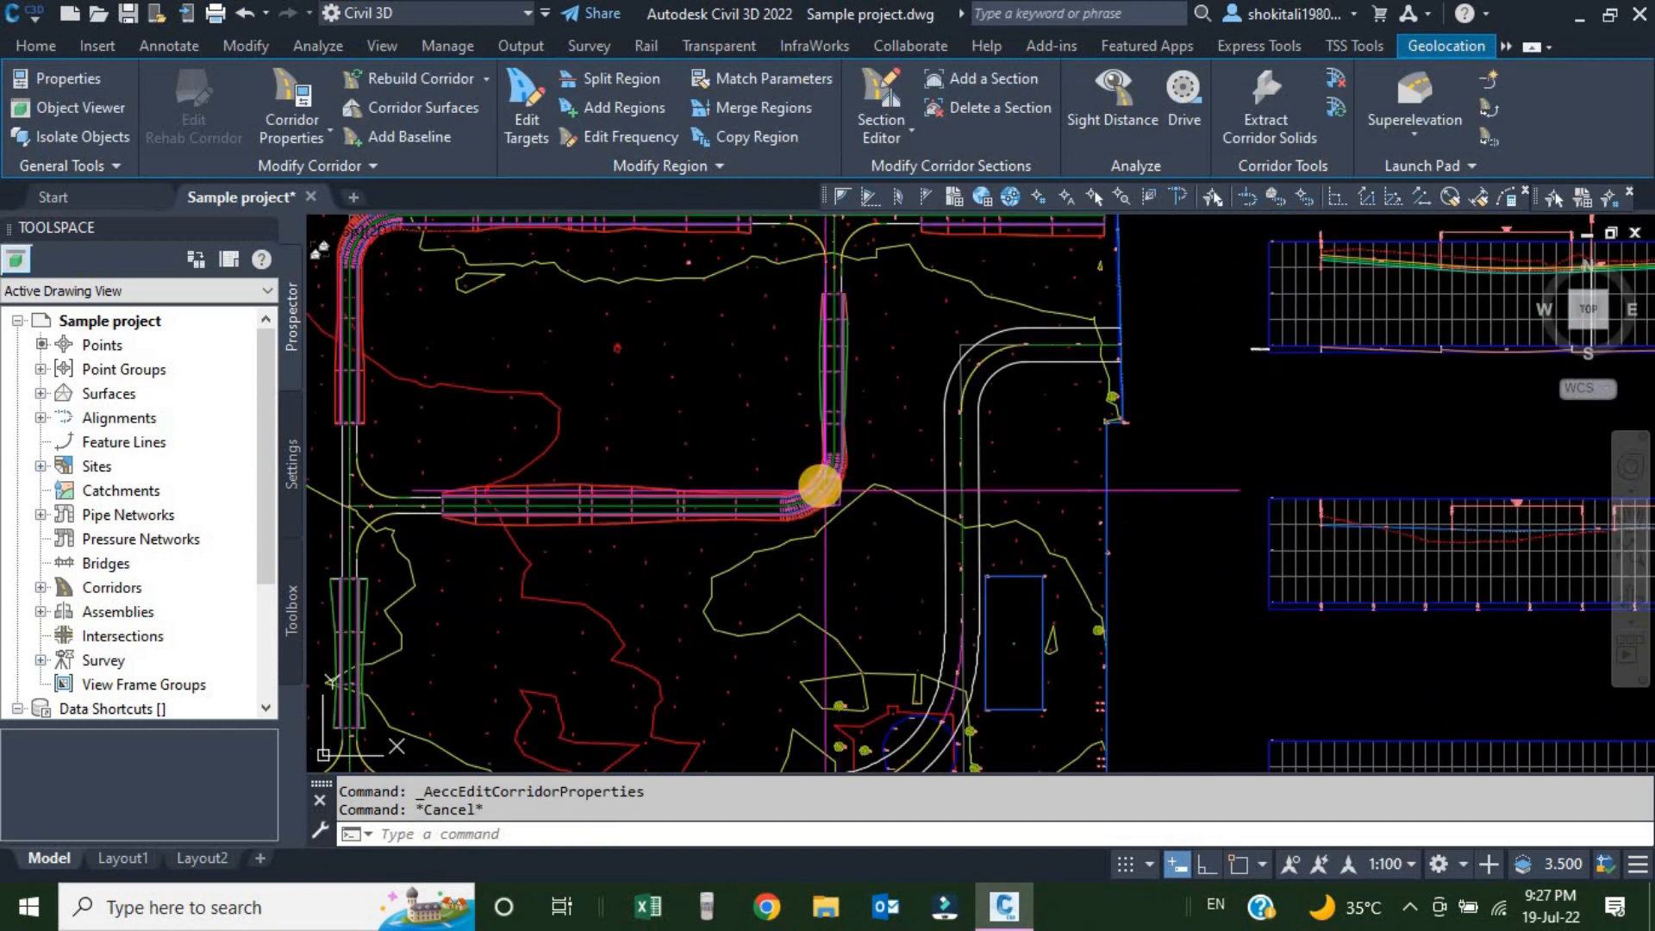
# Examine the section spacing and edge lines around the rebuilt Street-2 corridor's bend
pyautogui.scroll(3, 858, 457)
pyautogui.scroll(-3, 871, 446)
pyautogui.scroll(4, 887, 392)
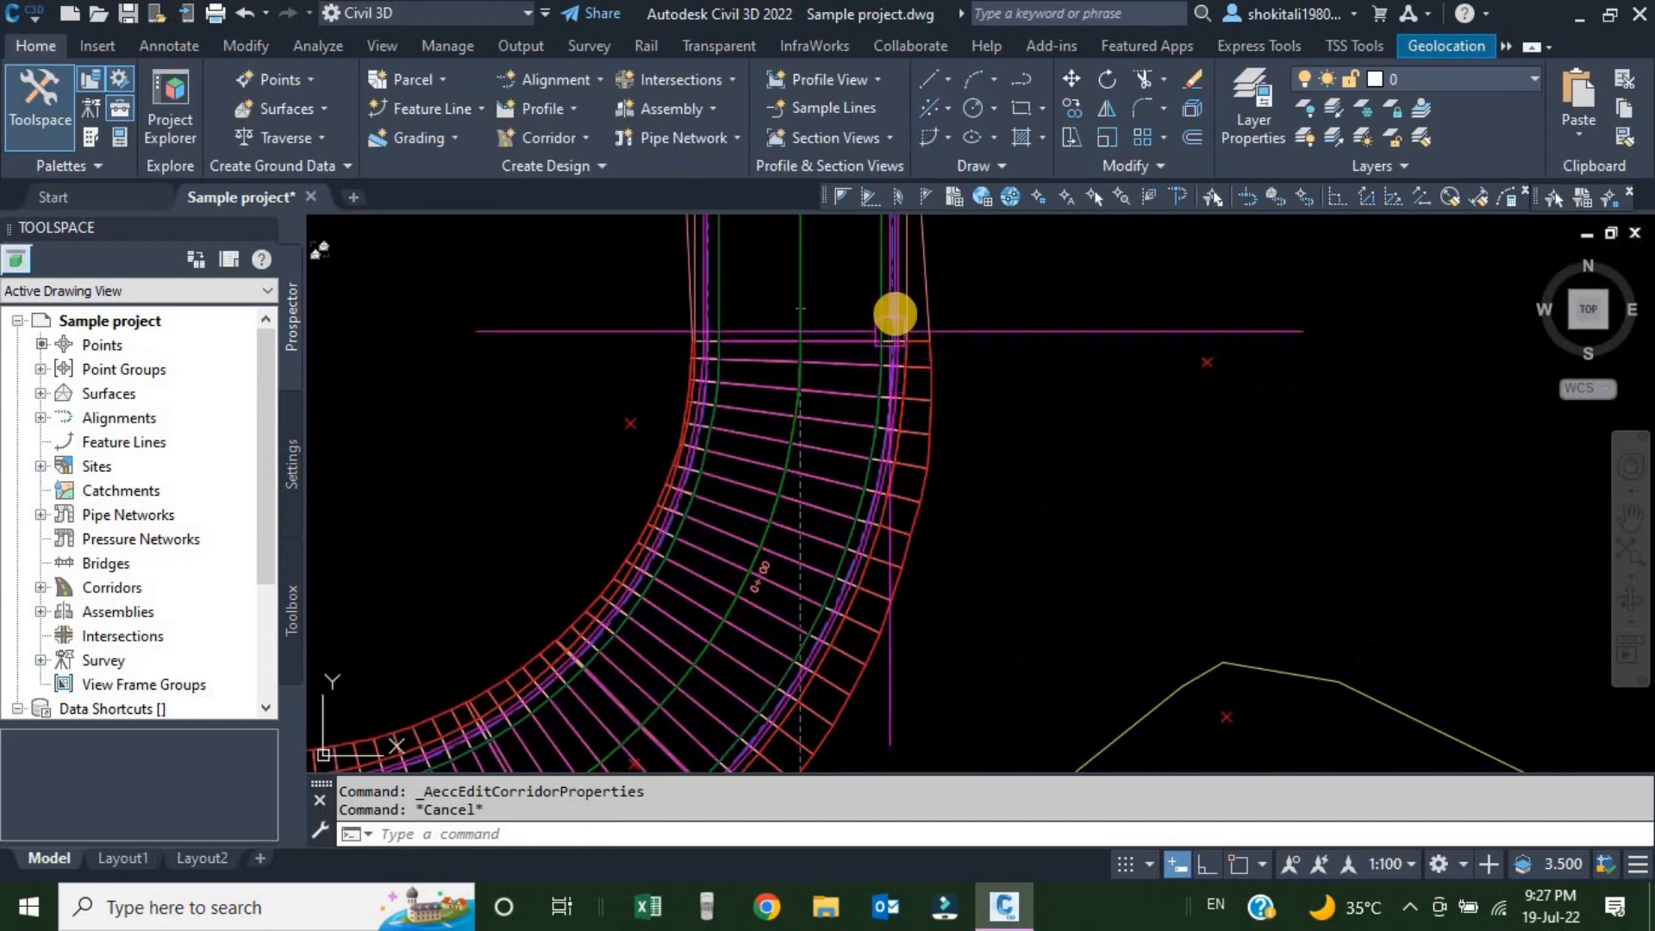
pyautogui.scroll(2, 842, 509)
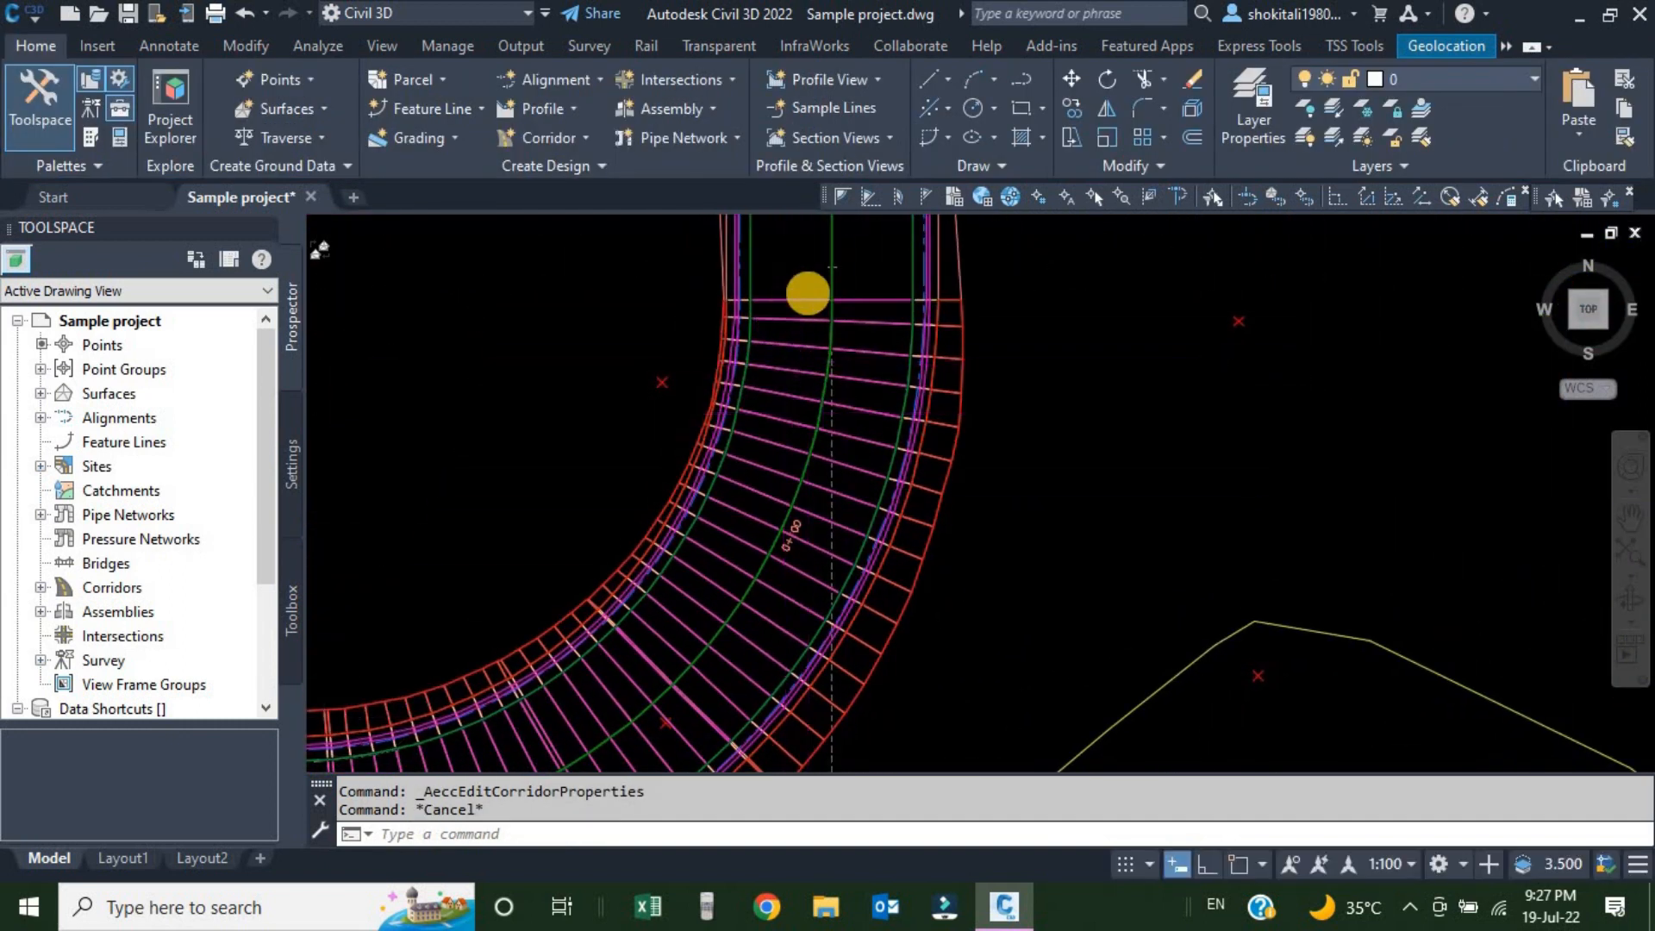
pyautogui.scroll(2, 826, 285)
pyautogui.moveTo(758, 507); pyautogui.dragTo(813, 345, button='middle')
pyautogui.scroll(-6, 721, 472)
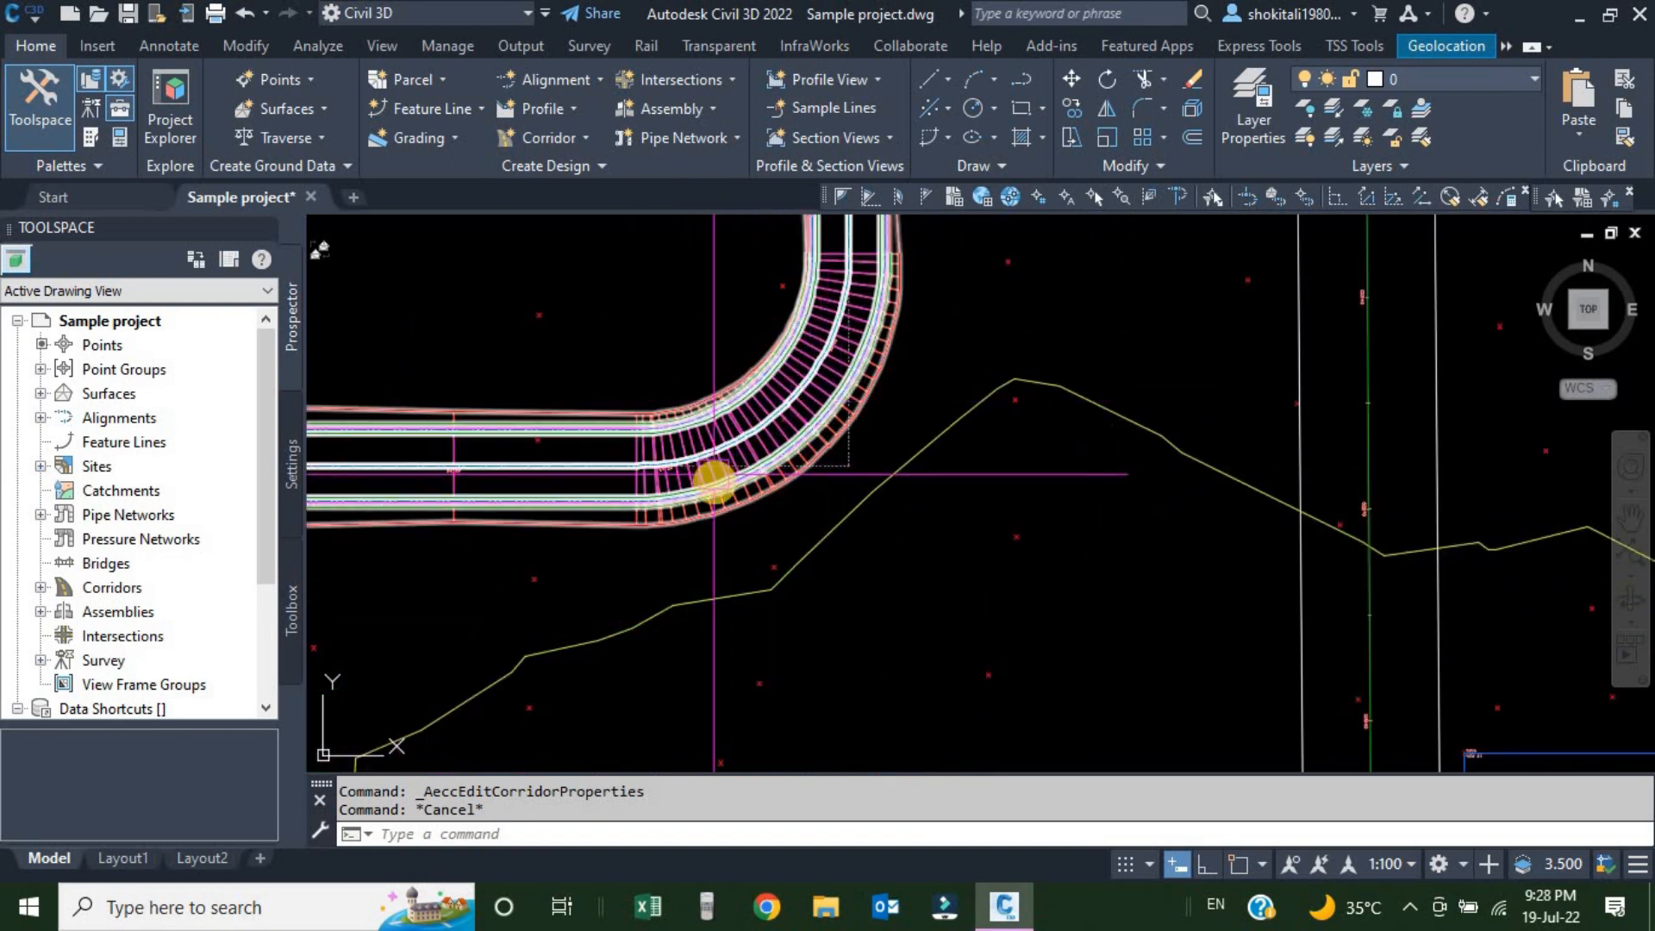
pyautogui.scroll(6, 714, 473)
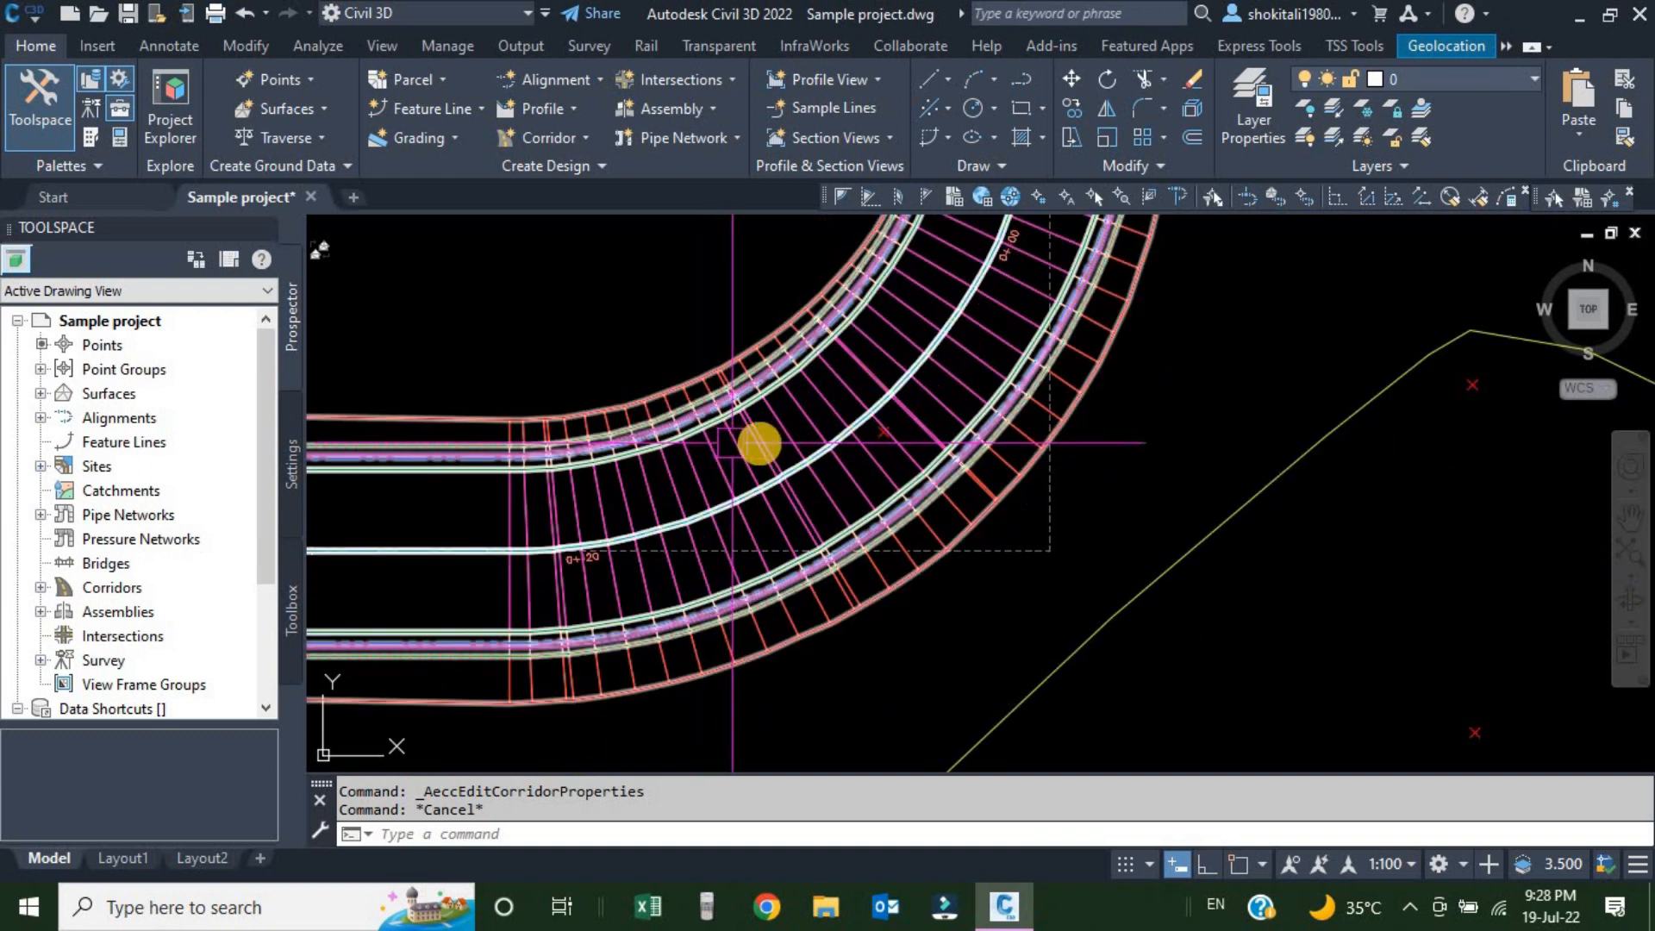
# Open the Street-2 corridor in the Object Viewer and examine its bend up close from a tilted 3D view
pyautogui.click(757, 443)
pyautogui.rightClick(732, 318)
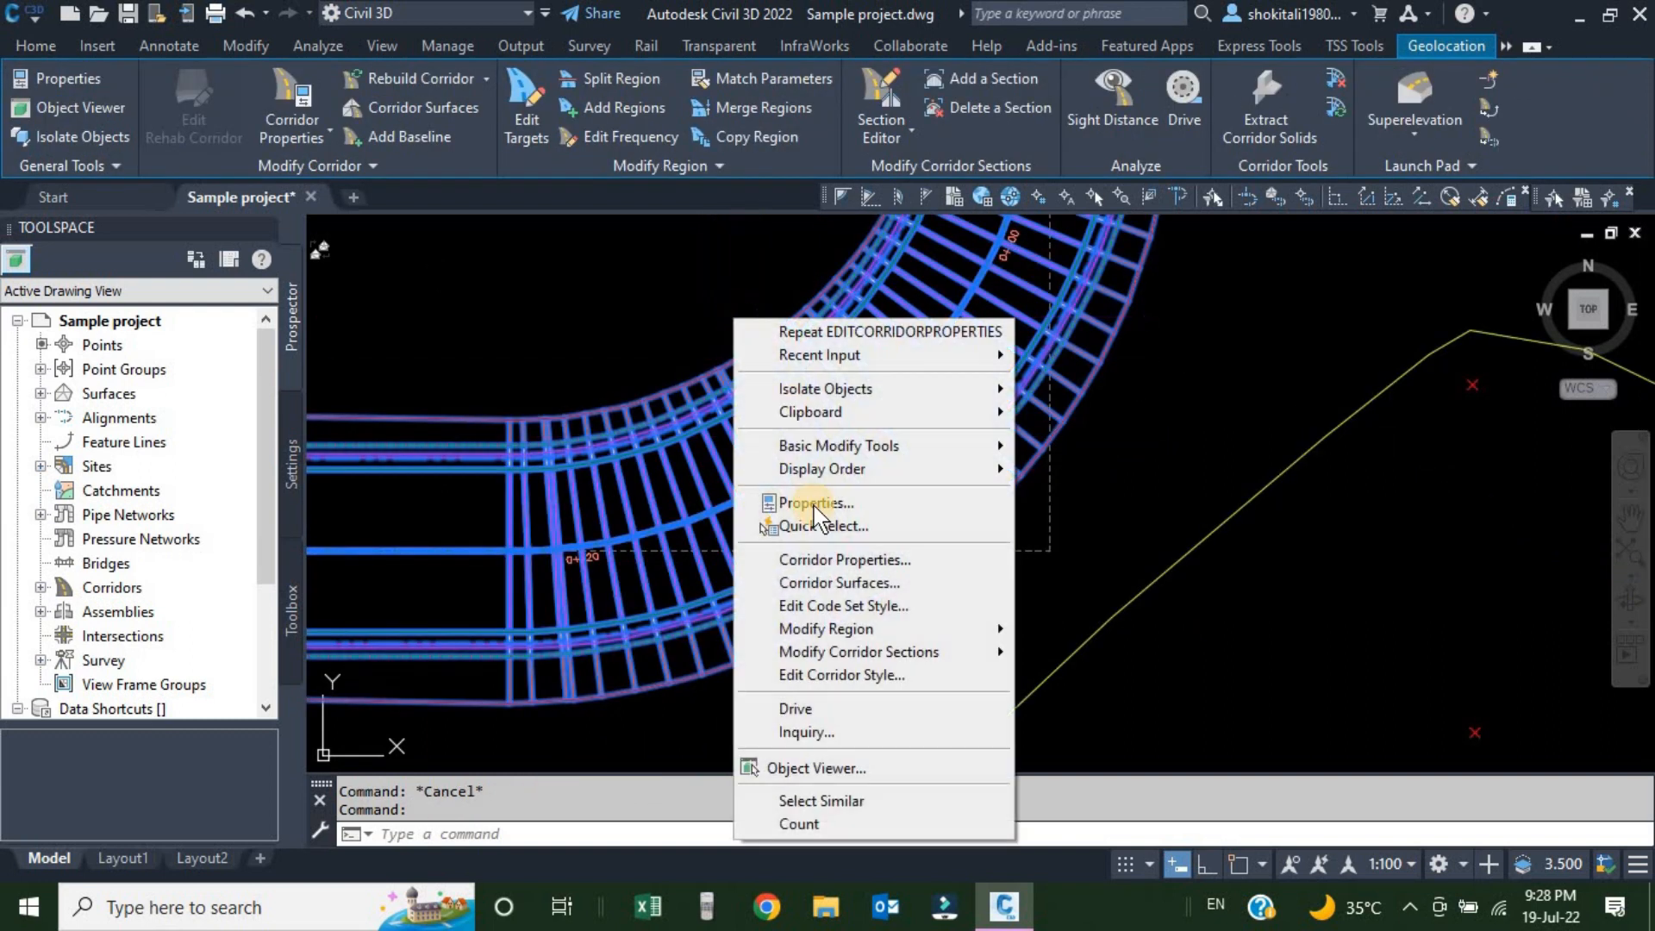
pyautogui.click(832, 765)
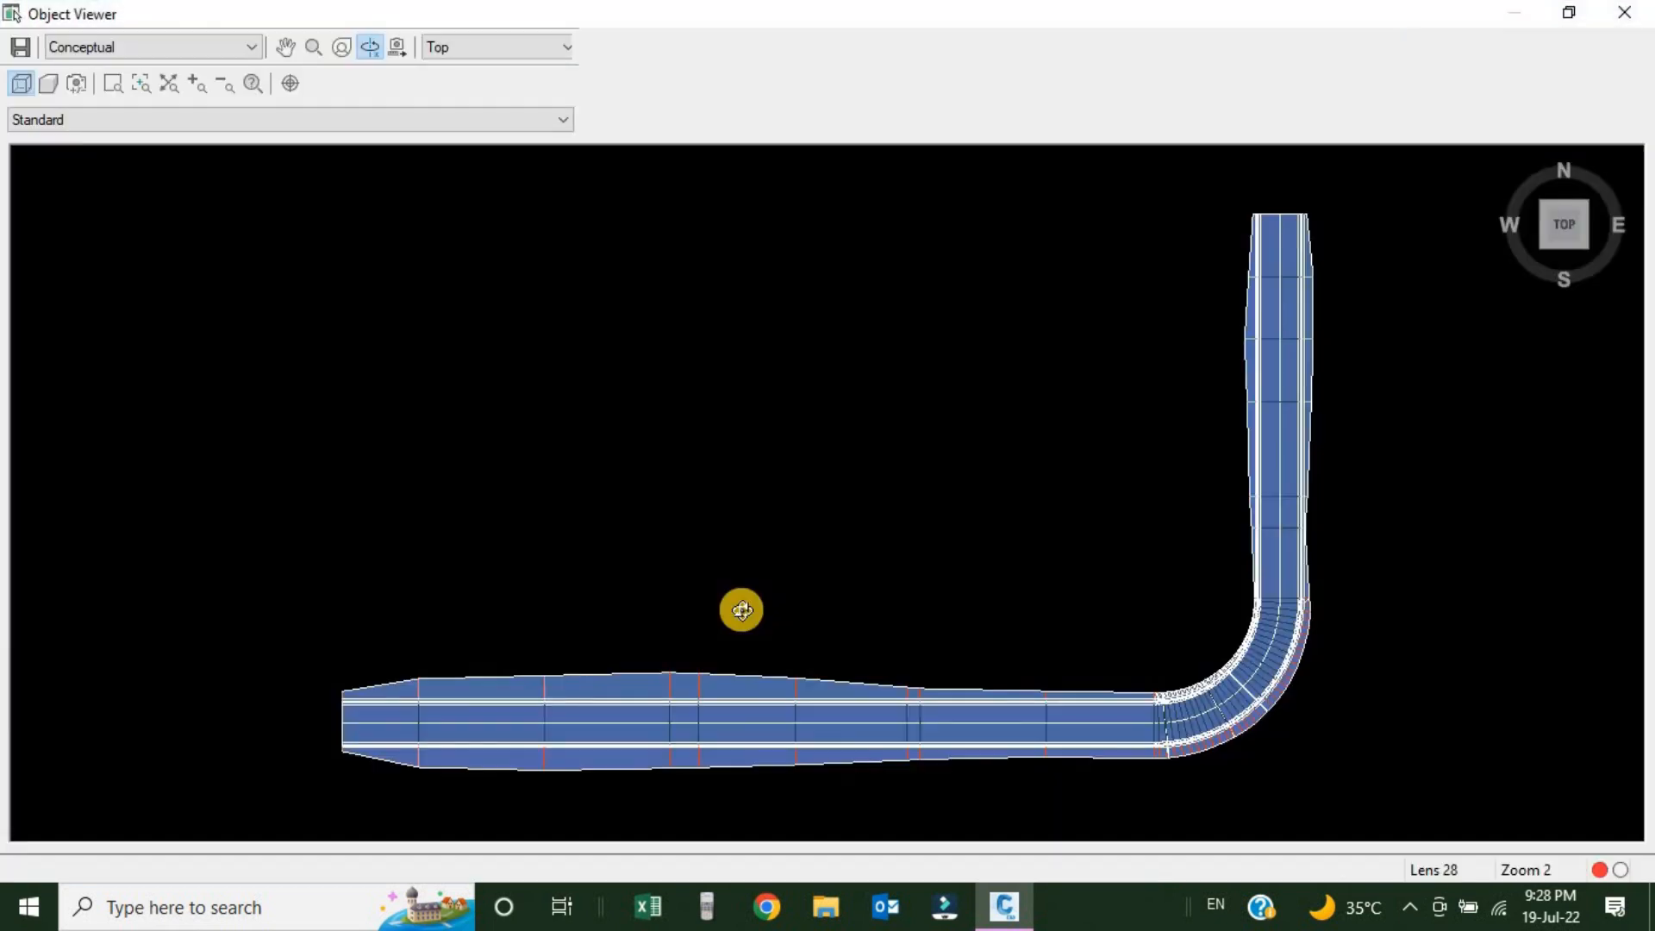
pyautogui.moveTo(740, 606); pyautogui.dragTo(595, 425)
pyautogui.scroll(4, 595, 426)
pyautogui.scroll(2, 489, 625)
pyautogui.moveTo(552, 535); pyautogui.dragTo(806, 266, button='middle')
pyautogui.scroll(3, 399, 634)
pyautogui.moveTo(544, 545); pyautogui.dragTo(742, 330, button='middle')
pyautogui.scroll(-2, 796, 468)
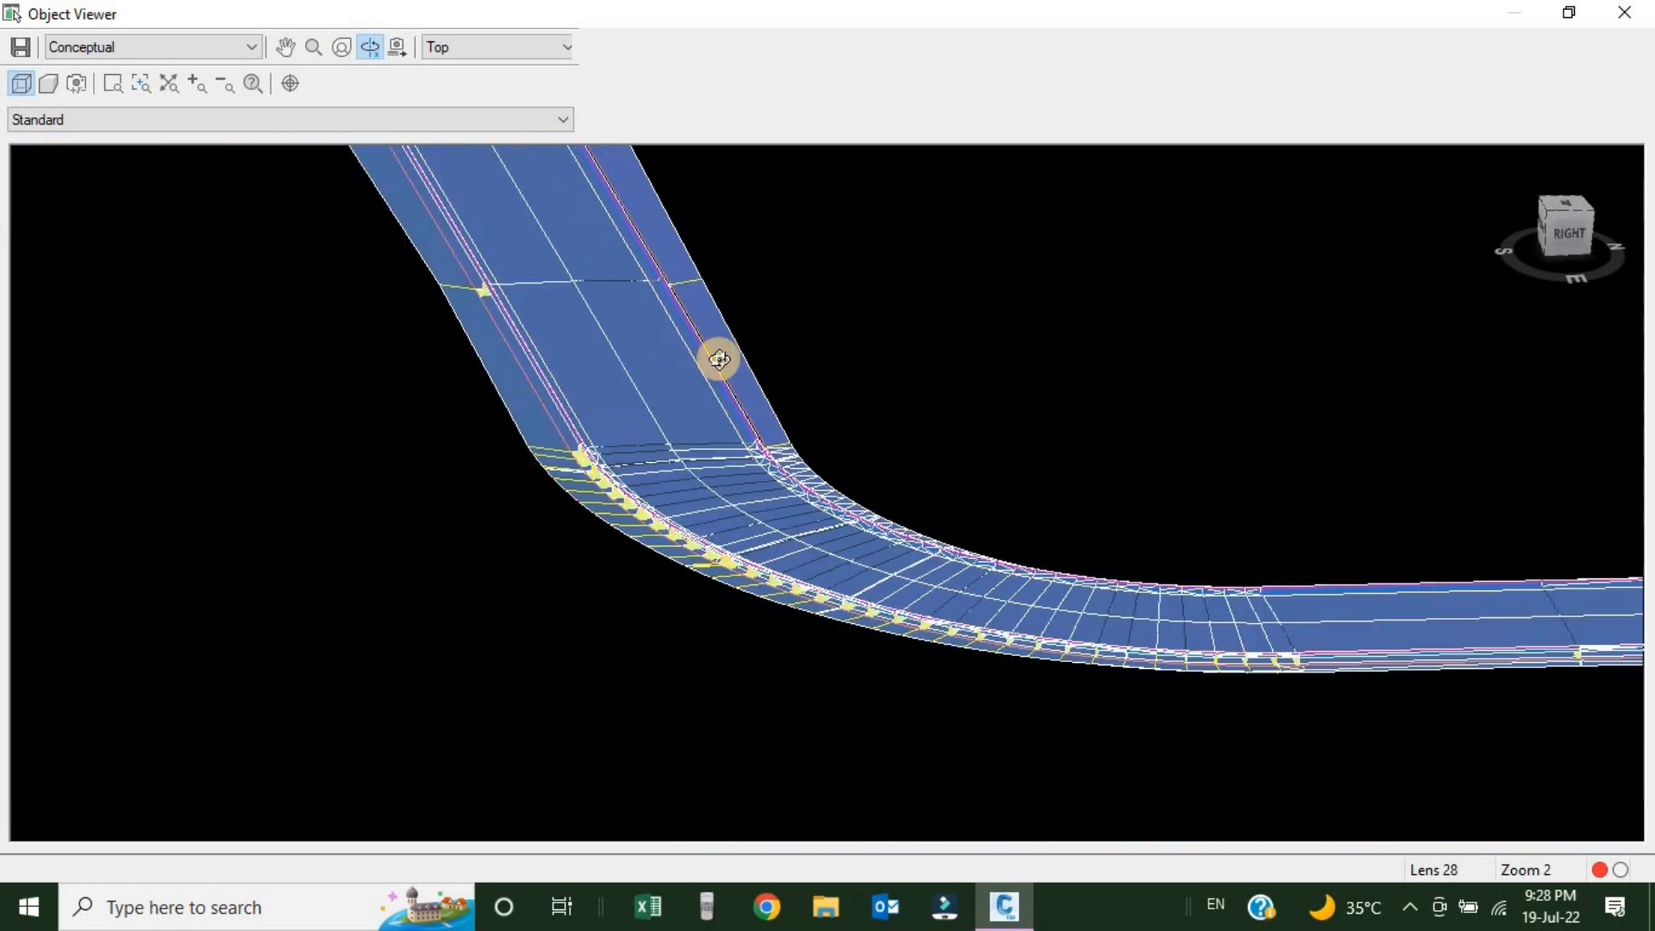
# Examine the full length of the corridor model and the straight leg leading into the bend, and close the Object Viewer
pyautogui.moveTo(626, 235); pyautogui.dragTo(763, 634, button='middle')
pyautogui.scroll(-2, 698, 478)
pyautogui.scroll(-3, 742, 380)
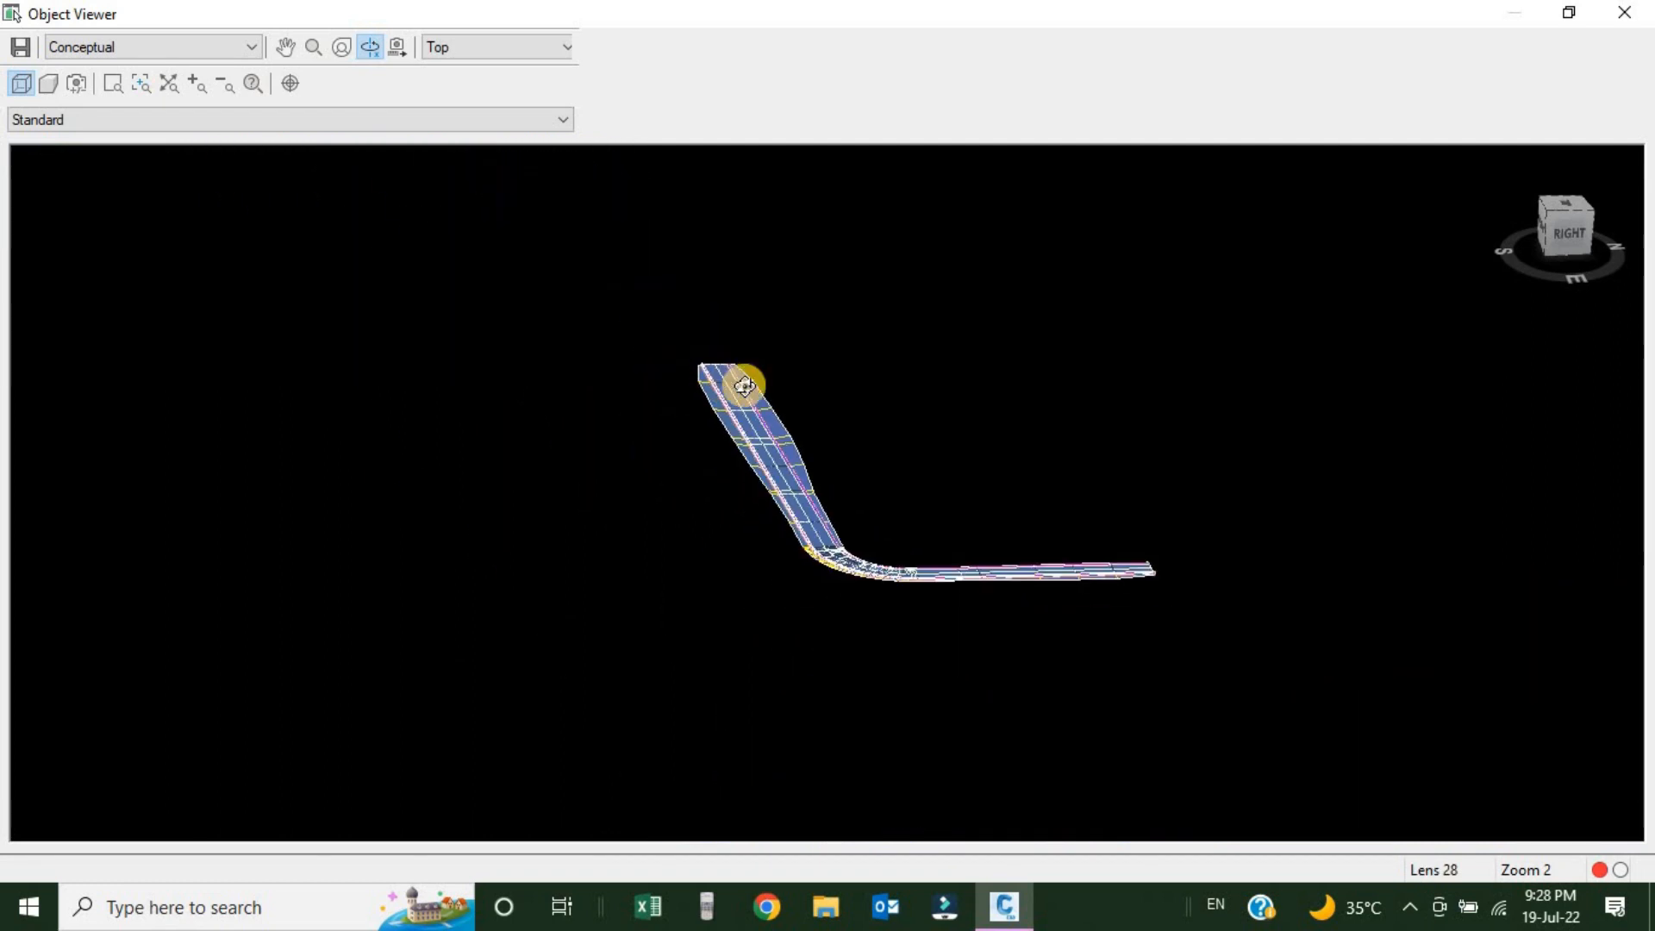
pyautogui.scroll(3, 747, 373)
pyautogui.scroll(-3, 721, 304)
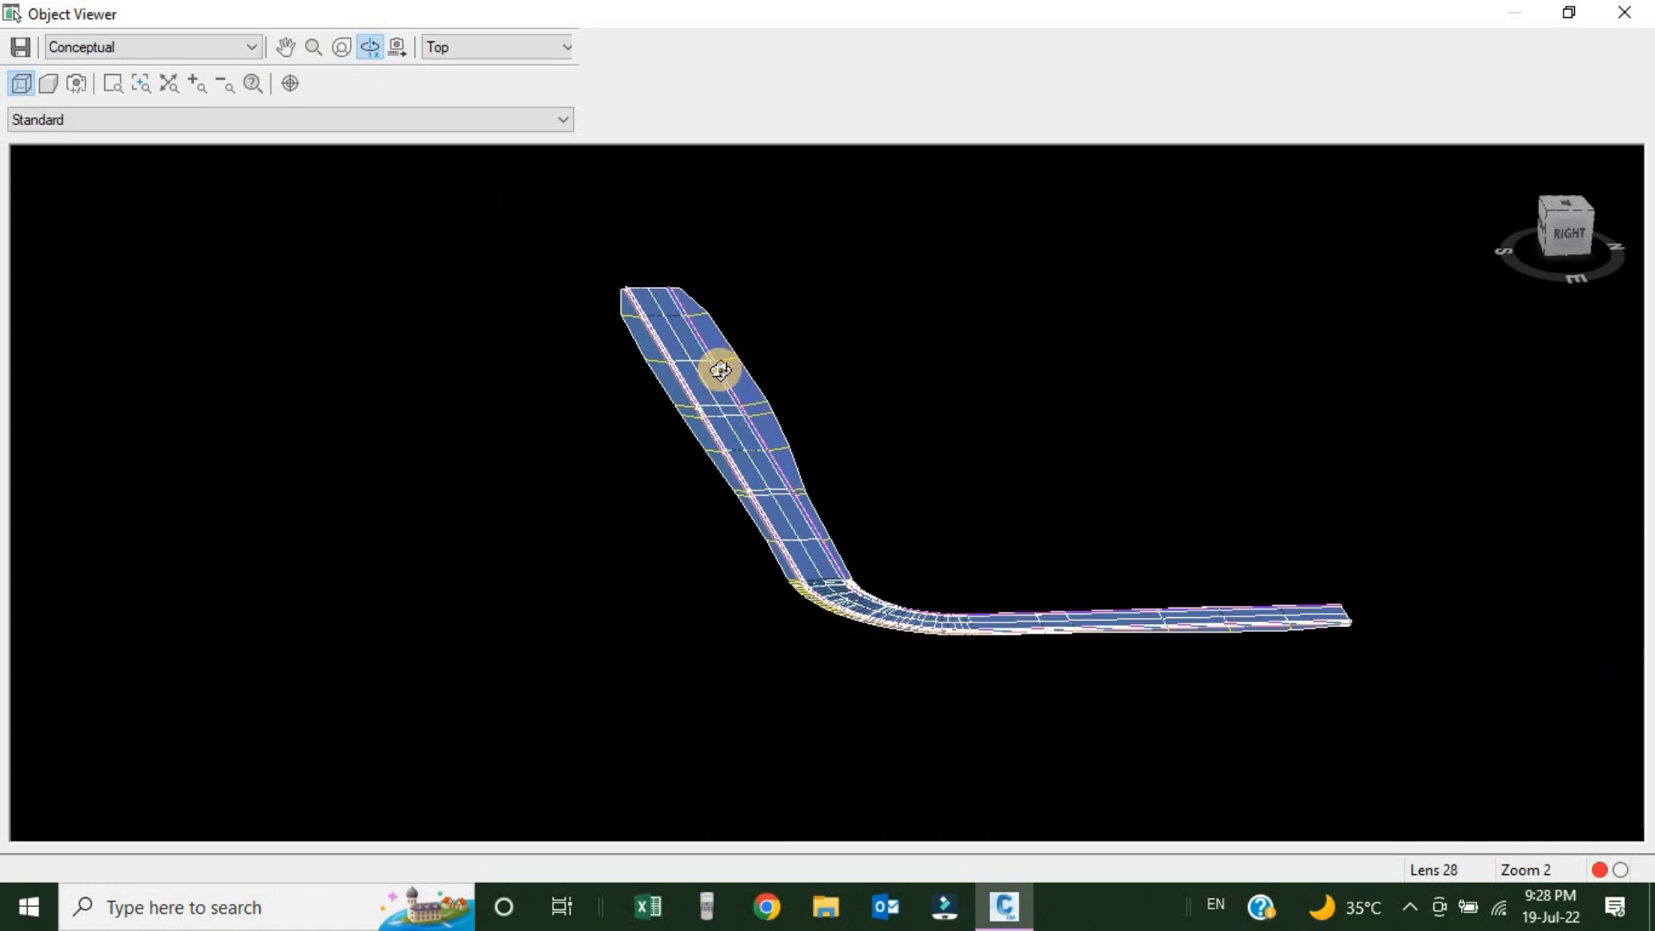
pyautogui.scroll(4, 751, 377)
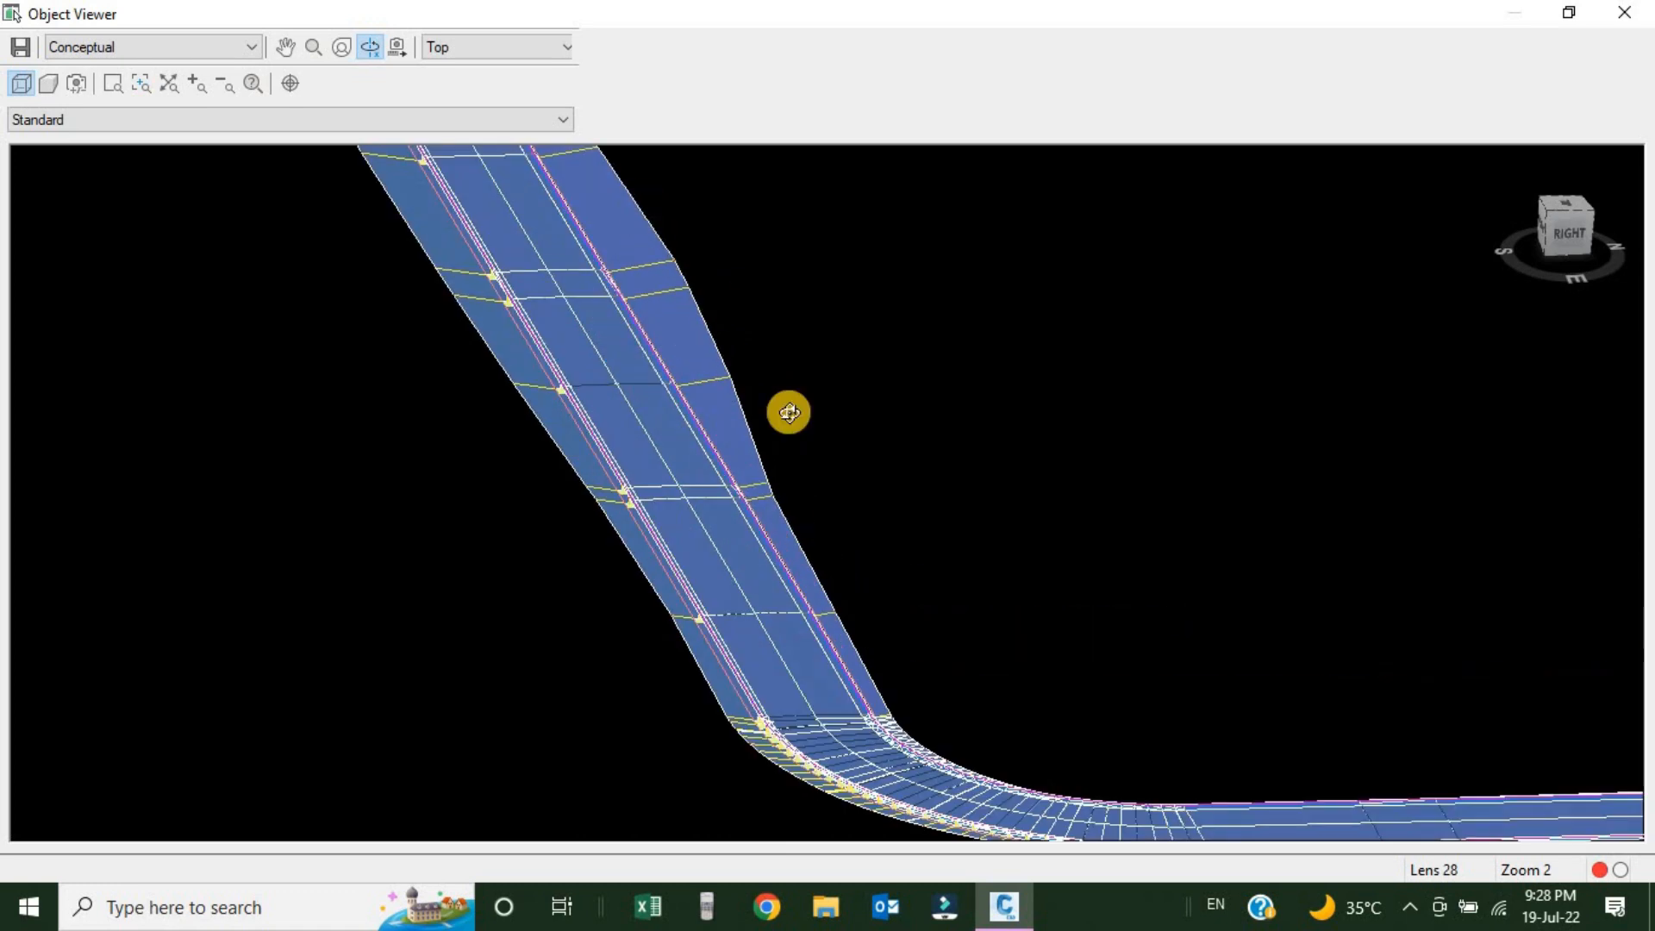
pyautogui.press('Escape')
pyautogui.scroll(-7, 865, 551)
pyautogui.scroll(5, 839, 483)
pyautogui.moveTo(761, 491); pyautogui.dragTo(895, 483, button='middle')
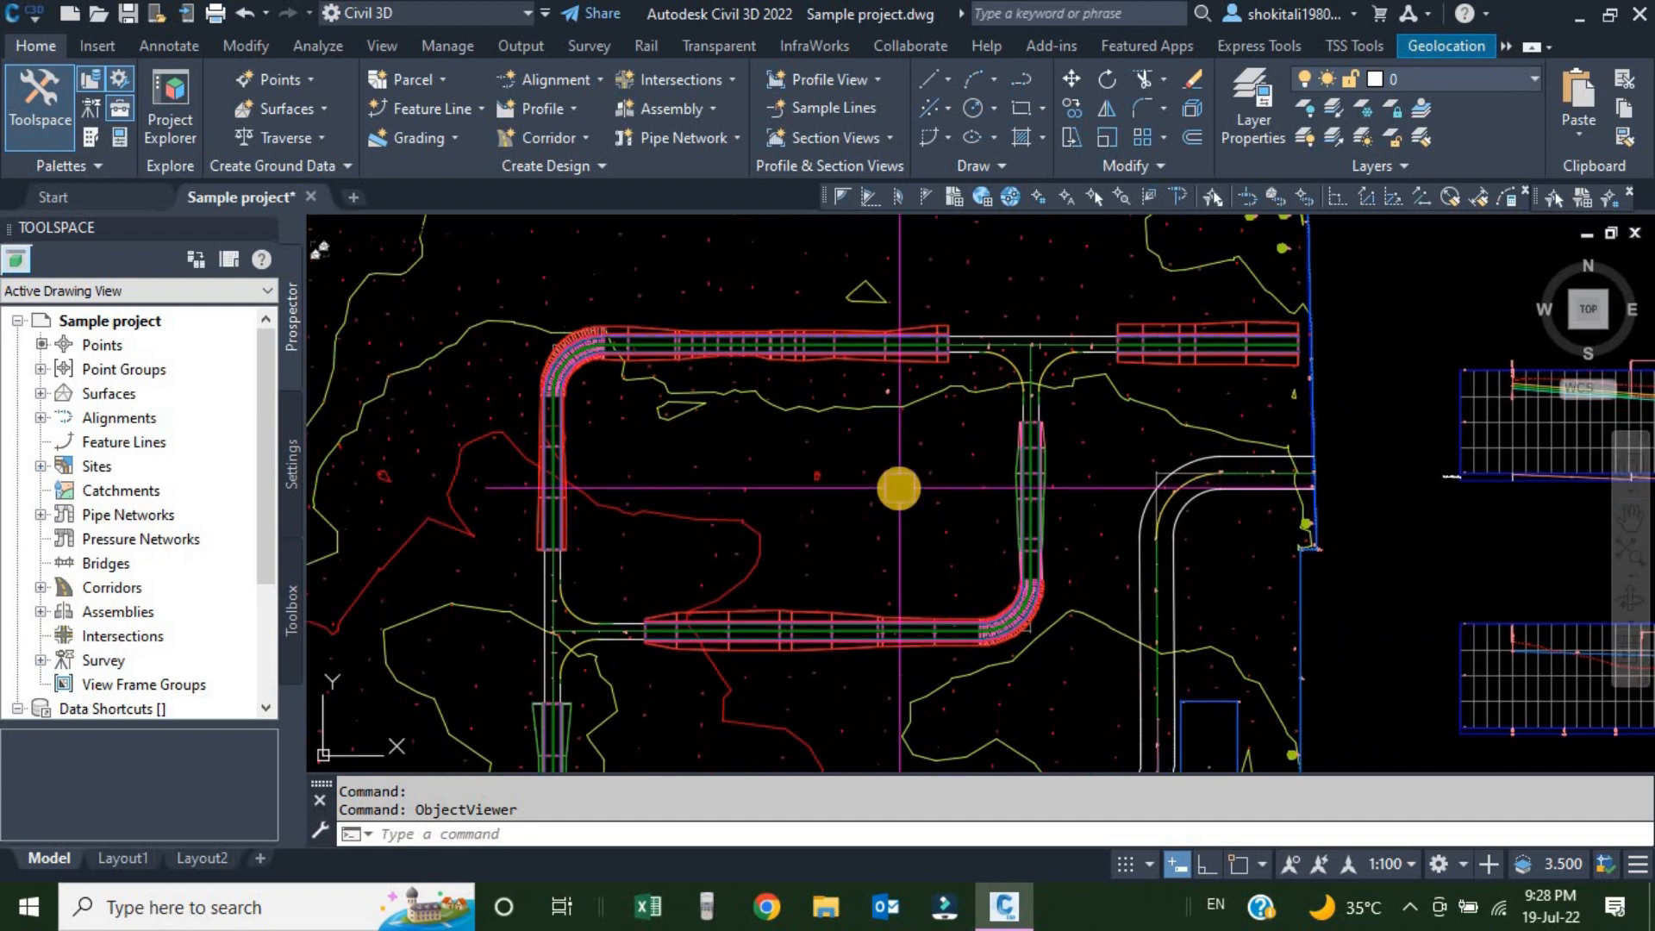
pyautogui.scroll(4, 983, 345)
pyautogui.scroll(-4, 991, 317)
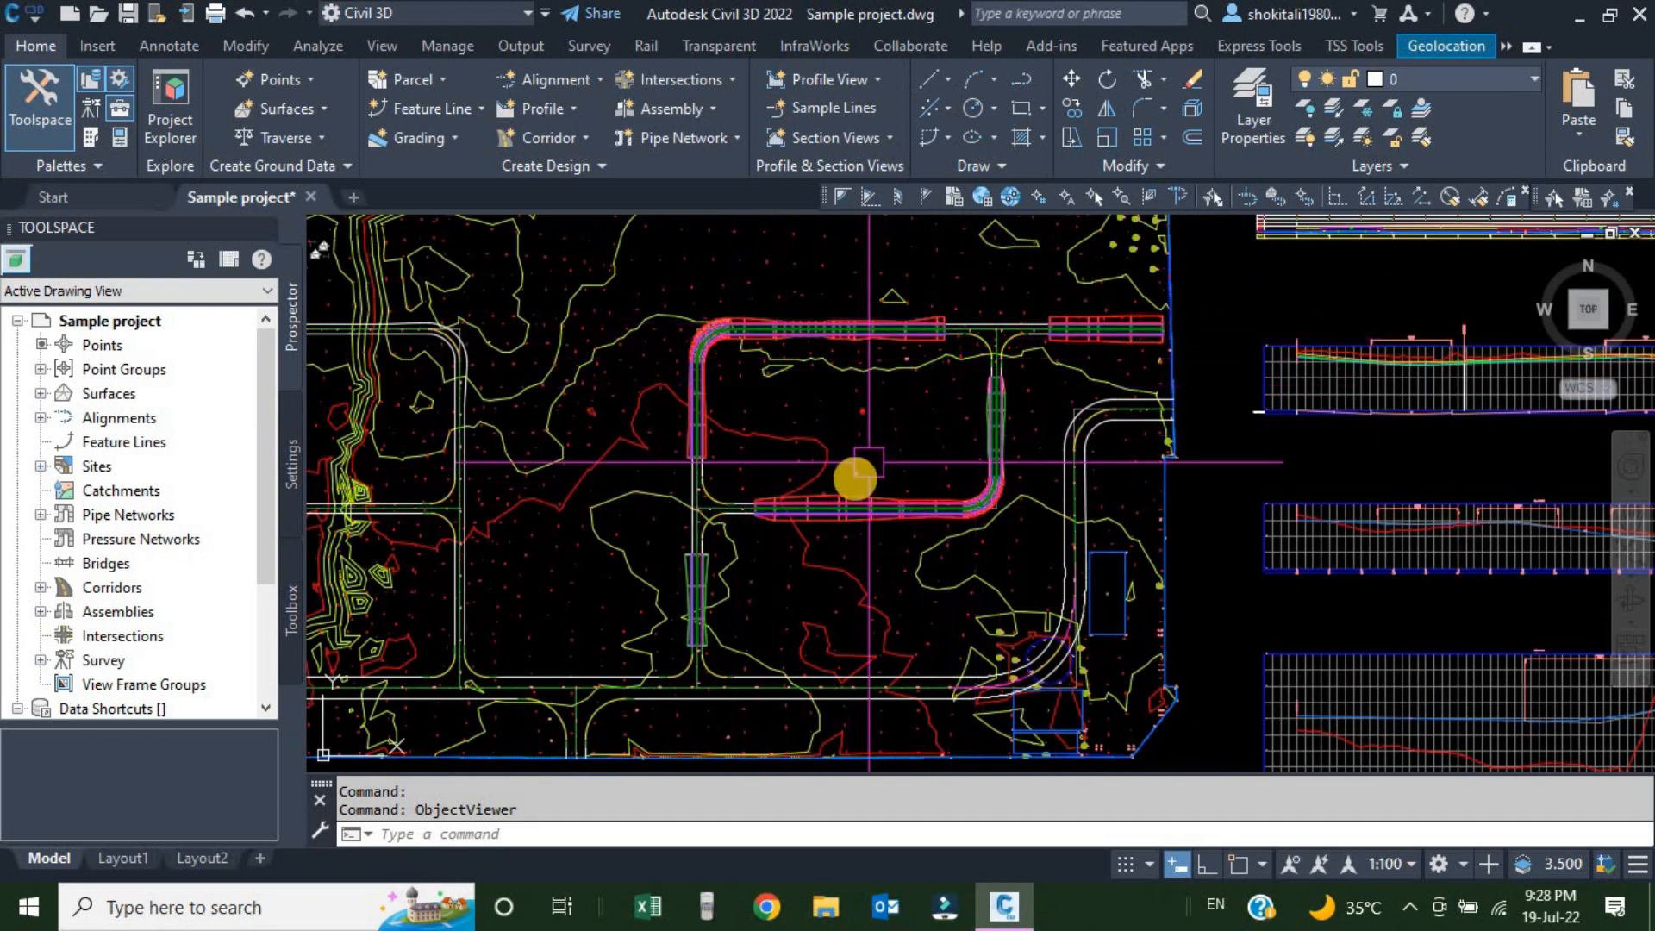
pyautogui.scroll(-5, 869, 463)
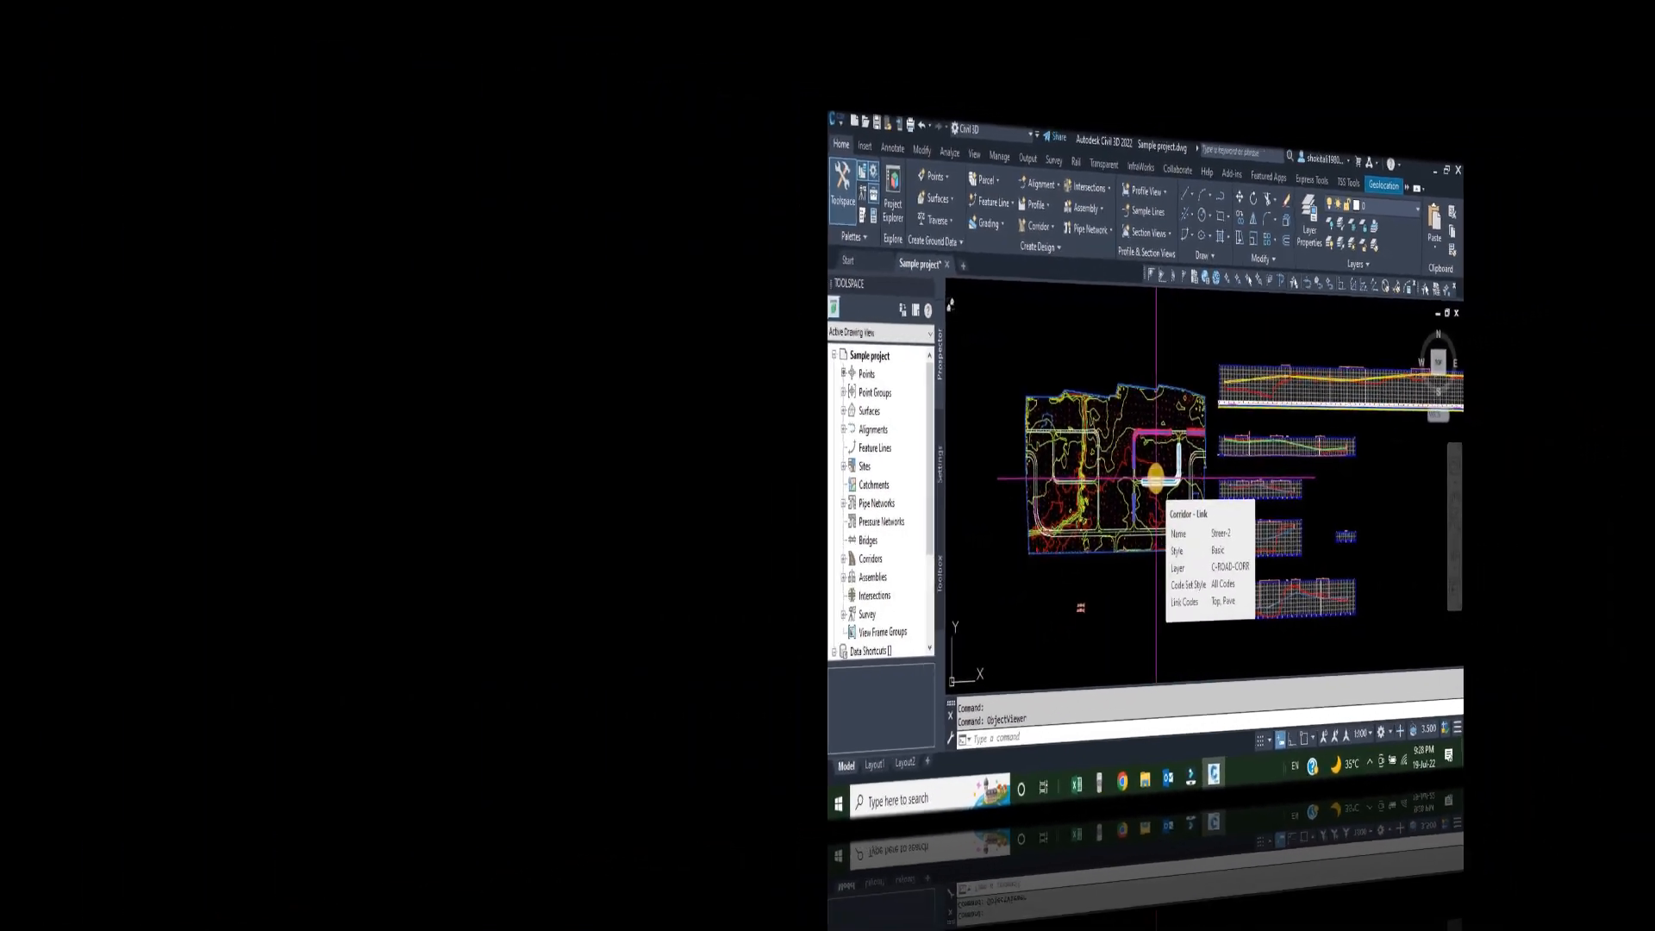